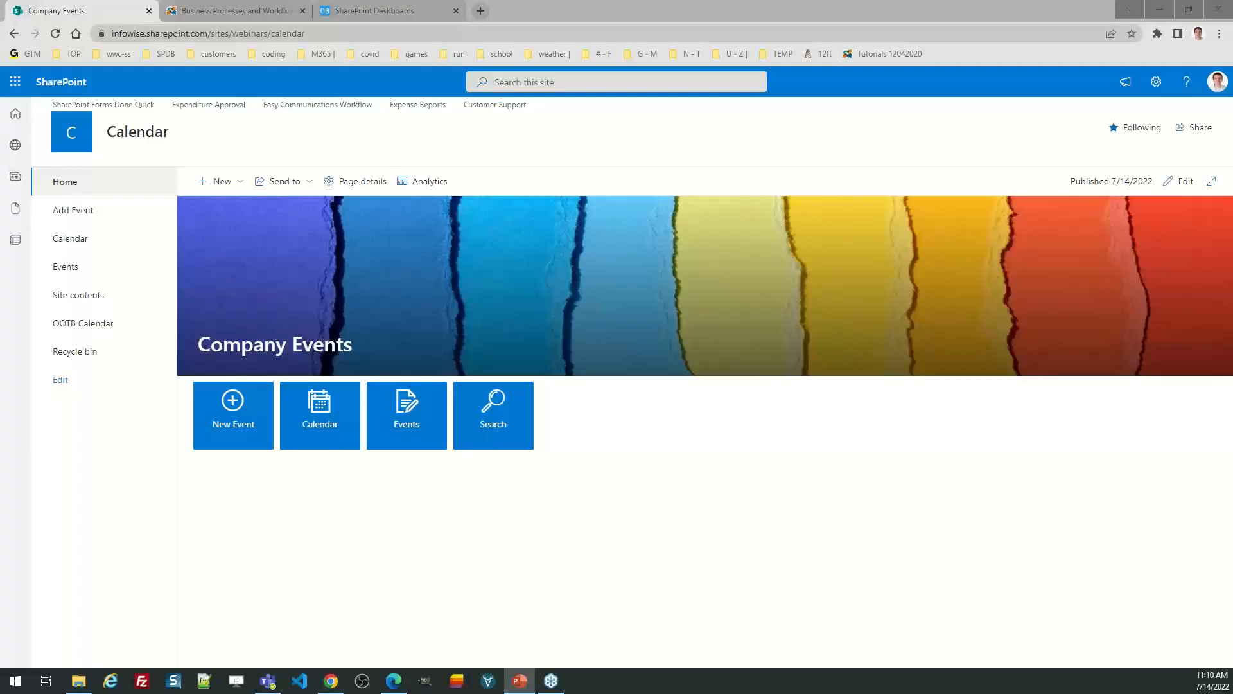
Open the OOTB Calendar list of the Calendar site
{"action": "left_click", "coordinate": [476, 547]}
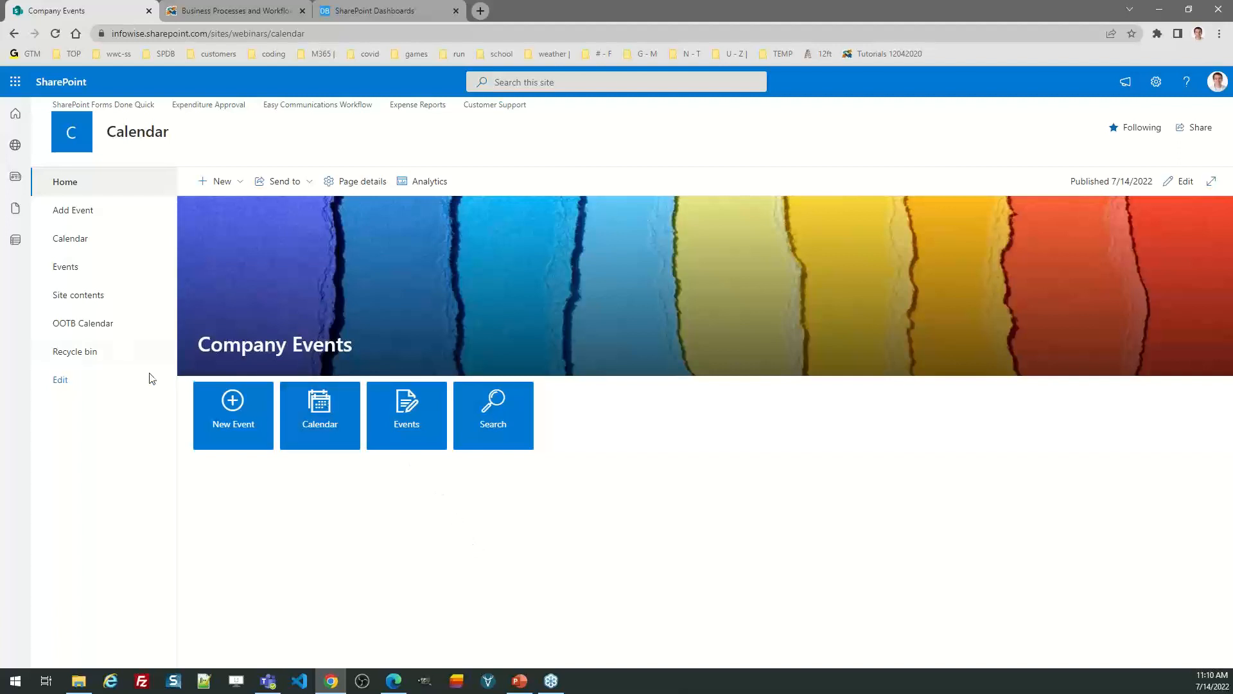
{"action": "left_click", "coordinate": [99, 325]}
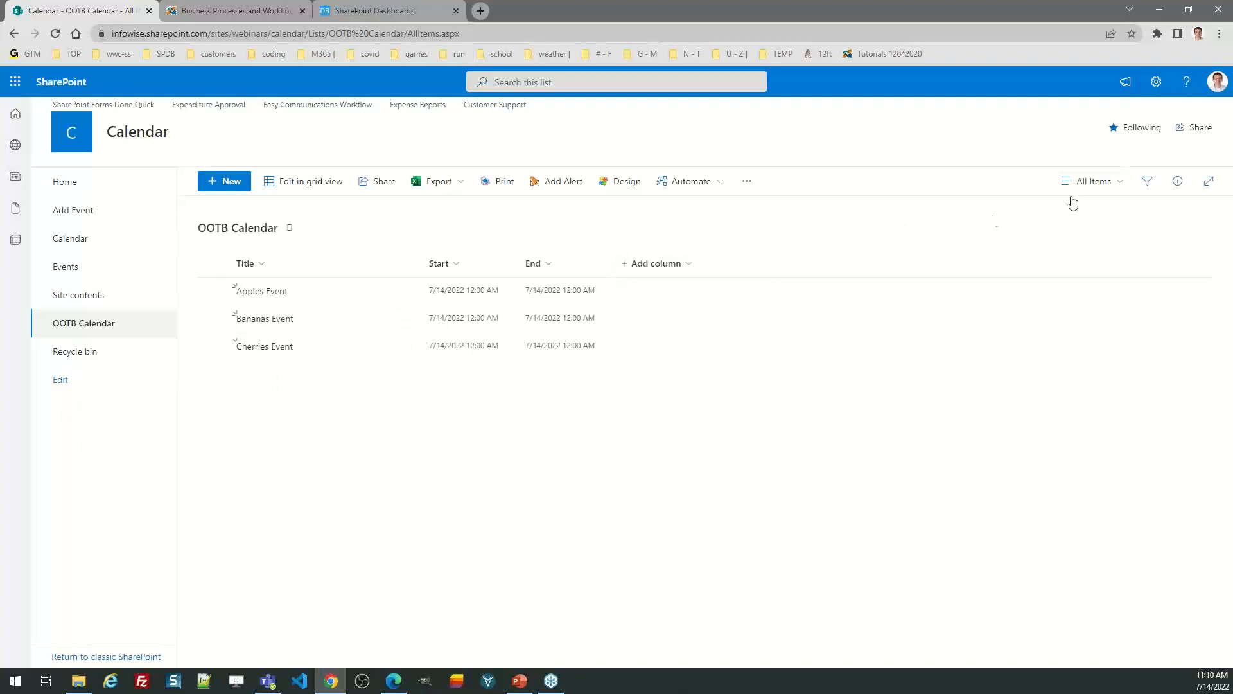
Examine the calendar options for a new view of the OOTB Calendar list, leaving without creating the view
{"action": "left_click", "coordinate": [1093, 182]}
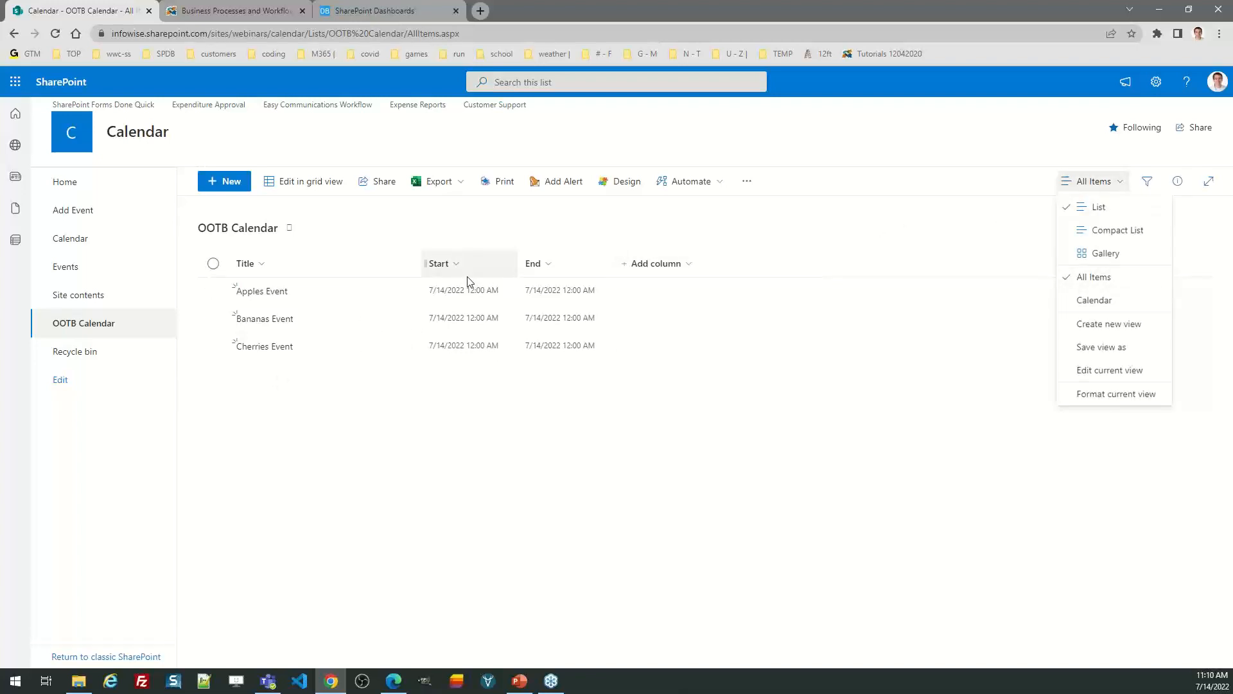
{"action": "left_click", "coordinate": [1109, 328]}
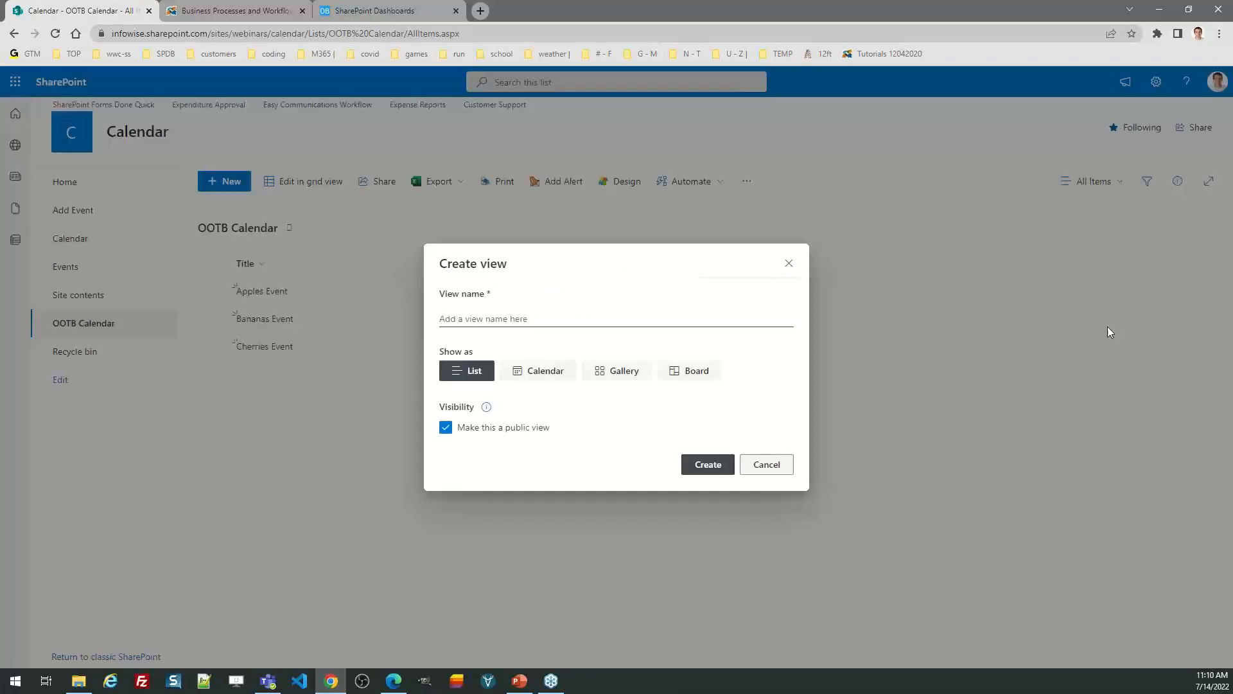
{"action": "left_click", "coordinate": [553, 376]}
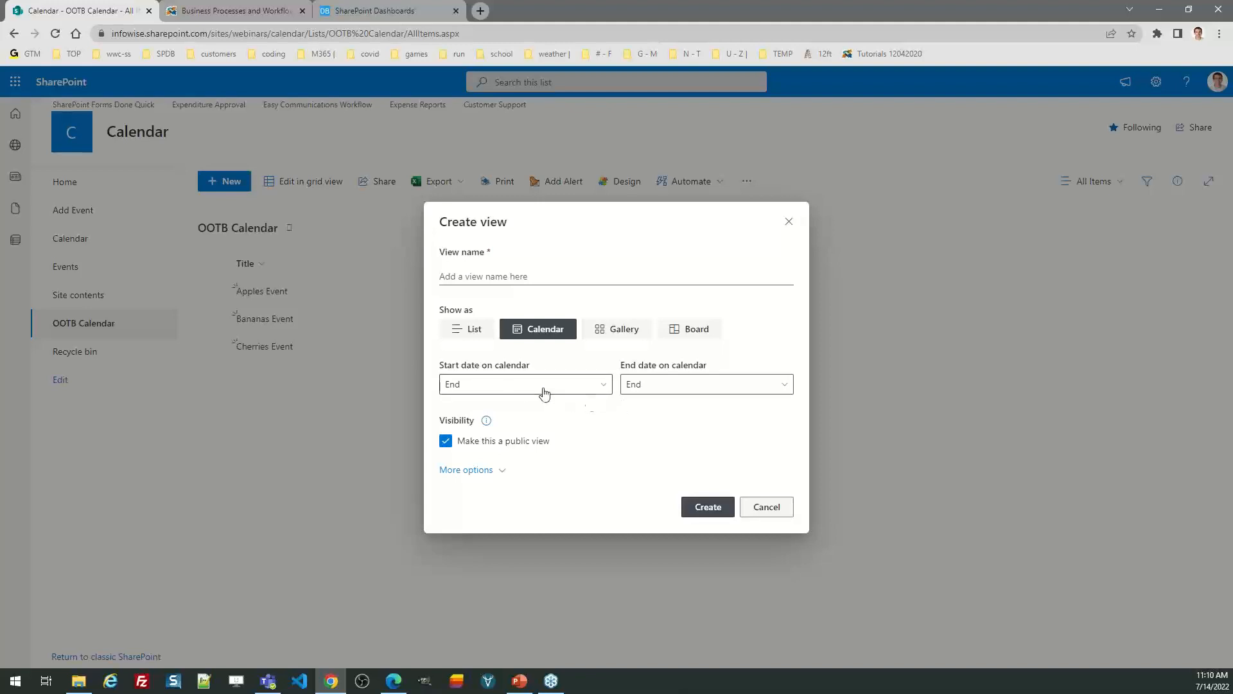
{"action": "left_click", "coordinate": [749, 512]}
Switch the OOTB Calendar list from All Items to its existing Calendar view
{"action": "left_click", "coordinate": [1096, 187]}
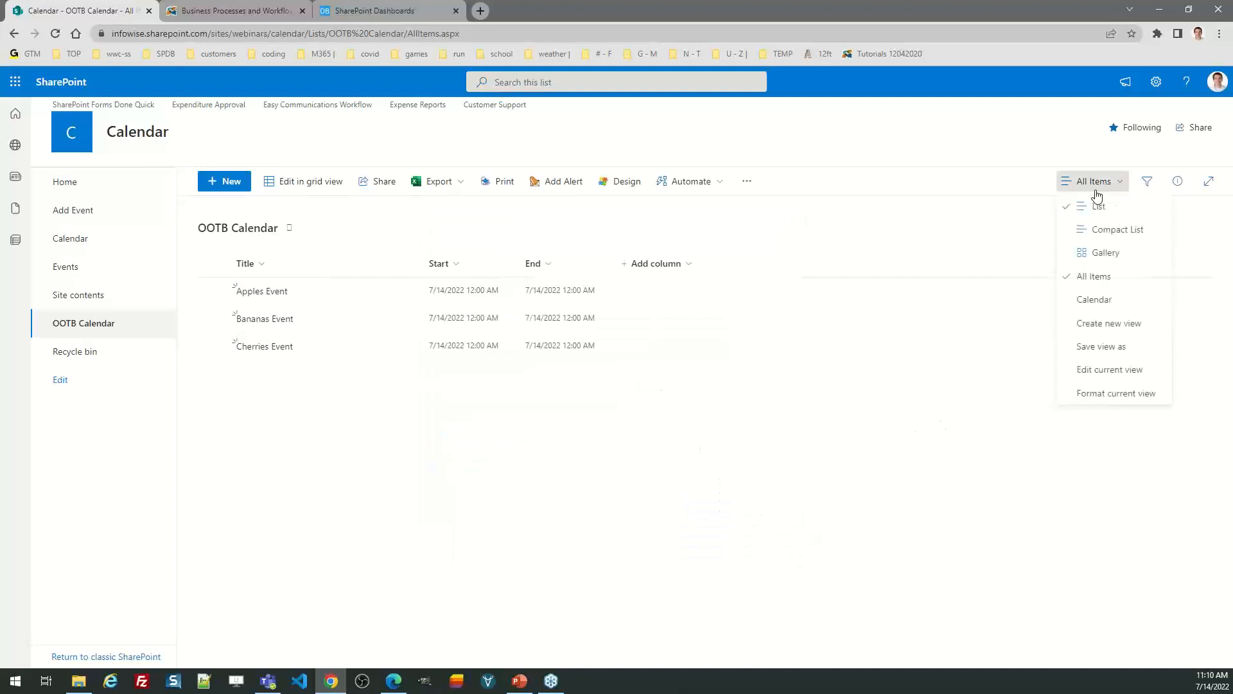
{"action": "left_click", "coordinate": [1100, 299]}
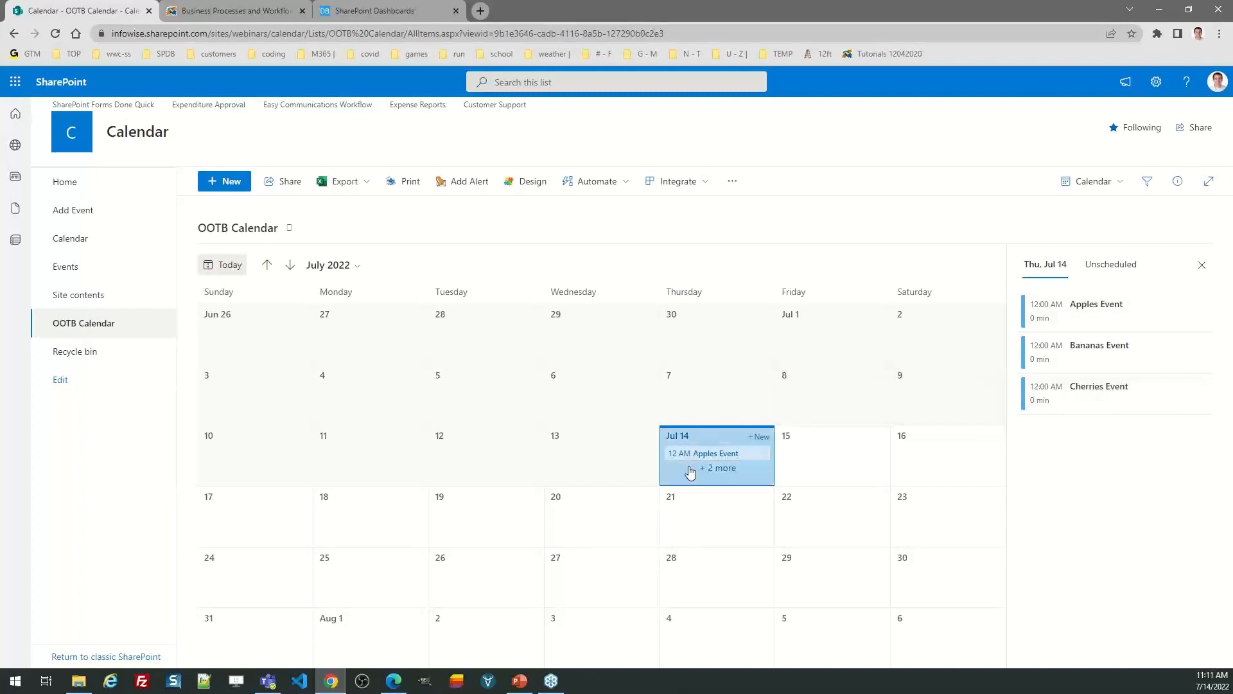
Look at the new item form for July 13, close it unsaved, and show the events of July 14
{"action": "left_click", "coordinate": [610, 468]}
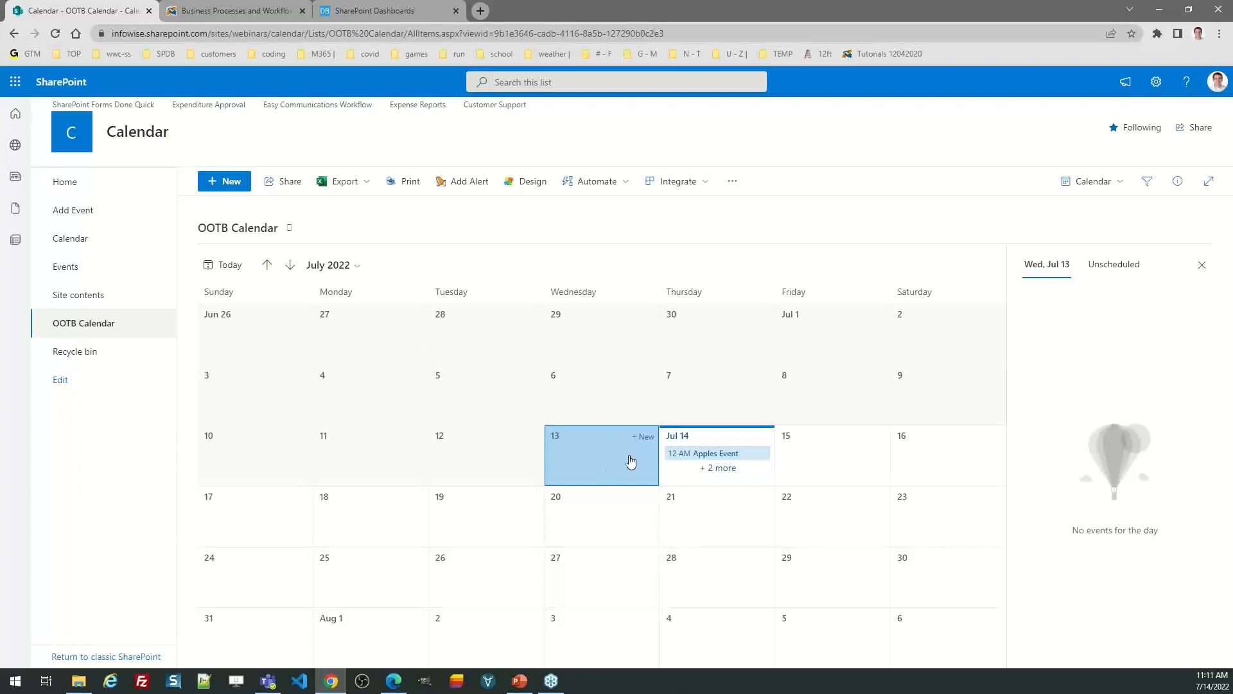
{"action": "left_click", "coordinate": [647, 437]}
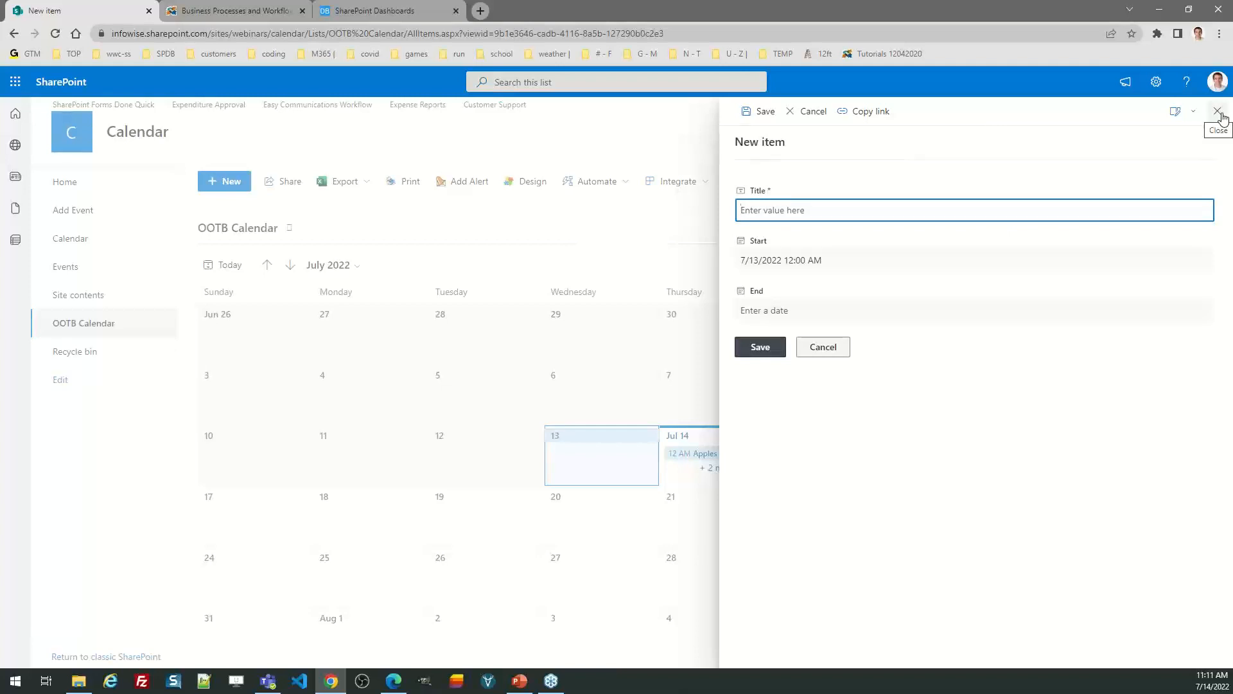
{"action": "left_click", "coordinate": [1218, 113]}
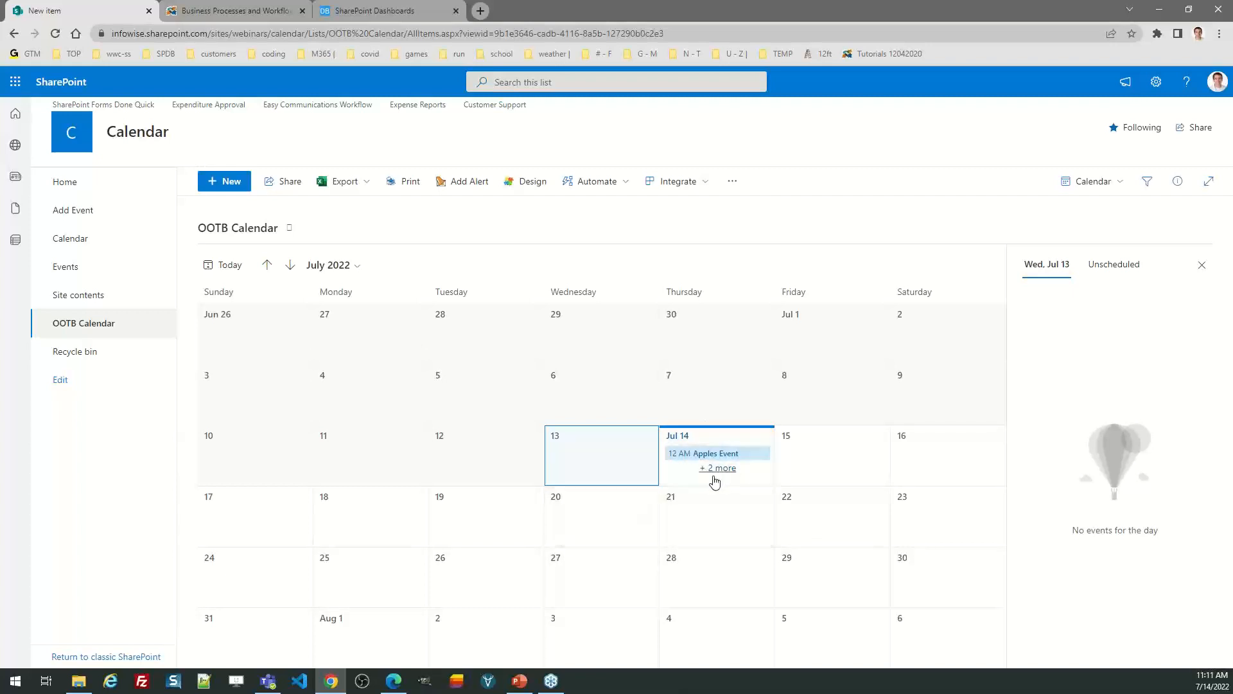
{"action": "left_click", "coordinate": [672, 481]}
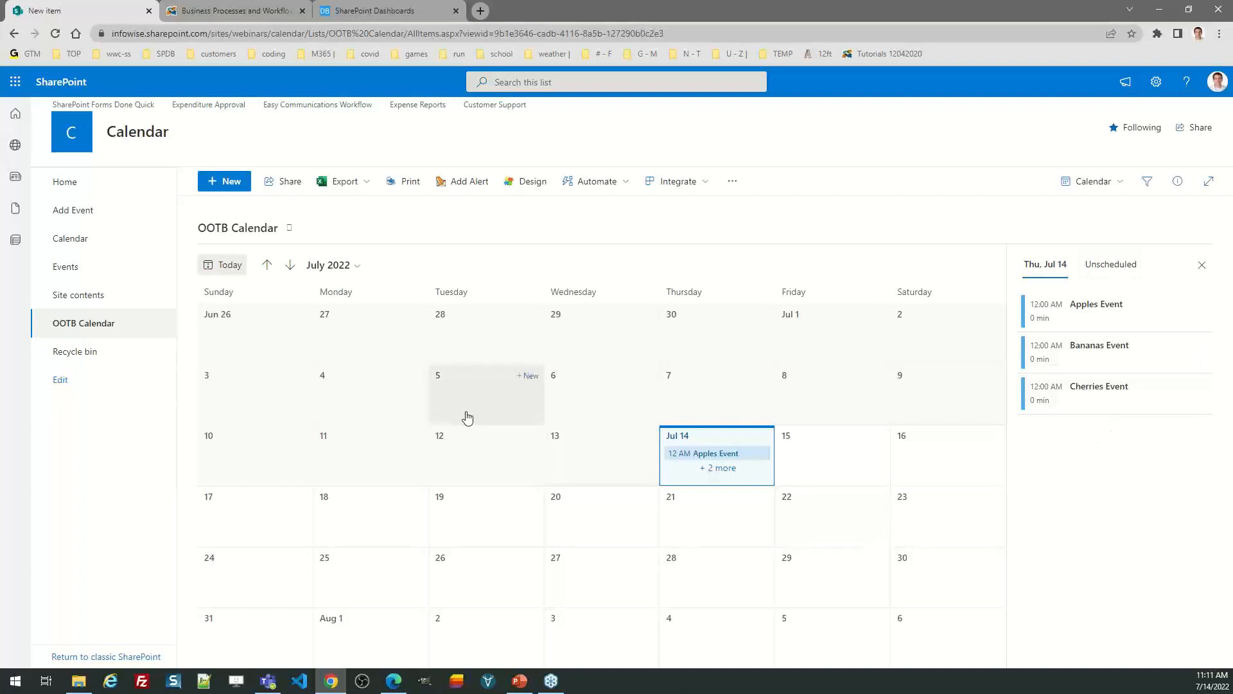
View August 2022 in the calendar, return to July 2022, and hide the events pane
{"action": "left_click", "coordinate": [292, 268]}
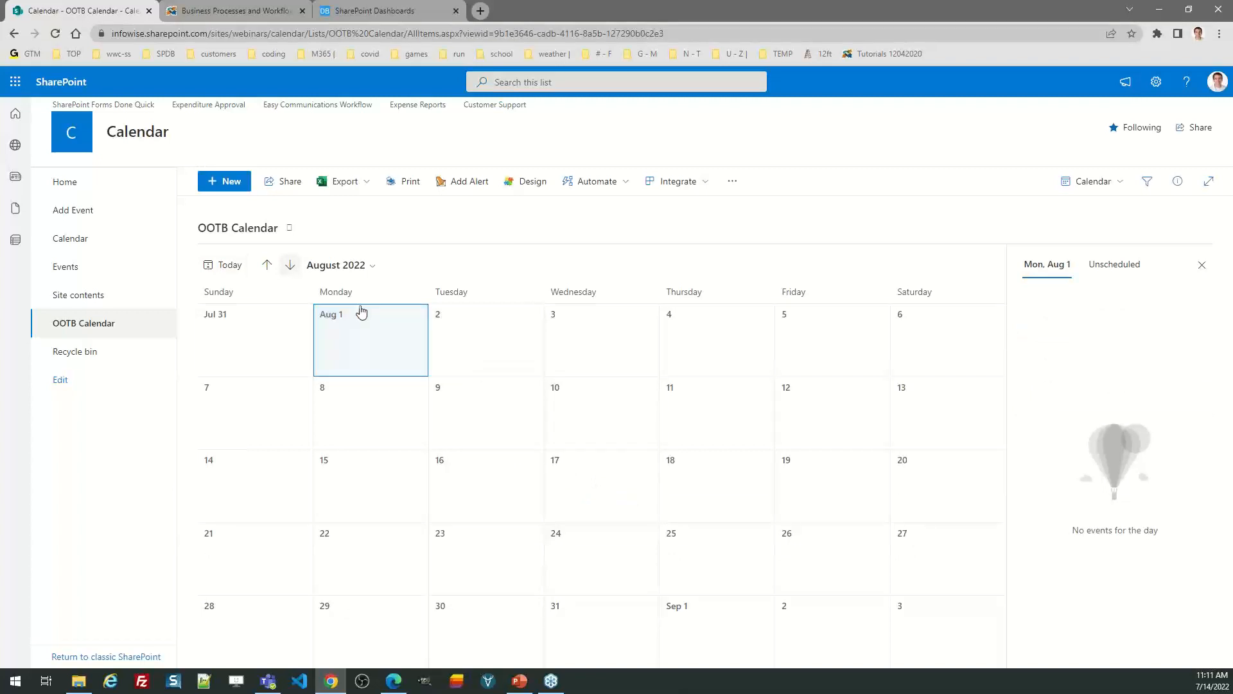
{"action": "left_click", "coordinate": [266, 265]}
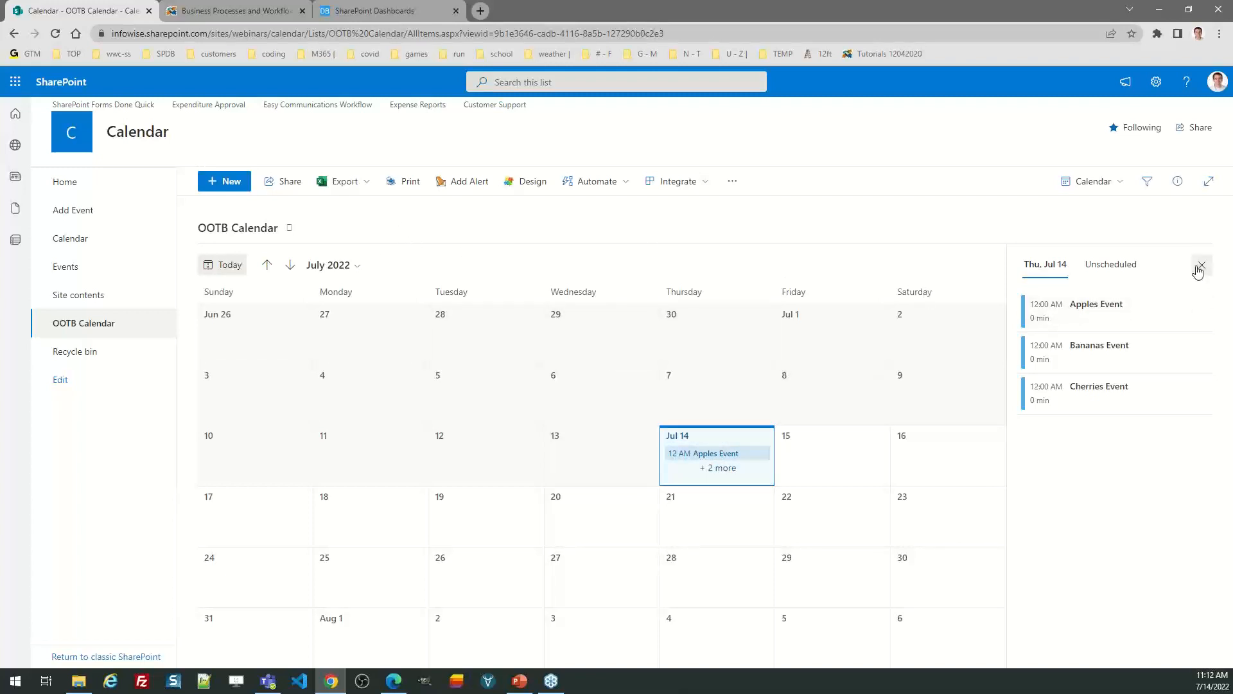
{"action": "left_click", "coordinate": [1200, 269]}
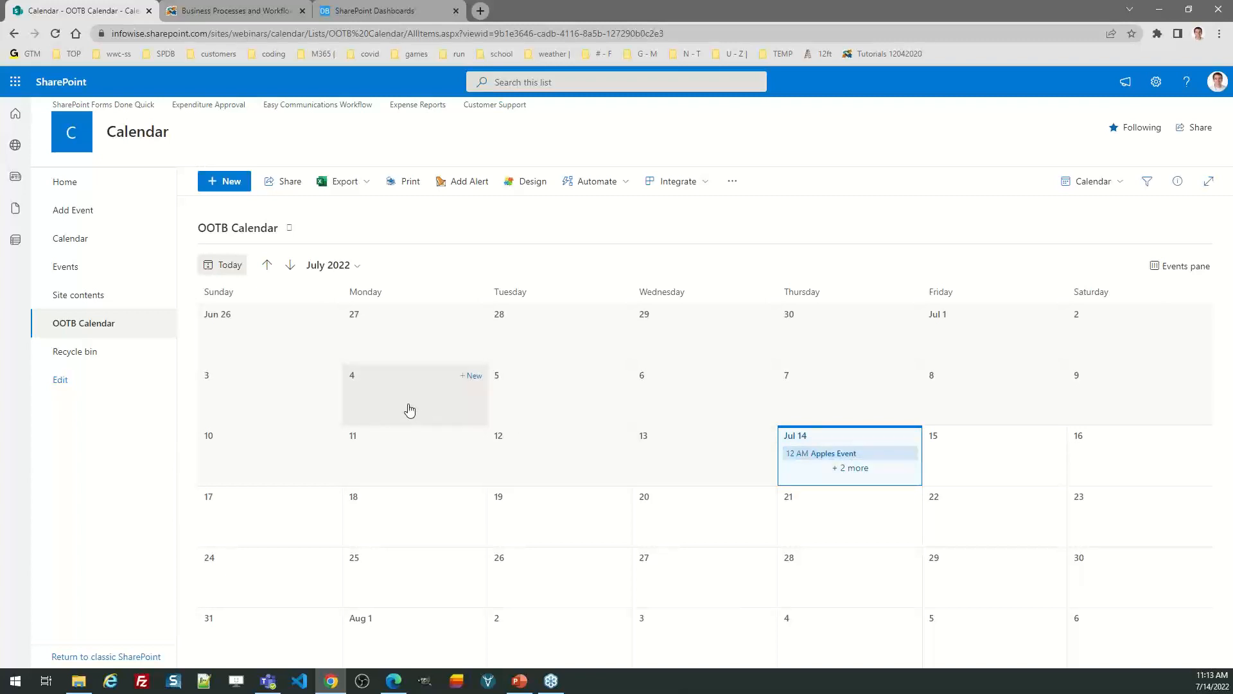
Open the Events list from the site's home page and set the July 11 Alpha Product Launch icon to the blue play arrow
{"action": "left_click", "coordinate": [66, 183]}
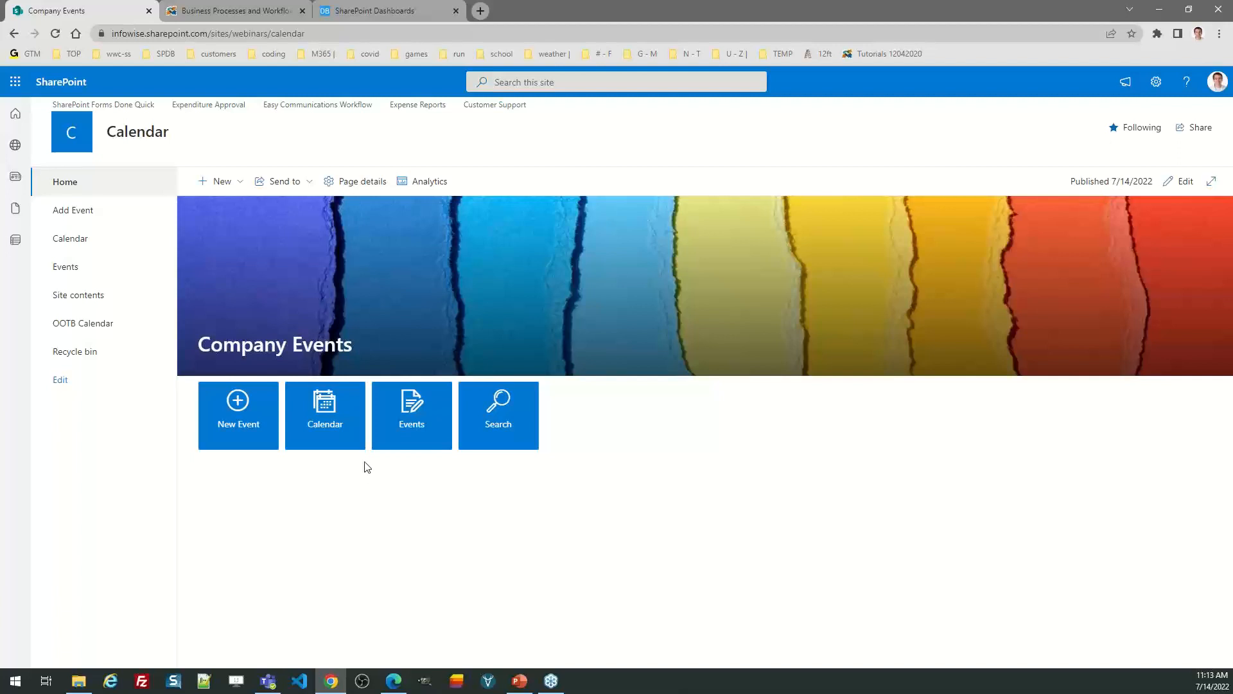
{"action": "left_click", "coordinate": [412, 418]}
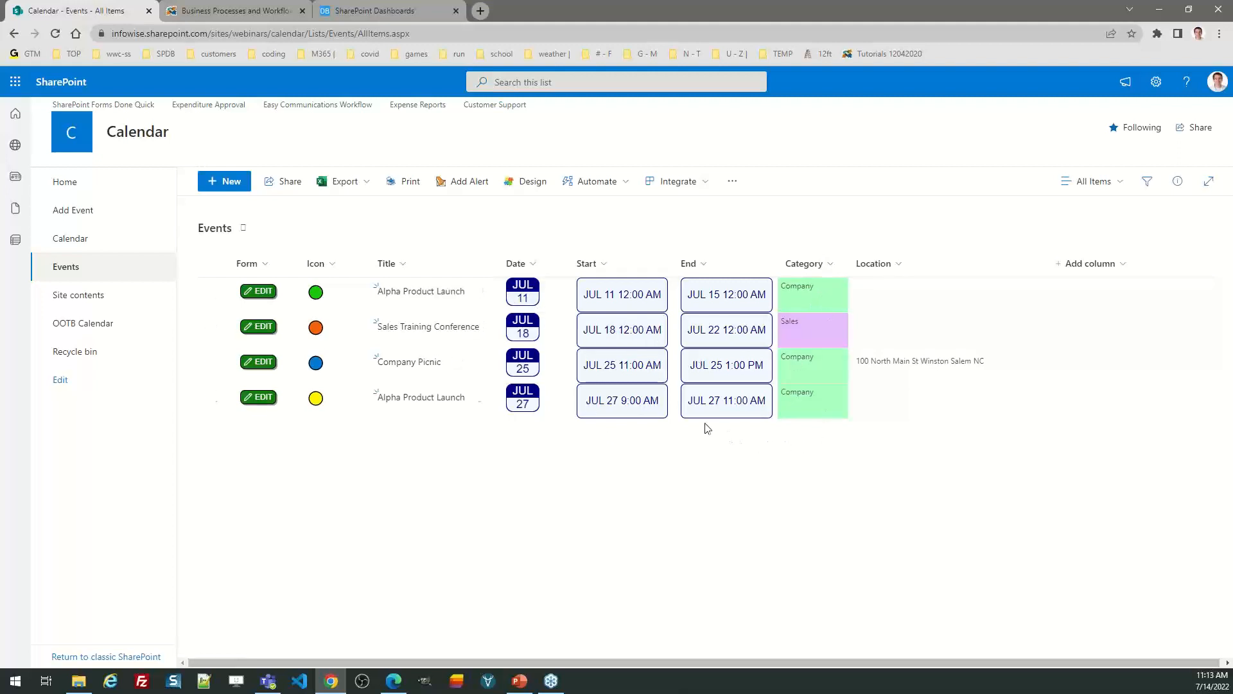
{"action": "left_click", "coordinate": [316, 294]}
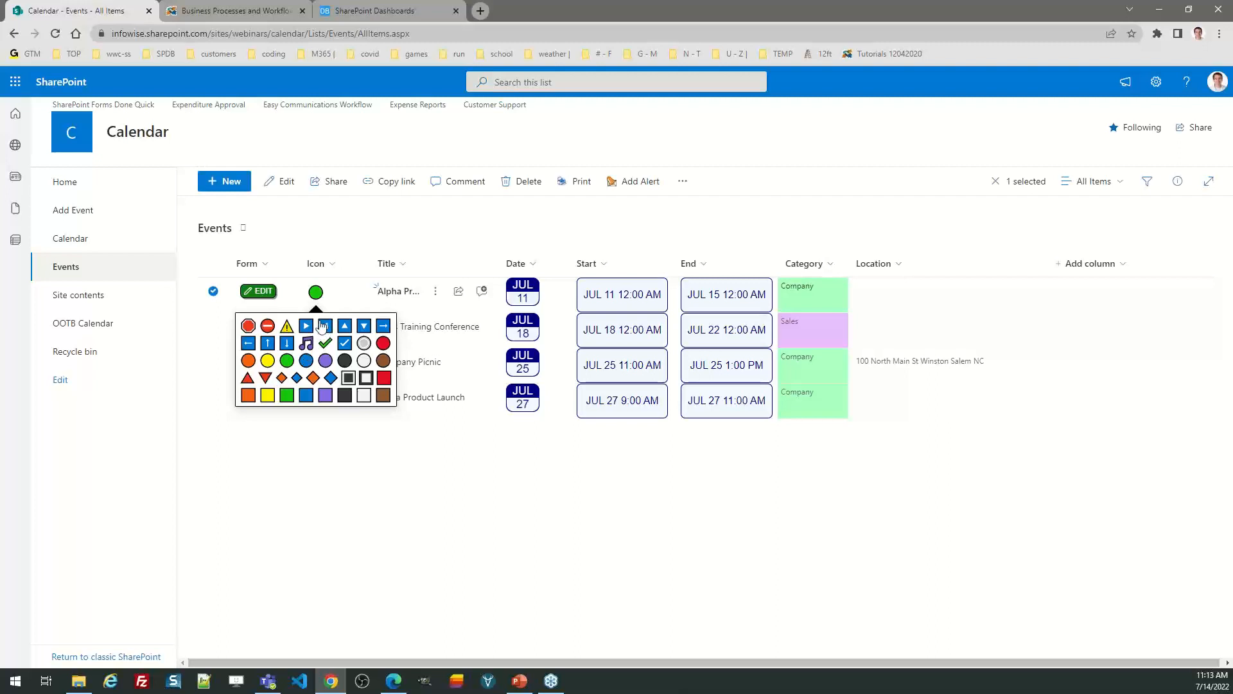
{"action": "left_click", "coordinate": [306, 329]}
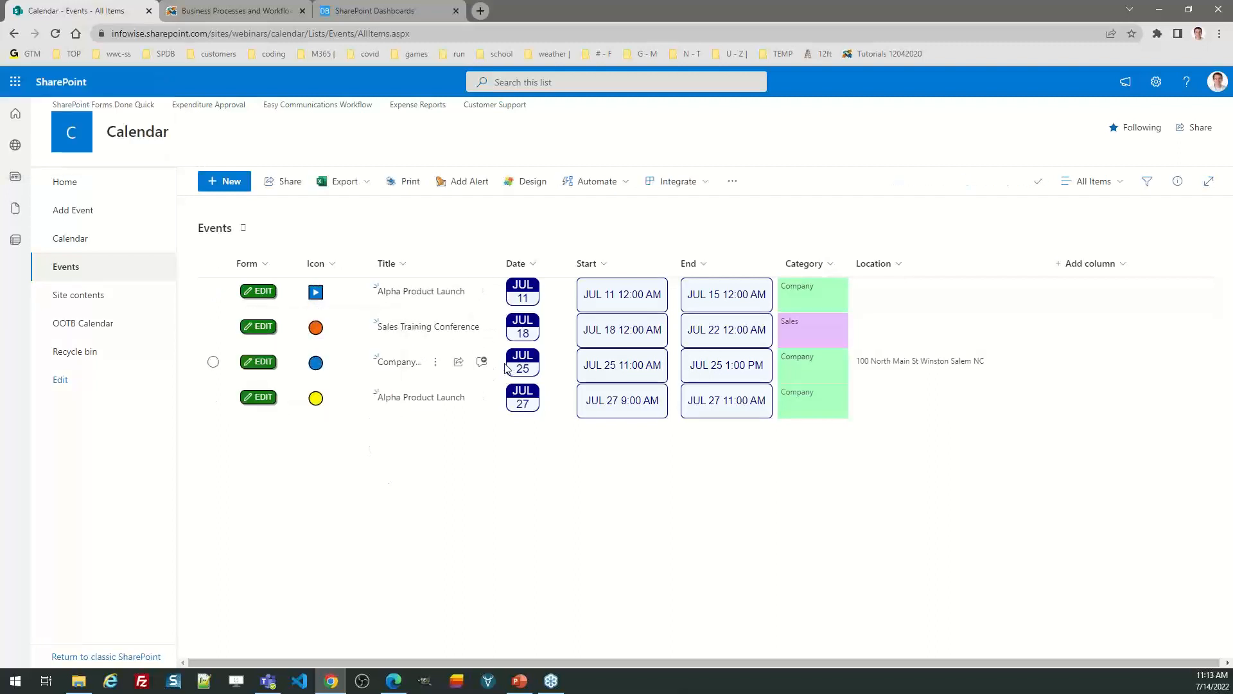
Open the edit form of the July 11 Alpha Product Launch event and look over its heading and fields
{"action": "left_click", "coordinate": [255, 283]}
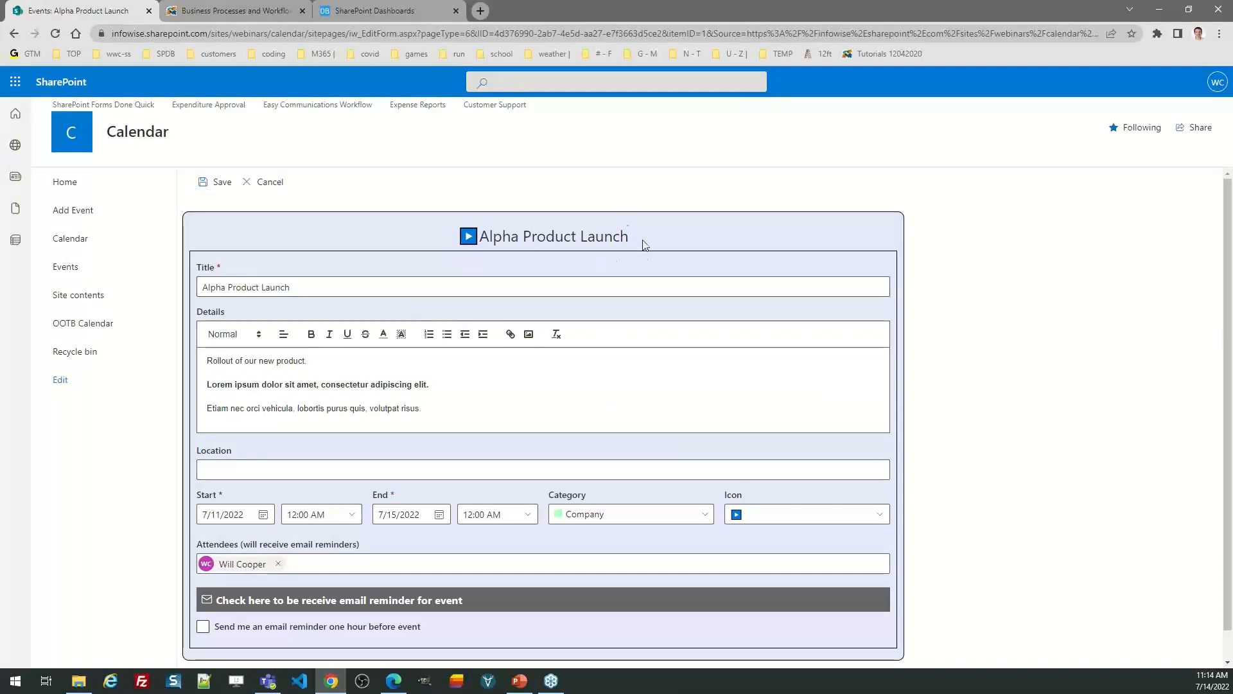
{"action": "left_click_drag", "start_coordinate": [644, 243], "coordinate": [494, 236]}
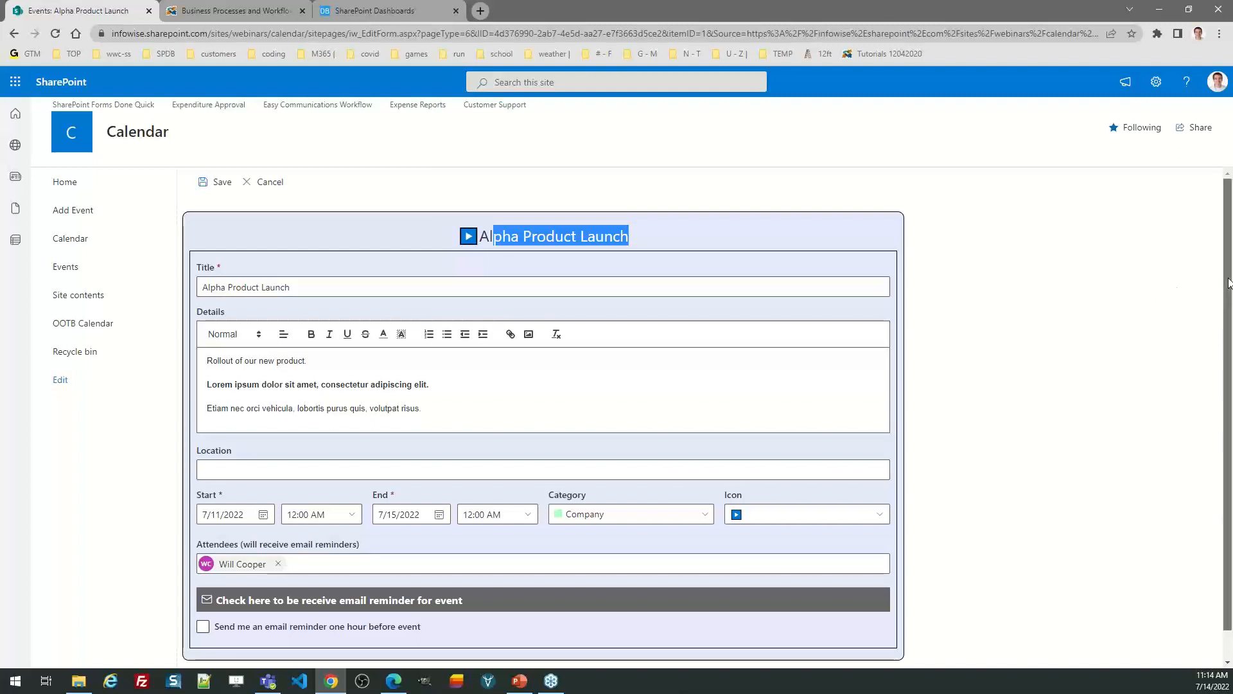
{"action": "scroll", "coordinate": [1228, 325], "scroll_direction": "down", "scroll_amount": 1}
{"action": "left_click", "coordinate": [1079, 334]}
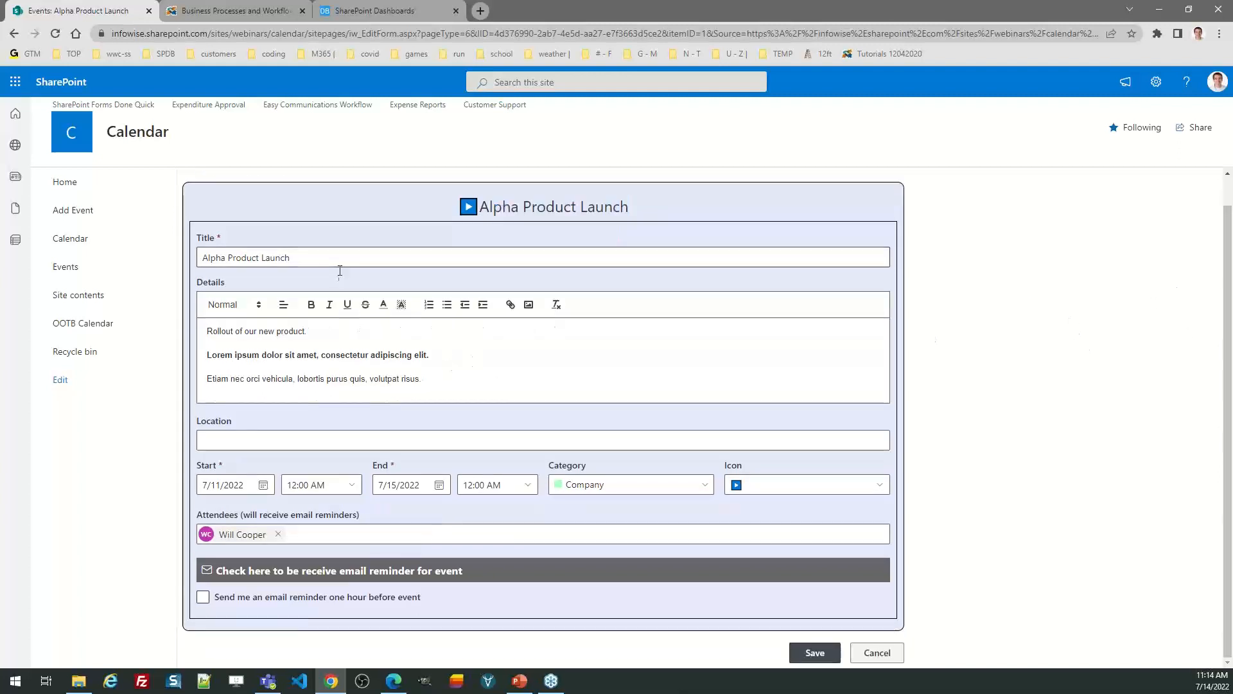
Highlight the bold sentence in the event's Details text with a light yellow background
{"action": "left_click", "coordinate": [431, 379]}
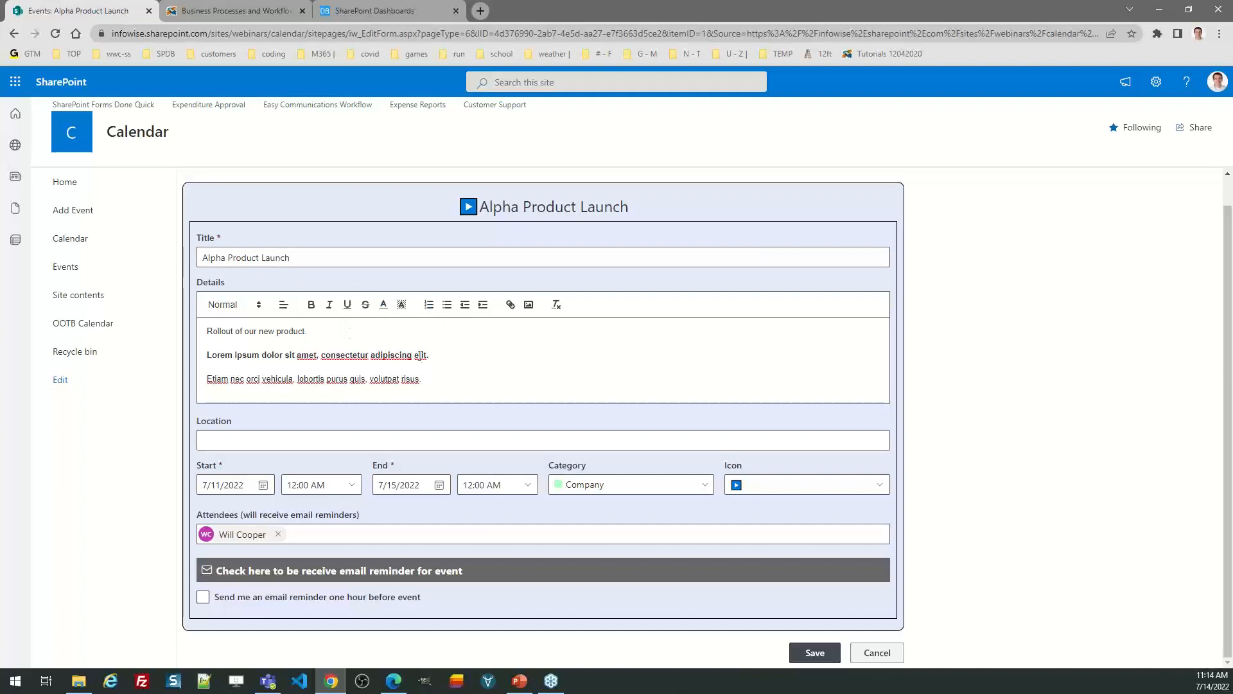
{"action": "left_click_drag", "start_coordinate": [435, 355], "coordinate": [207, 352]}
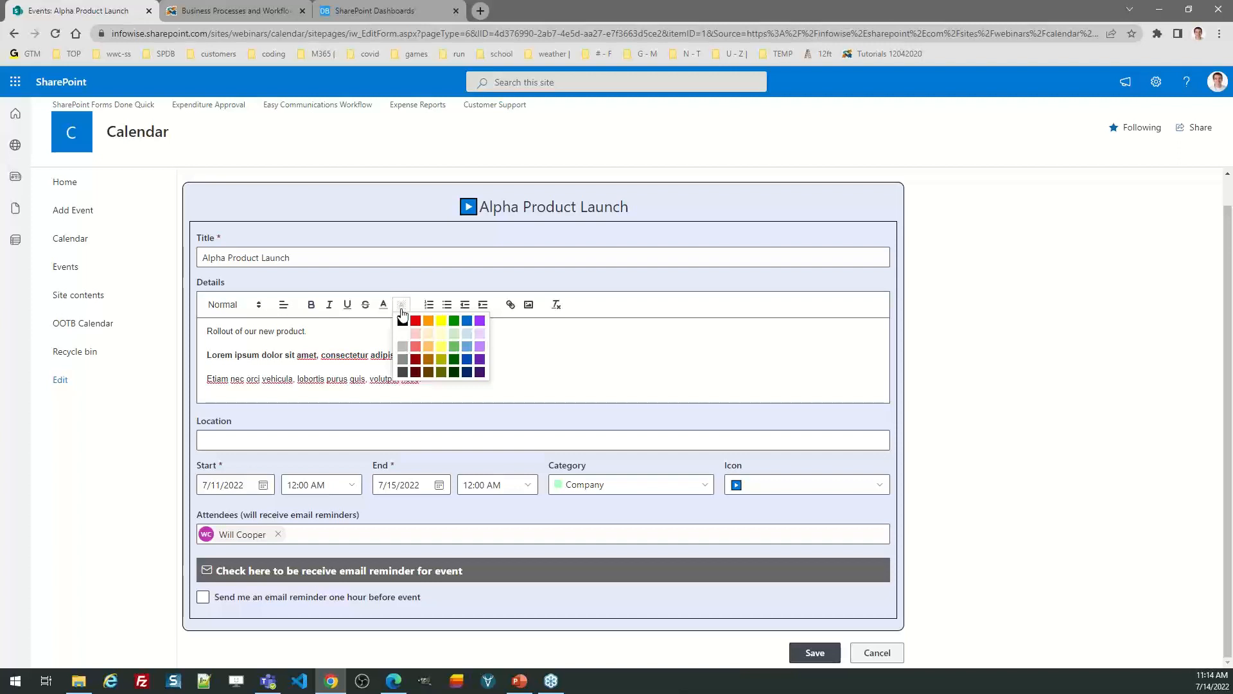
{"action": "left_click", "coordinate": [442, 333]}
{"action": "left_click", "coordinate": [492, 339]}
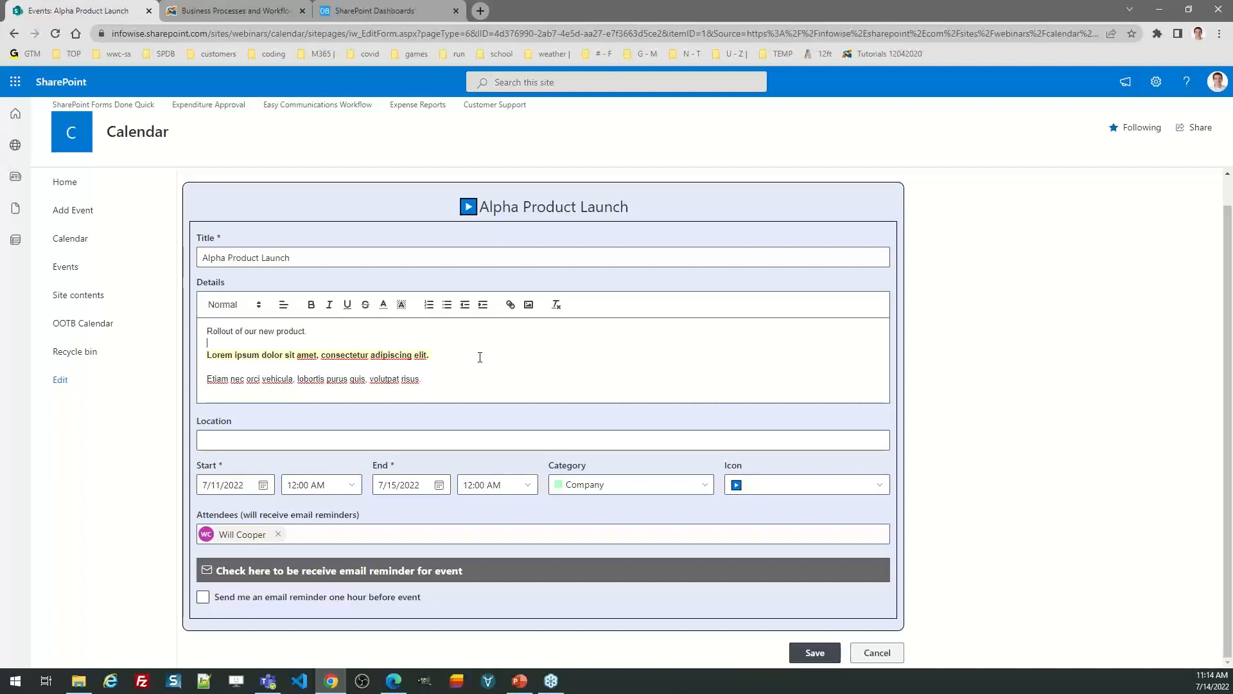
Review the event form's Location field and its Category and Icon choices, keeping the current selections
{"action": "left_click", "coordinate": [359, 446]}
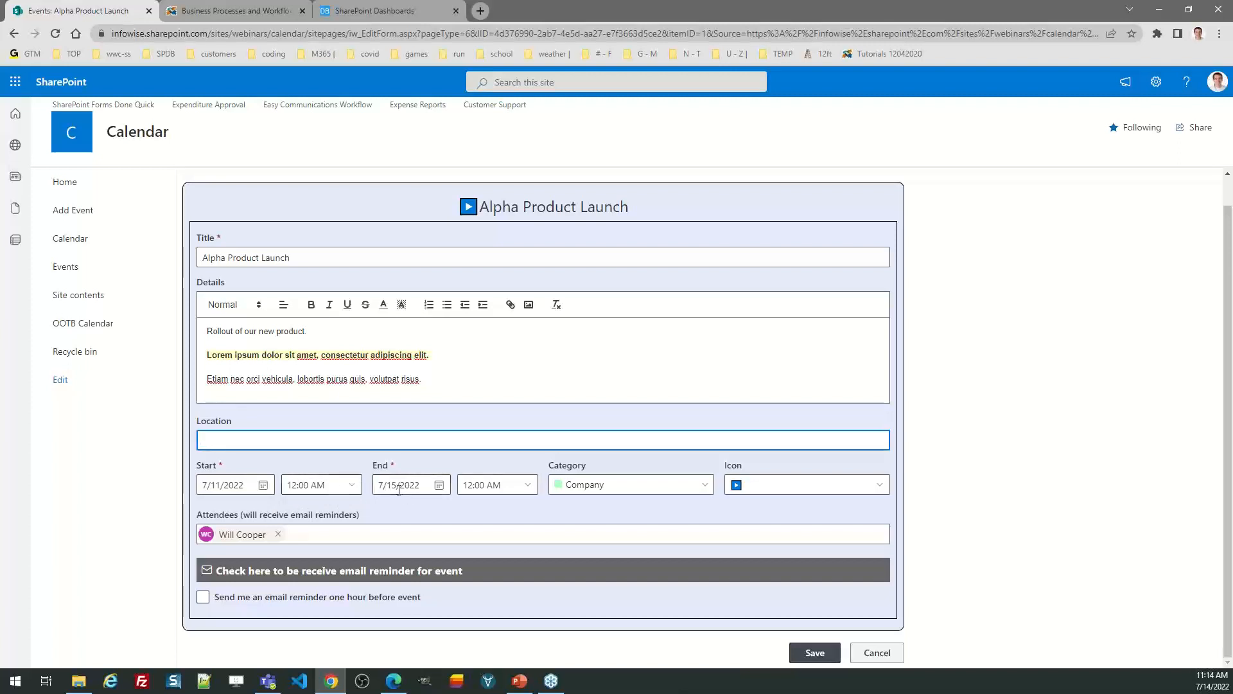
{"action": "left_click", "coordinate": [623, 490]}
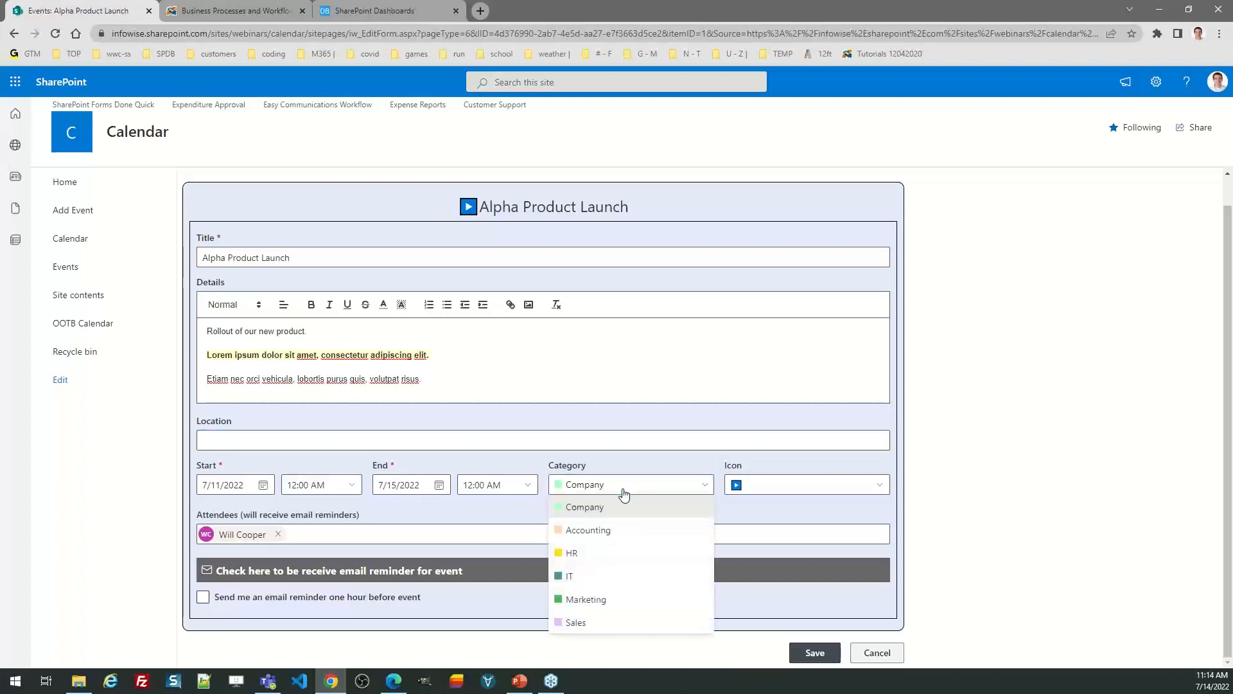
{"action": "left_click", "coordinate": [627, 493]}
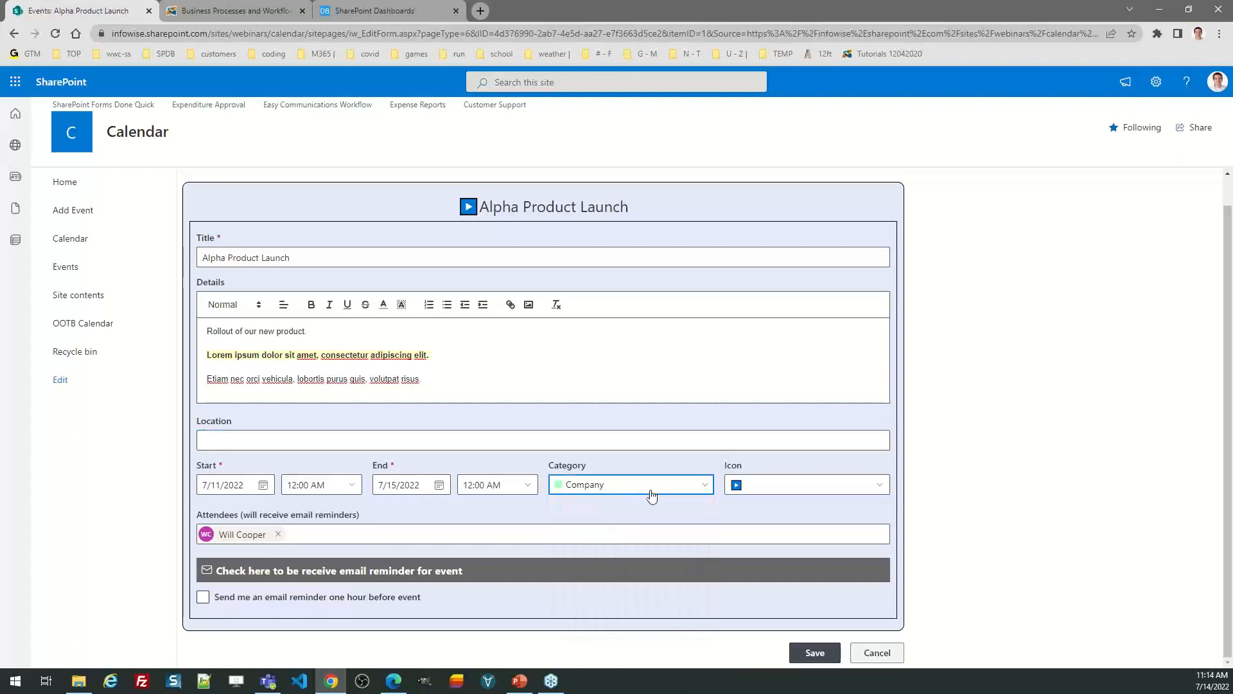
{"action": "left_click", "coordinate": [881, 490]}
{"action": "left_click", "coordinate": [833, 476]}
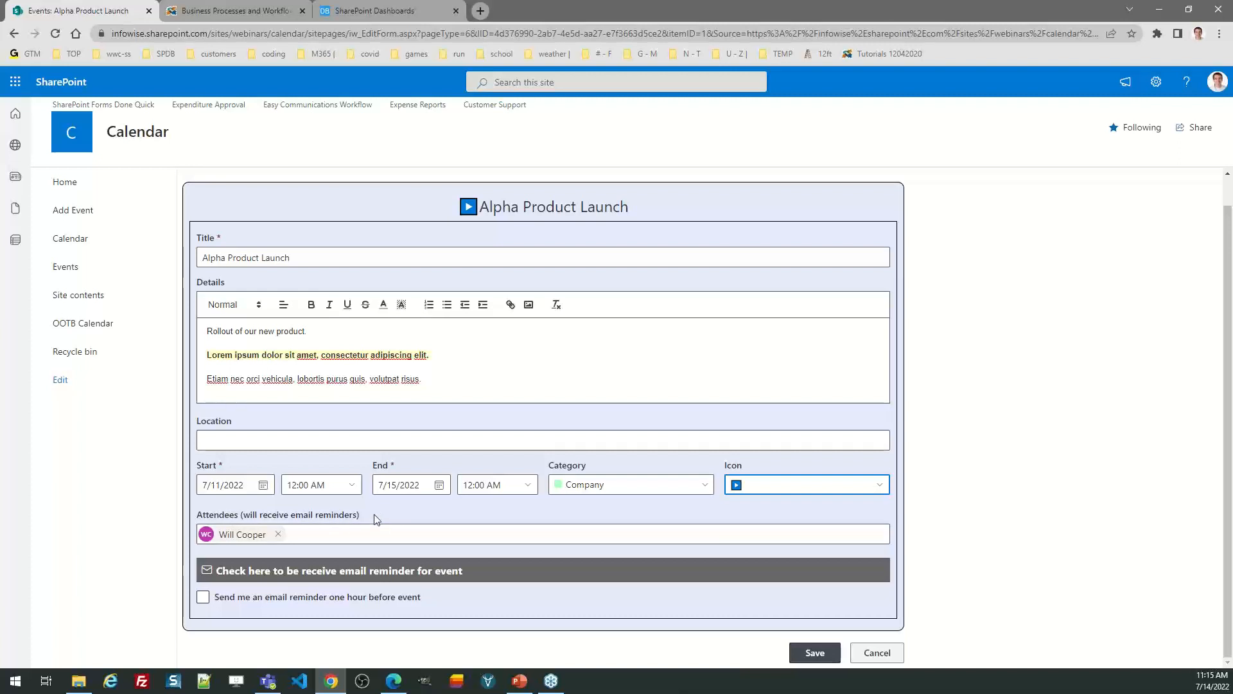
Try the one-hour email reminder option below the Attendees field, and leave the event form without saving
{"action": "left_click_drag", "start_coordinate": [362, 515], "coordinate": [243, 518]}
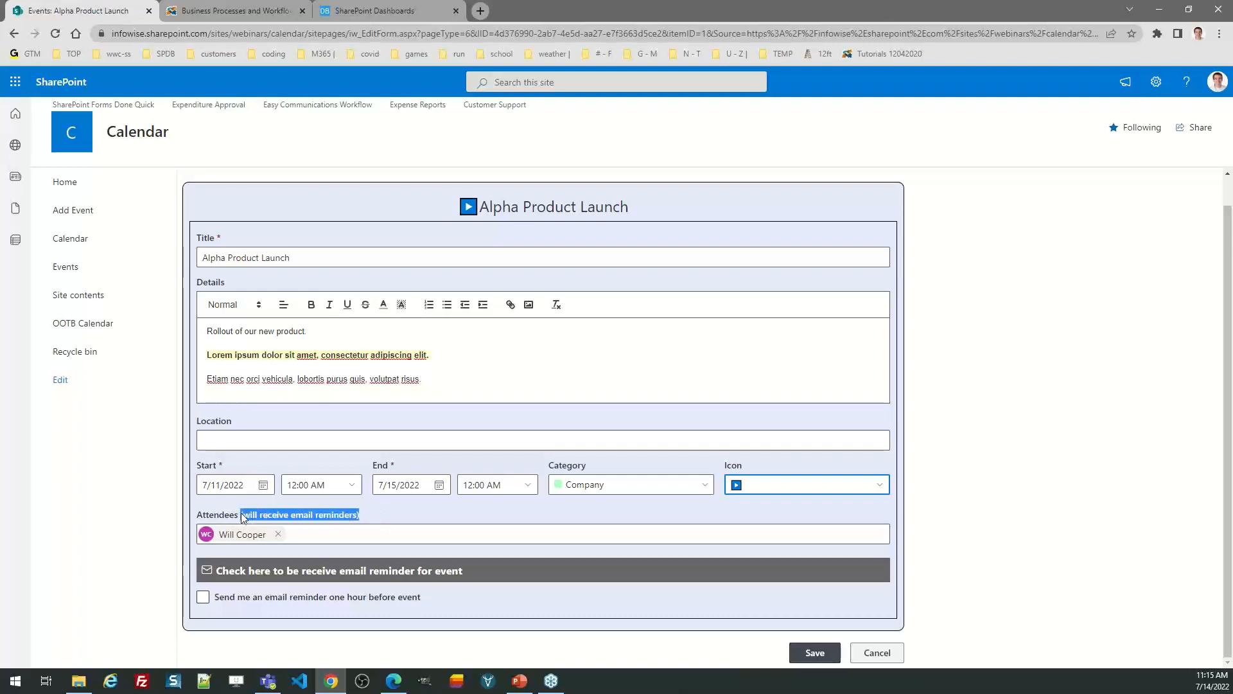
{"action": "left_click", "coordinate": [376, 513]}
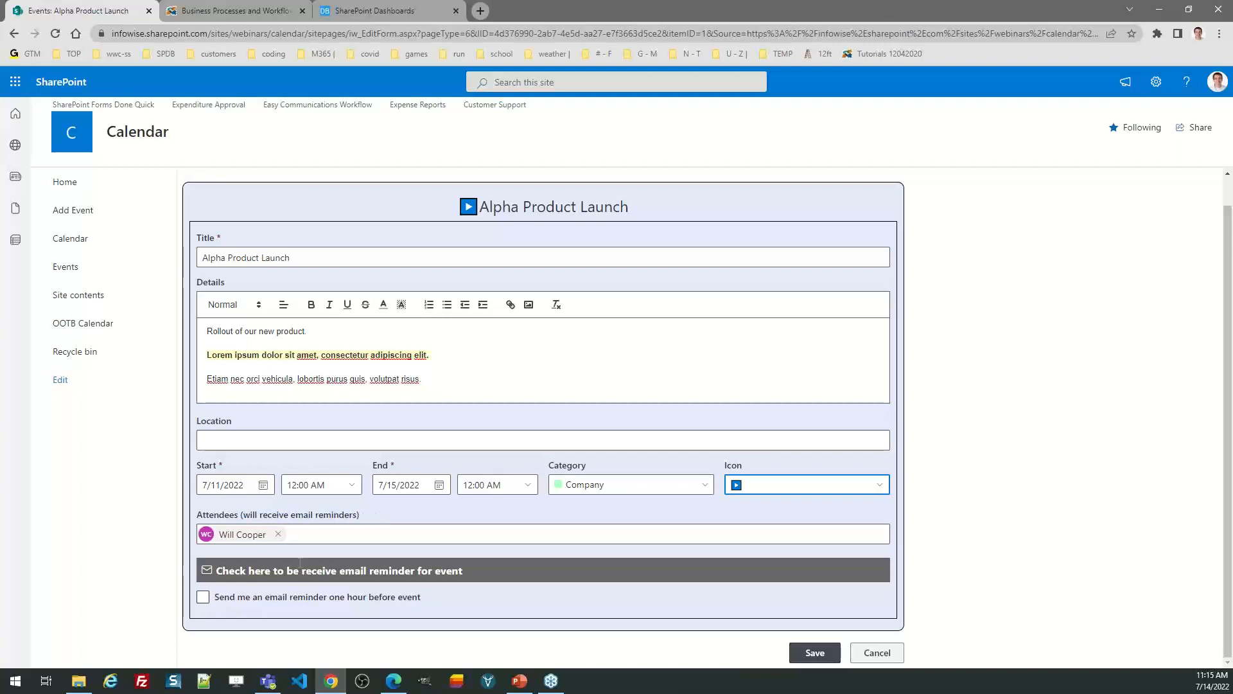
{"action": "left_click", "coordinate": [300, 595]}
{"action": "left_click", "coordinate": [204, 597]}
{"action": "left_click", "coordinate": [204, 598]}
{"action": "left_click", "coordinate": [865, 654]}
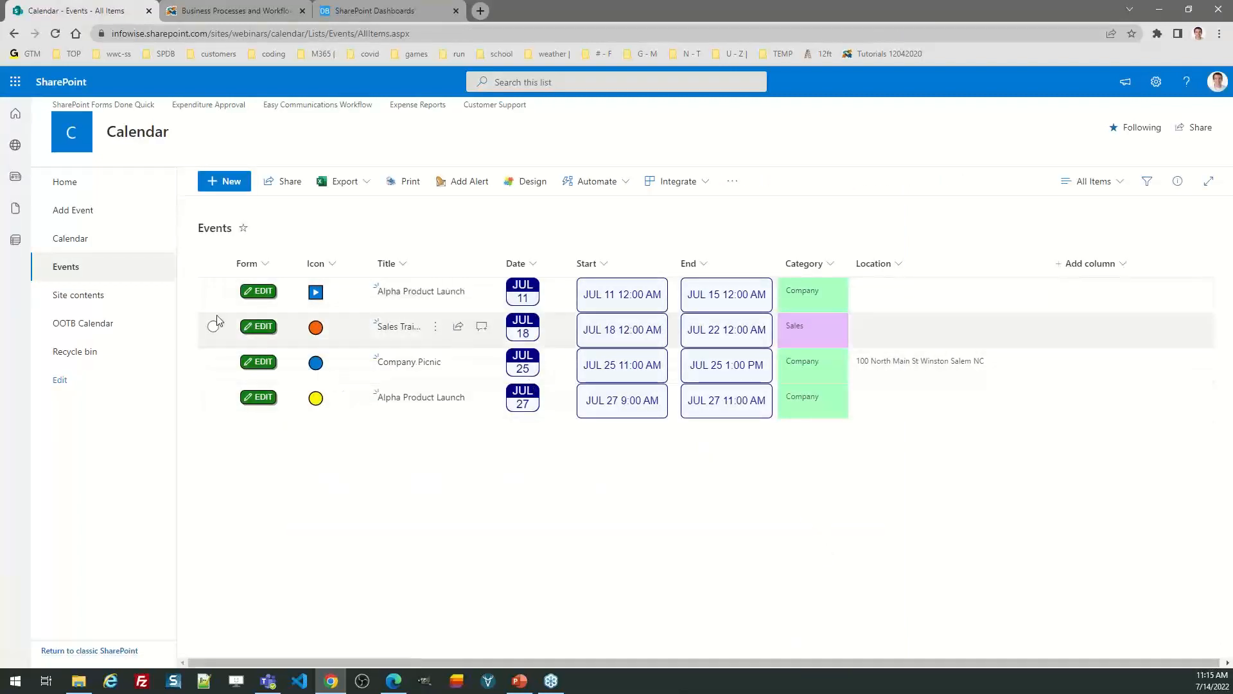
Open the Company Calendar page and view the details of the Sales Training Conference and Alpha Product Launch events
{"action": "left_click", "coordinate": [71, 240]}
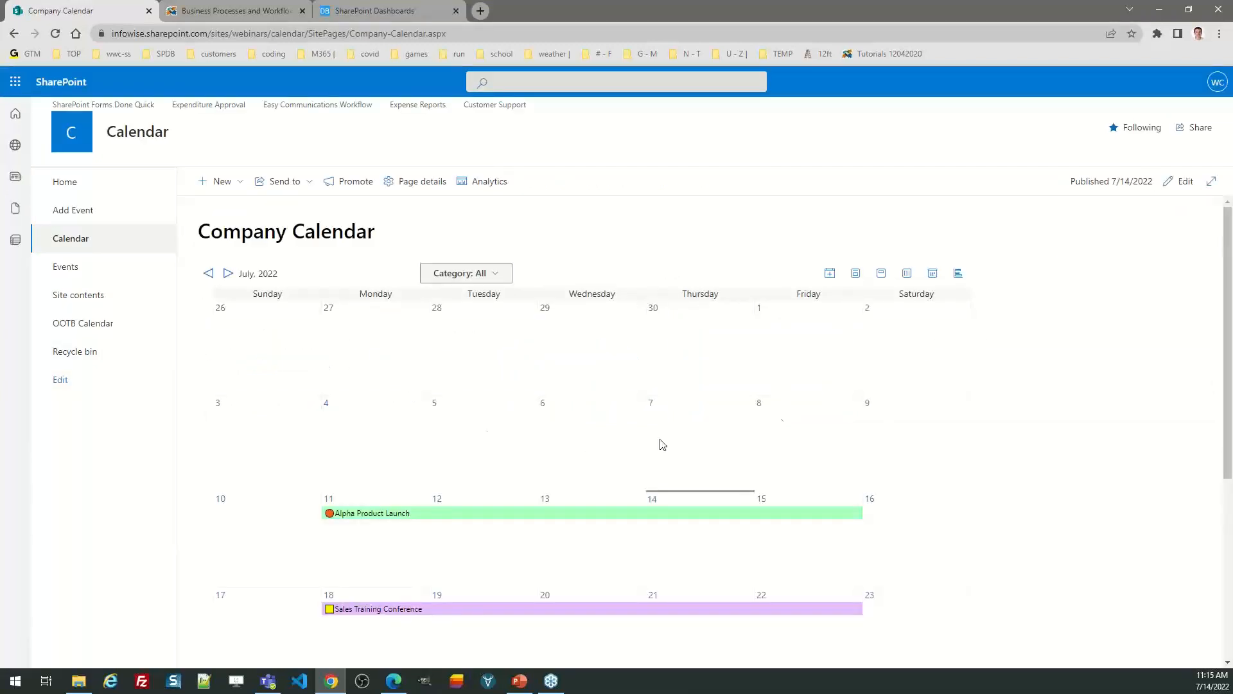
{"action": "scroll", "coordinate": [1230, 370], "scroll_direction": "down", "scroll_amount": 3}
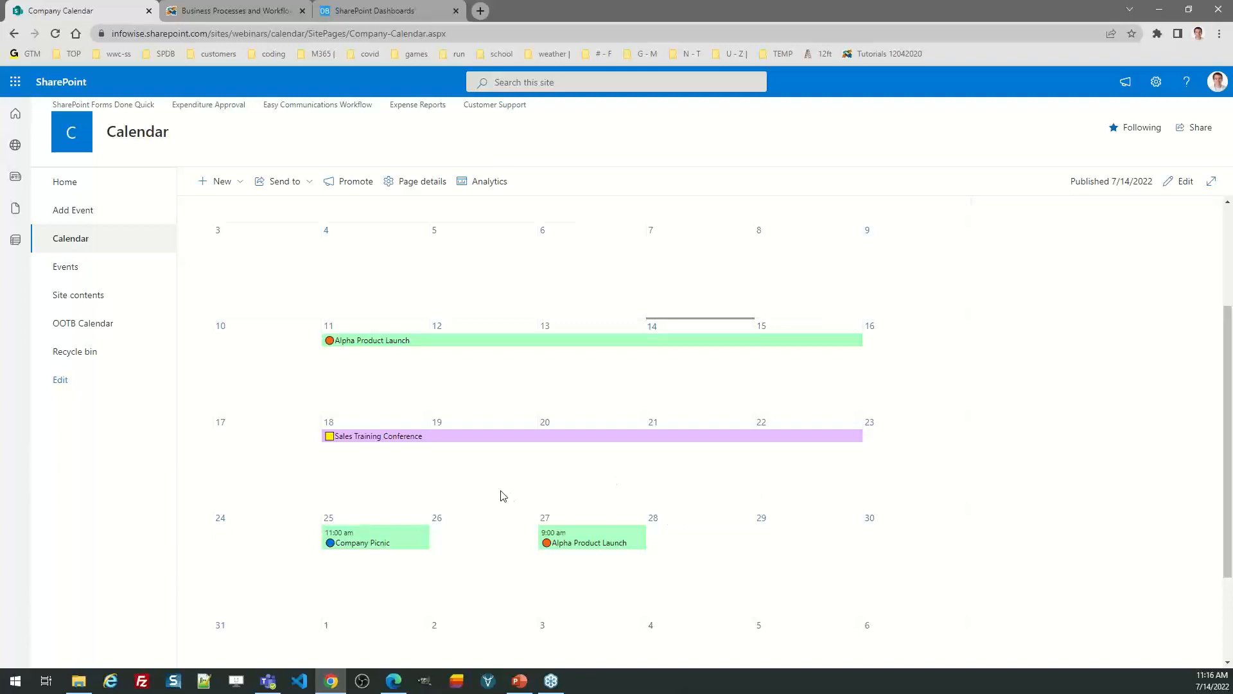
{"action": "mouse_move", "coordinate": [378, 349]}
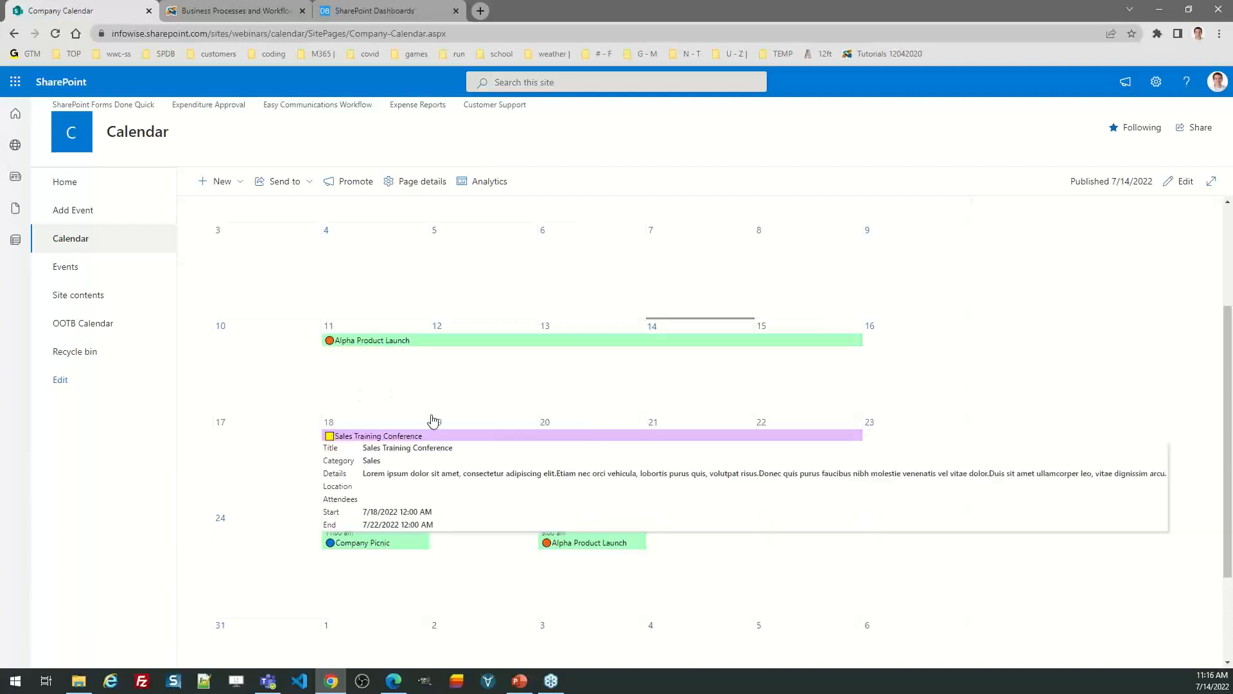
{"action": "mouse_move", "coordinate": [577, 561]}
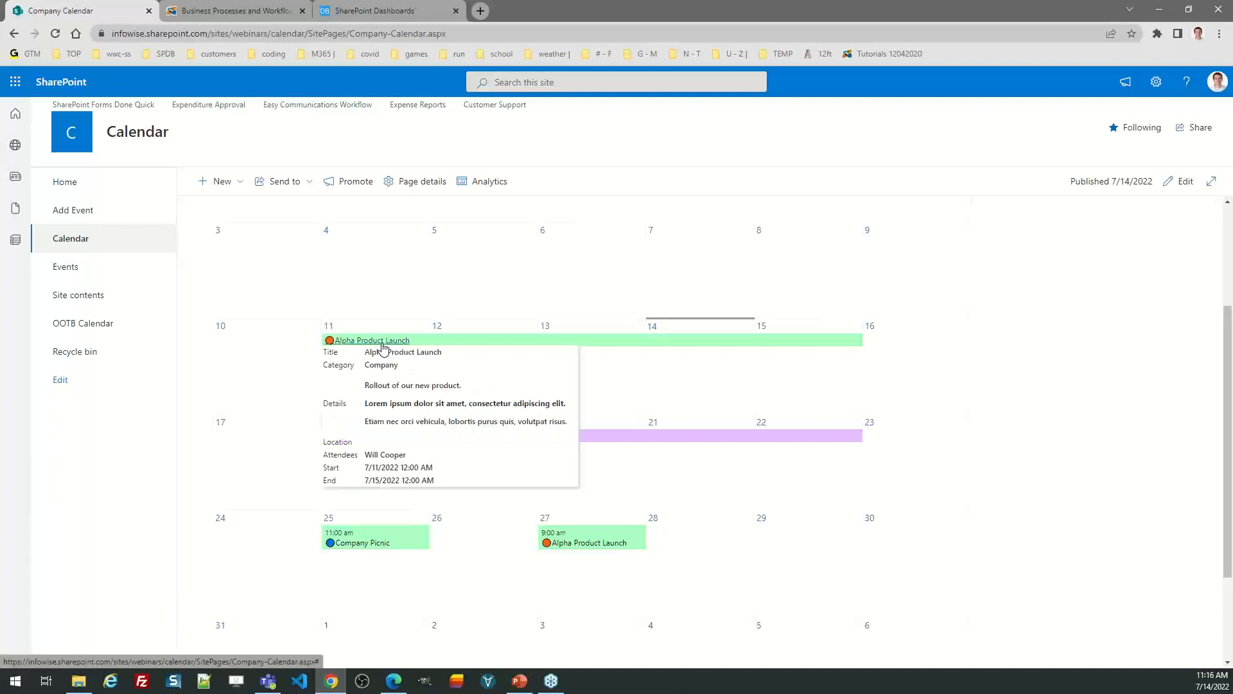
View the full details form of the Alpha Product Launch event starting July 11, and return to the calendar
{"action": "left_click", "coordinate": [382, 344]}
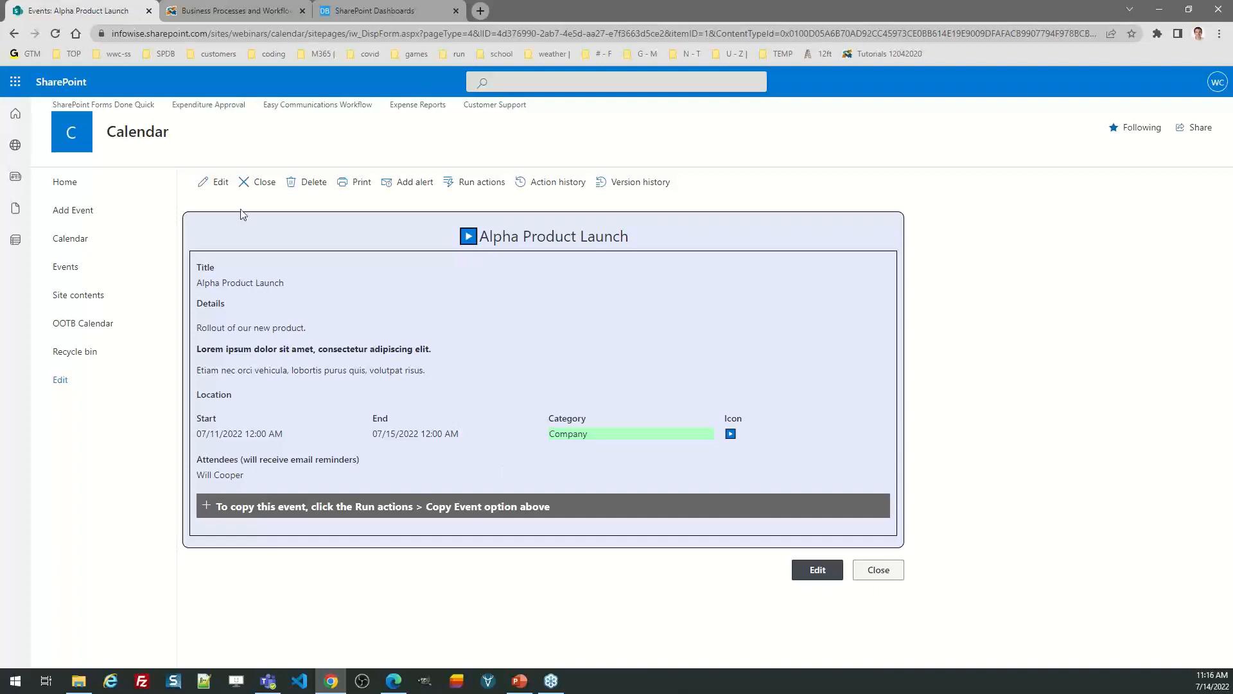
{"action": "left_click", "coordinate": [262, 182]}
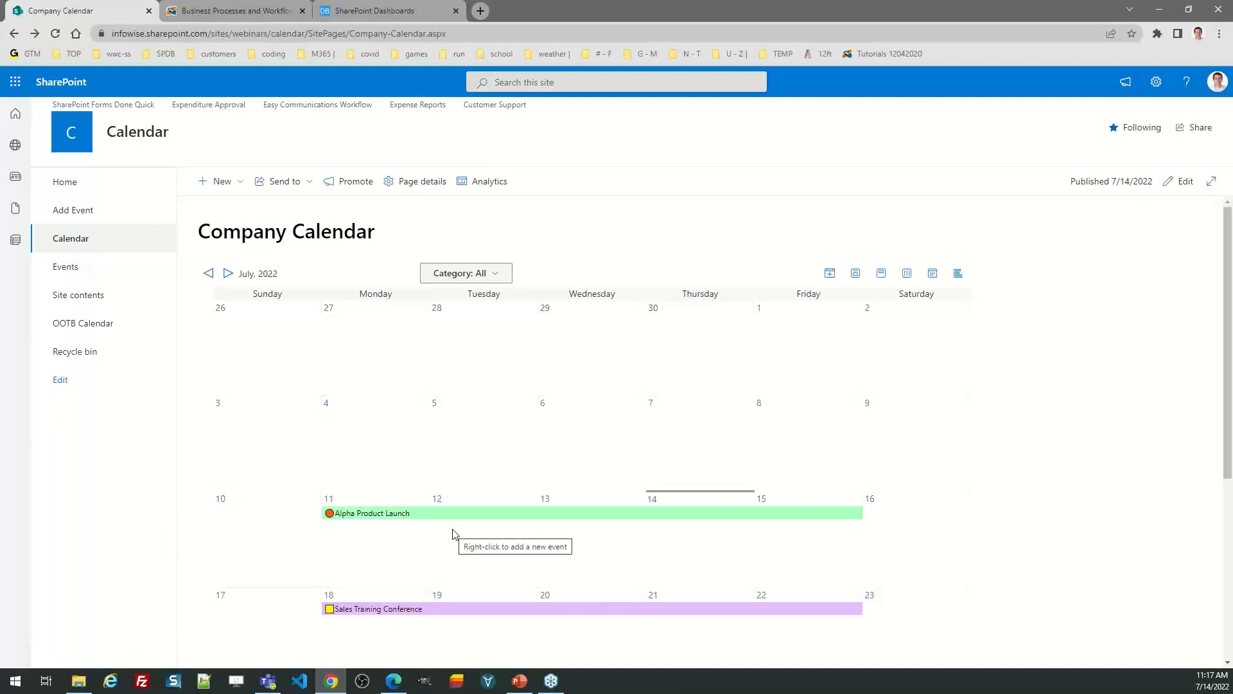
Filter the Company Calendar by the Sales category, and restore it to All categories
{"action": "left_click", "coordinate": [503, 275]}
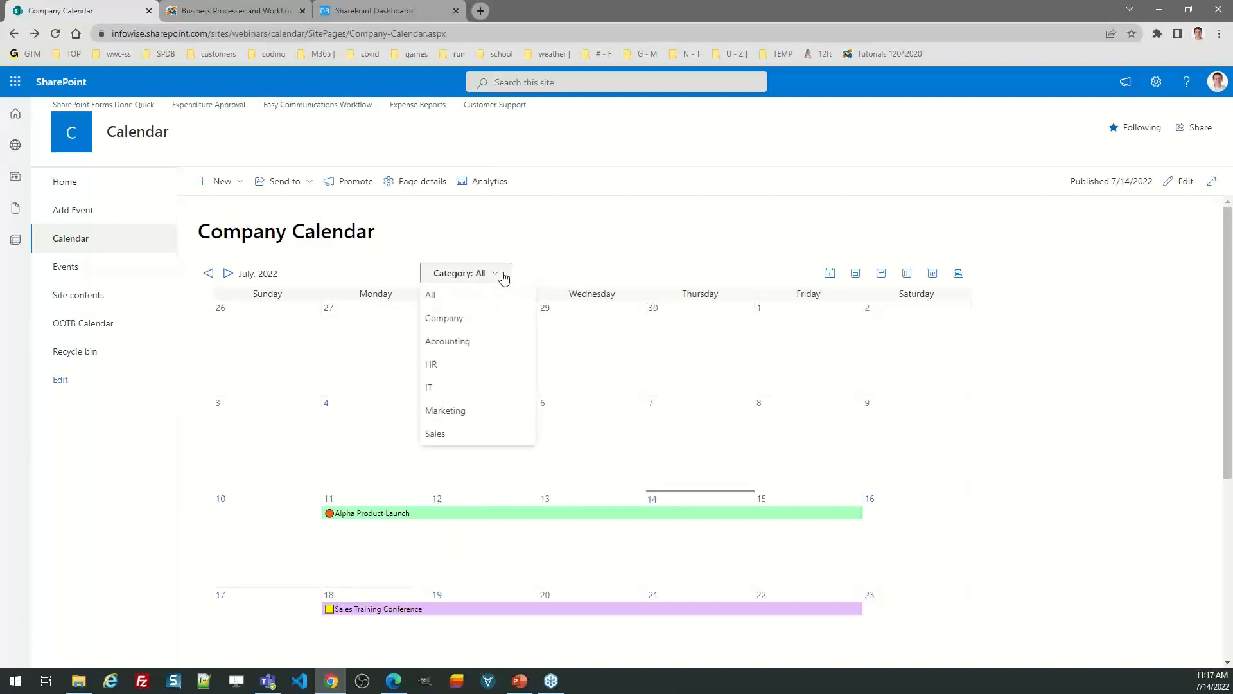
{"action": "left_click", "coordinate": [477, 434]}
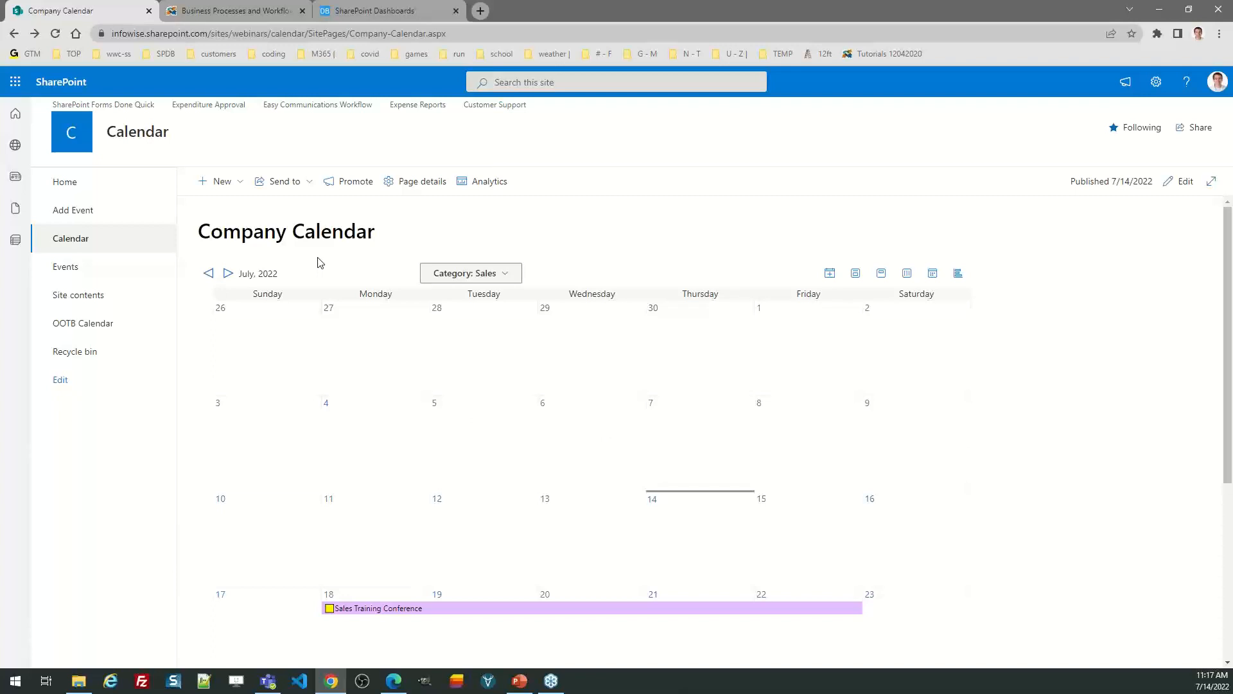
{"action": "left_click", "coordinate": [506, 280]}
{"action": "left_click", "coordinate": [496, 295]}
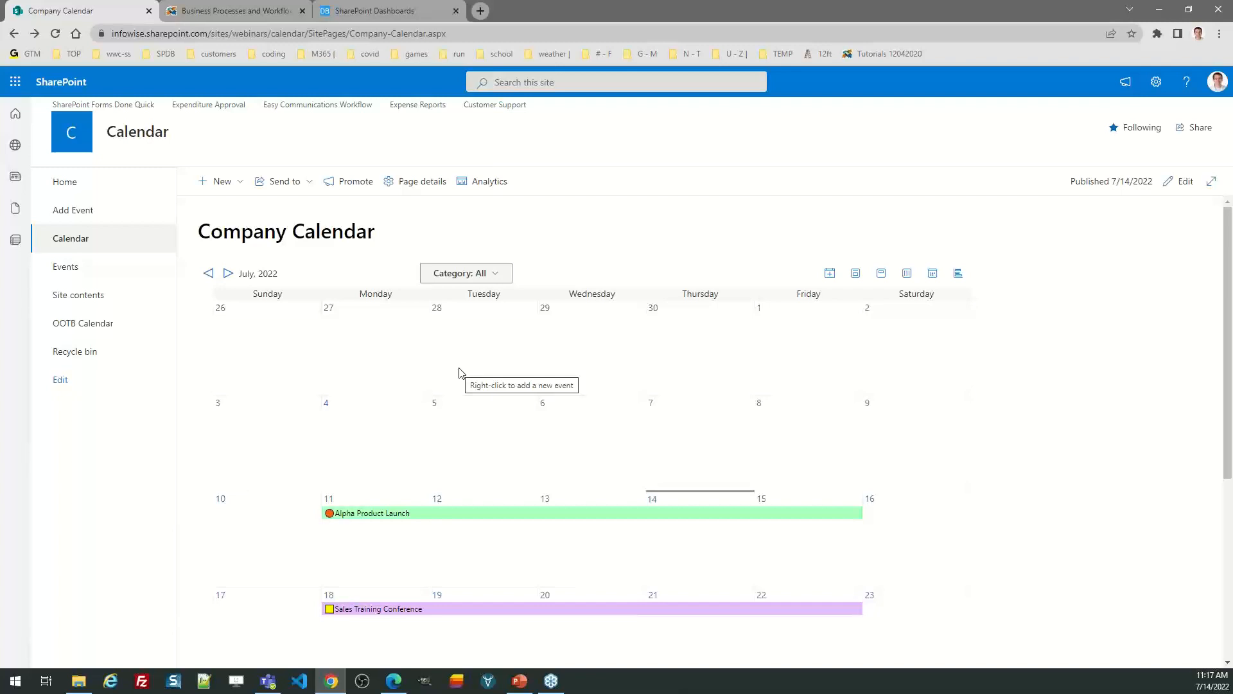
Browse the month calendar forward to September 2022 and back to July 2022
{"action": "left_click", "coordinate": [228, 273]}
{"action": "left_click", "coordinate": [227, 274]}
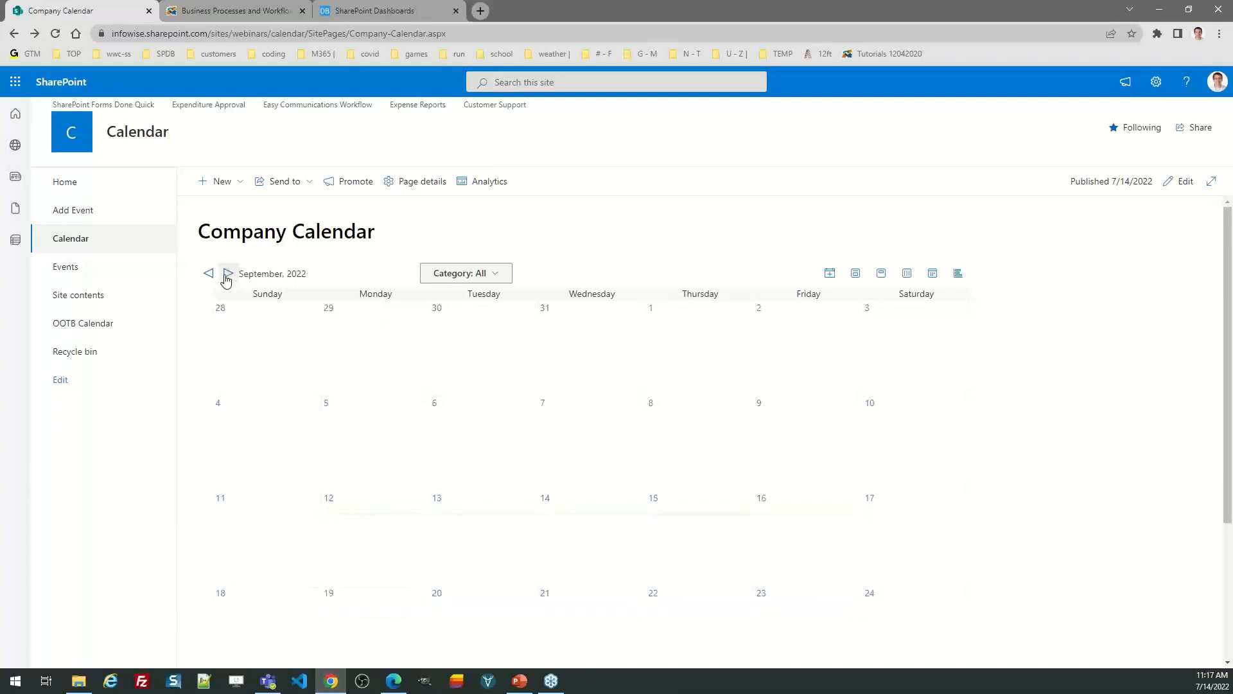
{"action": "left_click", "coordinate": [208, 273]}
{"action": "left_click", "coordinate": [208, 273]}
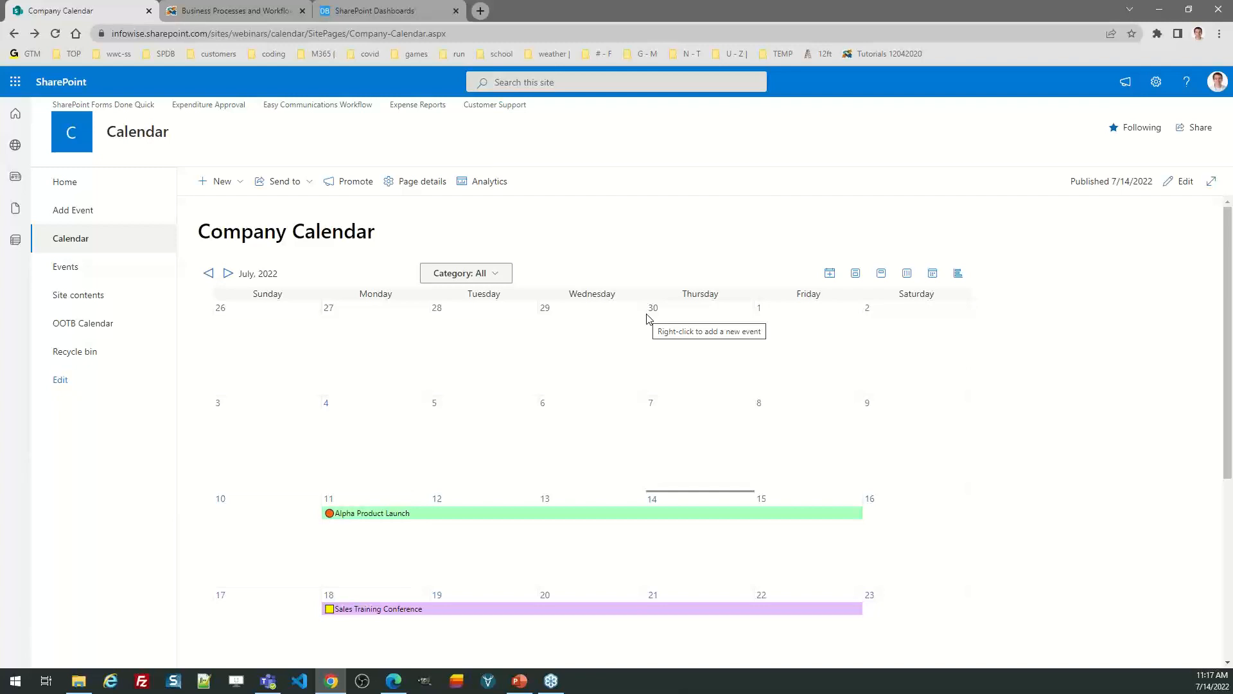
Show the calendar by single day, advance to July 11, 2022, and preview the Alpha Product Launch event
{"action": "left_click", "coordinate": [856, 275]}
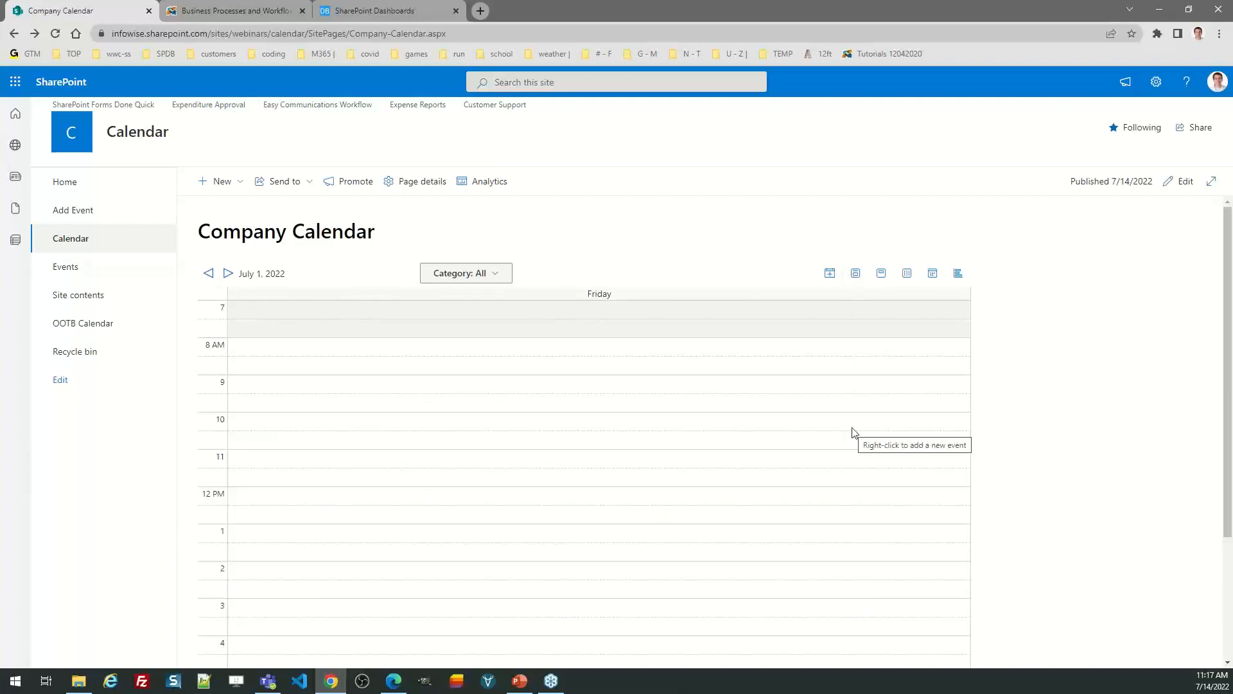
{"action": "double_click", "coordinate": [228, 273]}
{"action": "double_click", "coordinate": [228, 273]}
{"action": "double_click", "coordinate": [228, 274]}
{"action": "double_click", "coordinate": [228, 273]}
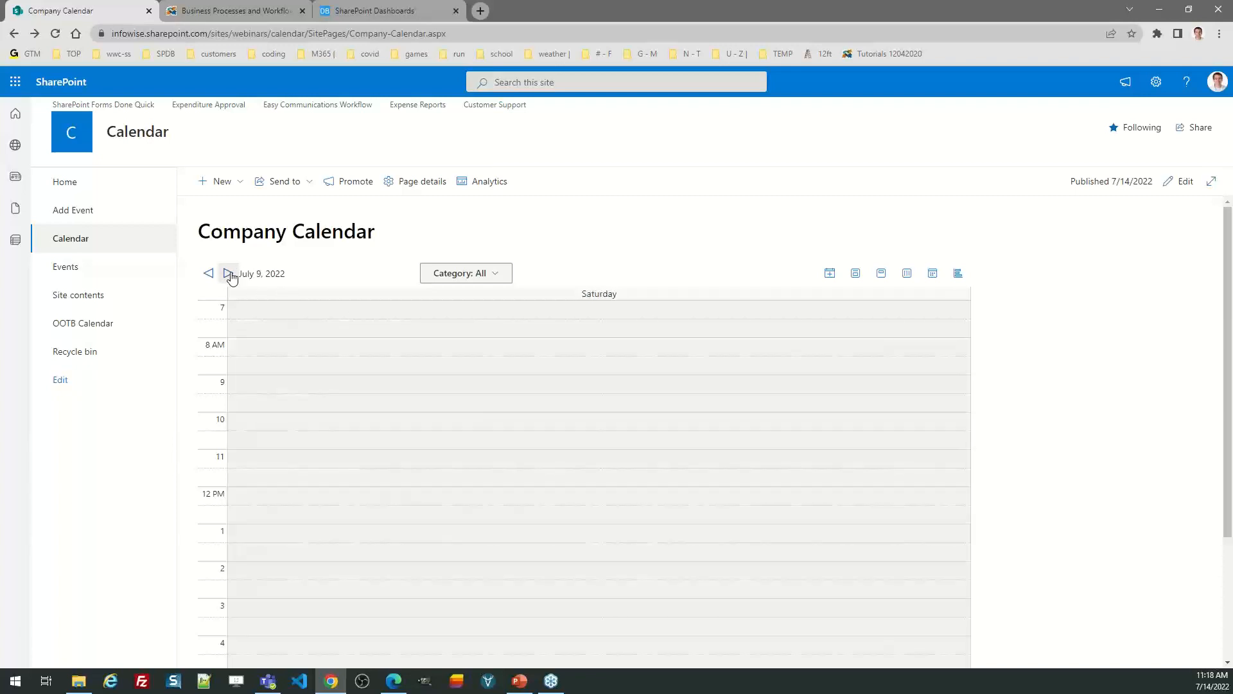
{"action": "left_click", "coordinate": [228, 274]}
{"action": "left_click", "coordinate": [228, 273]}
{"action": "mouse_move", "coordinate": [258, 311]}
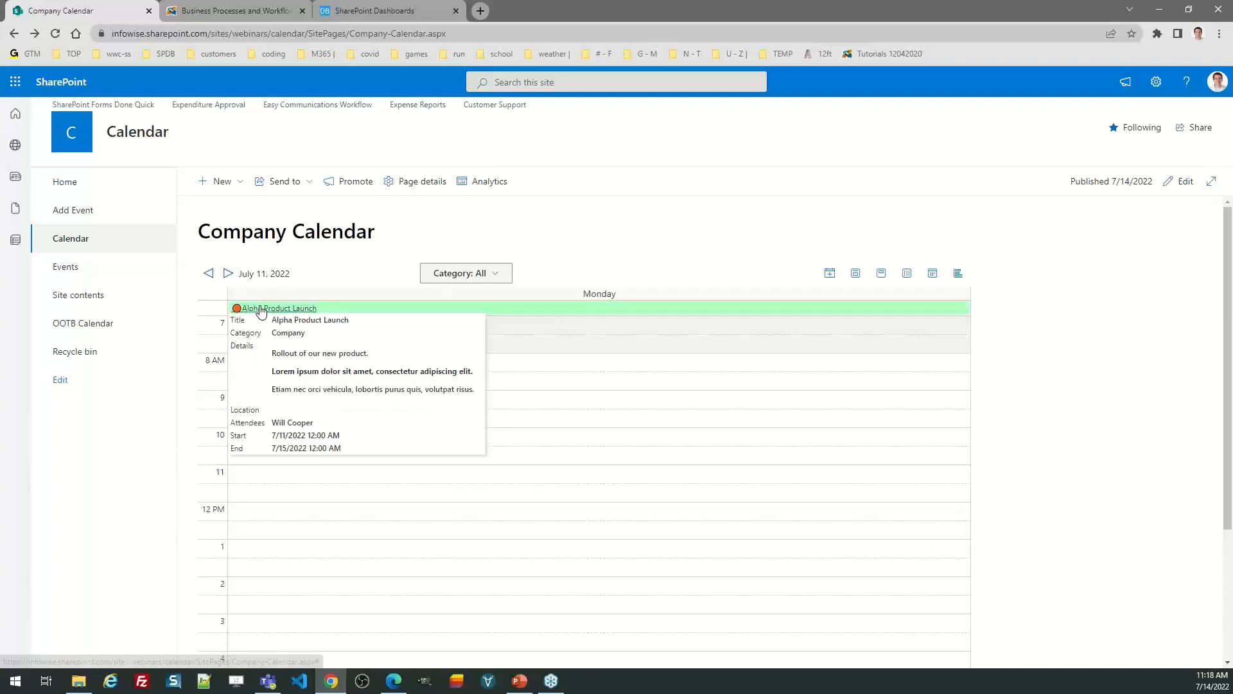
Page through the following days in the day view and stop at Friday, July 22, 2022
{"action": "left_click", "coordinate": [228, 274]}
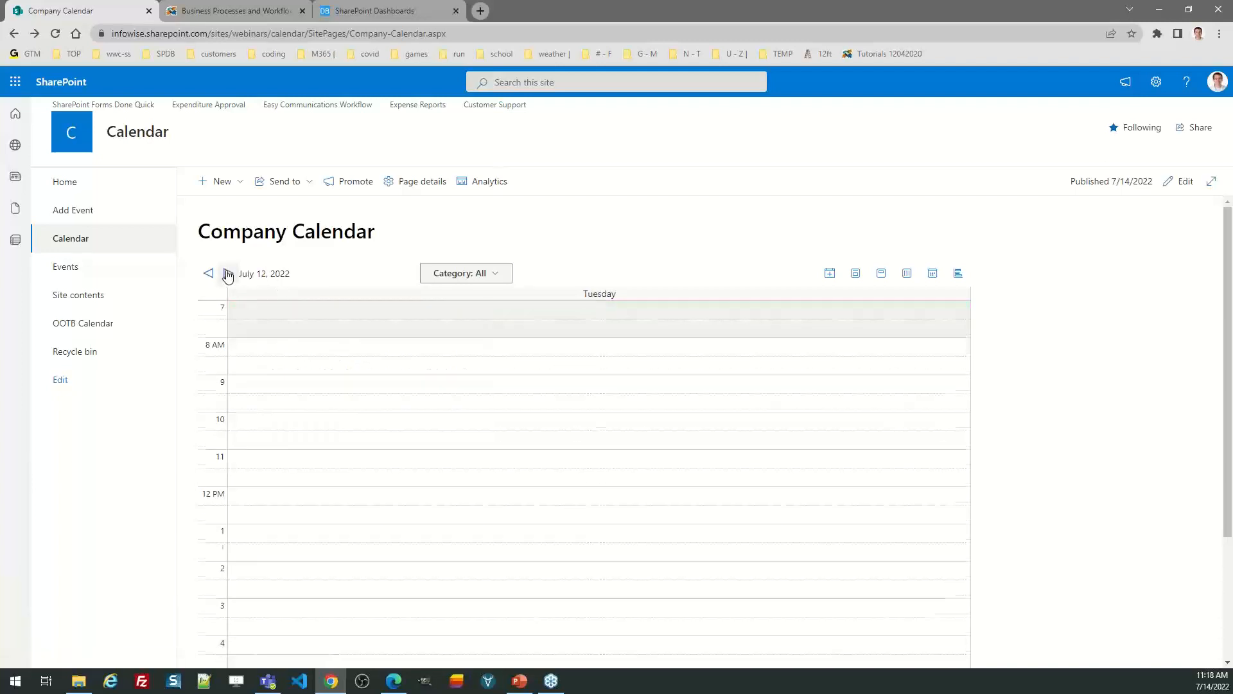
{"action": "left_click", "coordinate": [228, 273]}
{"action": "left_click", "coordinate": [228, 274]}
{"action": "double_click", "coordinate": [228, 273]}
{"action": "left_click", "coordinate": [228, 273]}
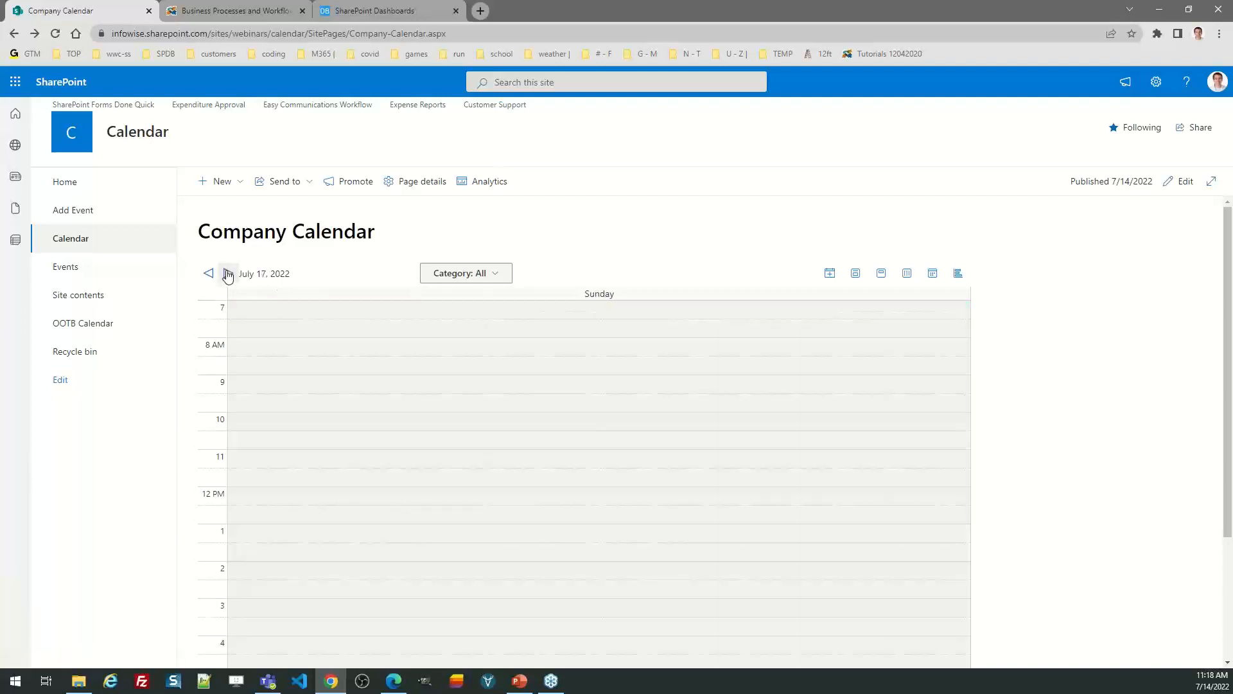
{"action": "left_click", "coordinate": [228, 274]}
{"action": "left_click", "coordinate": [228, 273]}
{"action": "left_click", "coordinate": [228, 274]}
{"action": "left_click", "coordinate": [228, 274]}
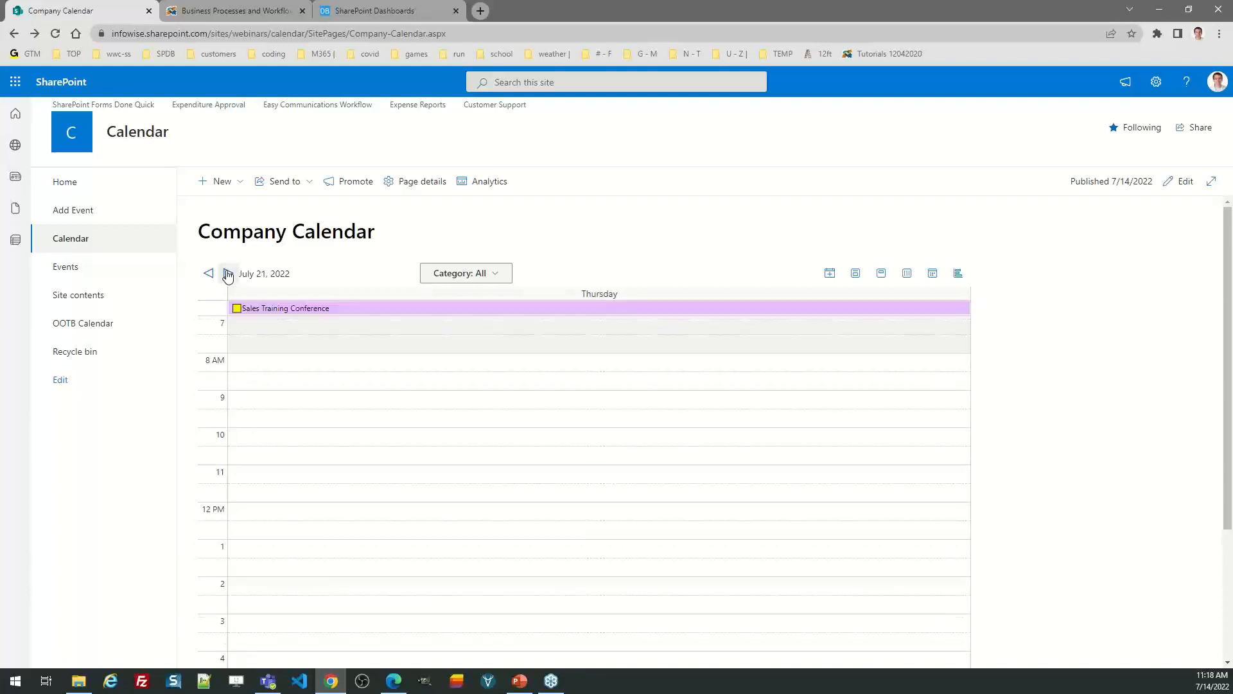
{"action": "left_click", "coordinate": [228, 273]}
{"action": "left_click", "coordinate": [228, 273]}
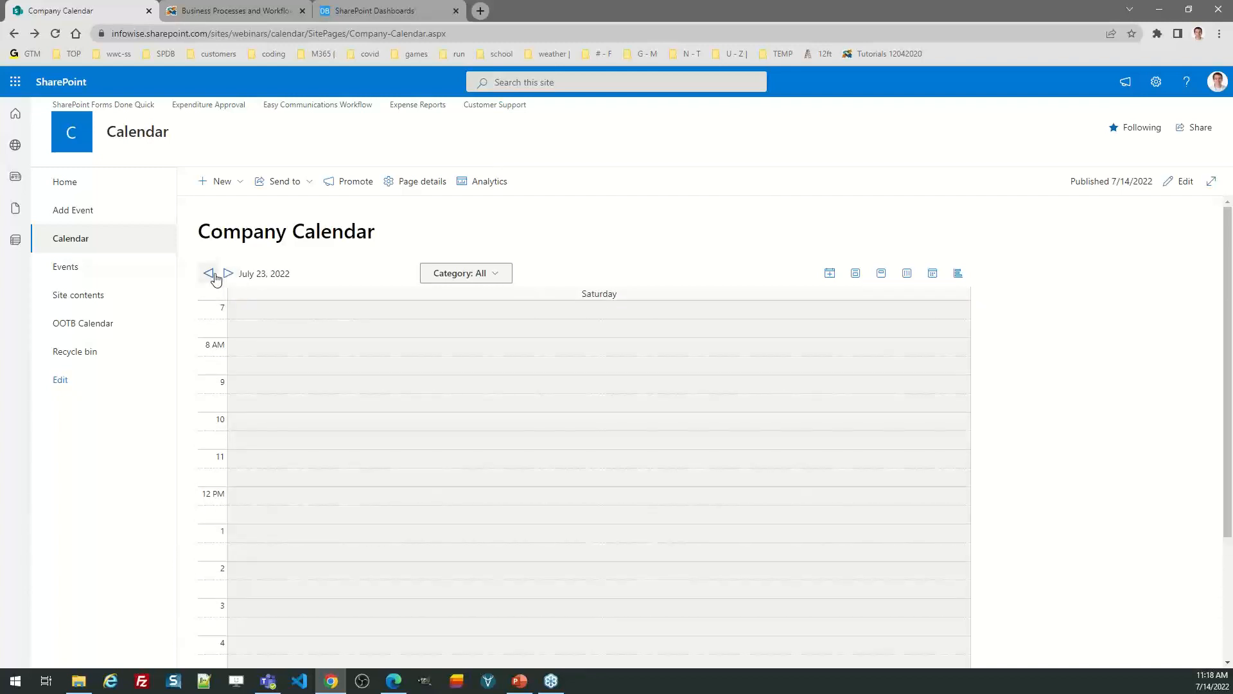
{"action": "left_click", "coordinate": [208, 273]}
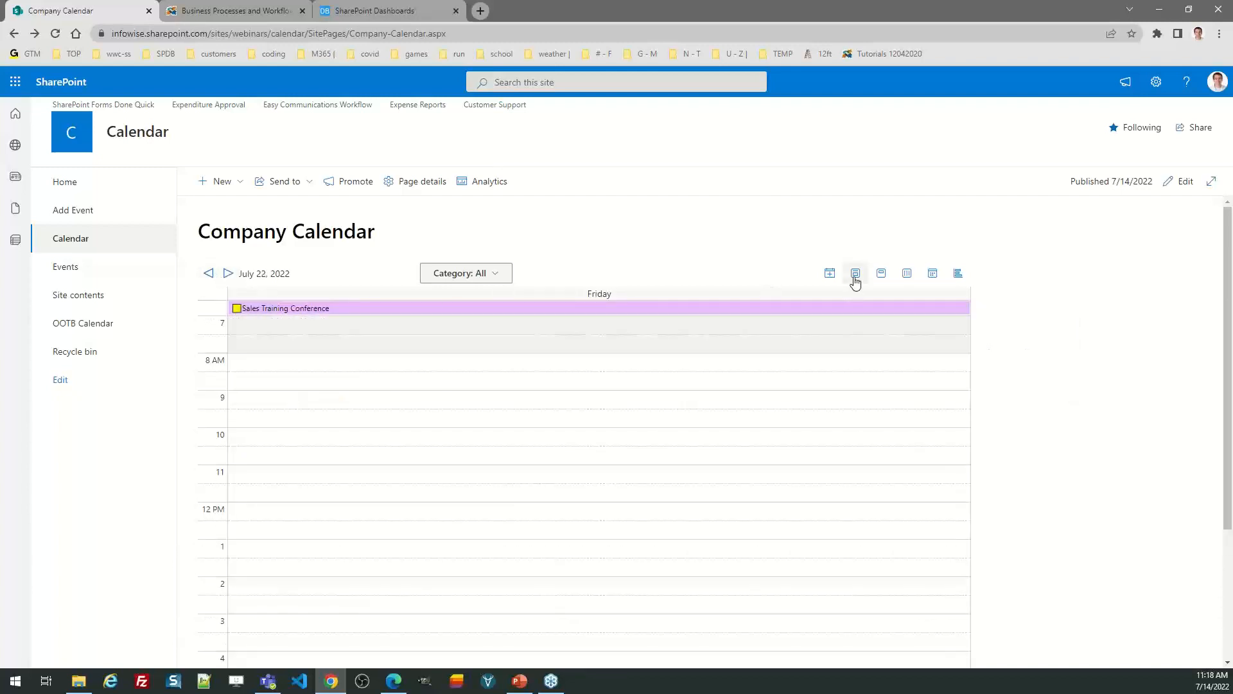
Examine the Sales Training Conference in the work-week and full-week views, and return to the month view
{"action": "left_click", "coordinate": [882, 273]}
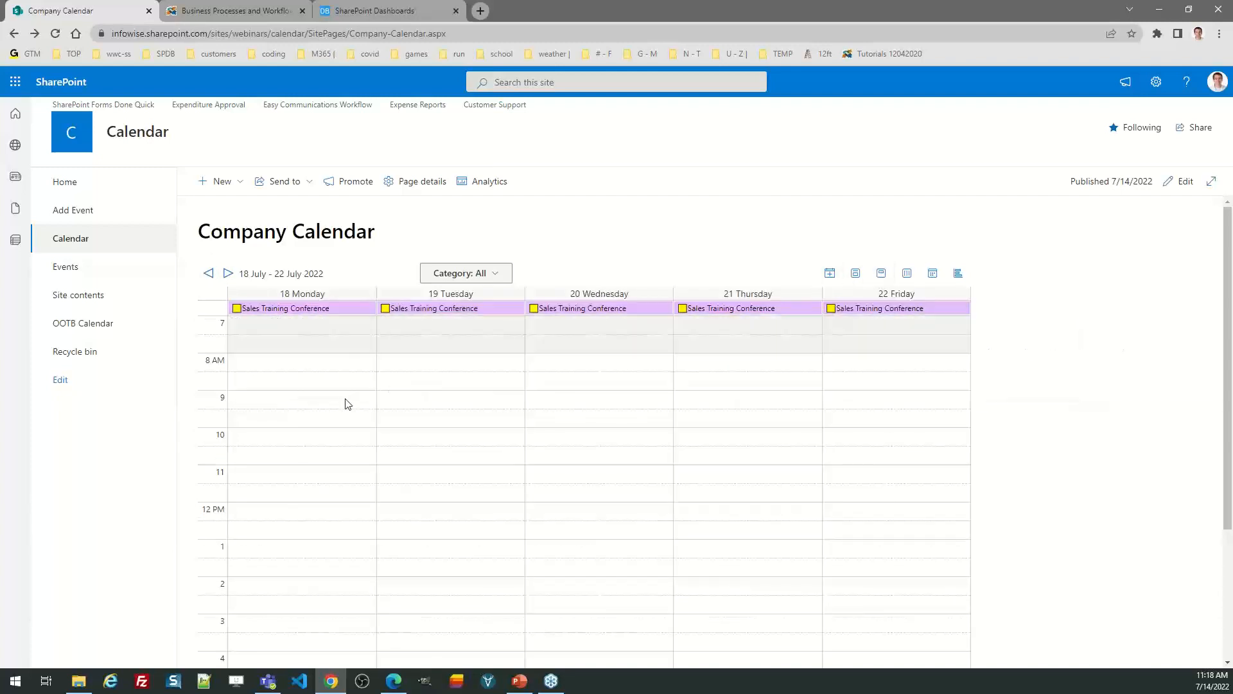
{"action": "mouse_move", "coordinate": [893, 315]}
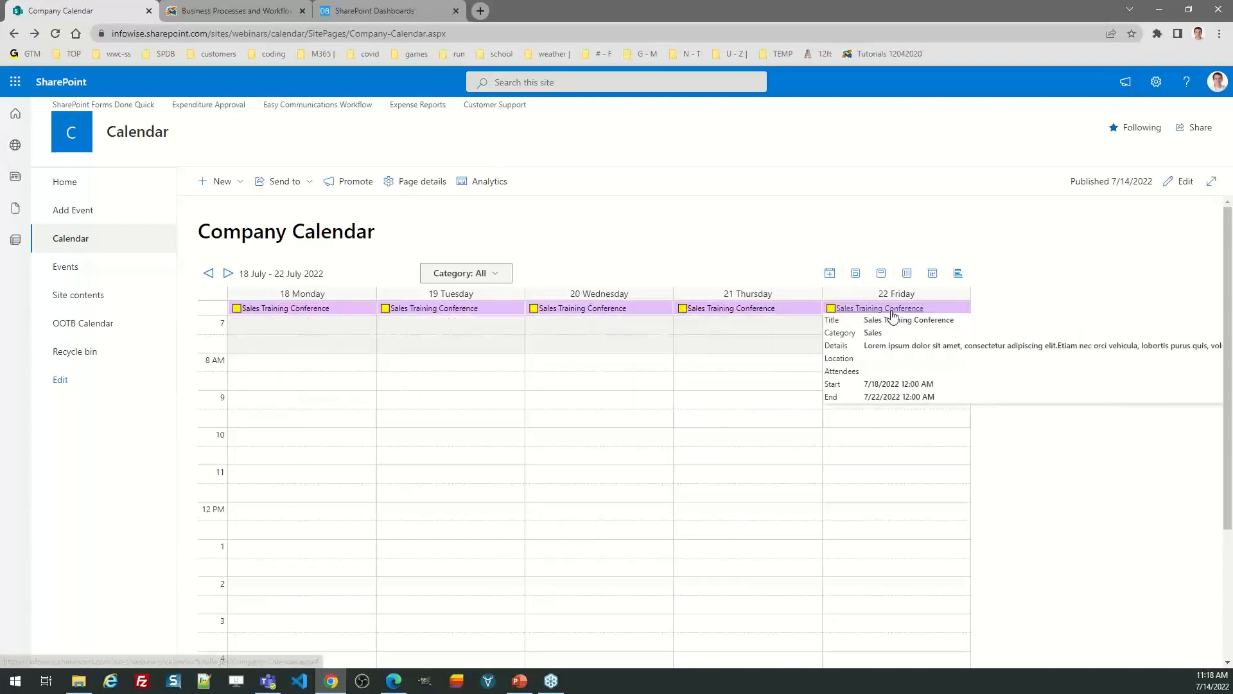
{"action": "left_click", "coordinate": [907, 274]}
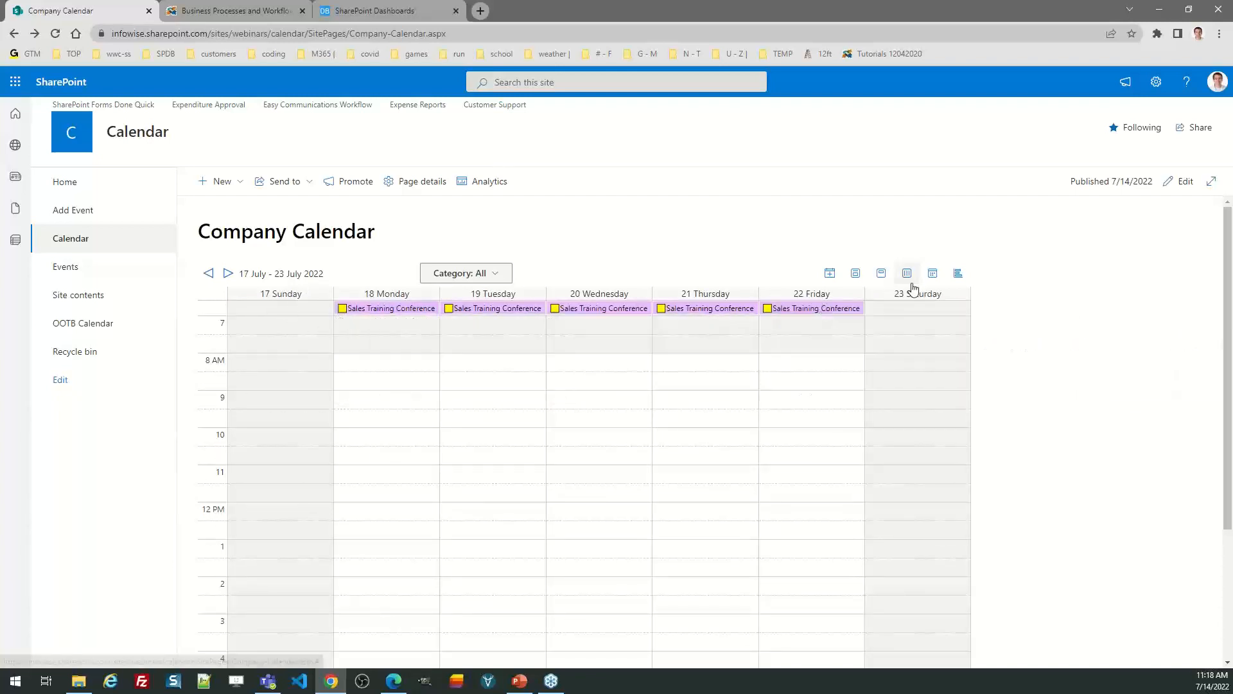
{"action": "left_click", "coordinate": [931, 274]}
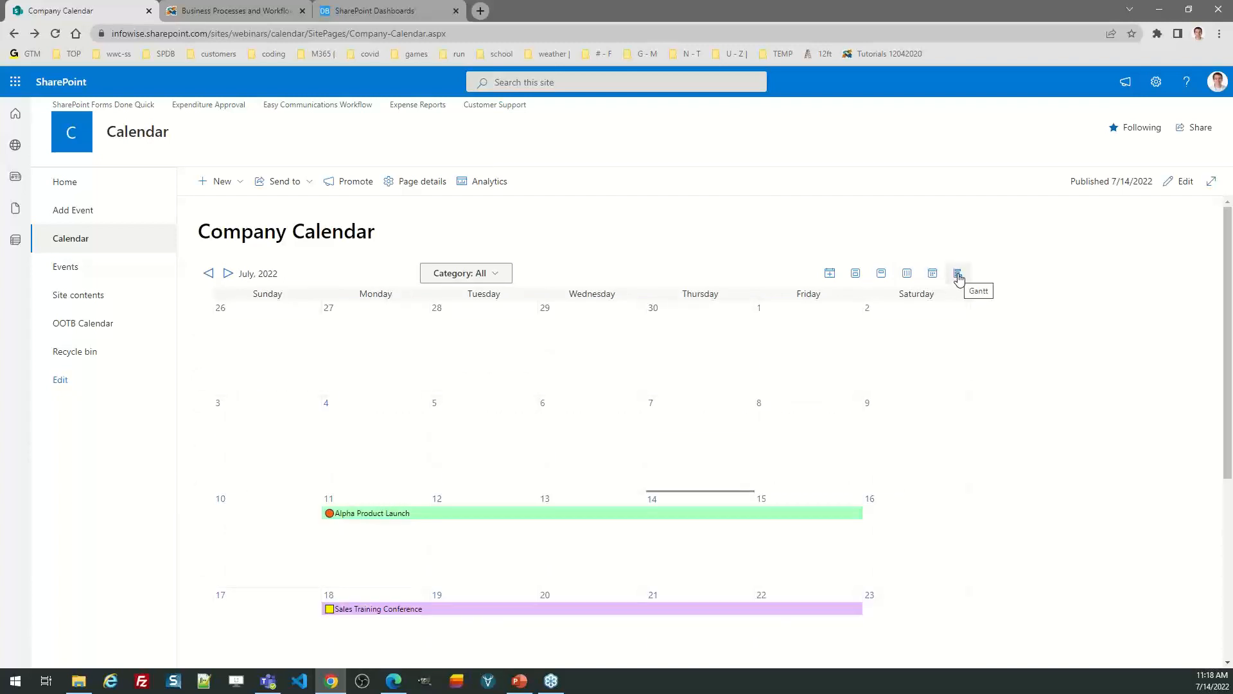
Show the events as a Gantt chart, try the Quarter, Half-year and Year ranges, and return to Month
{"action": "left_click", "coordinate": [958, 275]}
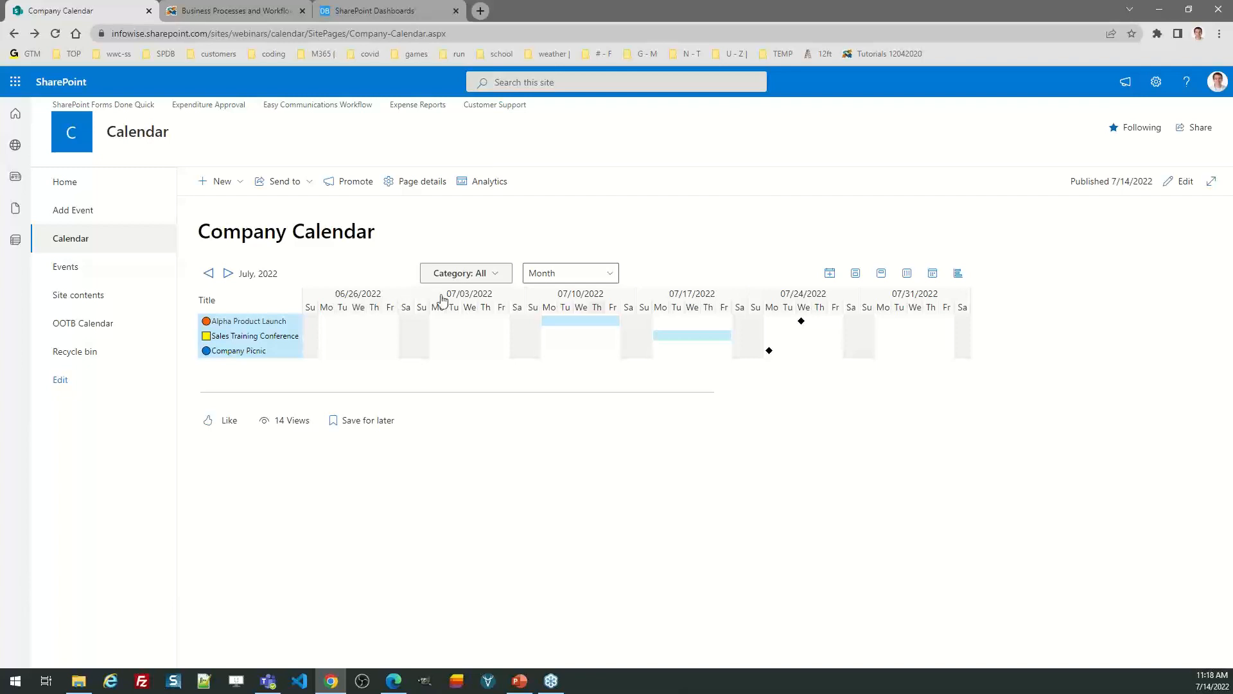
{"action": "left_click", "coordinate": [587, 277]}
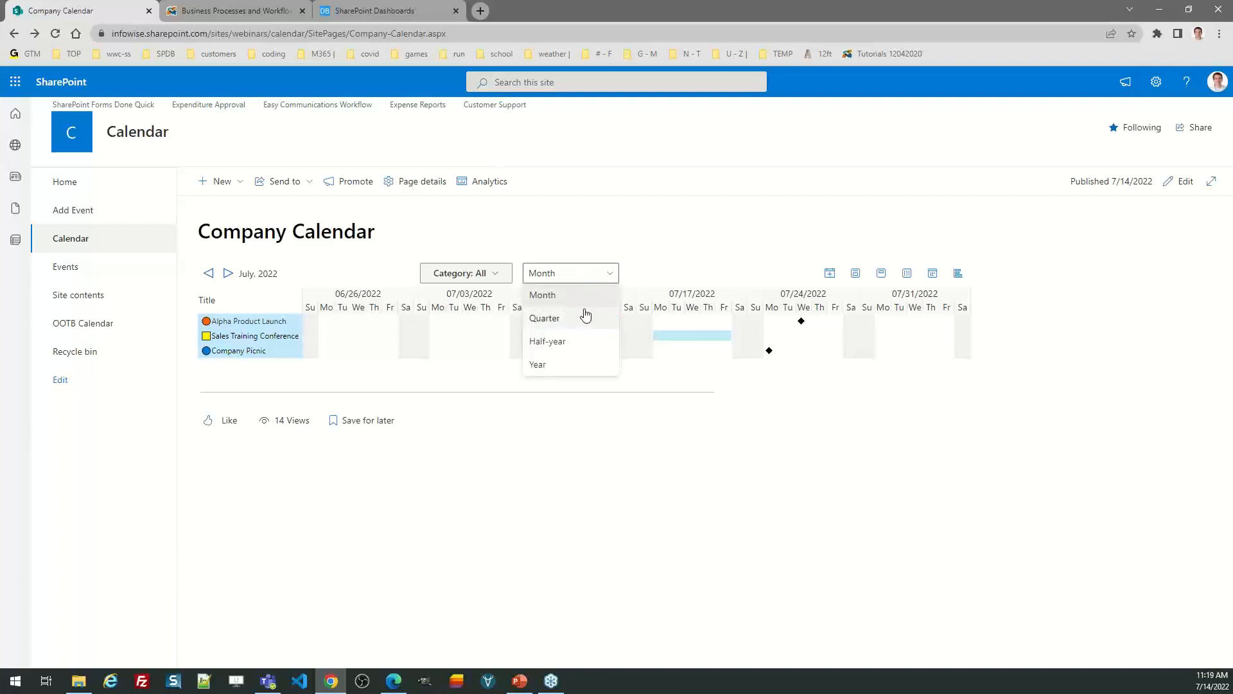
{"action": "left_click", "coordinate": [584, 318]}
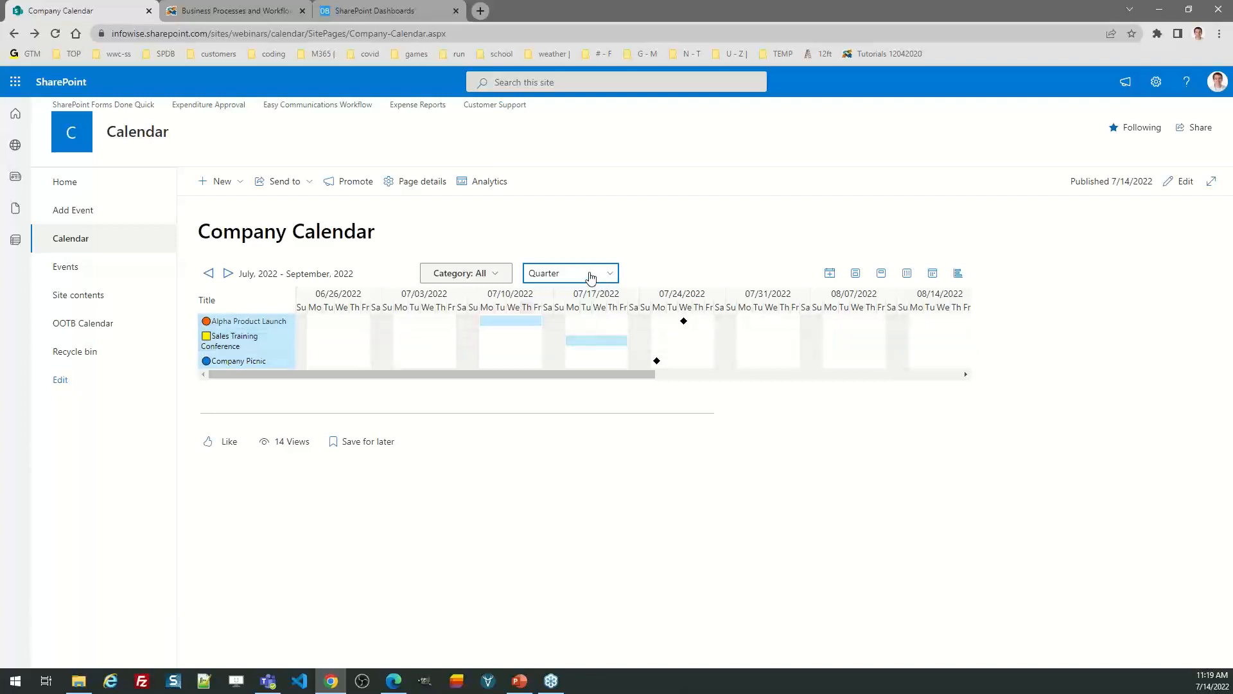
{"action": "left_click", "coordinate": [587, 275]}
{"action": "left_click", "coordinate": [586, 340]}
{"action": "left_click", "coordinate": [591, 275]}
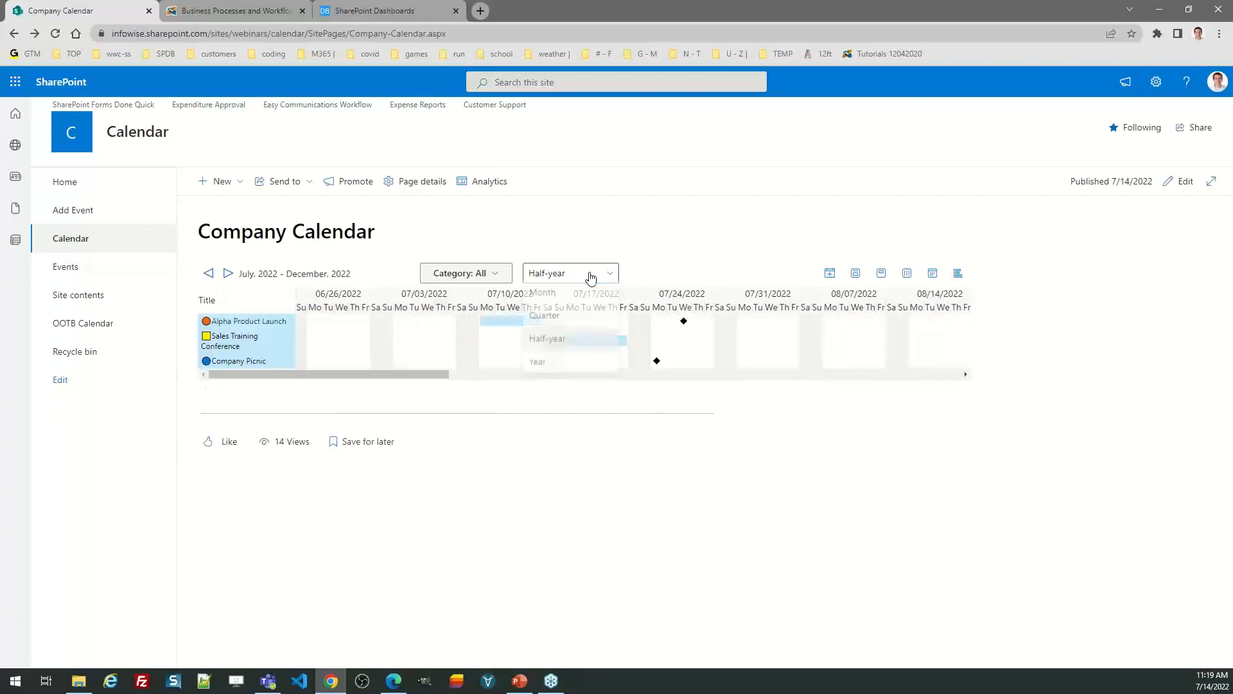
{"action": "left_click", "coordinate": [581, 363]}
{"action": "left_click", "coordinate": [570, 273]}
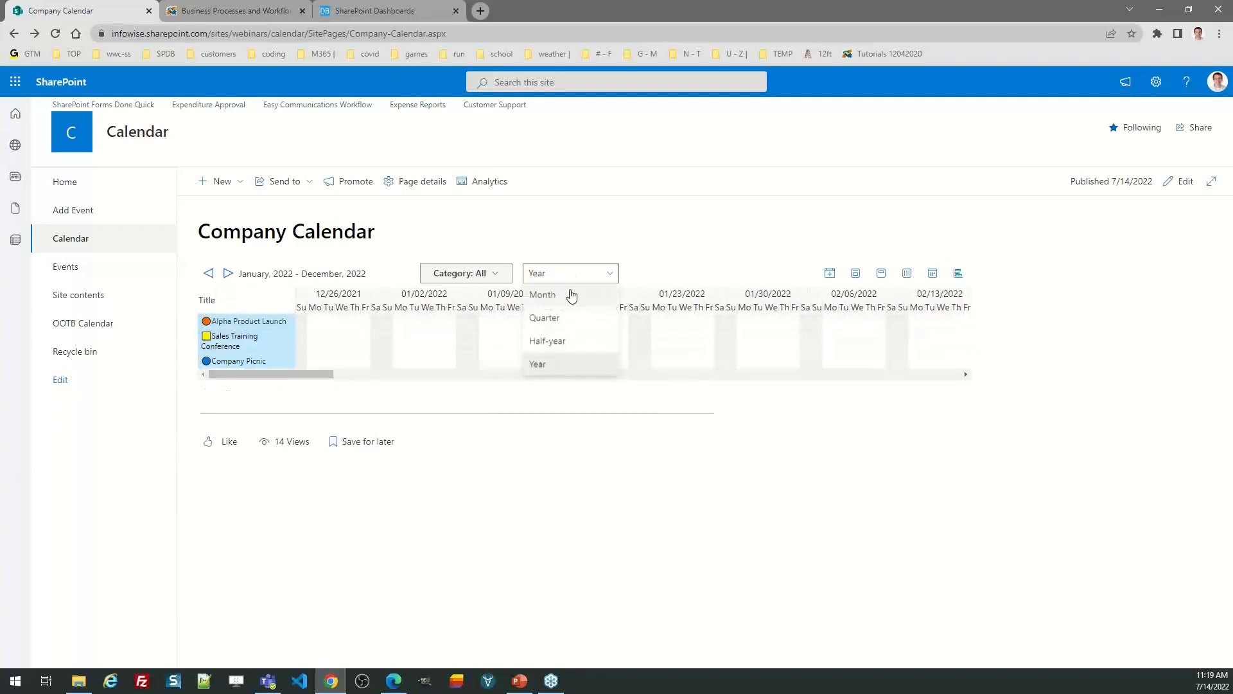
{"action": "left_click", "coordinate": [574, 296]}
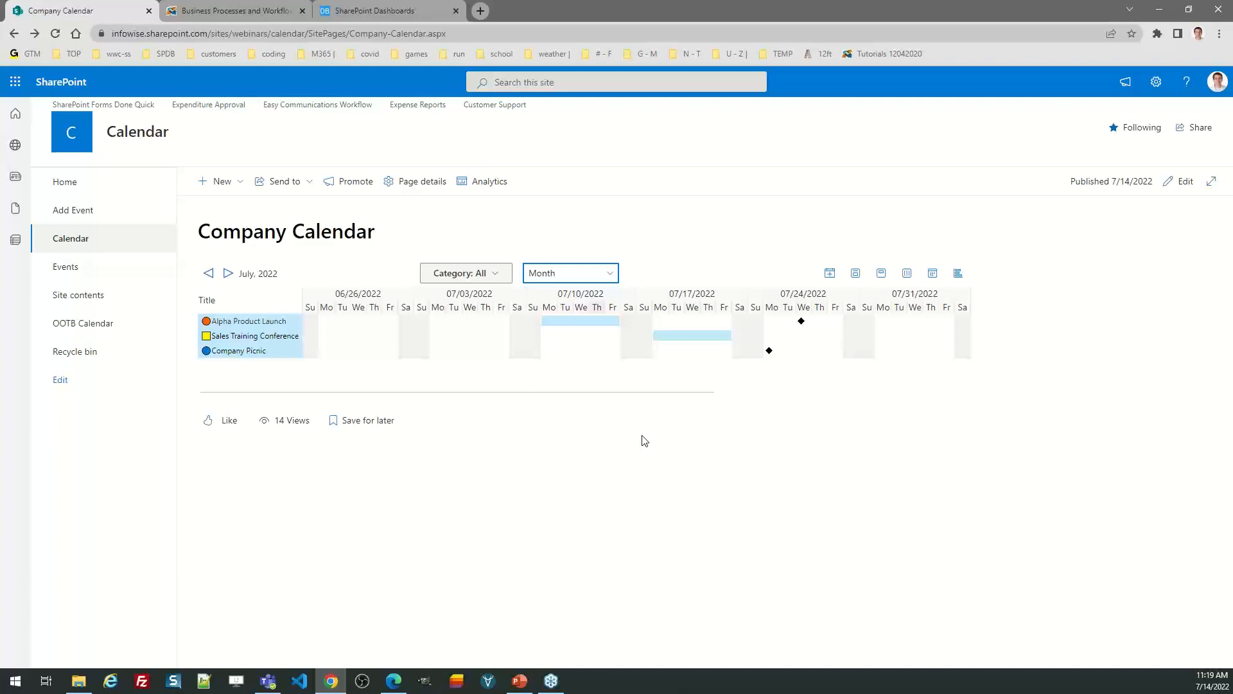
Leave the Gantt chart, revisit the full-week and work-week views, and restore the July 2022 month calendar
{"action": "left_click", "coordinate": [907, 274]}
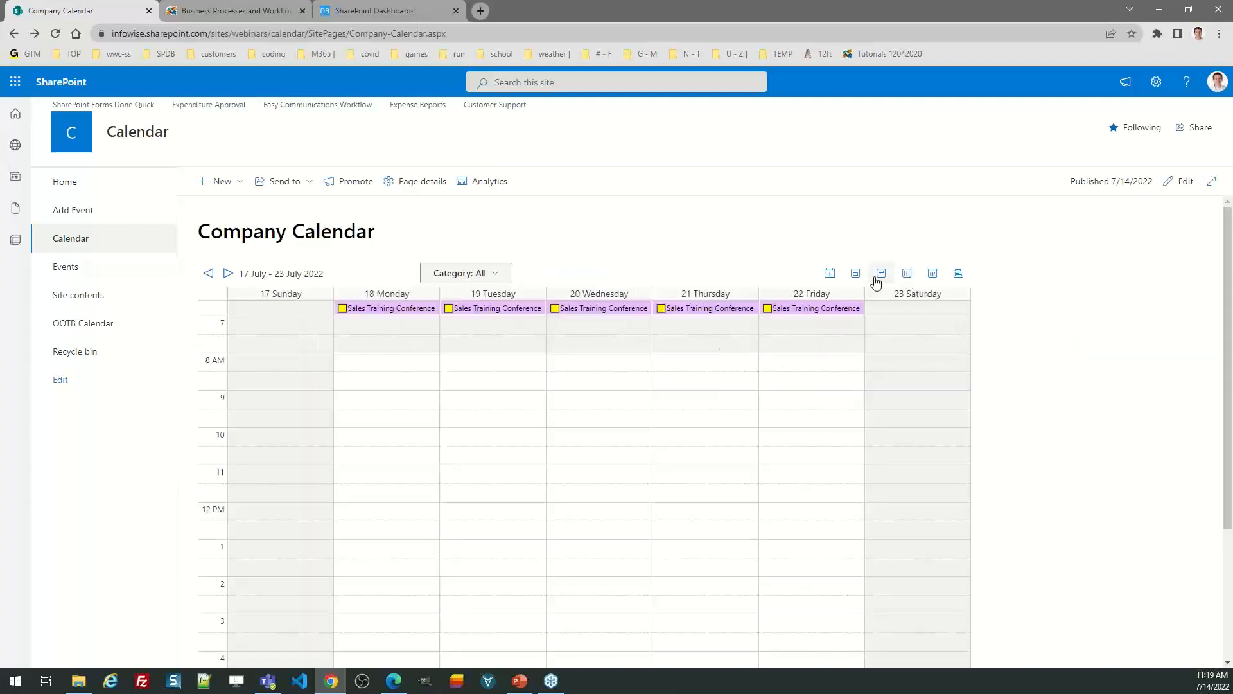
{"action": "left_click", "coordinate": [856, 274]}
{"action": "left_click", "coordinate": [907, 275]}
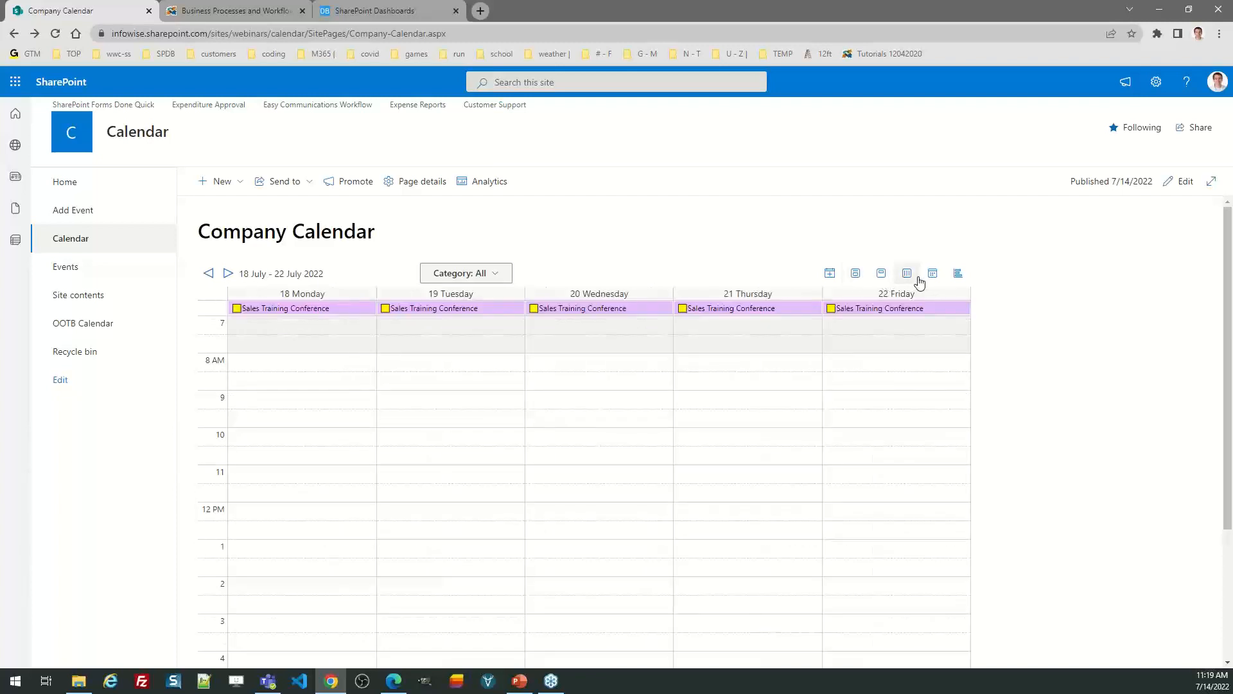
{"action": "left_click", "coordinate": [932, 275]}
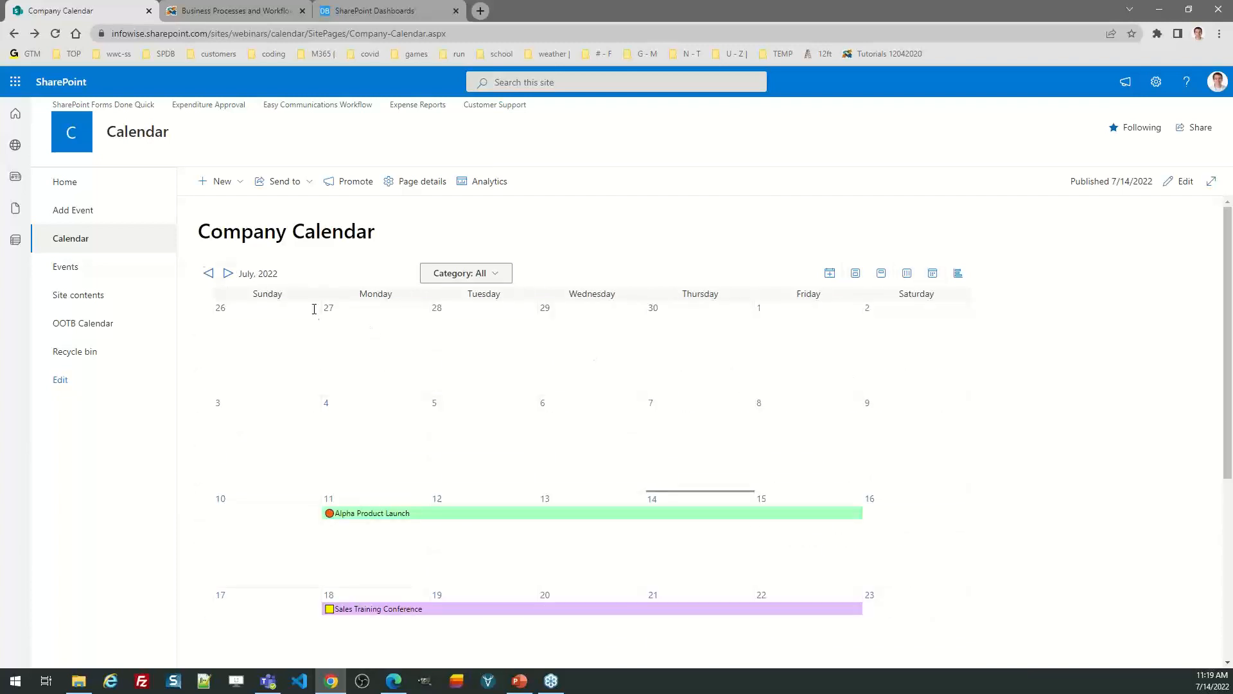
Go to the Calendar Search page from the site's home page and search the events for "launch"
{"action": "left_click", "coordinate": [76, 186]}
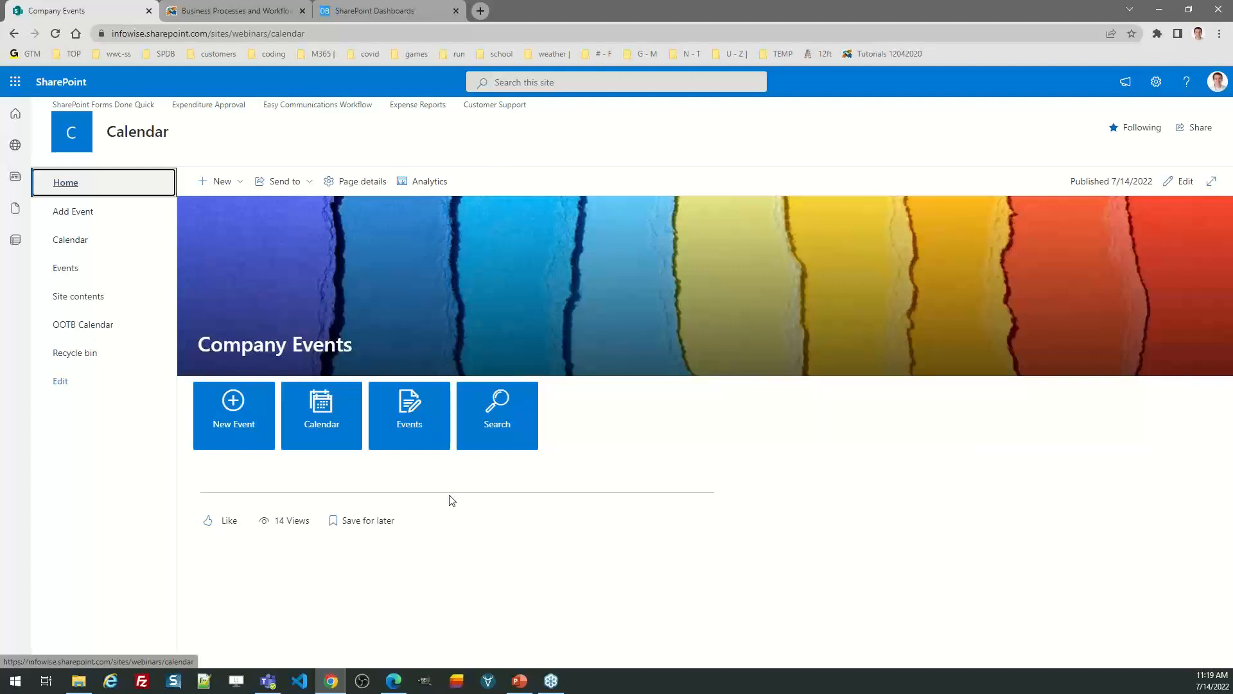
{"action": "left_click", "coordinate": [498, 419]}
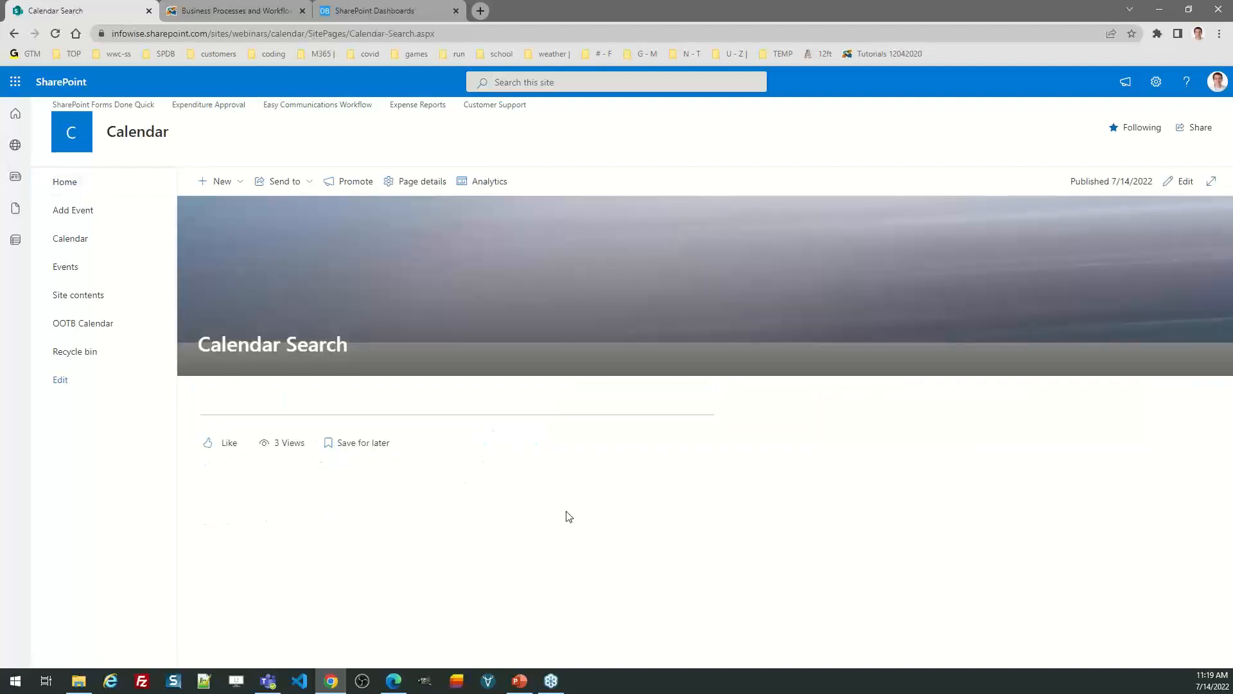
{"action": "left_click", "coordinate": [446, 393]}
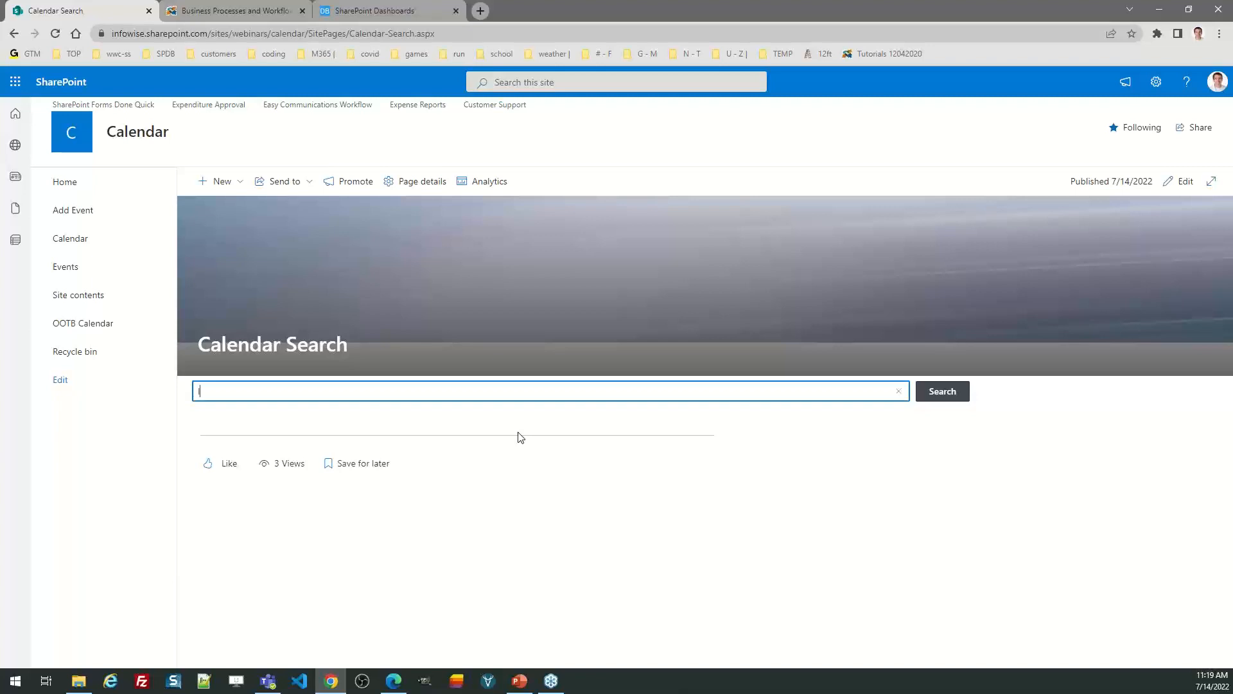
{"action": "type", "text": "aunch"}
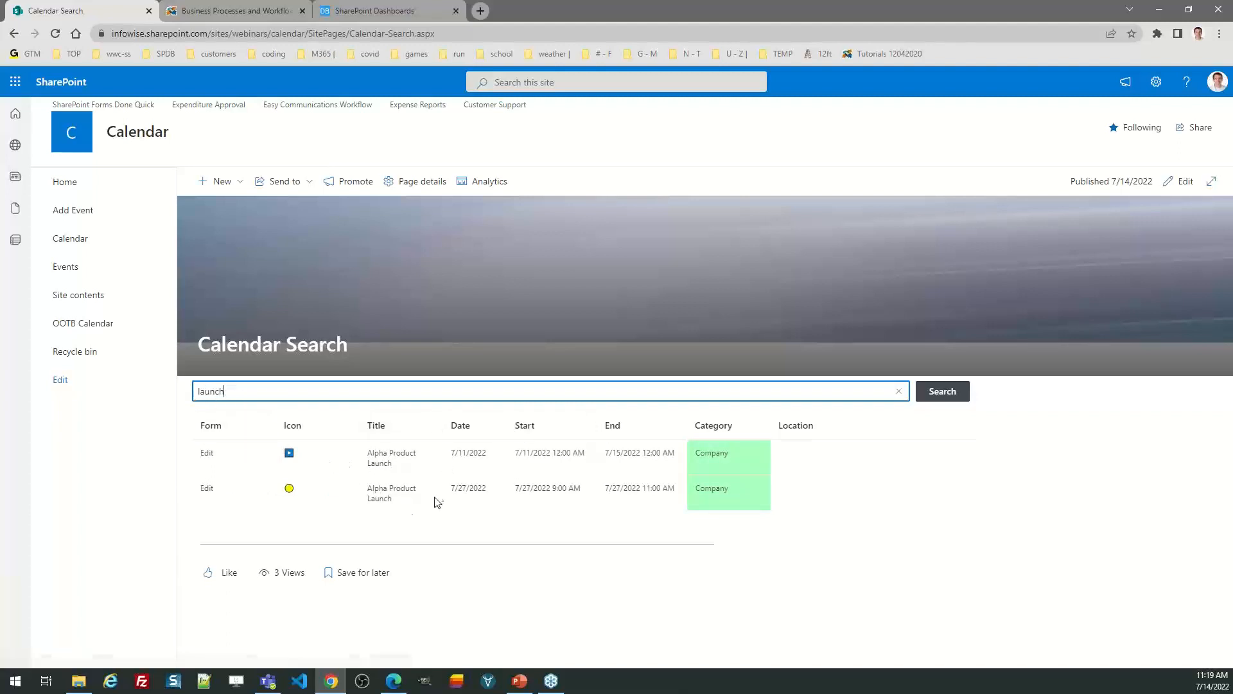
Open the Alpha Product Launch event dated 7/11/2022 from the search results and start its Copy Event action
{"action": "double_click", "coordinate": [411, 453]}
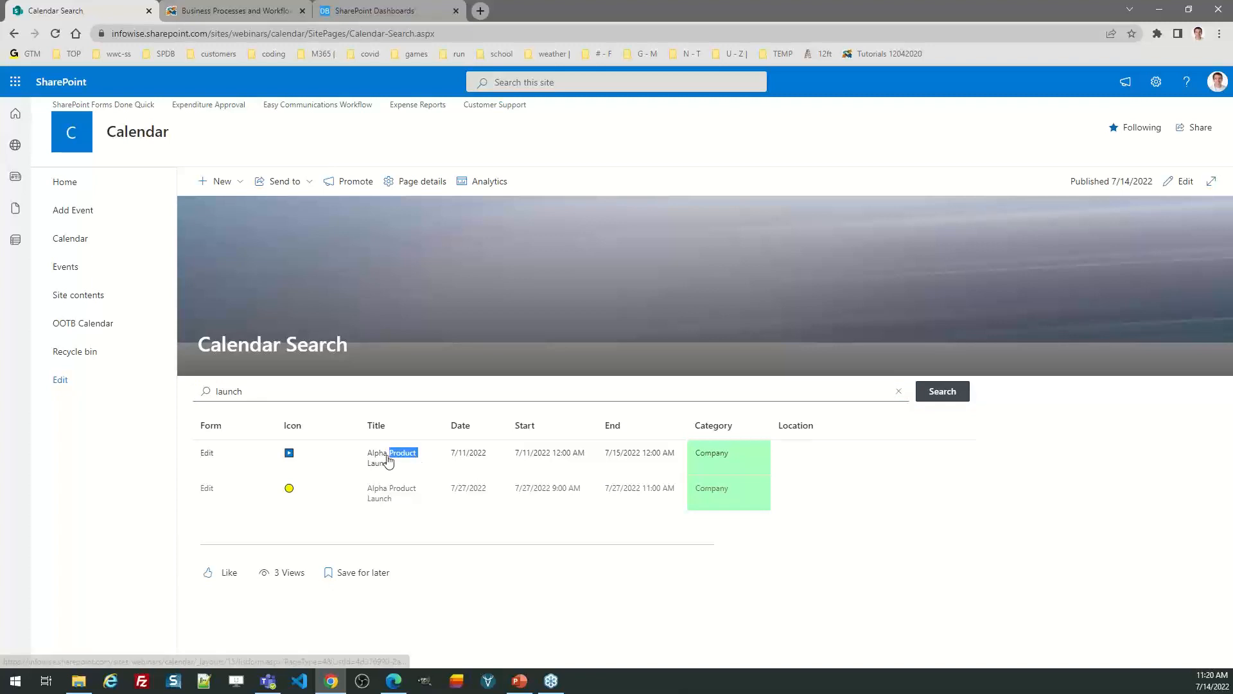
{"action": "left_click", "coordinate": [388, 460]}
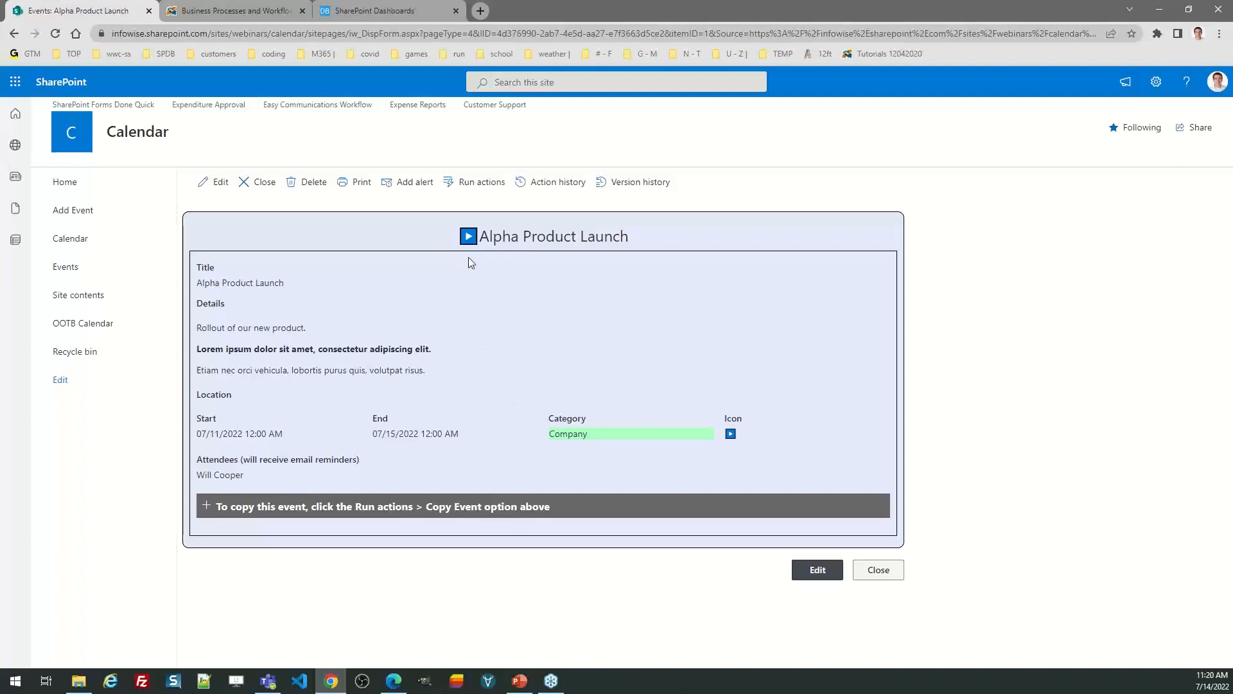
{"action": "left_click", "coordinate": [477, 186]}
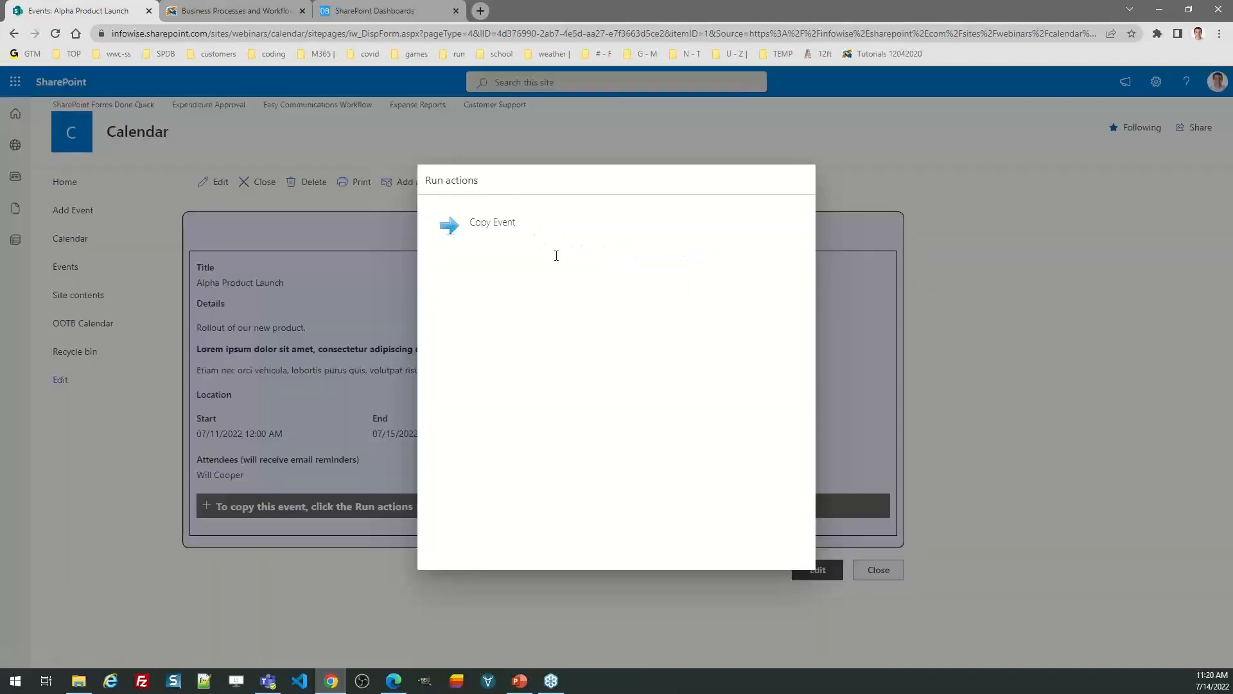
{"action": "left_click", "coordinate": [498, 226]}
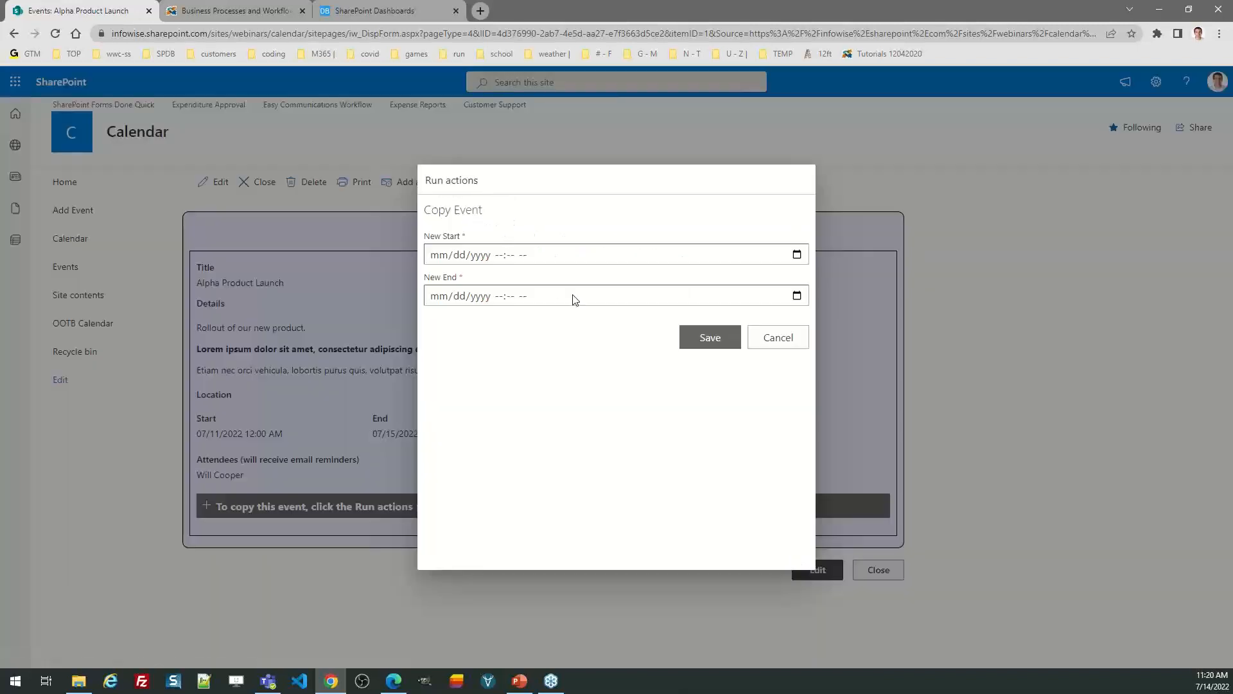
Set the copied event's new start to 08/04/2022 12:00 PM
{"action": "left_click", "coordinate": [797, 254]}
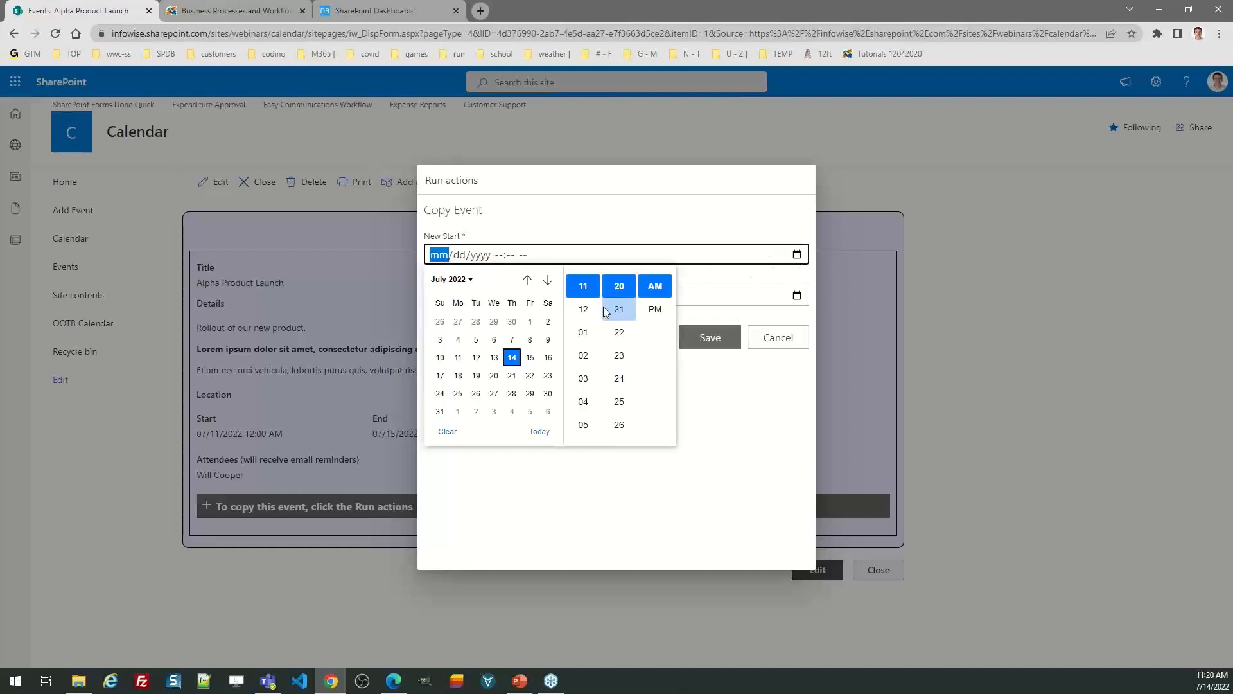
{"action": "left_click", "coordinate": [548, 280]}
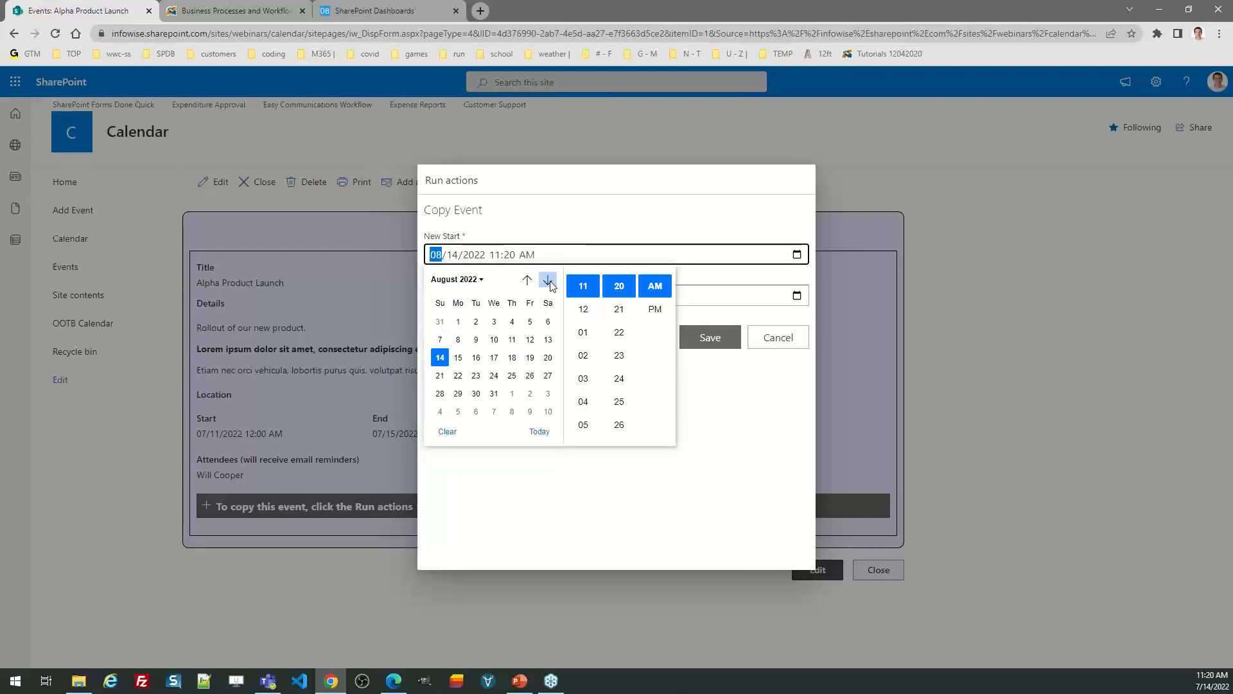
{"action": "left_click", "coordinate": [512, 321]}
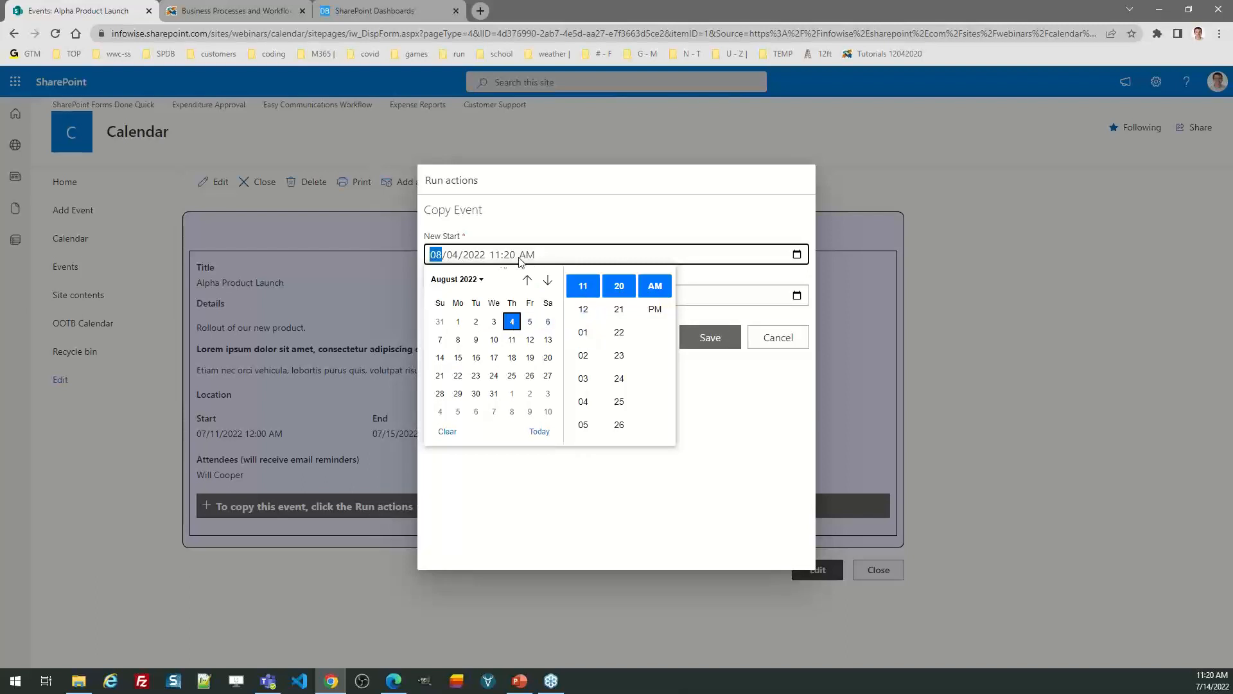
{"action": "left_click", "coordinate": [497, 255]}
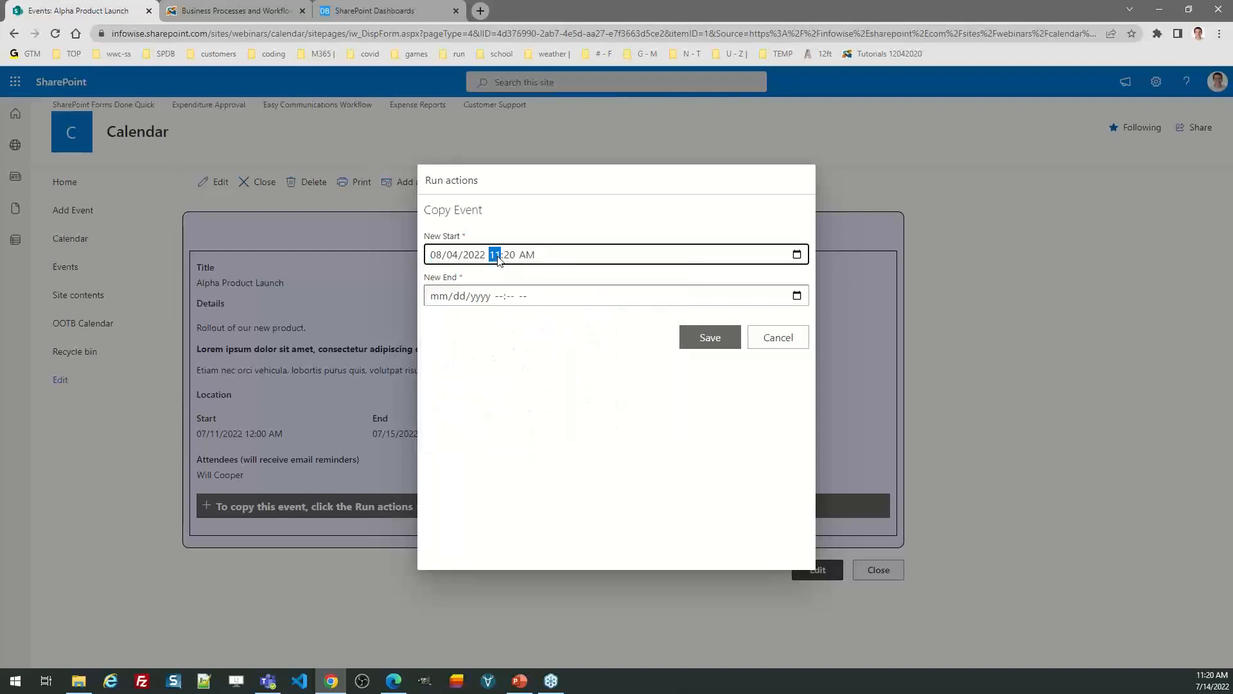
{"action": "type", "text": "120p"}
Set the copied event's new end to 08/04/2022 02:00 PM and save the copy
{"action": "left_click", "coordinate": [797, 297]}
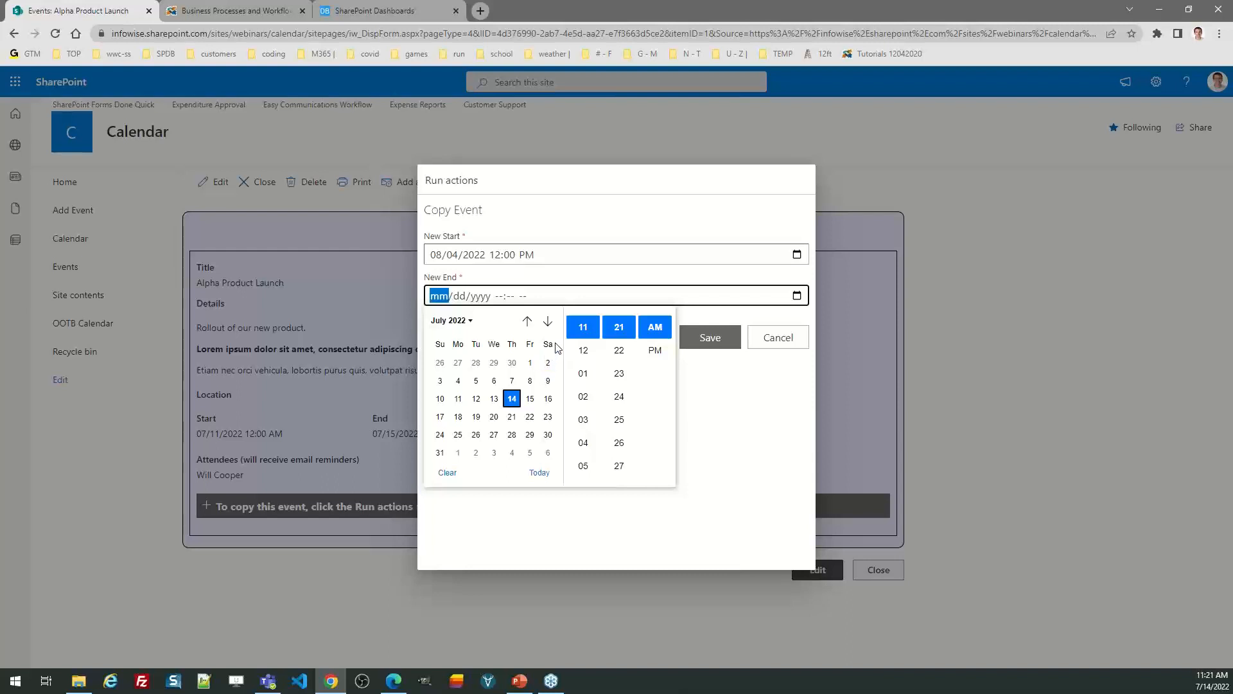
{"action": "left_click", "coordinate": [548, 321]}
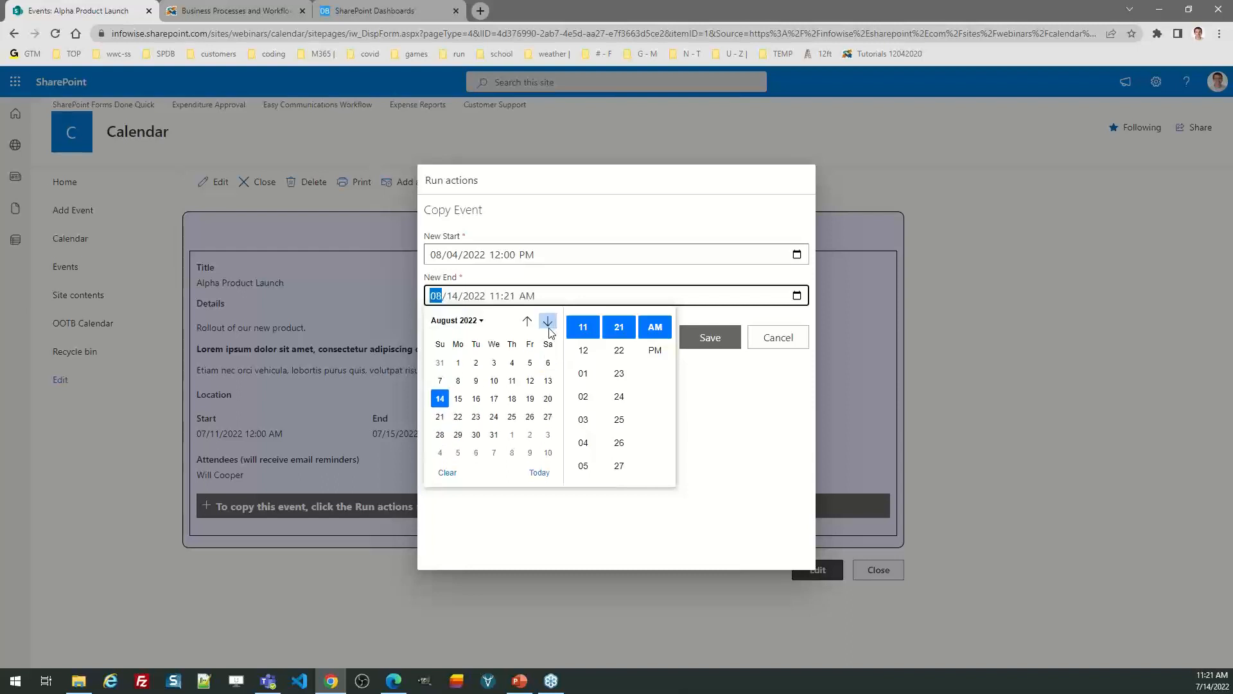
{"action": "left_click", "coordinate": [512, 363]}
{"action": "left_click", "coordinate": [498, 304]}
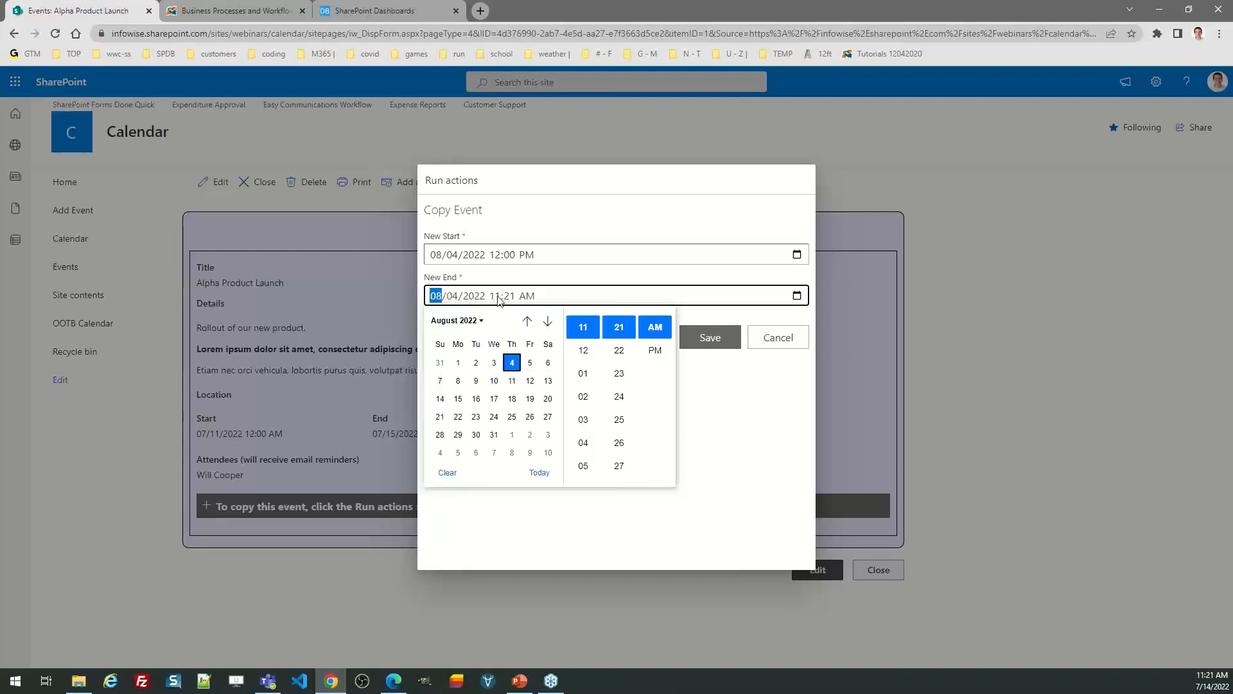
{"action": "type", "text": "2"}
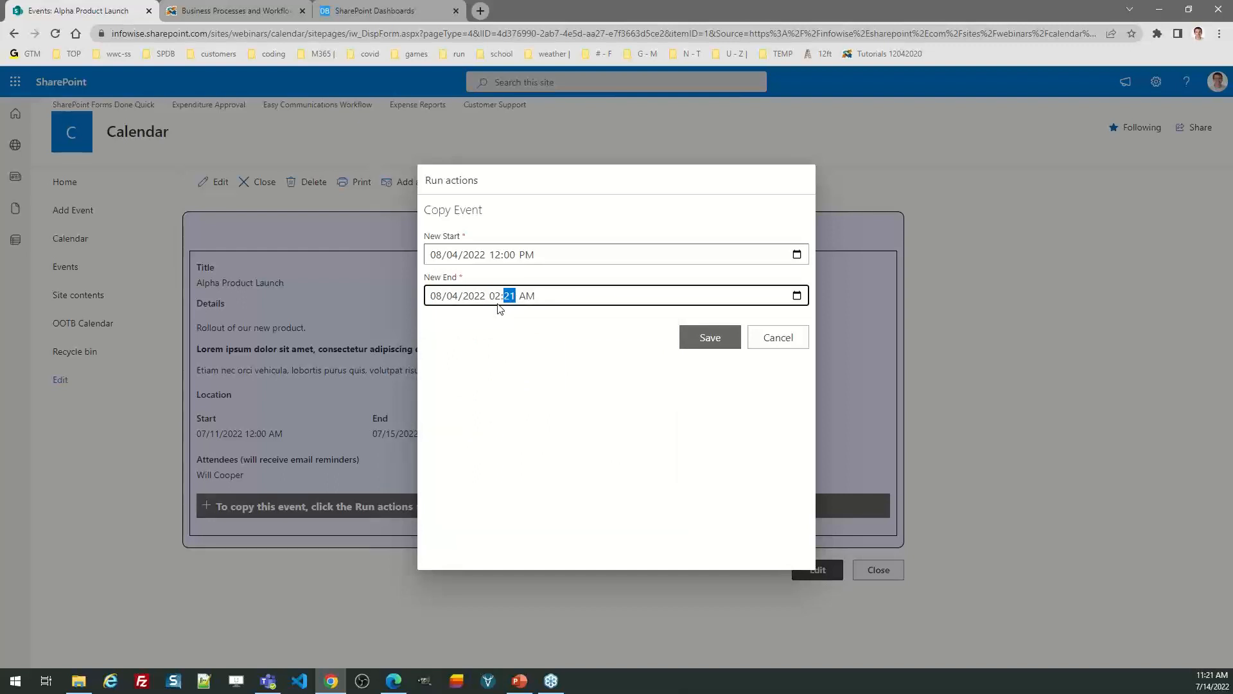
{"action": "type", "text": "00p"}
{"action": "left_click", "coordinate": [708, 337]}
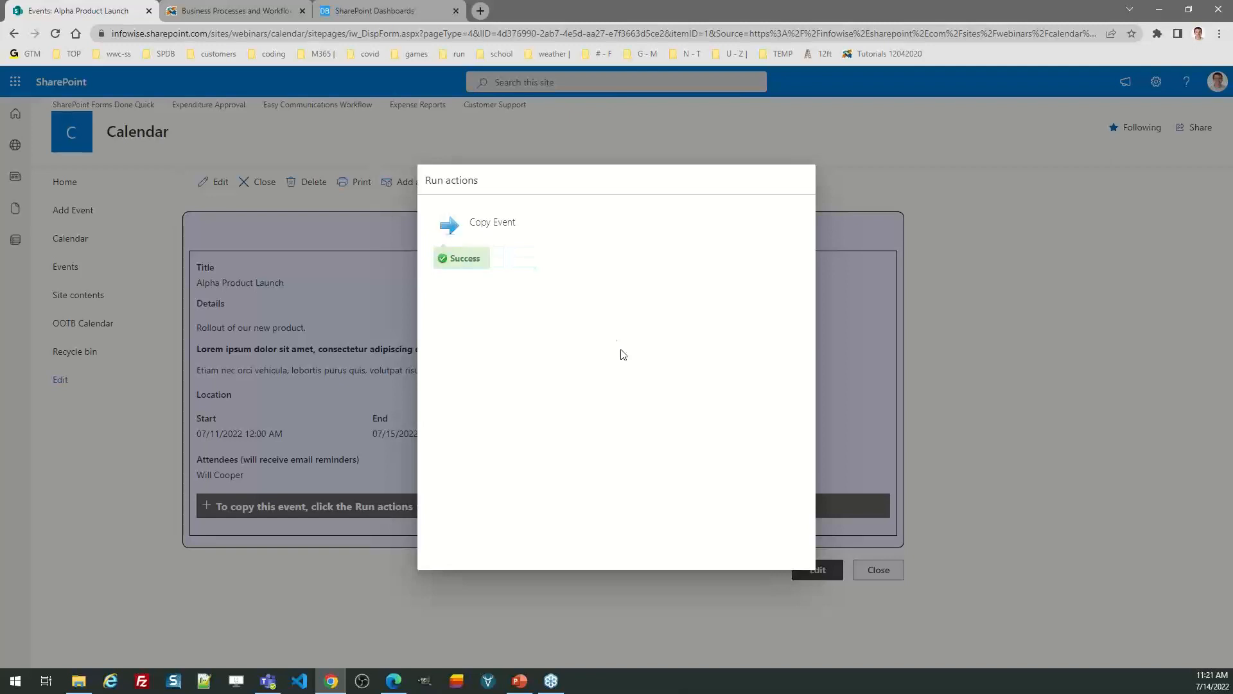
Close the event and look over the Events list and the site contents, ending back on the Events list
{"action": "left_click", "coordinate": [980, 220]}
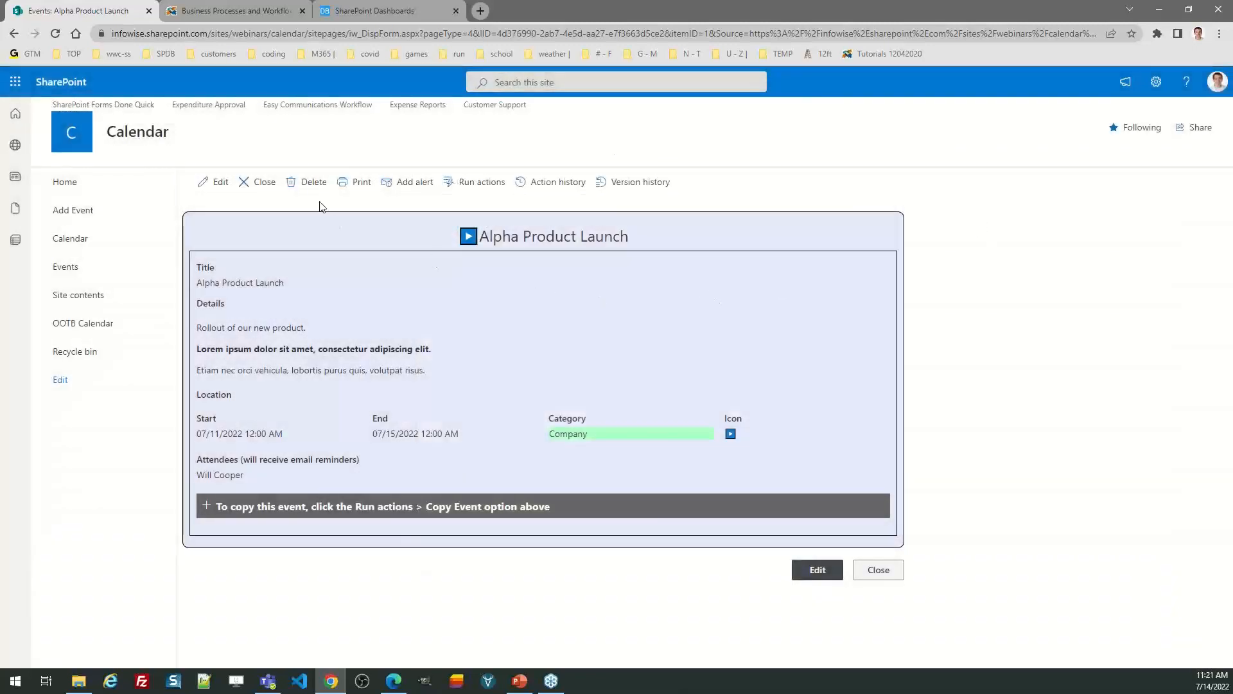
{"action": "left_click", "coordinate": [257, 185]}
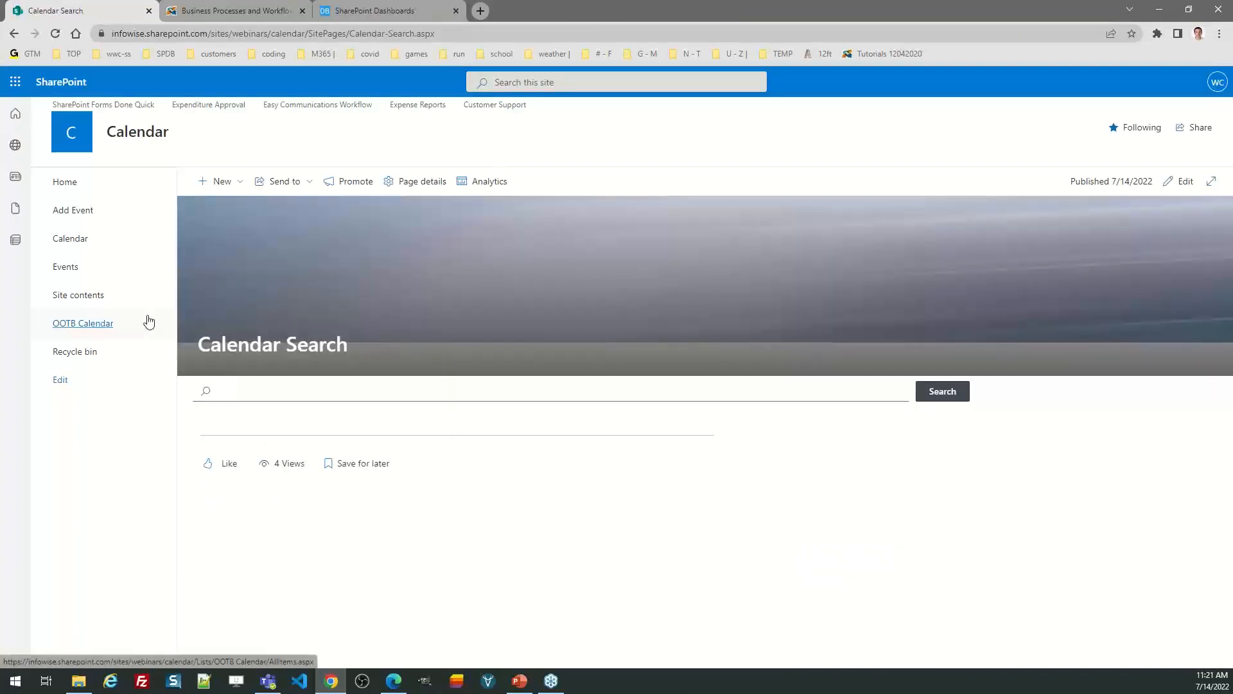
{"action": "left_click", "coordinate": [66, 269]}
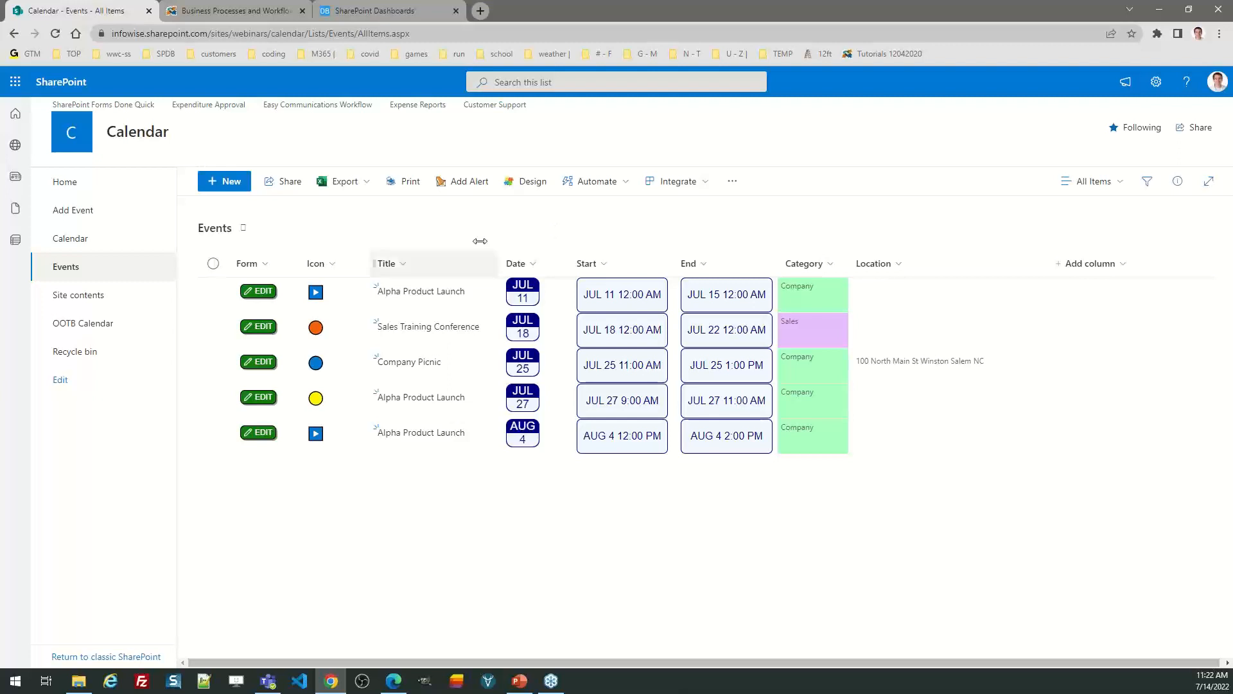
{"action": "left_click", "coordinate": [96, 299]}
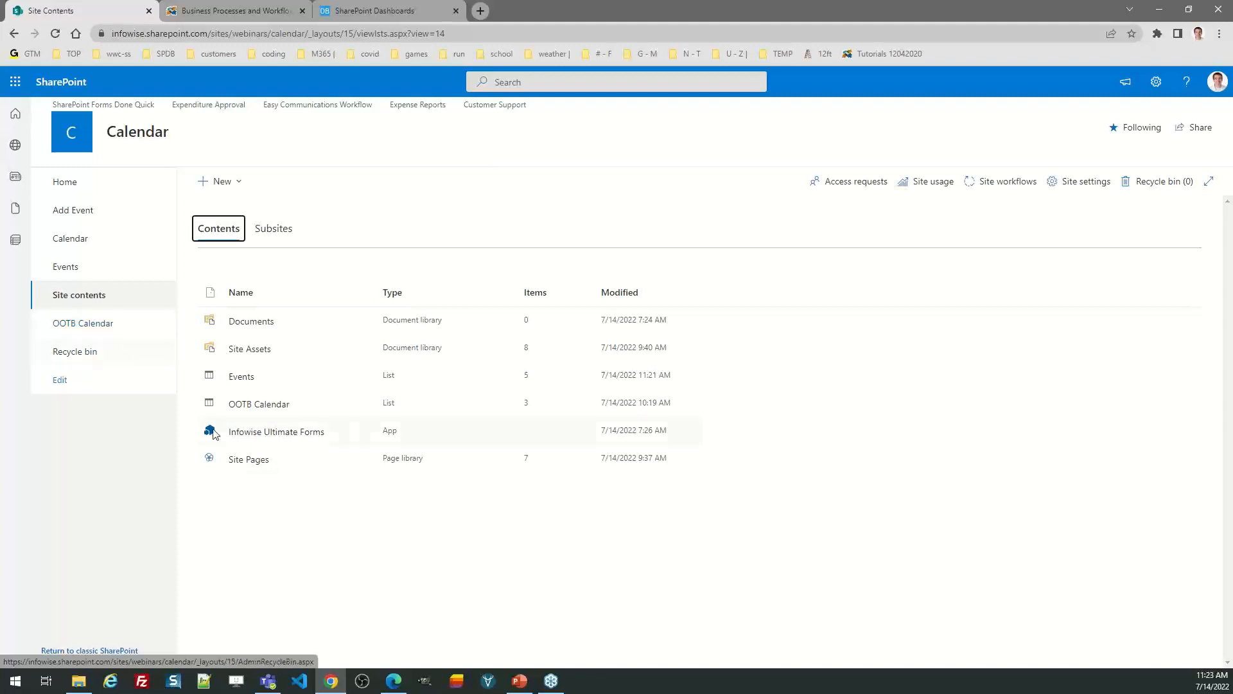
{"action": "left_click", "coordinate": [66, 268]}
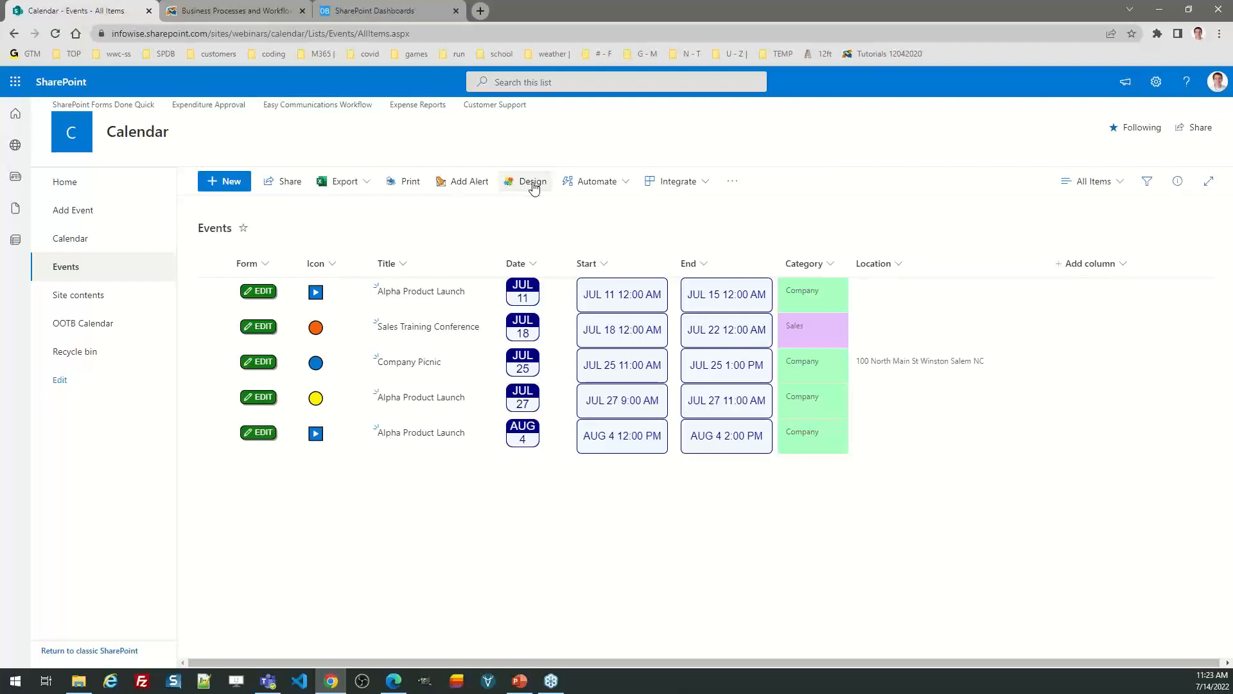
Go to the Events list's design settings and open the Company Events data source of the Company Calendar profile
{"action": "left_click", "coordinate": [534, 185]}
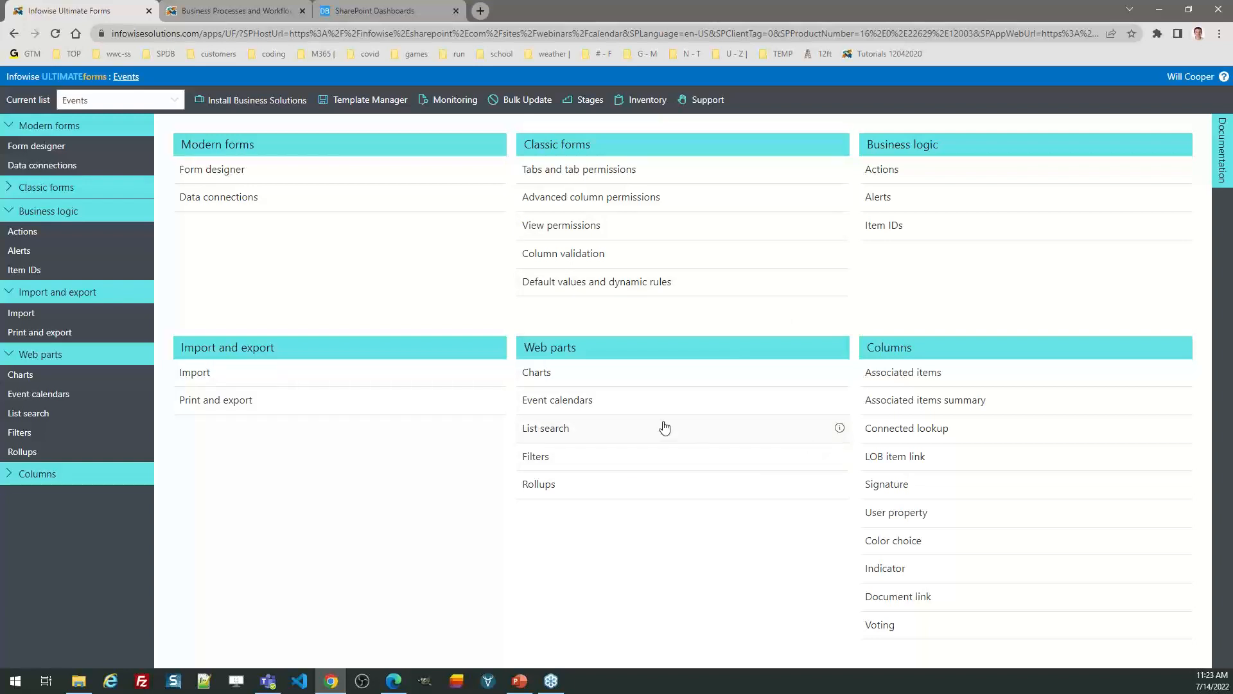
{"action": "left_click", "coordinate": [568, 406]}
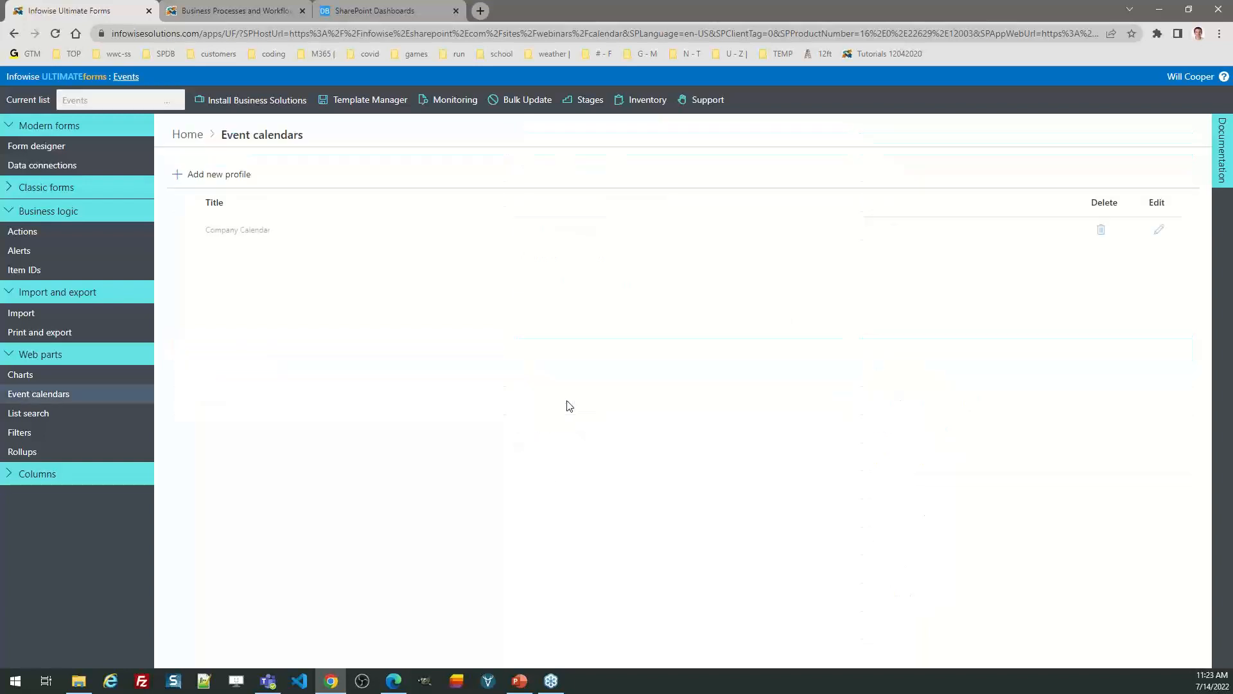
{"action": "left_click", "coordinate": [1159, 231]}
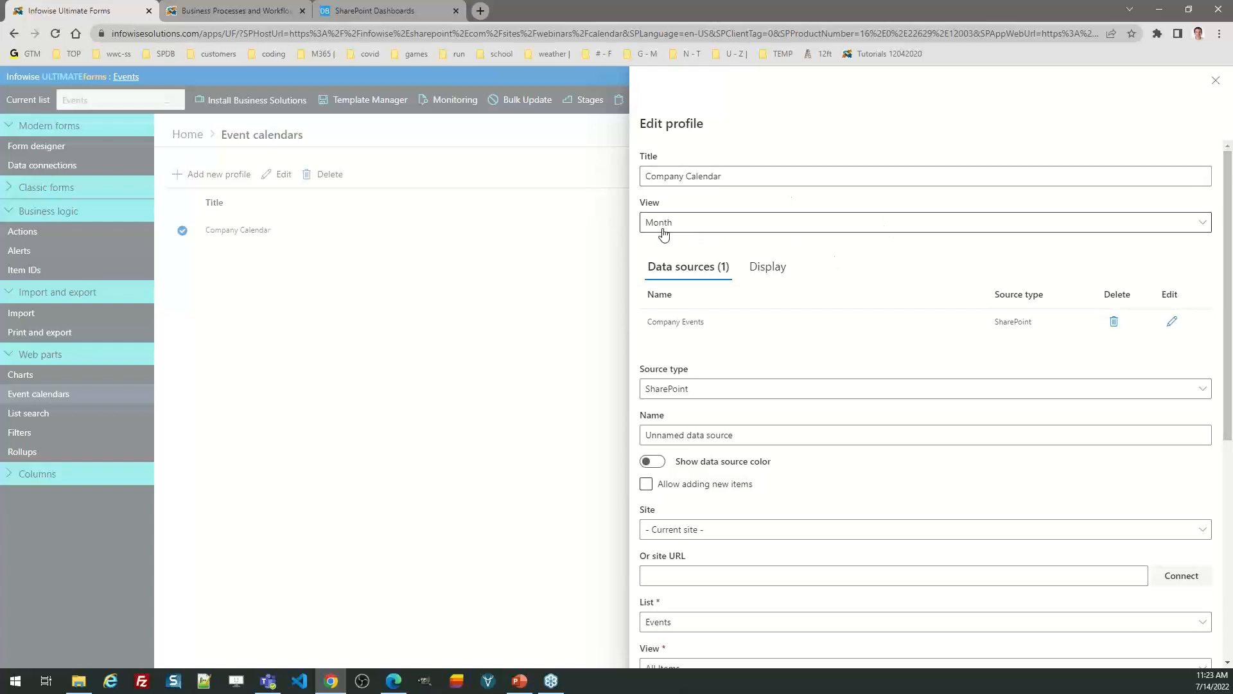
{"action": "left_click", "coordinate": [1177, 325]}
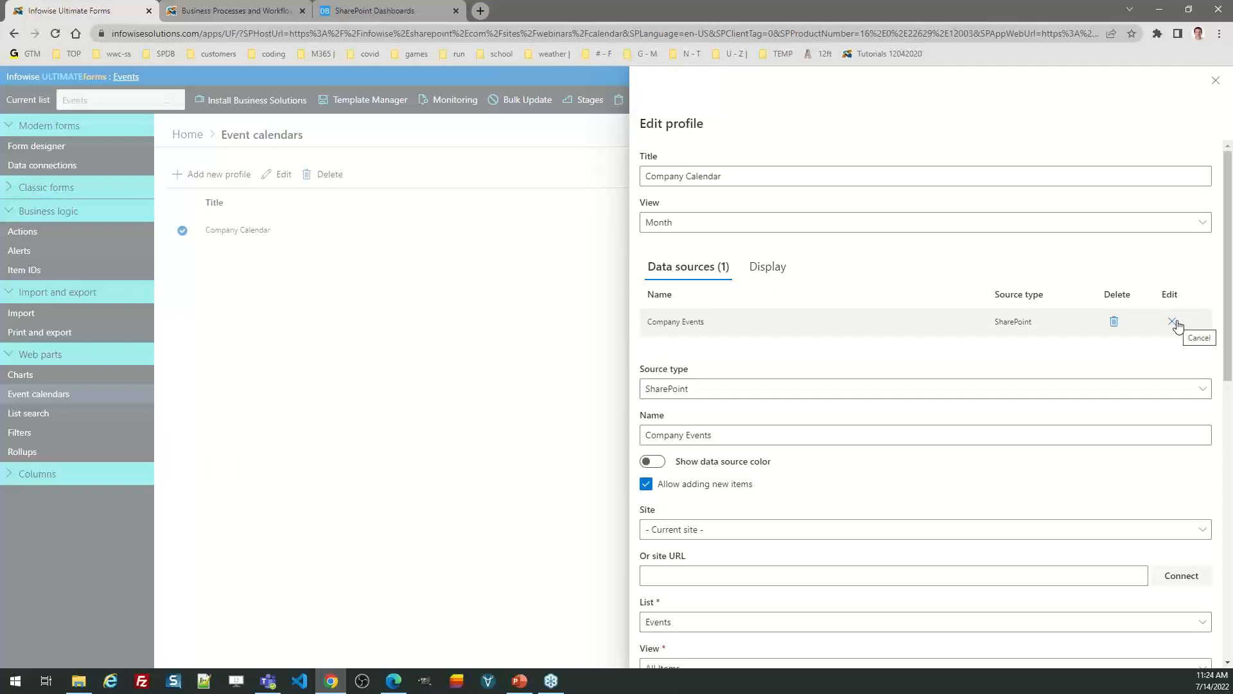
Examine the data source's column, hover and category settings and the profile's Display options, and close the profile without saving
{"action": "left_click_drag", "start_coordinate": [1230, 259], "coordinate": [1231, 277]}
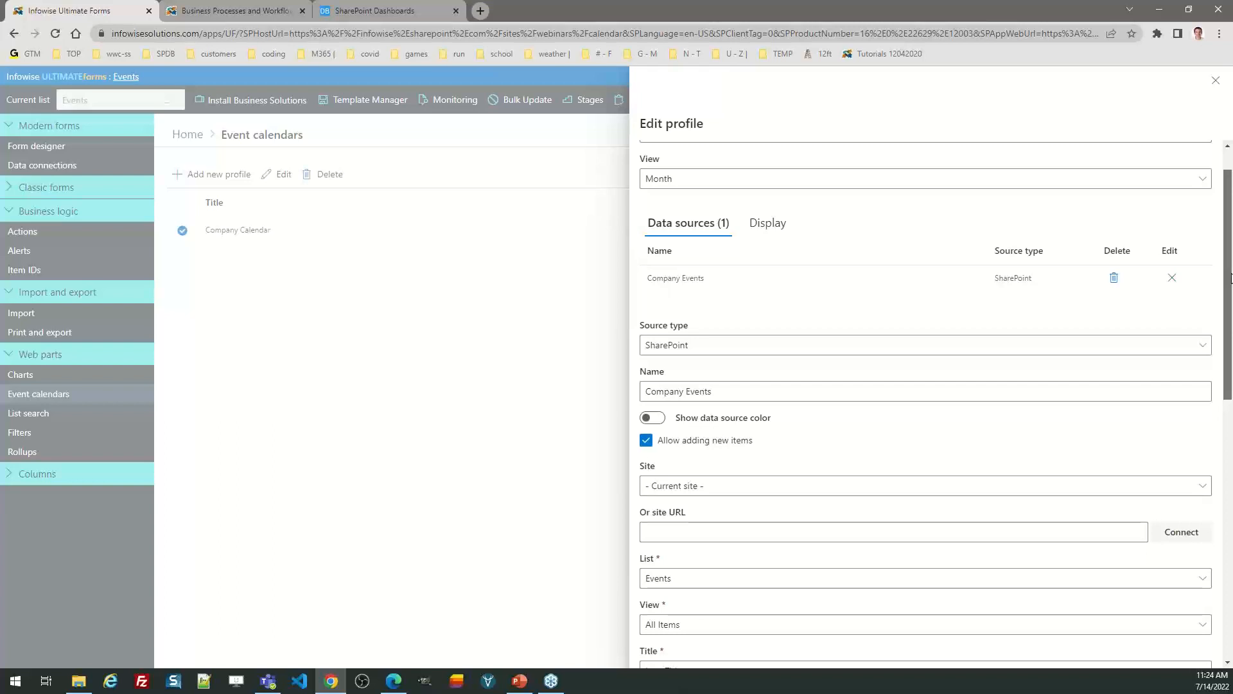
{"action": "left_click_drag", "start_coordinate": [1231, 278], "coordinate": [1230, 431]}
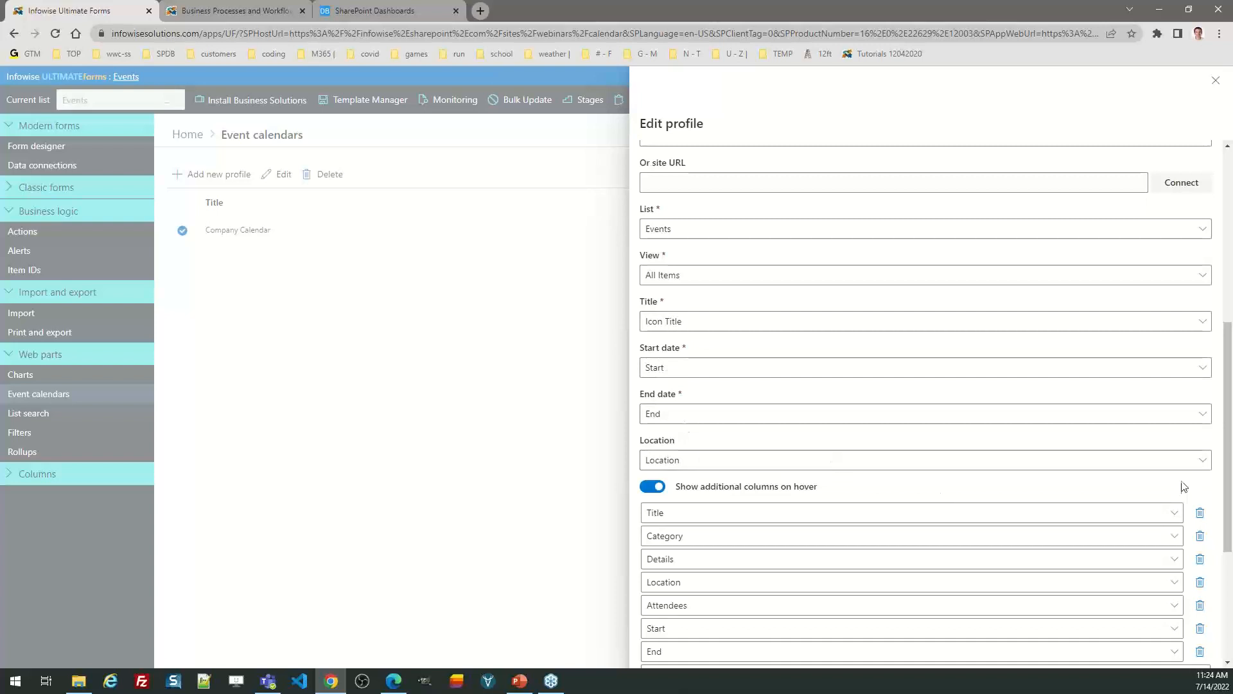
{"action": "left_click_drag", "start_coordinate": [1230, 460], "coordinate": [1230, 541]}
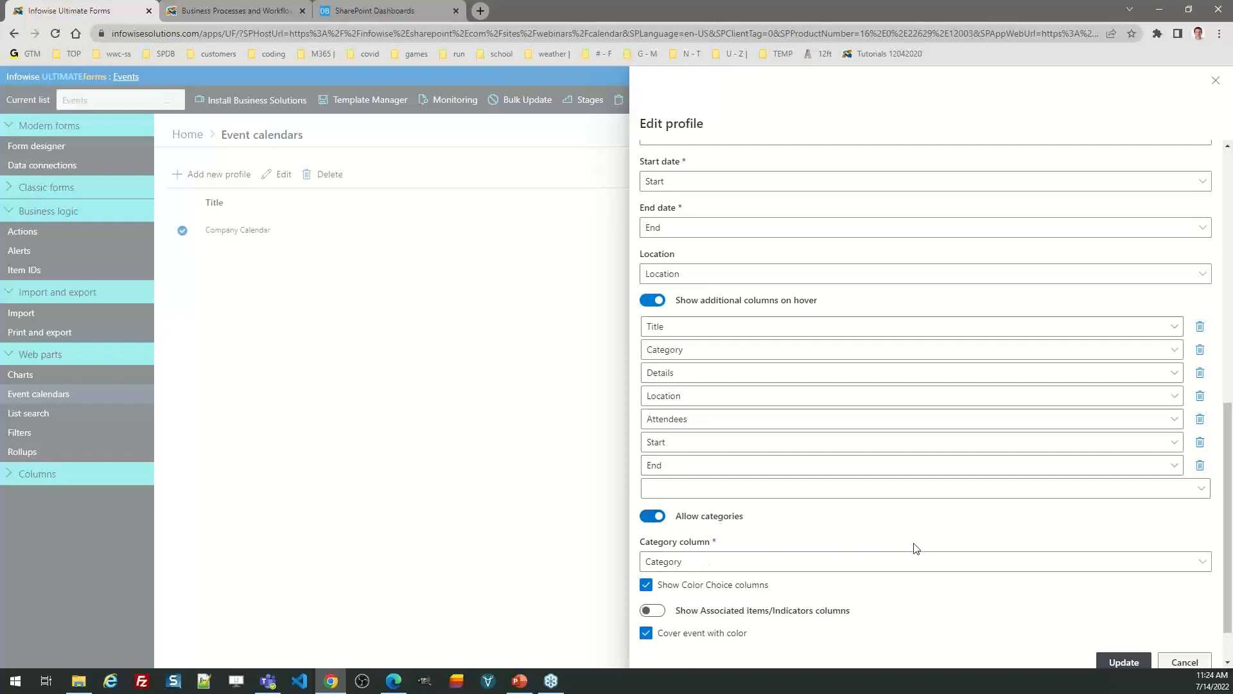
{"action": "scroll", "coordinate": [1230, 551], "scroll_direction": "down", "scroll_amount": 2}
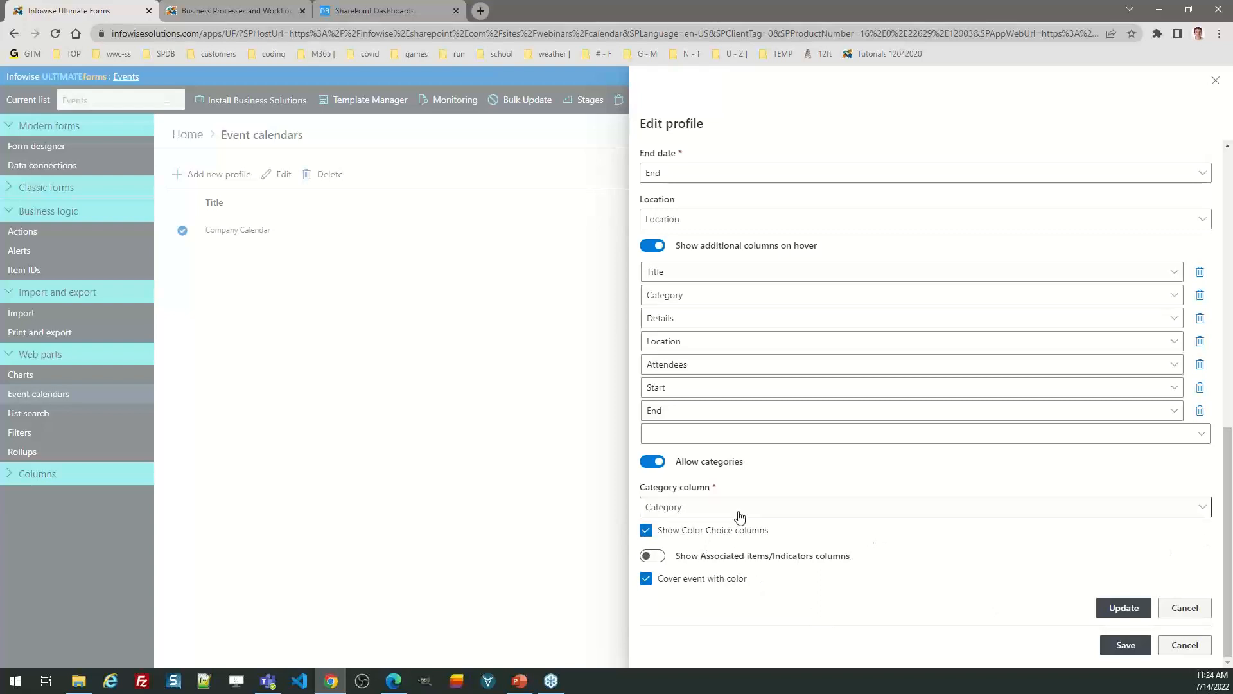
{"action": "left_click_drag", "start_coordinate": [1230, 520], "coordinate": [1230, 255]}
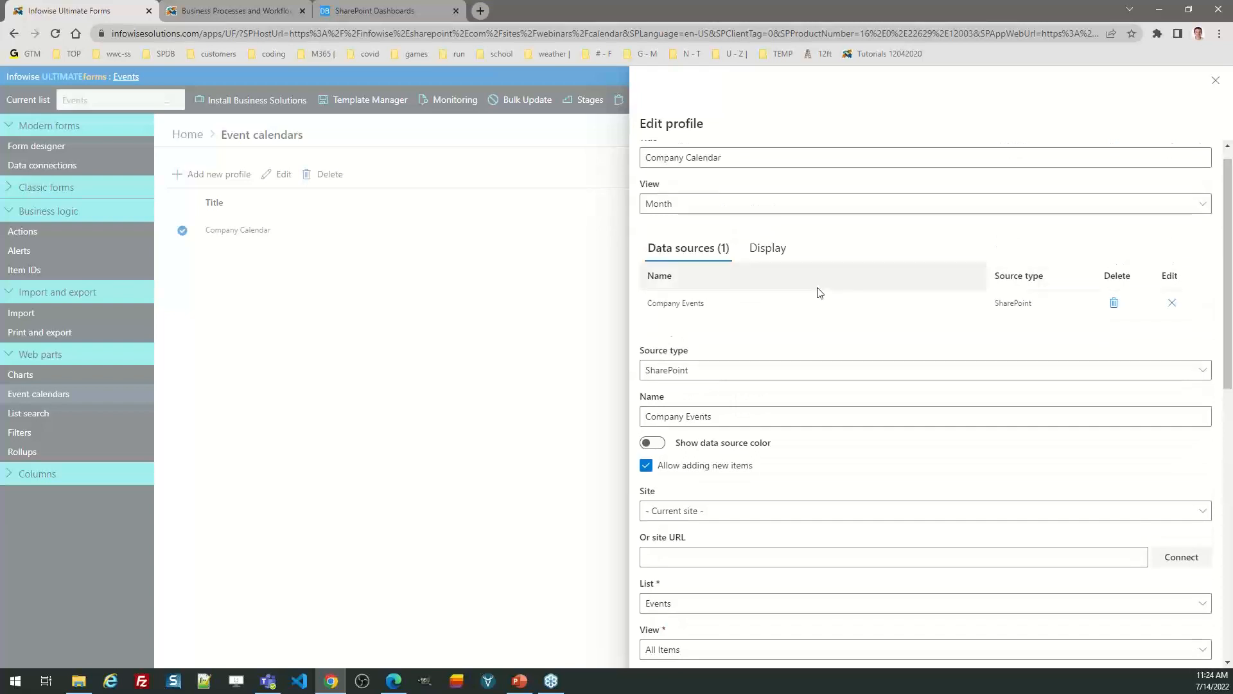
{"action": "left_click", "coordinate": [761, 259]}
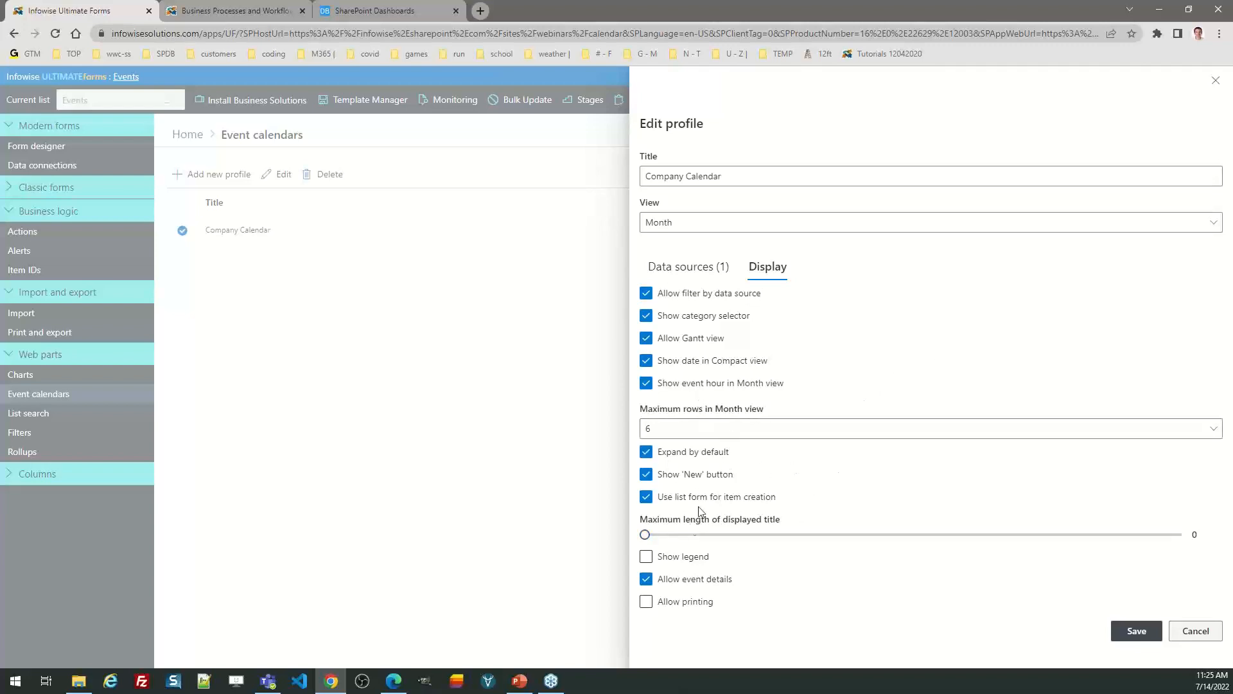
{"action": "left_click", "coordinate": [1194, 632]}
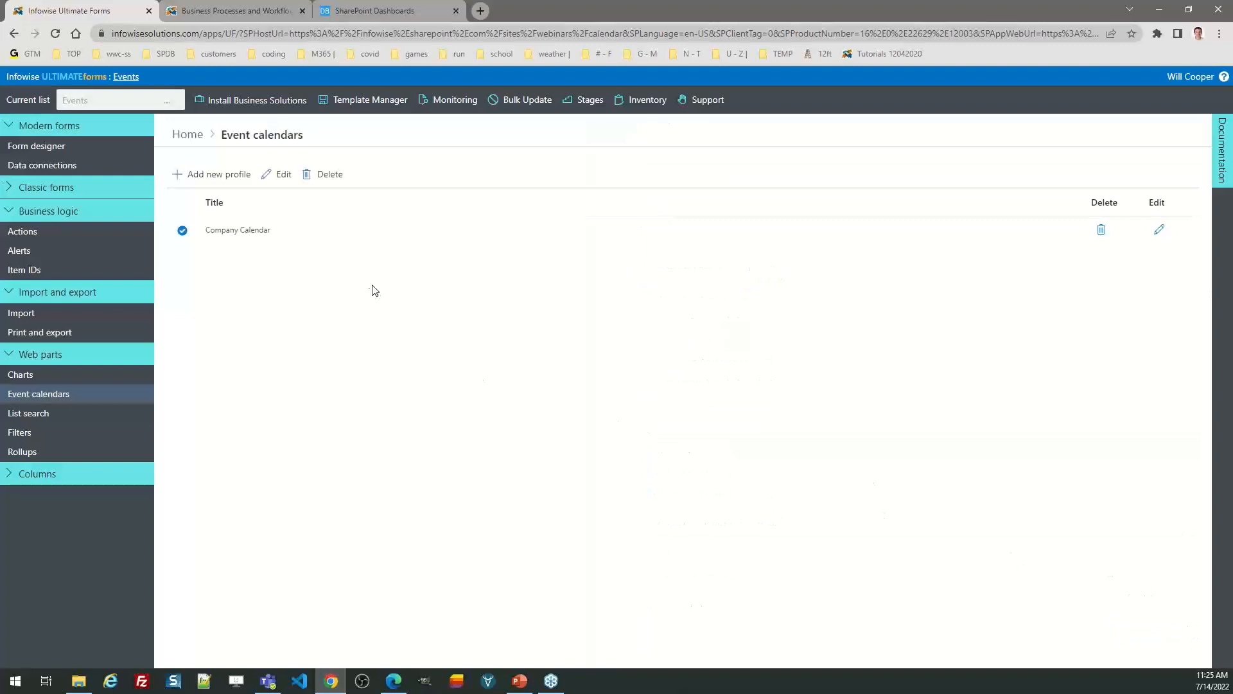
Open the form designer for the Events list and show the Title field's settings
{"action": "left_click", "coordinate": [192, 136]}
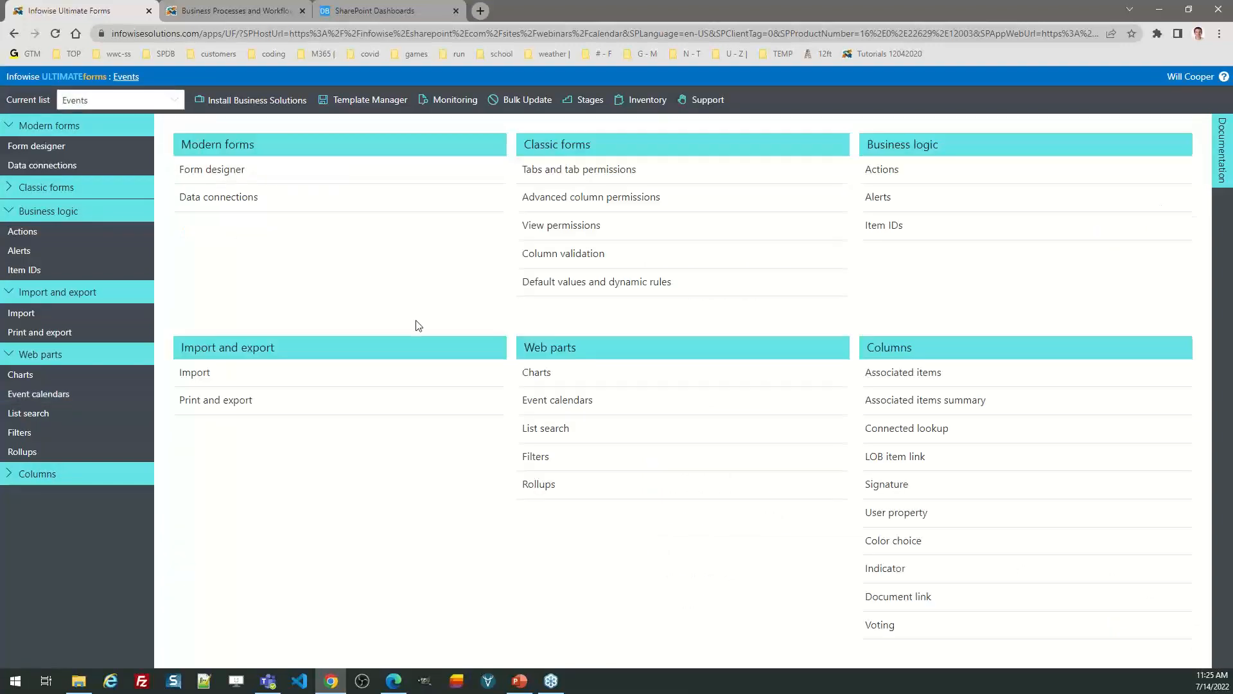
{"action": "left_click", "coordinate": [227, 174]}
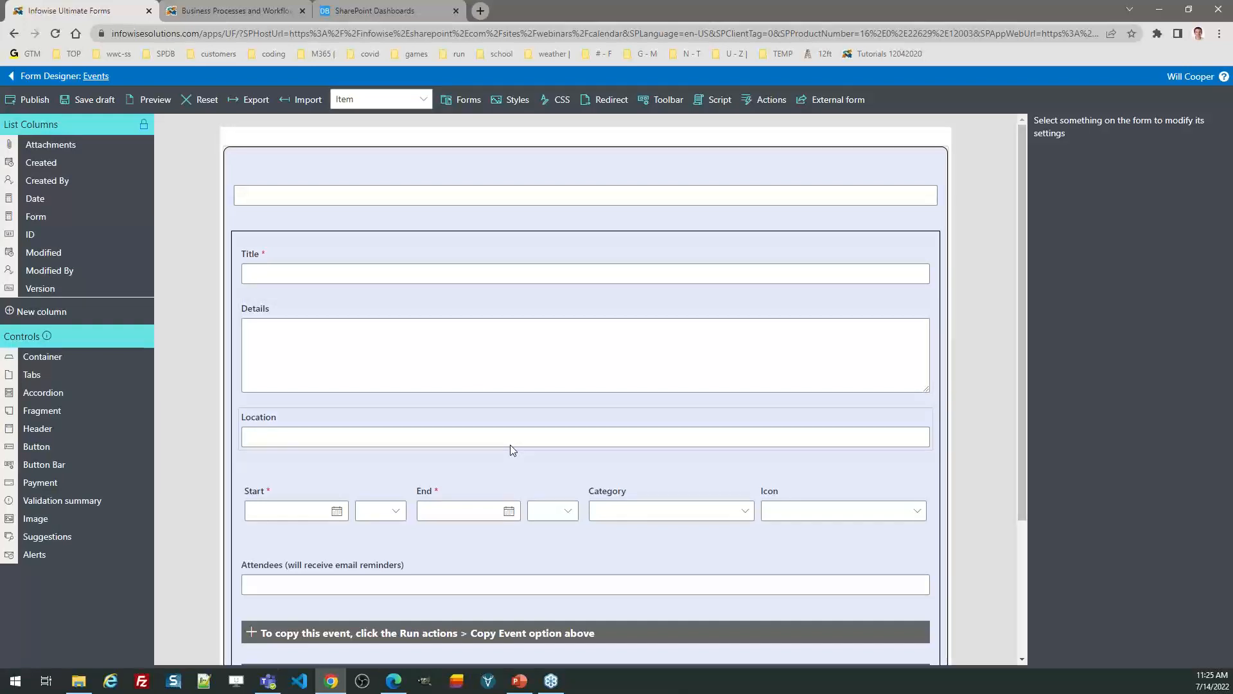
{"action": "left_click", "coordinate": [402, 279]}
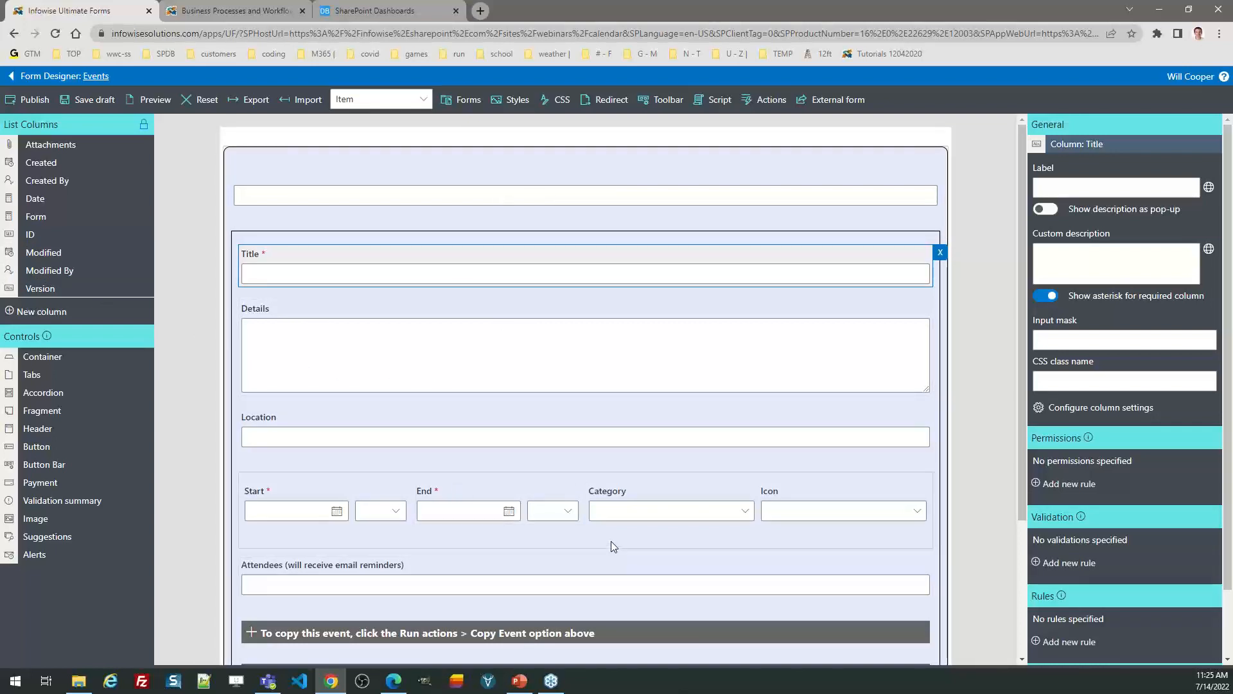
Change the background colour of the form's outer container to light green in Style 1 and save the style
{"action": "left_click", "coordinate": [908, 152]}
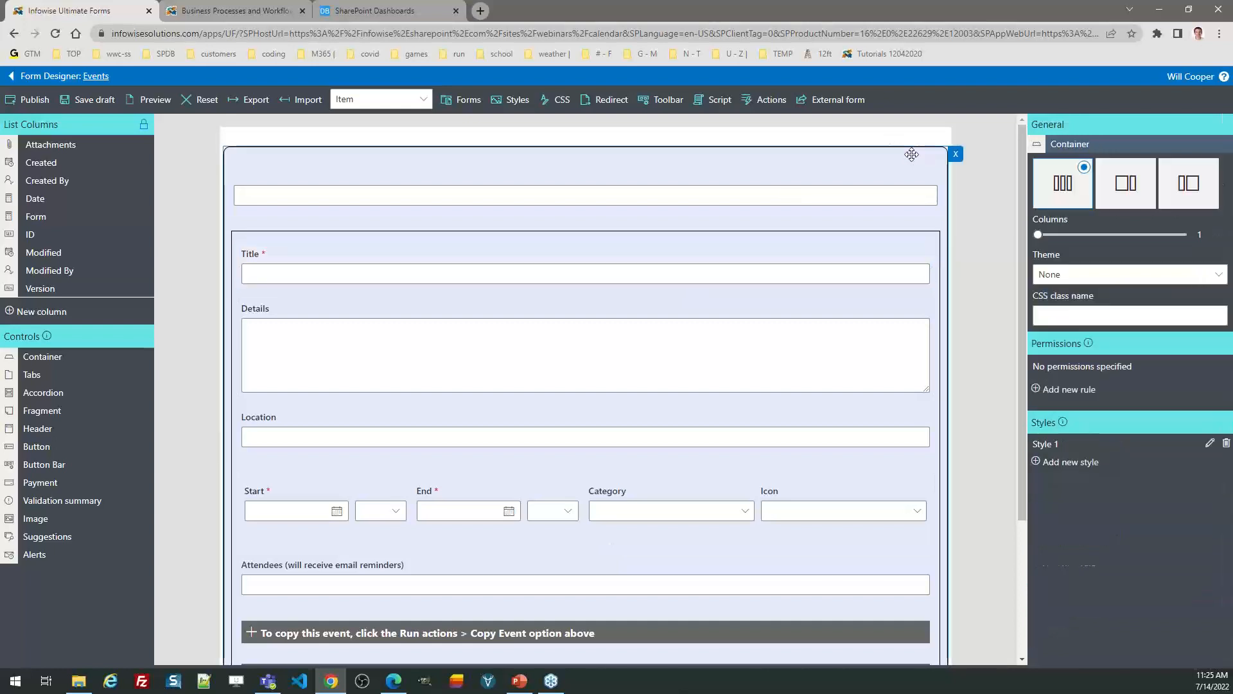
{"action": "left_click", "coordinate": [1210, 445]}
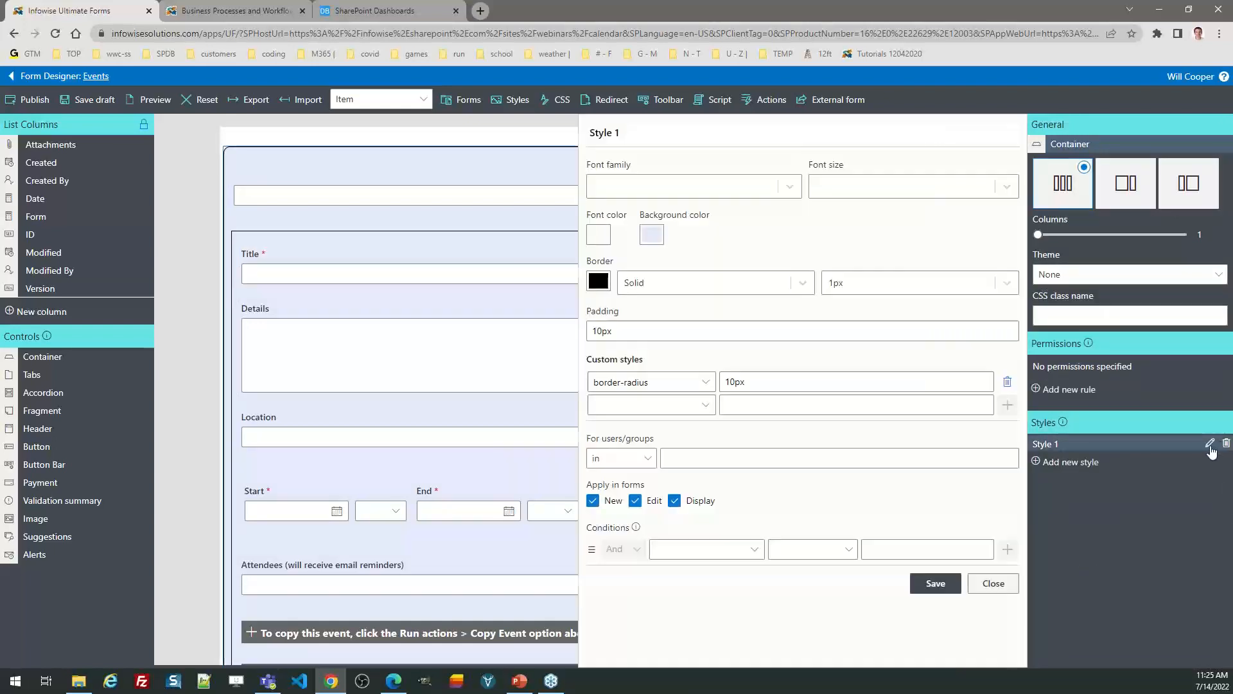
{"action": "left_click", "coordinate": [650, 240]}
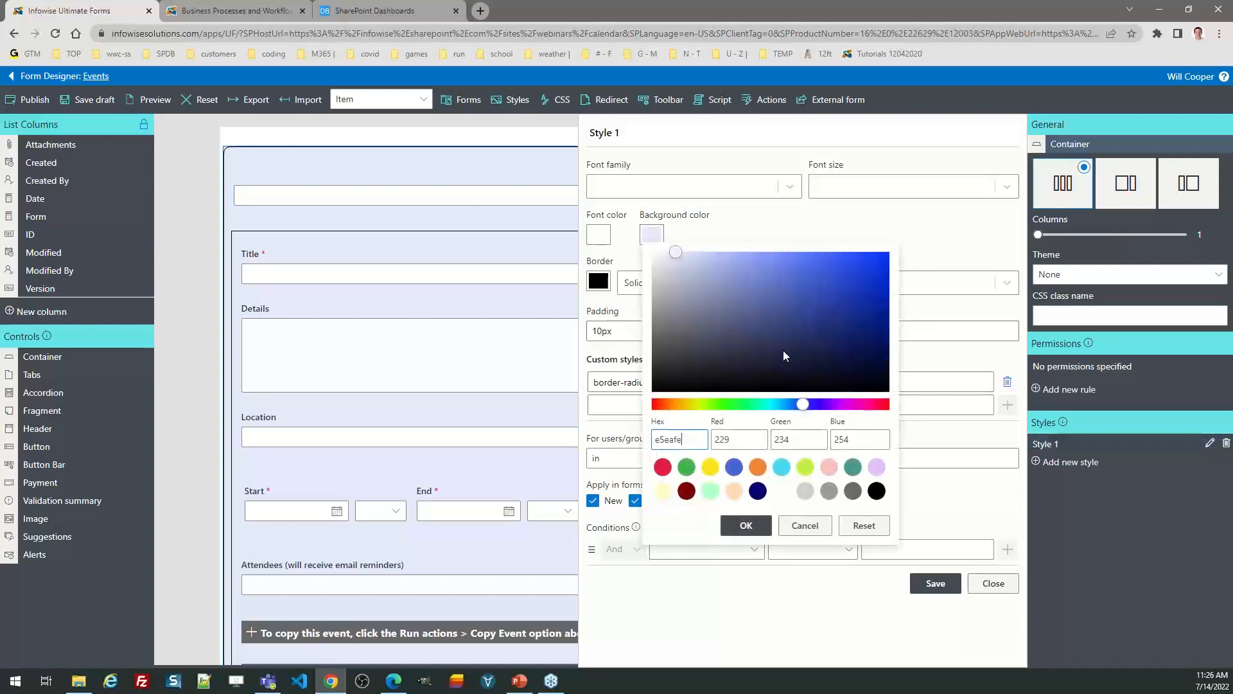
{"action": "left_click", "coordinate": [689, 469]}
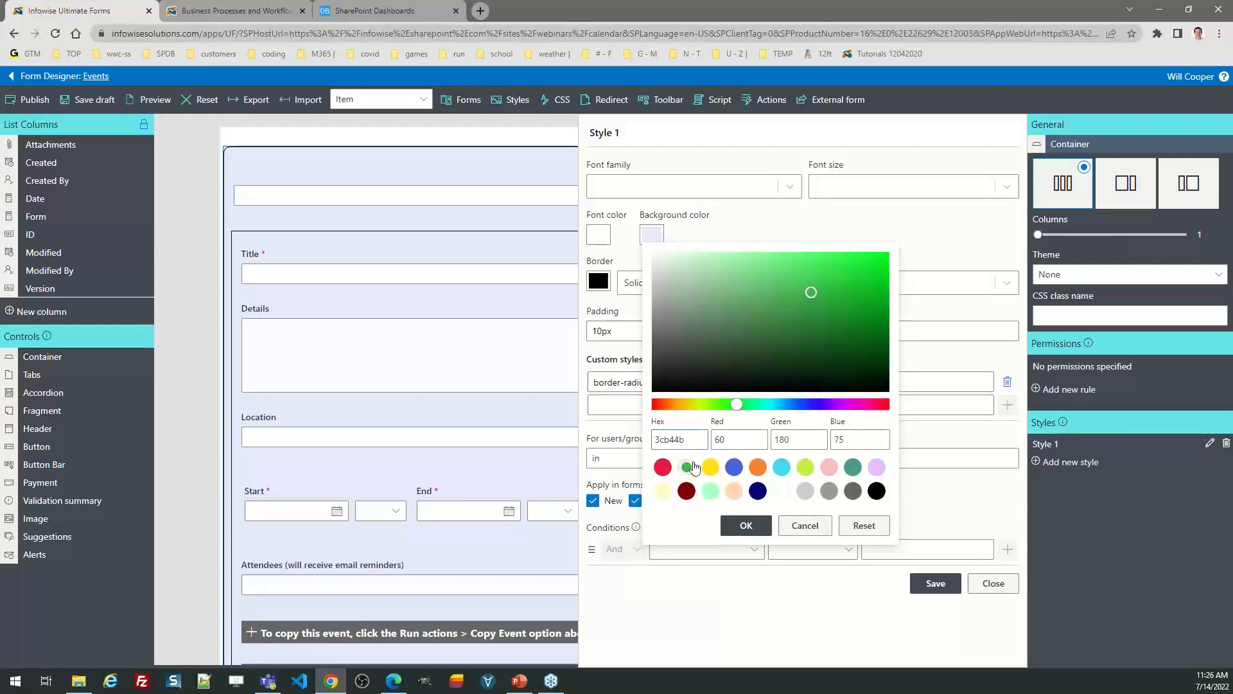
{"action": "left_click", "coordinate": [674, 265]}
{"action": "left_click", "coordinate": [745, 525]}
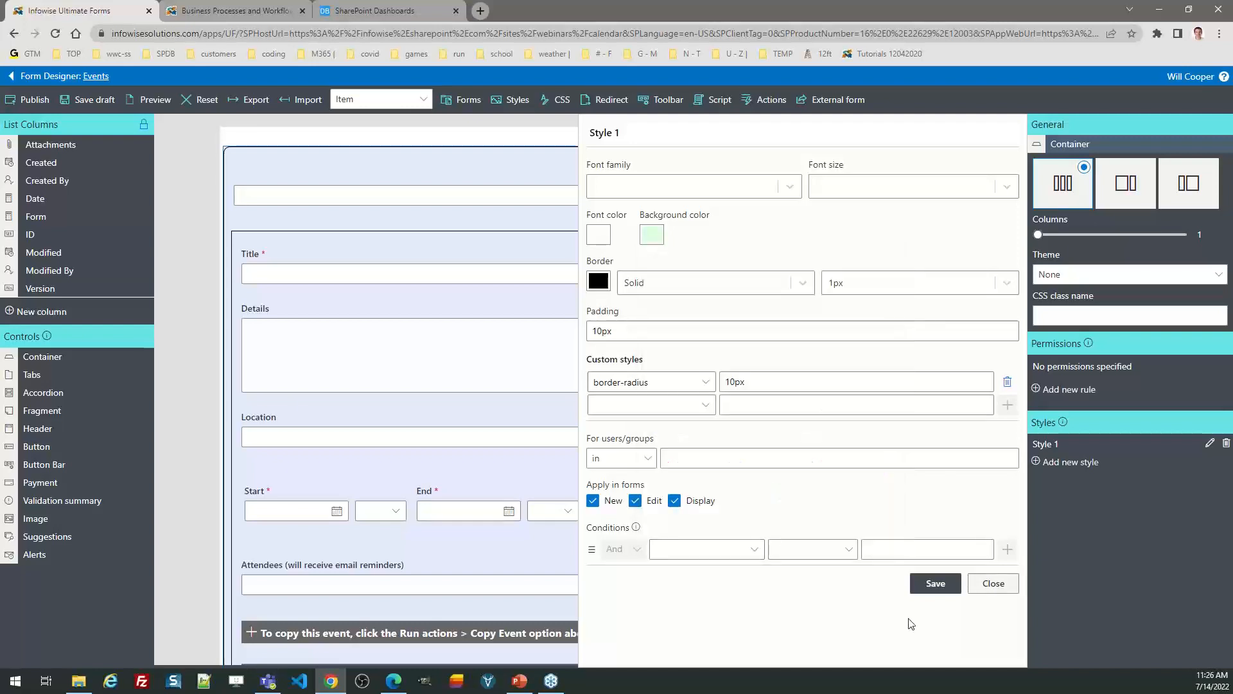
{"action": "left_click", "coordinate": [935, 582]}
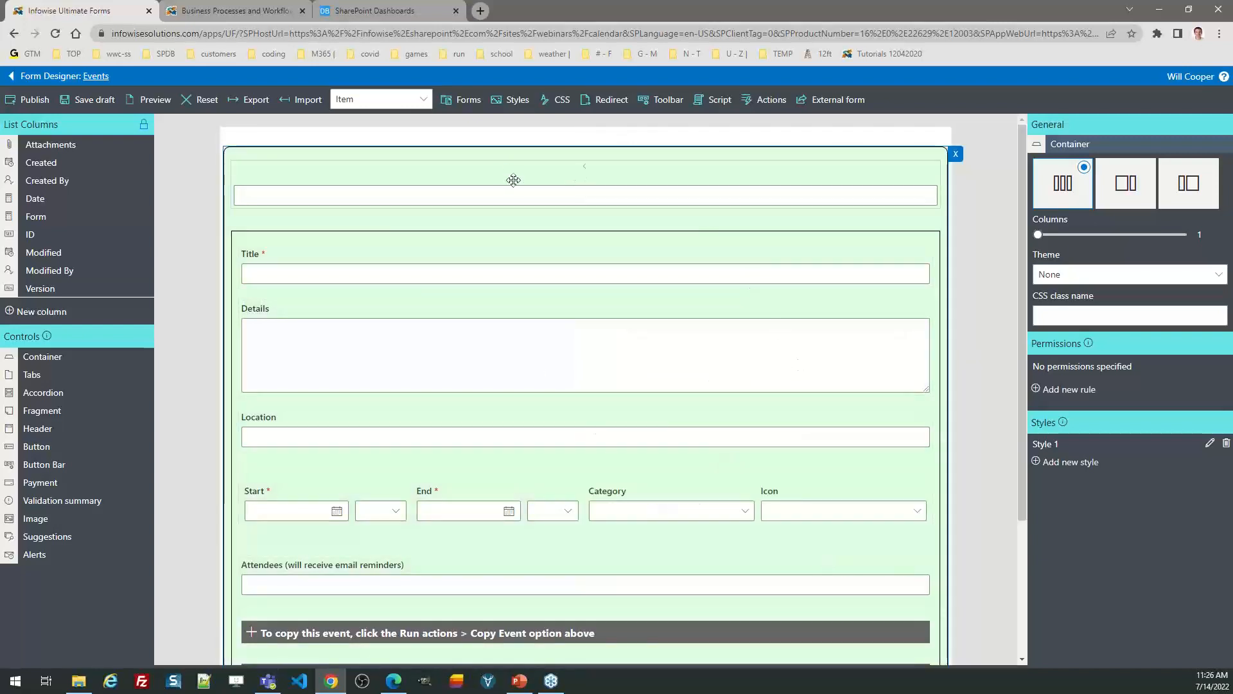
Set the border width of the outer container's Style 1 to 2px and save the style
{"action": "left_click", "coordinate": [1210, 443]}
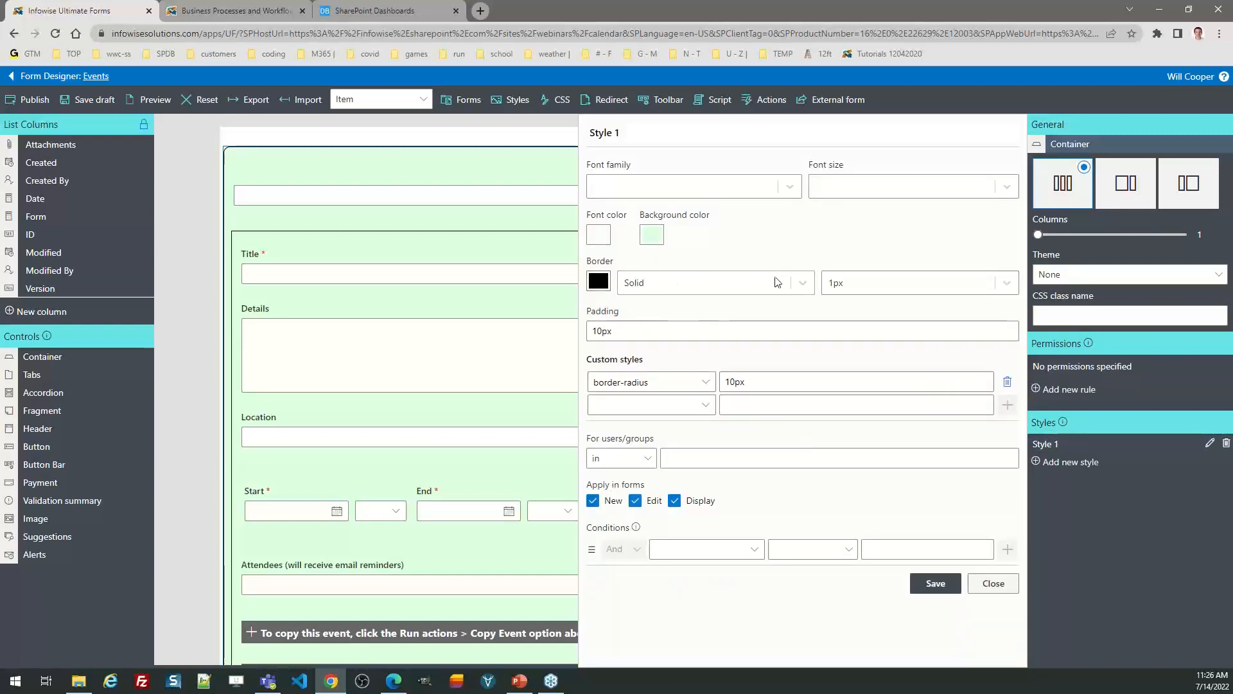
{"action": "left_click", "coordinate": [878, 293]}
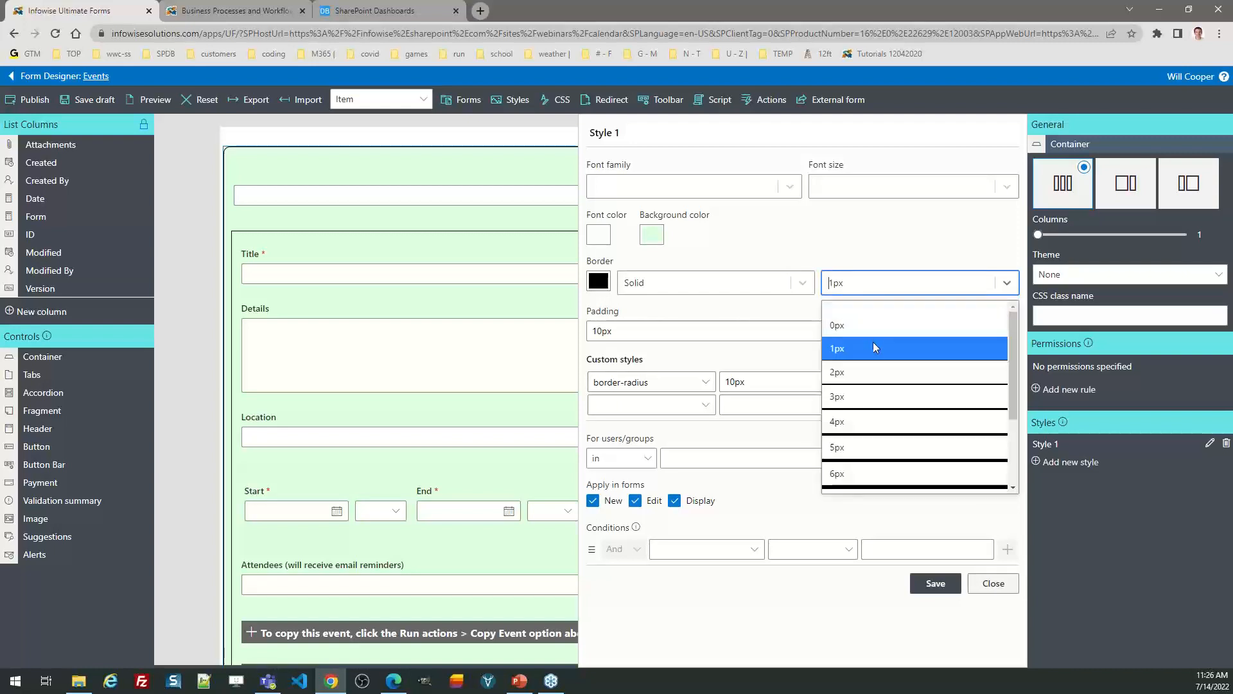
{"action": "left_click", "coordinate": [875, 371]}
{"action": "left_click", "coordinate": [930, 582]}
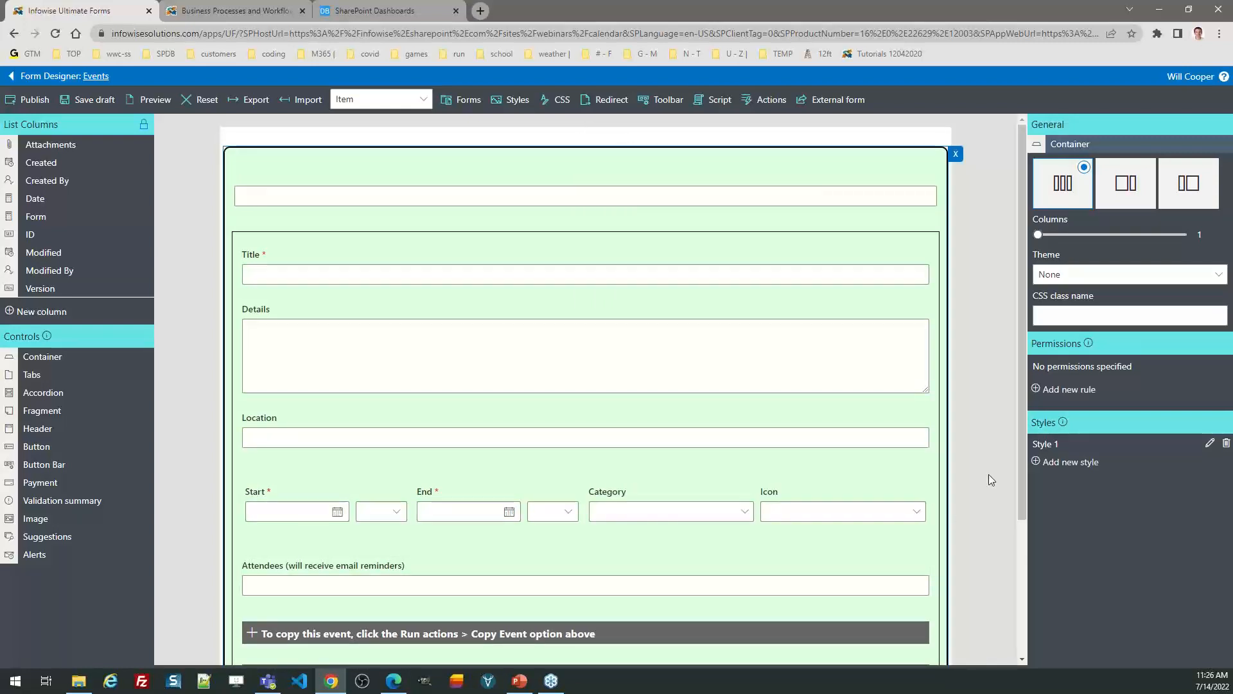
Revert the thicker border in the outer container's Style 1 and save the style
{"action": "left_click", "coordinate": [1210, 443]}
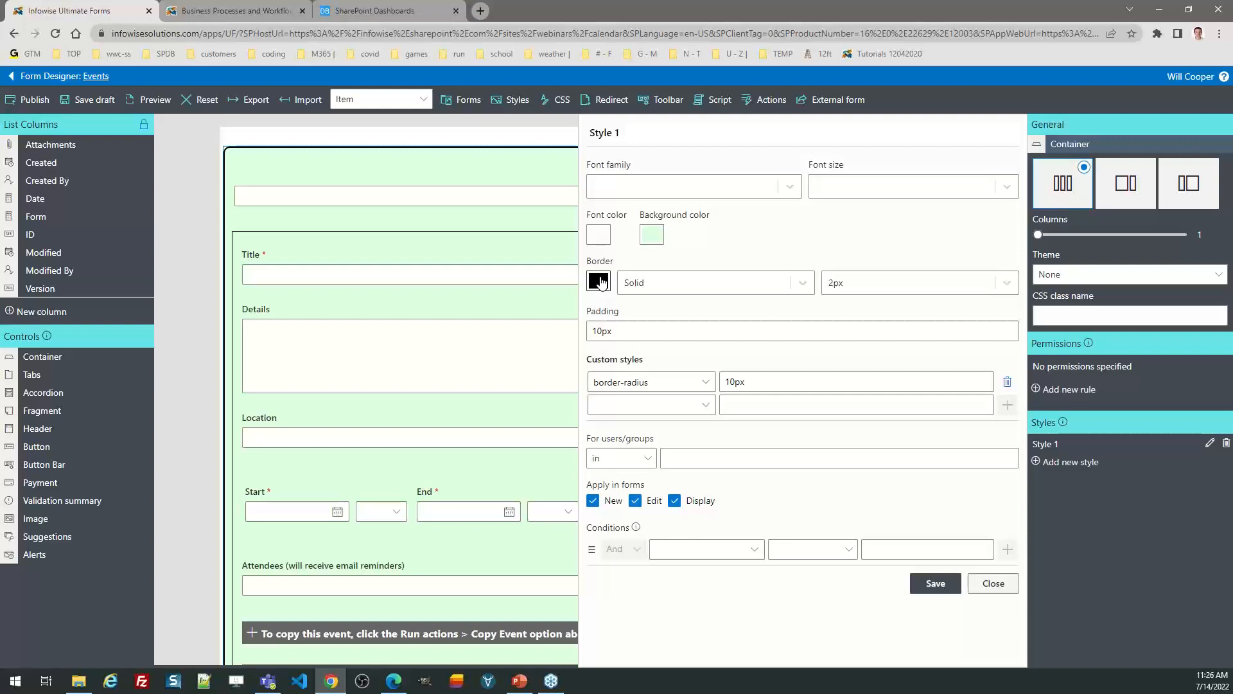
{"action": "left_click", "coordinate": [913, 283]}
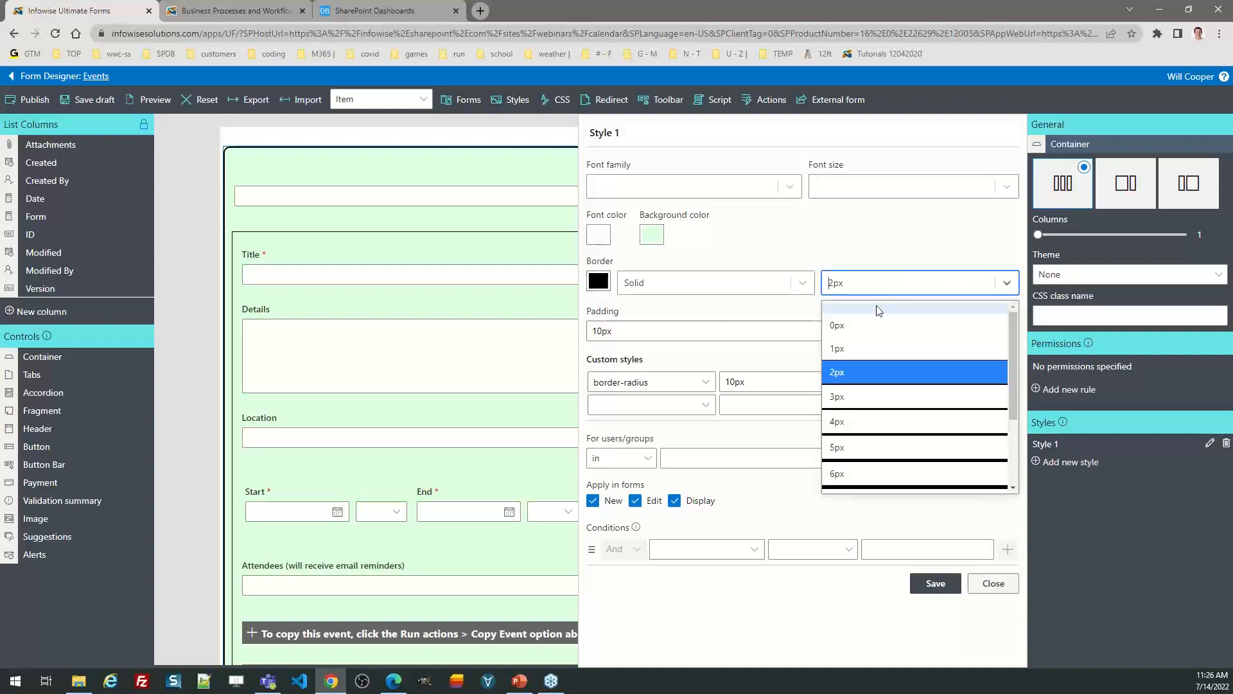
{"action": "left_click", "coordinate": [877, 310]}
{"action": "left_click", "coordinate": [926, 584]}
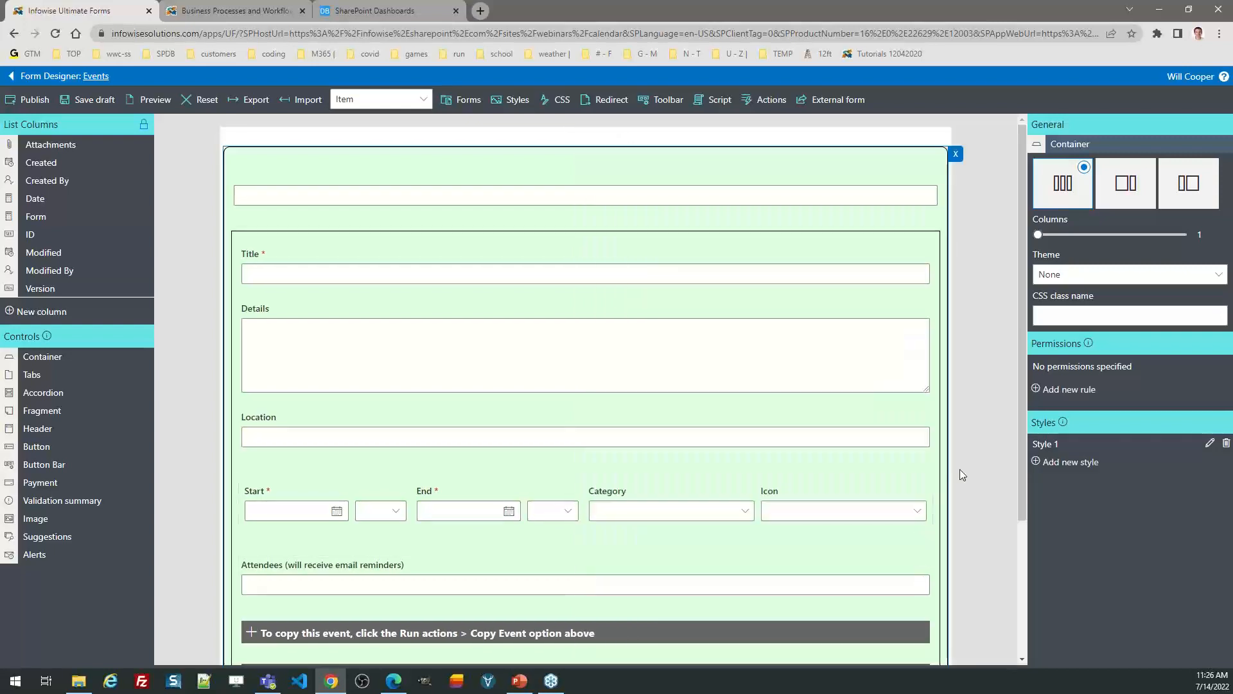
Reduce the container holding Start, End, Category and Icon to 1 column, and return it to 4 columns
{"action": "left_click_drag", "start_coordinate": [1024, 364], "coordinate": [1020, 440]}
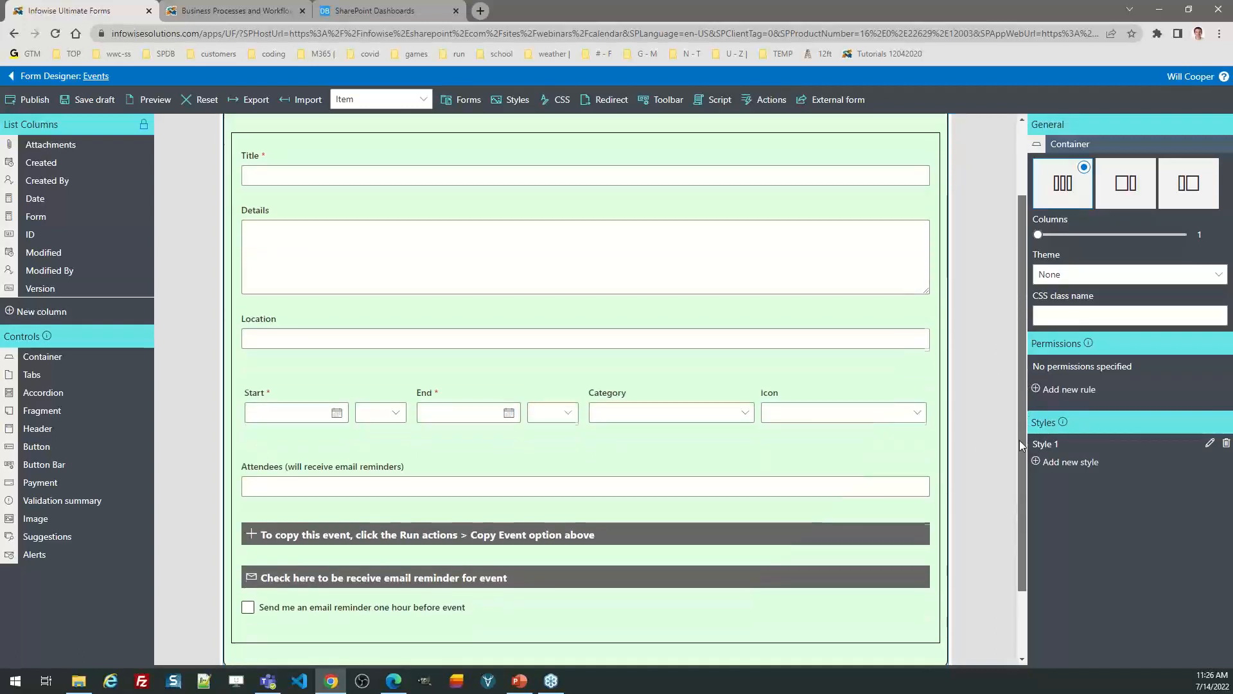
{"action": "left_click", "coordinate": [635, 433]}
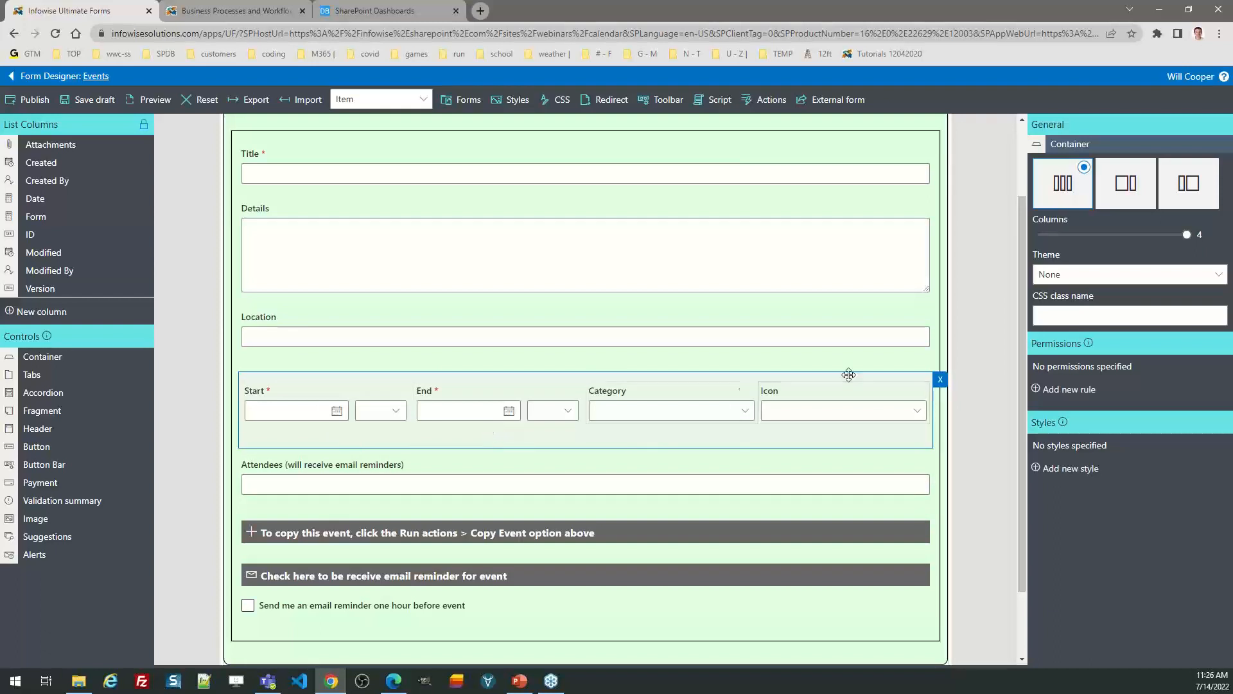
{"action": "left_click_drag", "start_coordinate": [1187, 236], "coordinate": [1036, 235]}
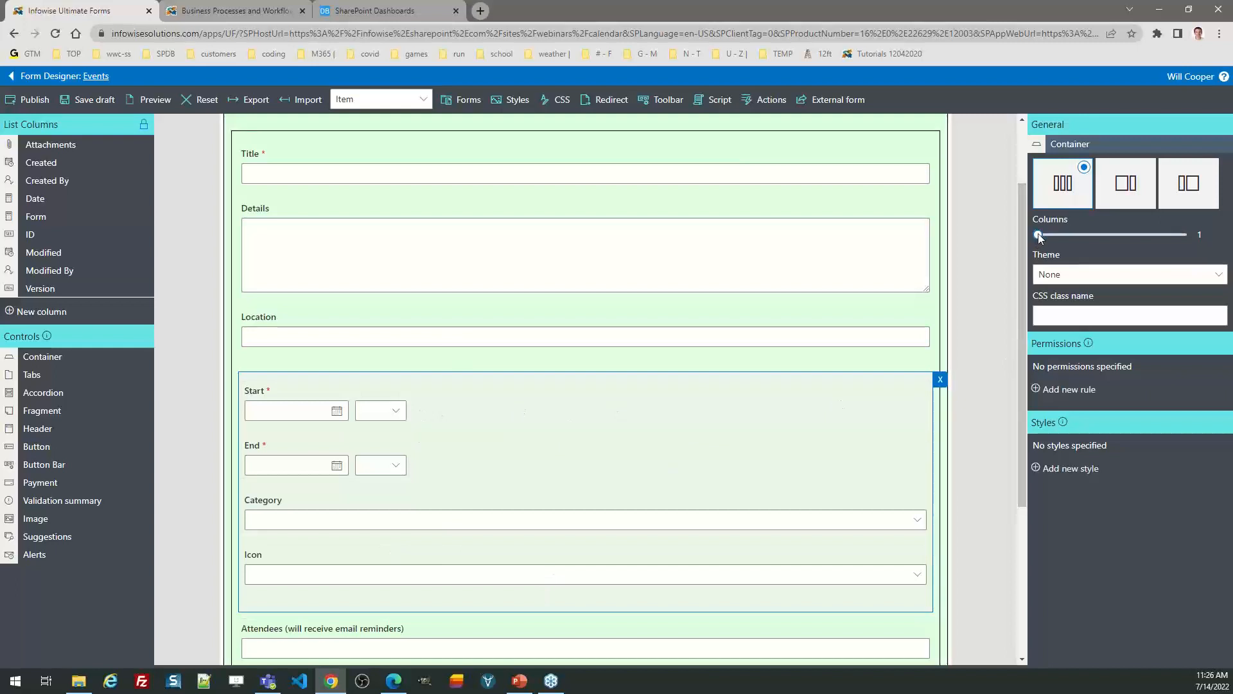
{"action": "left_click_drag", "start_coordinate": [1038, 235], "coordinate": [1187, 236]}
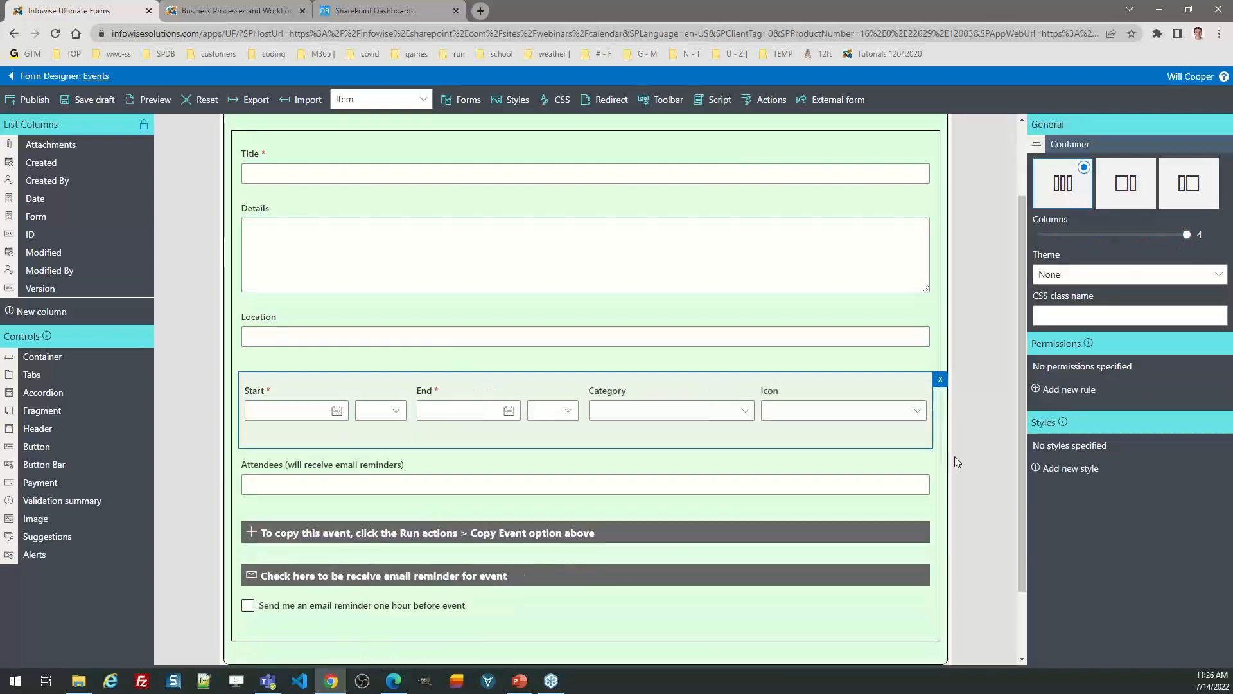
Examine the settings of the inner container, both headers and the email reminder alert, and leave the form designer without saving the changes
{"action": "left_click", "coordinate": [935, 455]}
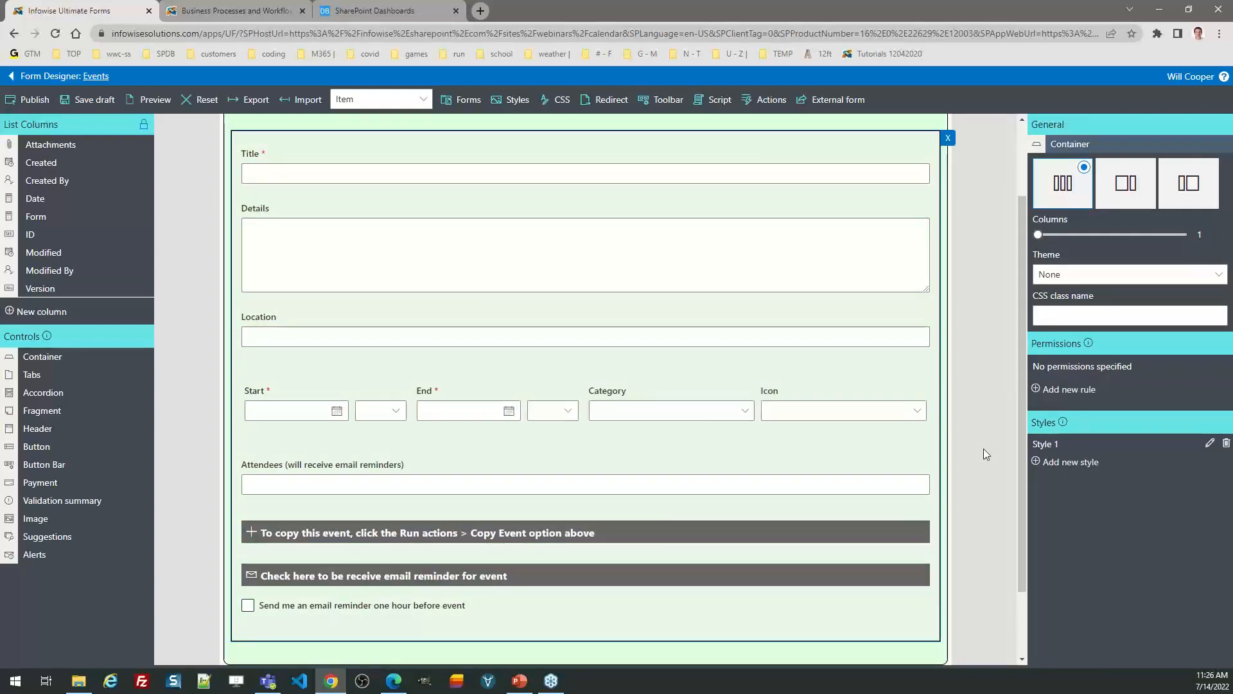
{"action": "left_click_drag", "start_coordinate": [1021, 452], "coordinate": [1020, 520]}
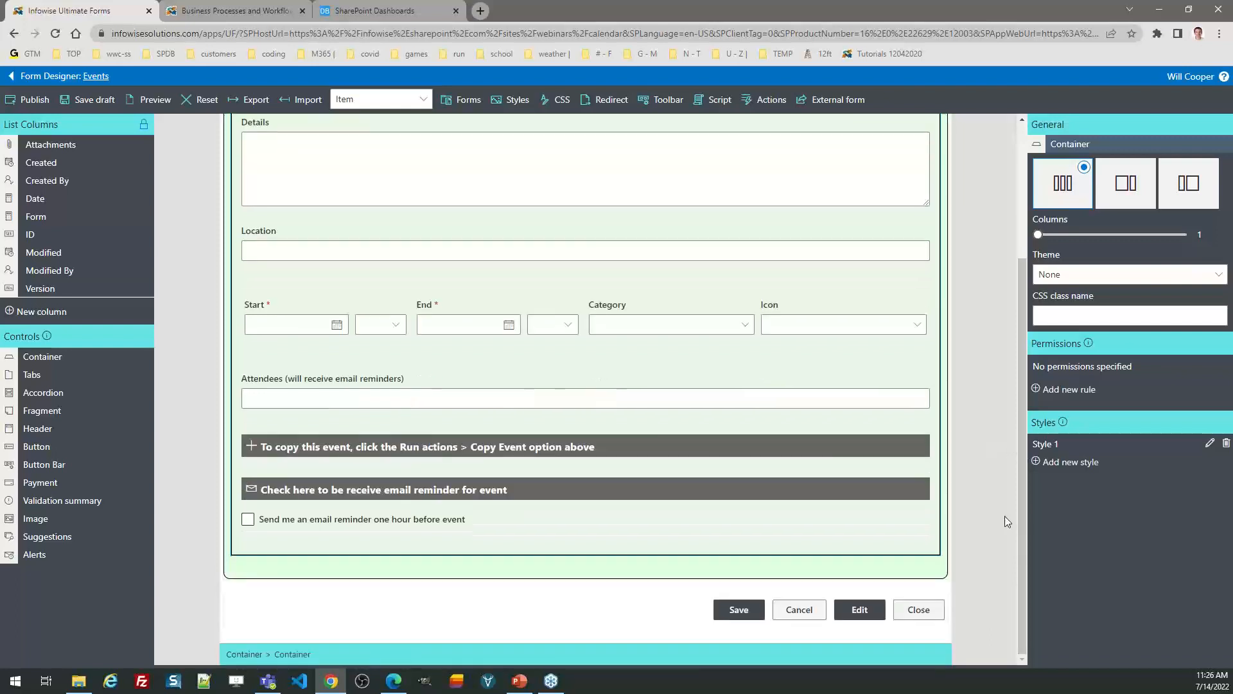
{"action": "left_click", "coordinate": [398, 450]}
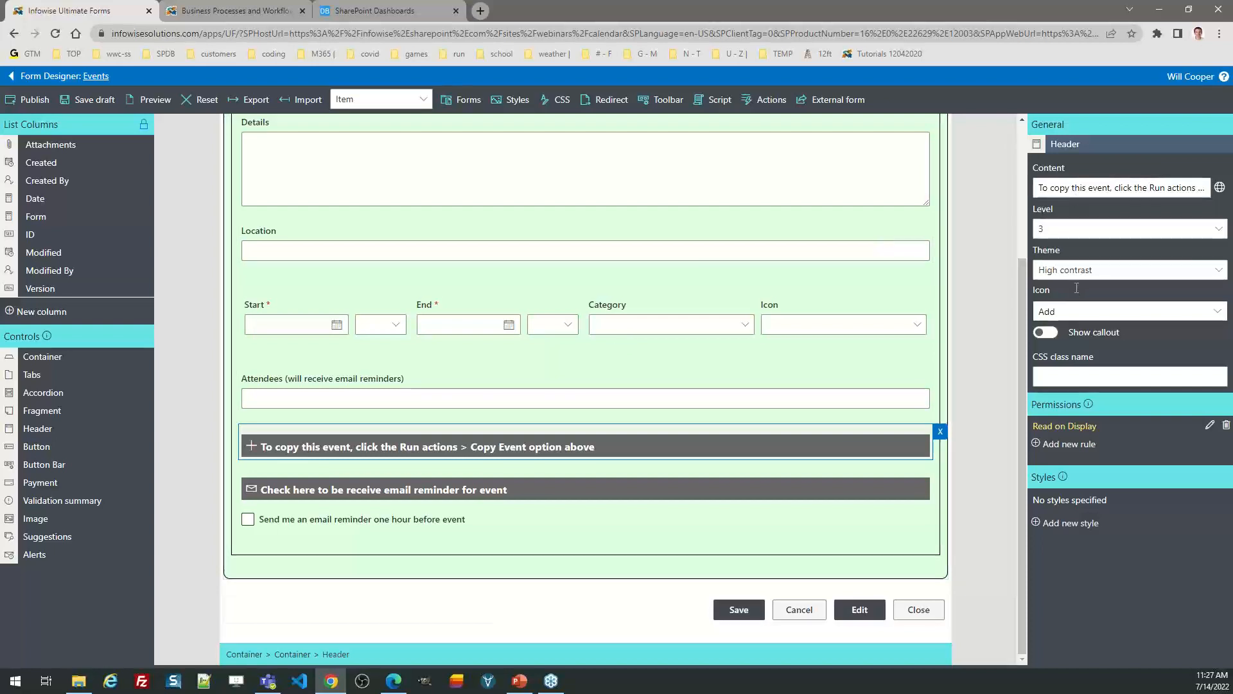
{"action": "left_click", "coordinate": [572, 488]}
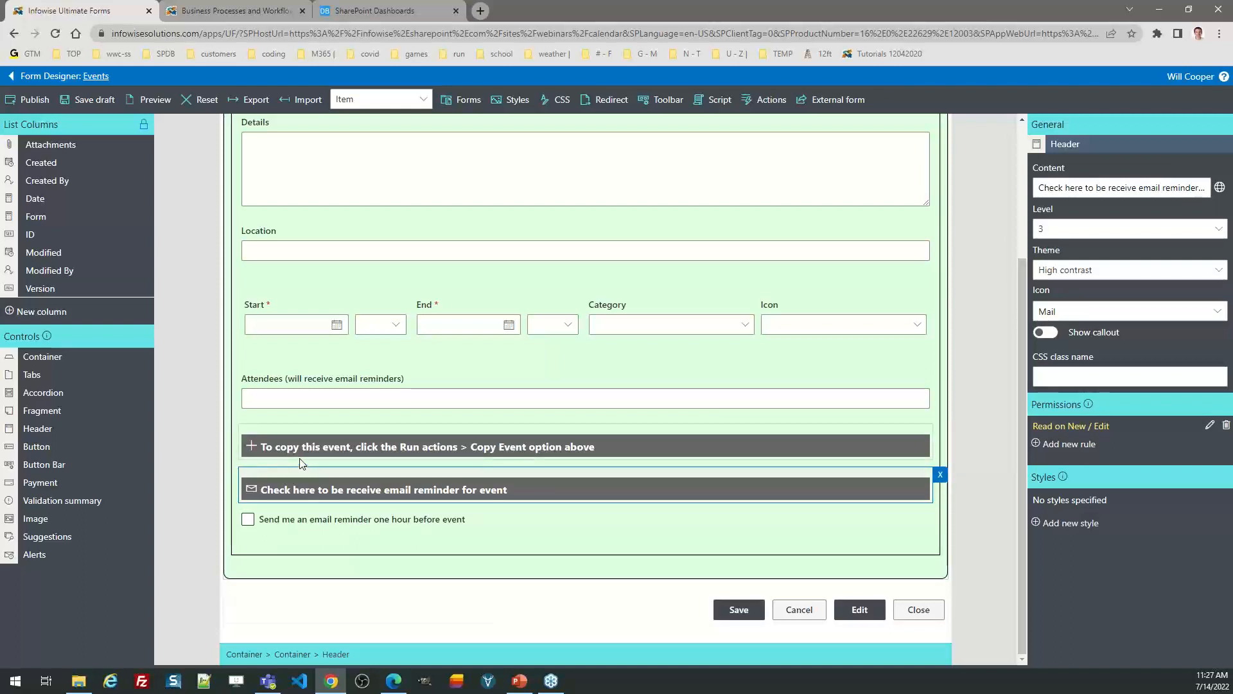
{"action": "left_click", "coordinate": [331, 527]}
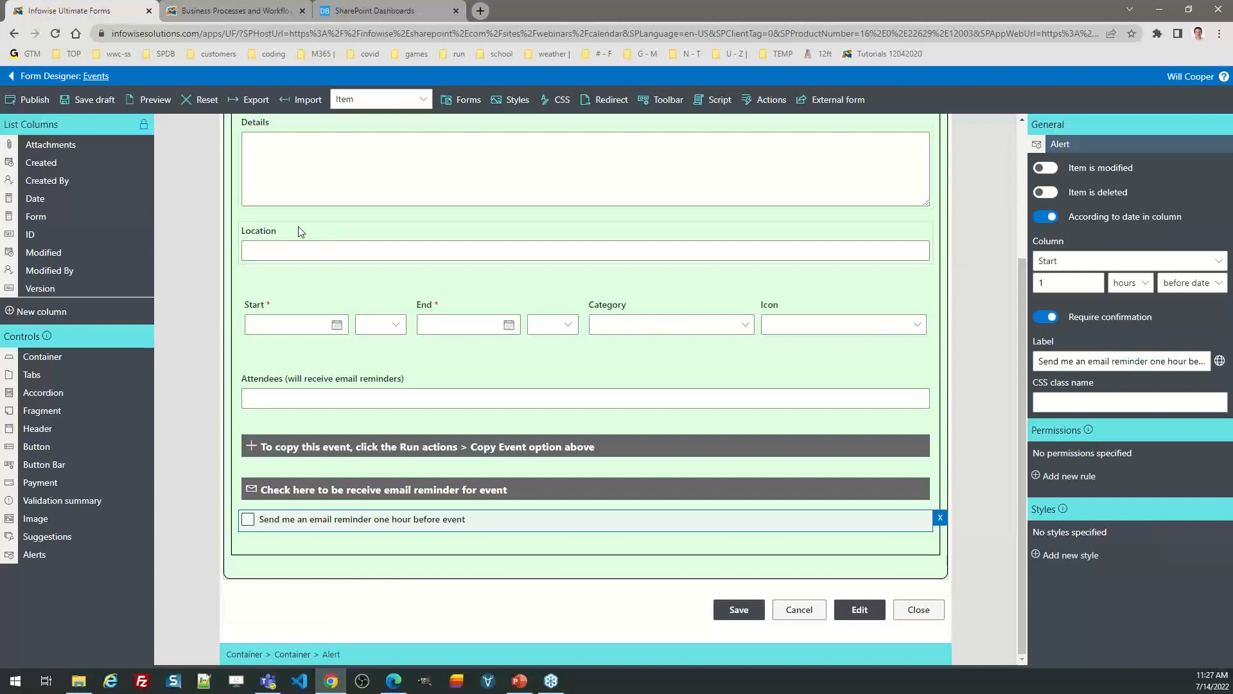
{"action": "left_click", "coordinate": [23, 79]}
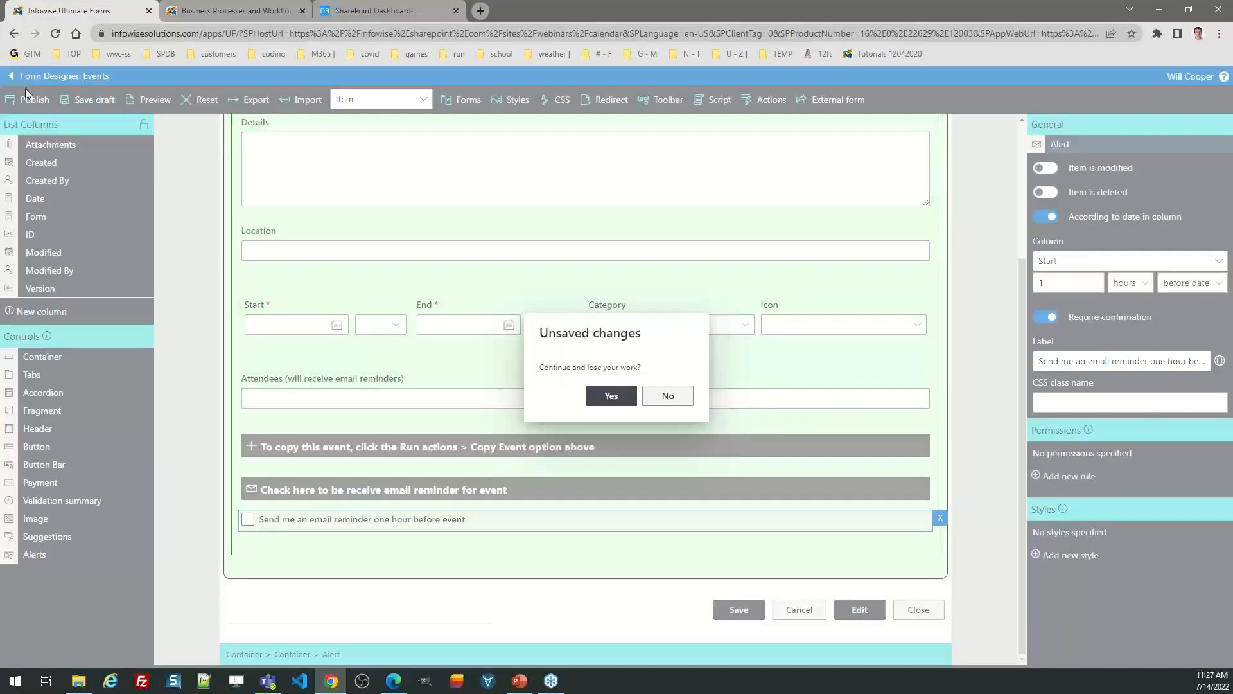
{"action": "left_click", "coordinate": [628, 395]}
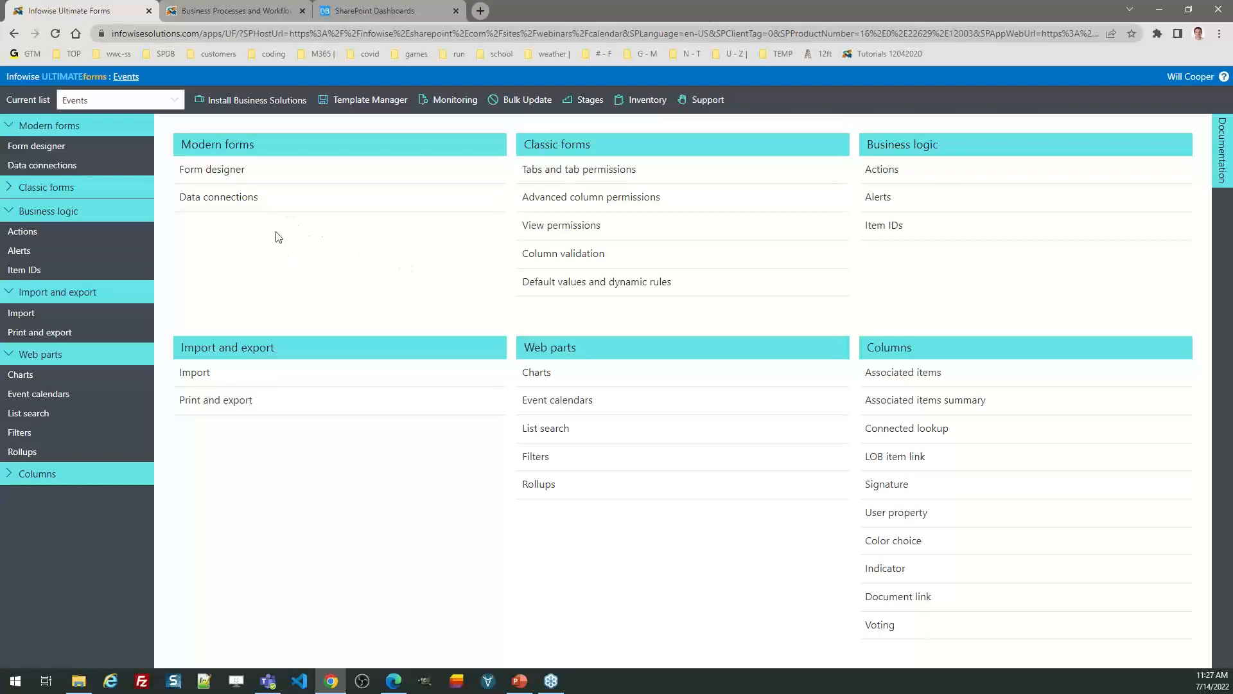
Browse the installable Infowise Solutions and Infowise Webinars, view the Vacation Tracking solution's details, and return to the Ultimate Forms home page
{"action": "left_click", "coordinate": [251, 106]}
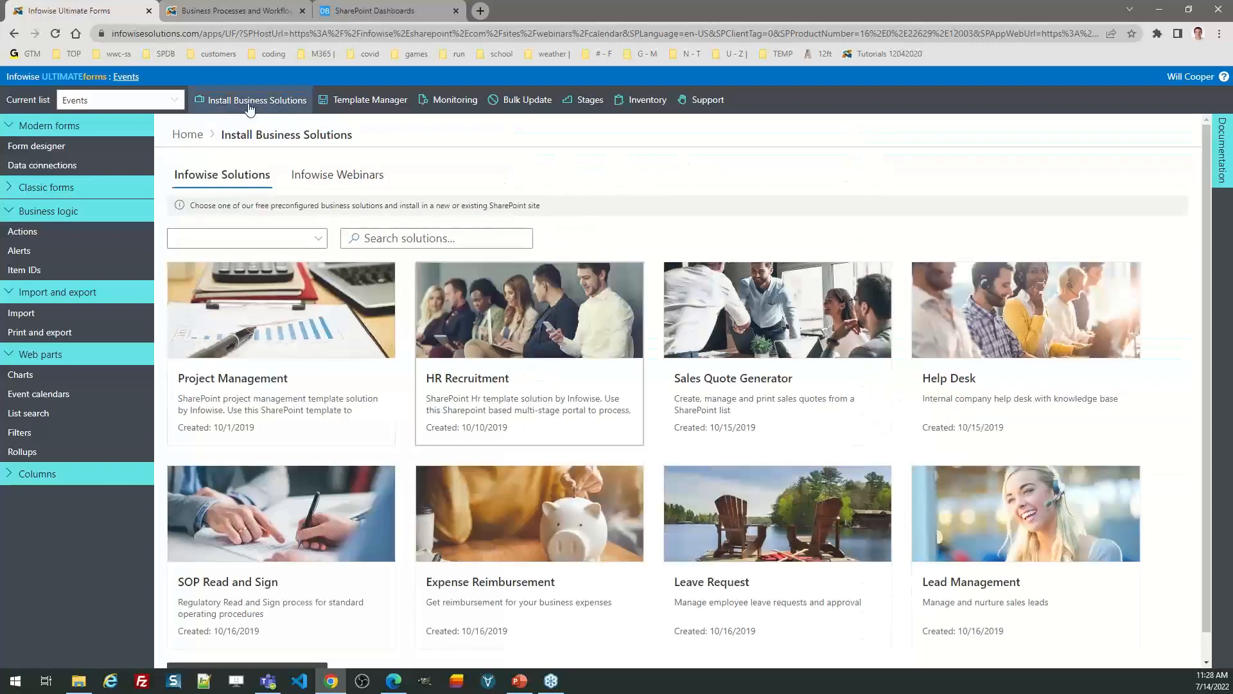
{"action": "left_click", "coordinate": [313, 184]}
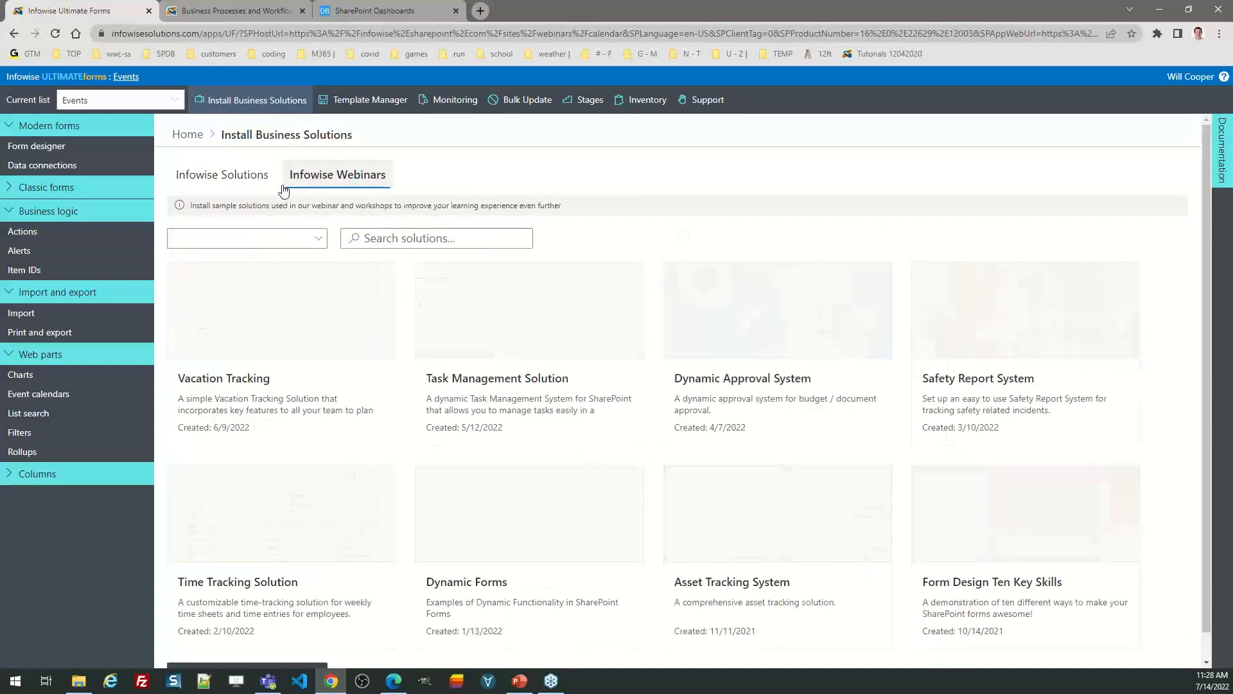
{"action": "left_click", "coordinate": [221, 176]}
{"action": "left_click", "coordinate": [341, 177]}
{"action": "left_click", "coordinate": [241, 180]}
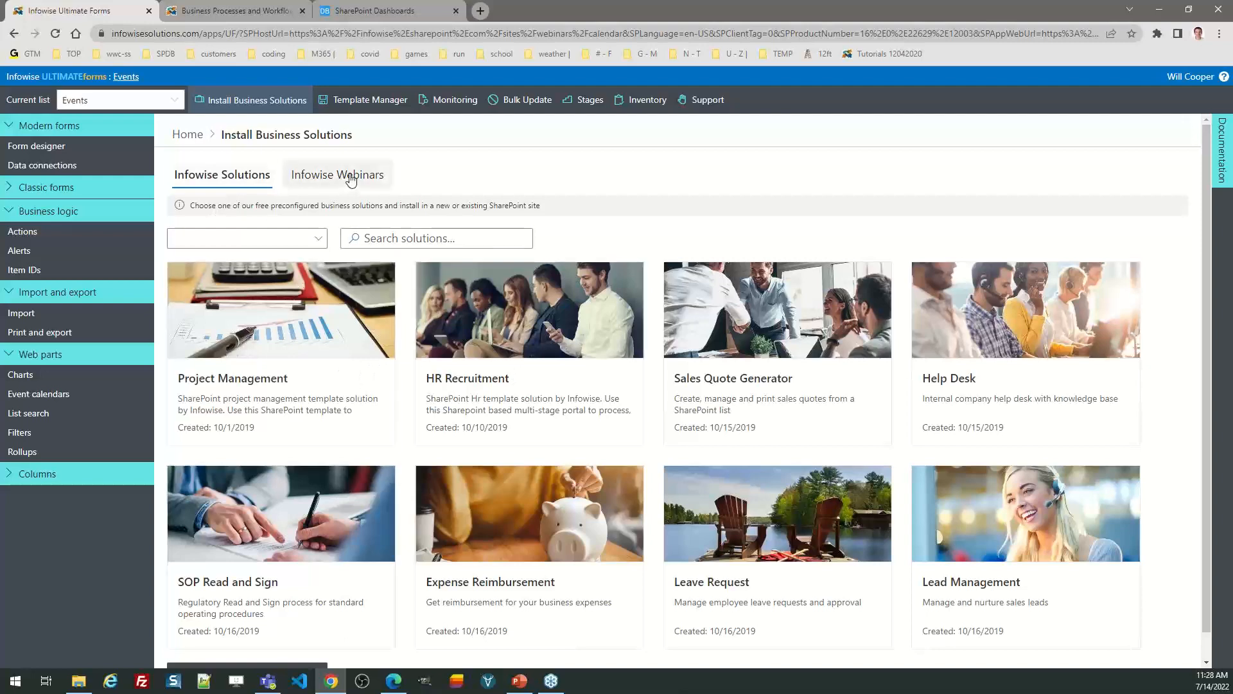
{"action": "left_click", "coordinate": [380, 175]}
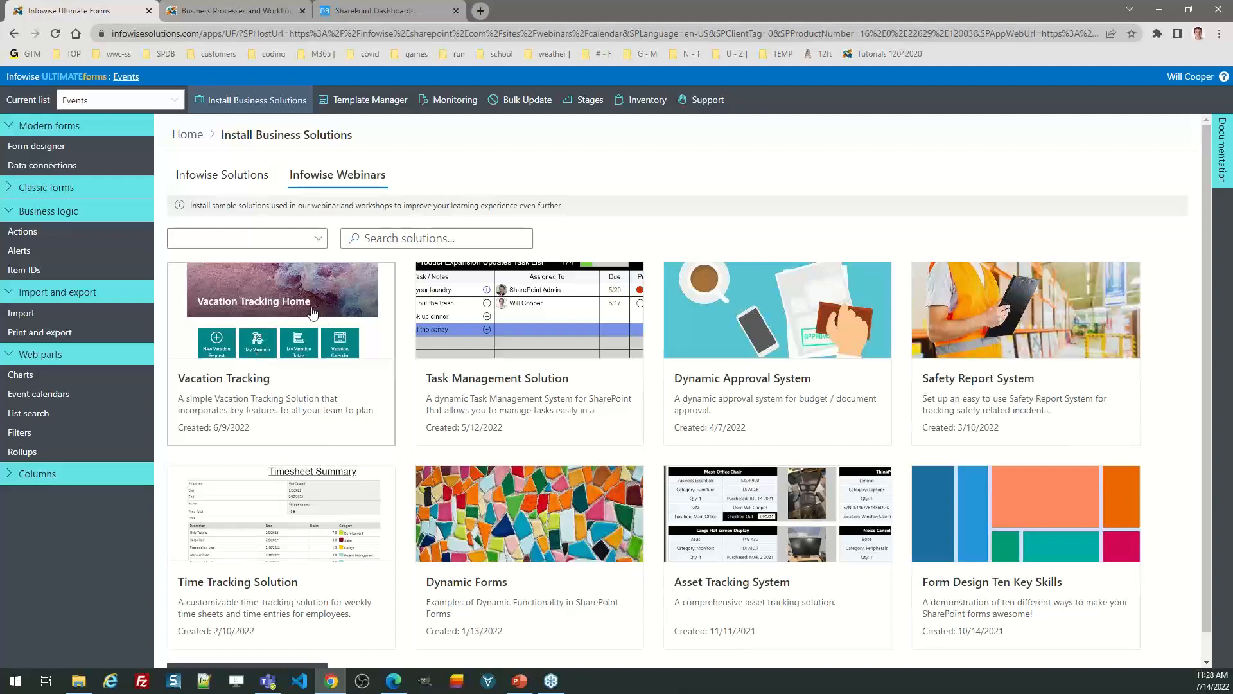
{"action": "left_click", "coordinate": [293, 337]}
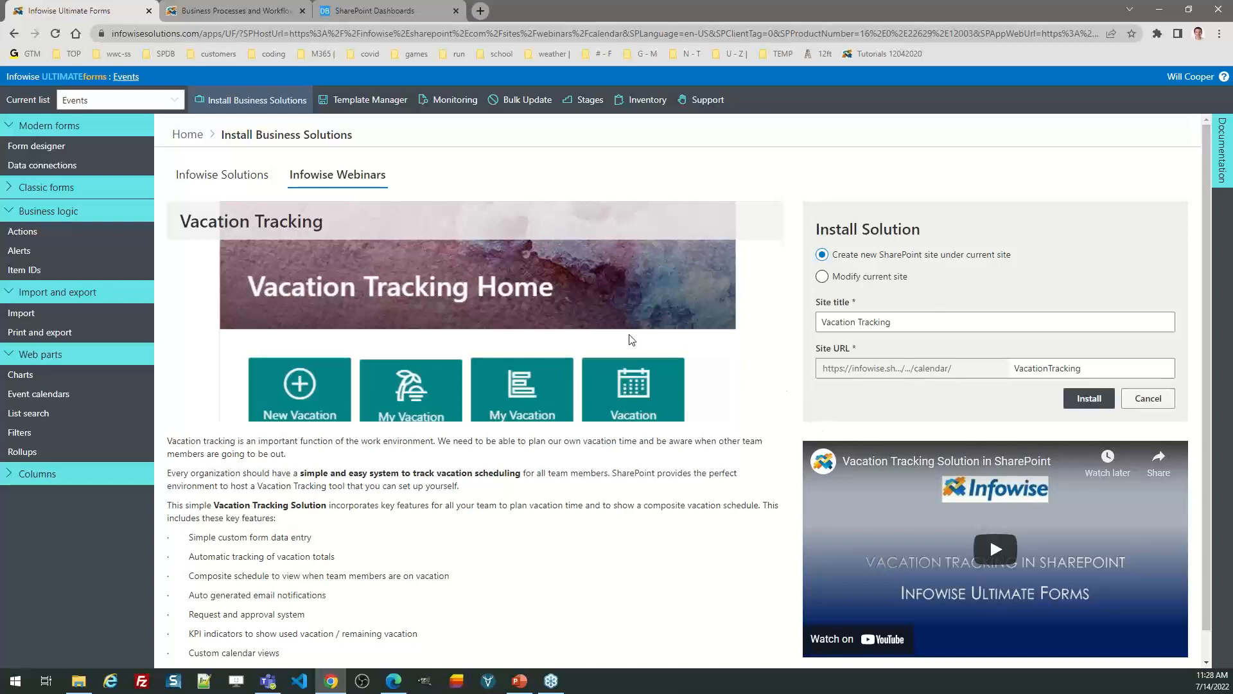
{"action": "left_click", "coordinate": [186, 135]}
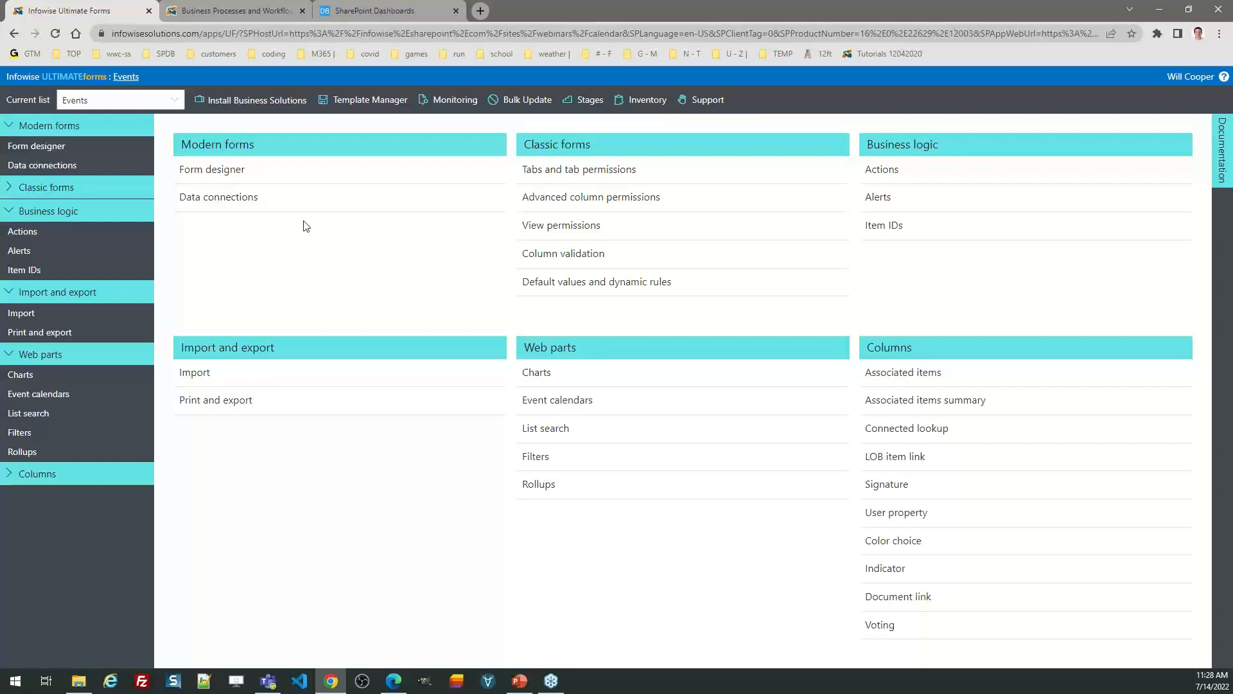
Return to the Events list and start a new alert profile titled "Events - Reminder 1 hour before"
{"action": "left_click", "coordinate": [125, 77]}
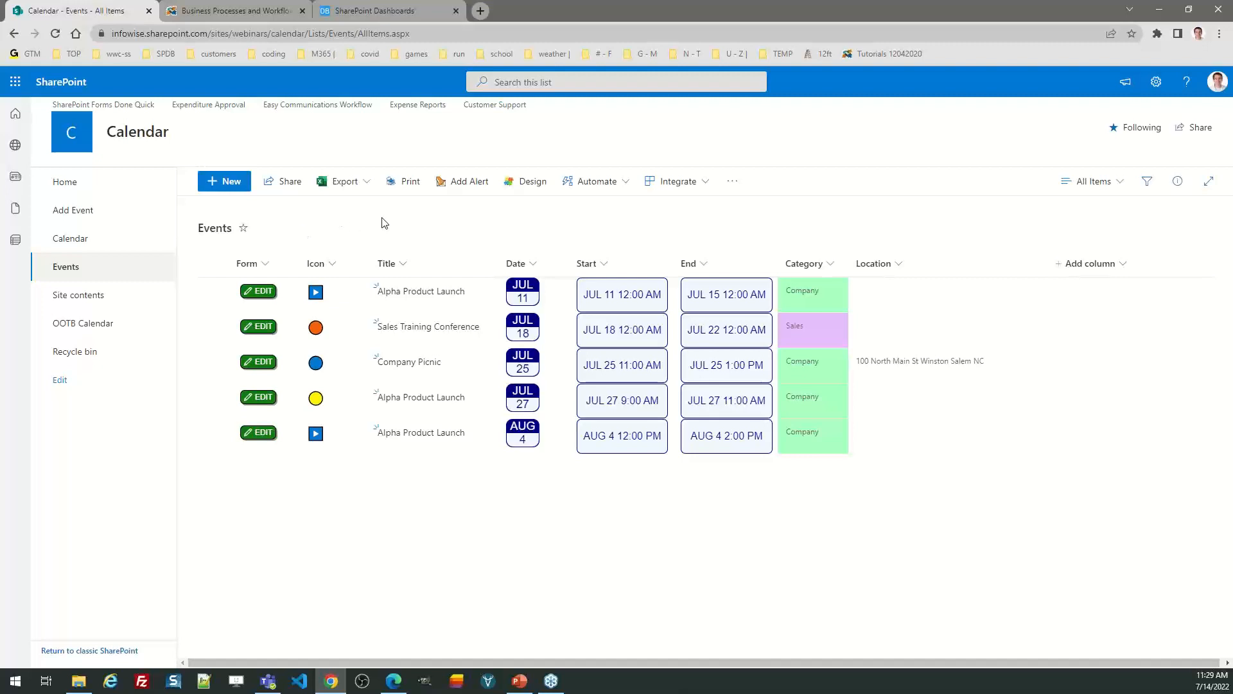
{"action": "left_click", "coordinate": [460, 189]}
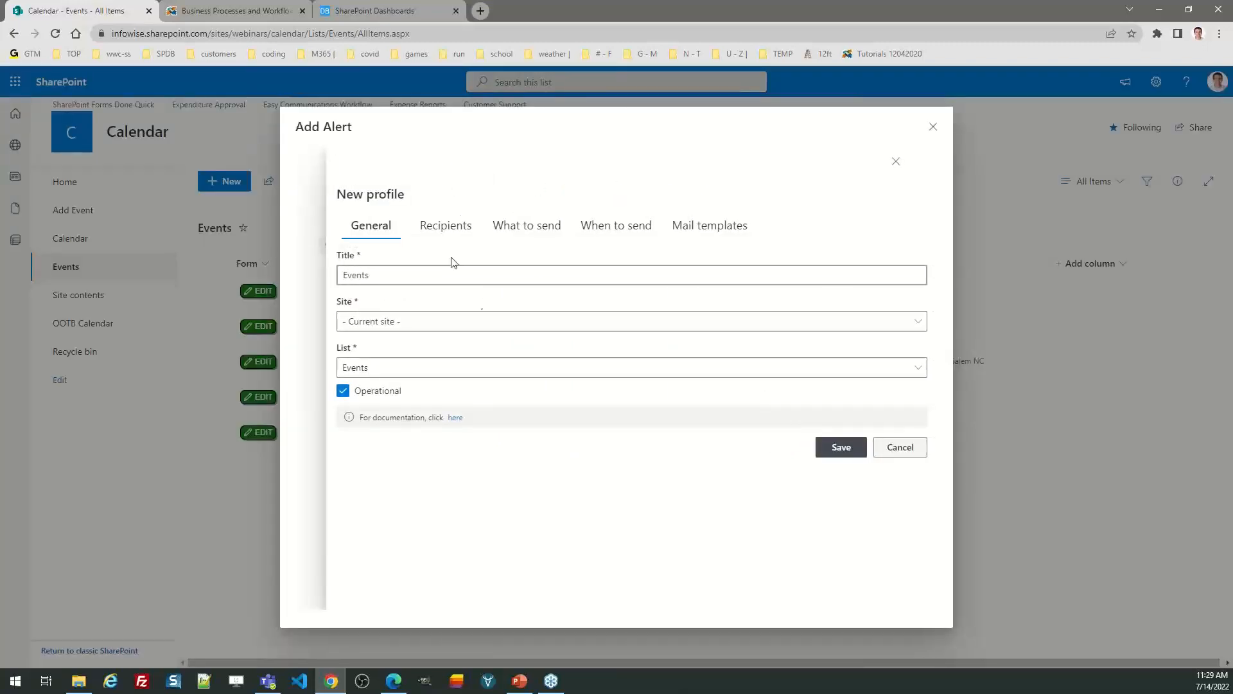
{"action": "left_click", "coordinate": [394, 276]}
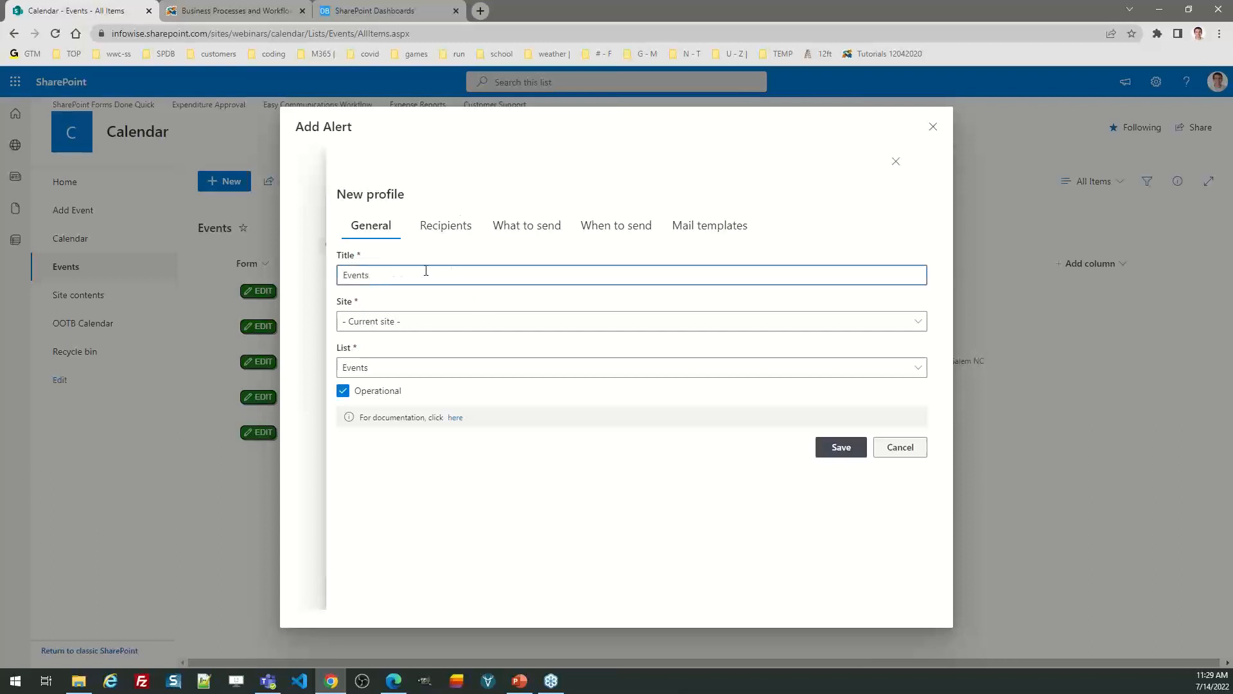
{"action": "type", "text": "- Reminder 1 hour before"}
Replace the current user in the alert's To recipients with the persons in the Attendees column
{"action": "left_click", "coordinate": [444, 227]}
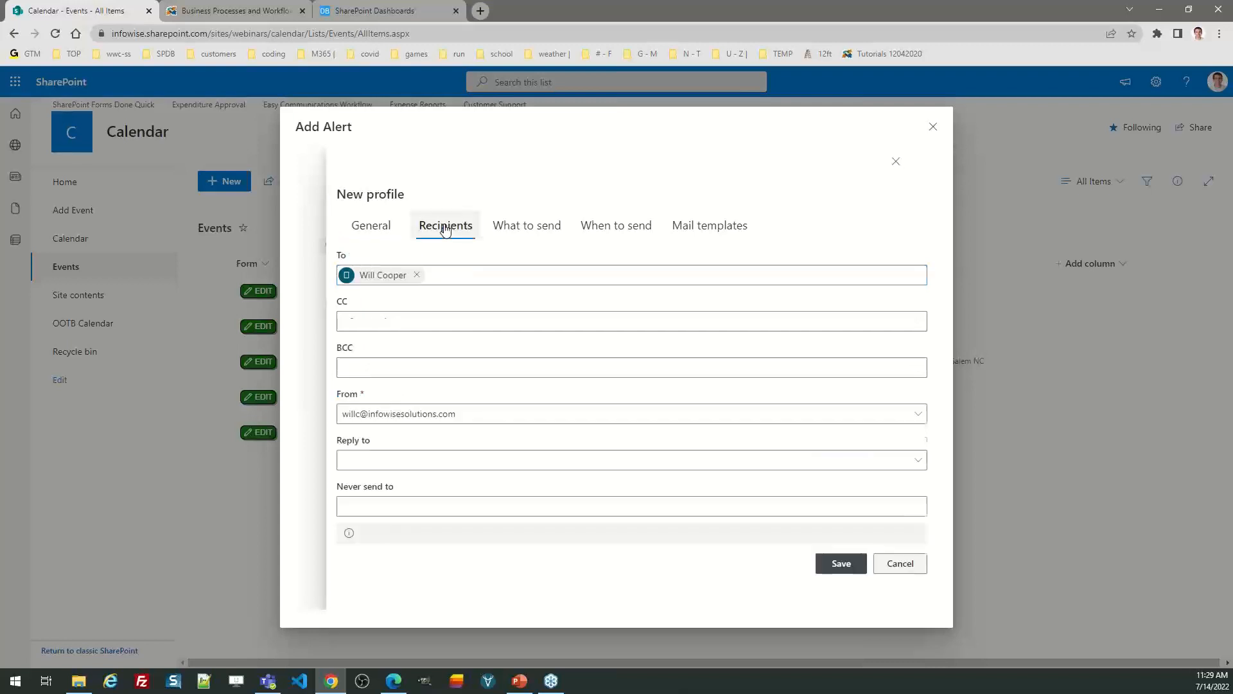
{"action": "left_click", "coordinate": [416, 275]}
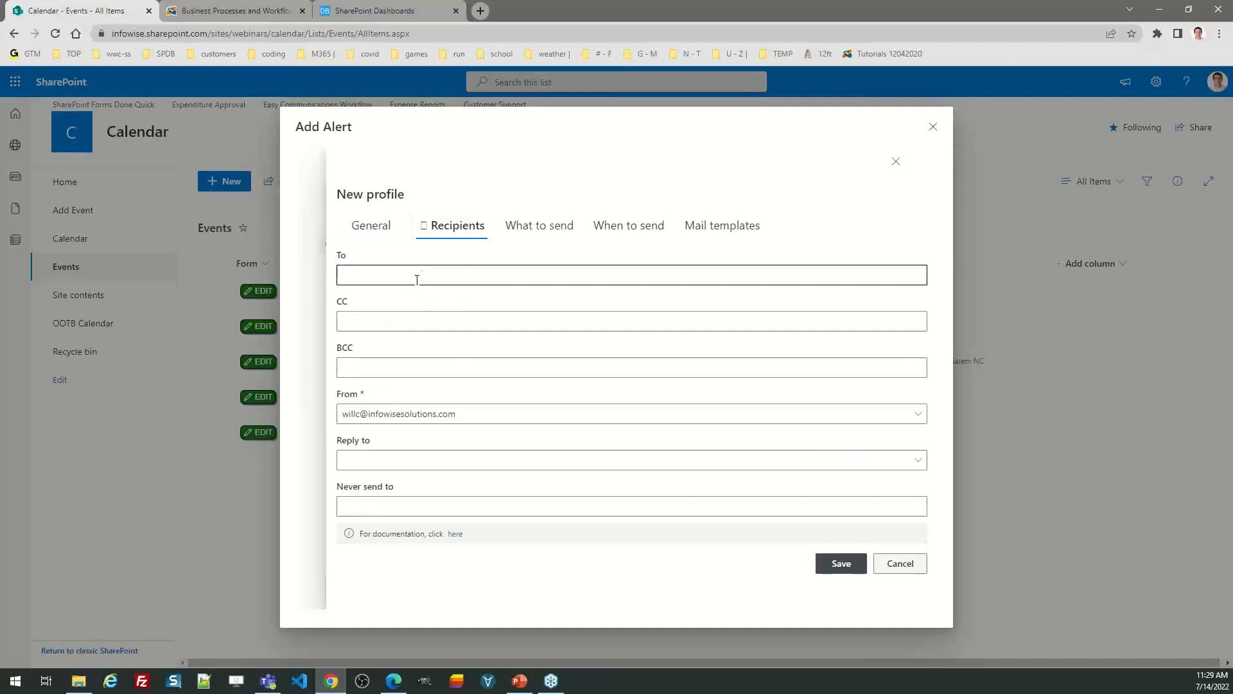
{"action": "left_click", "coordinate": [393, 280]}
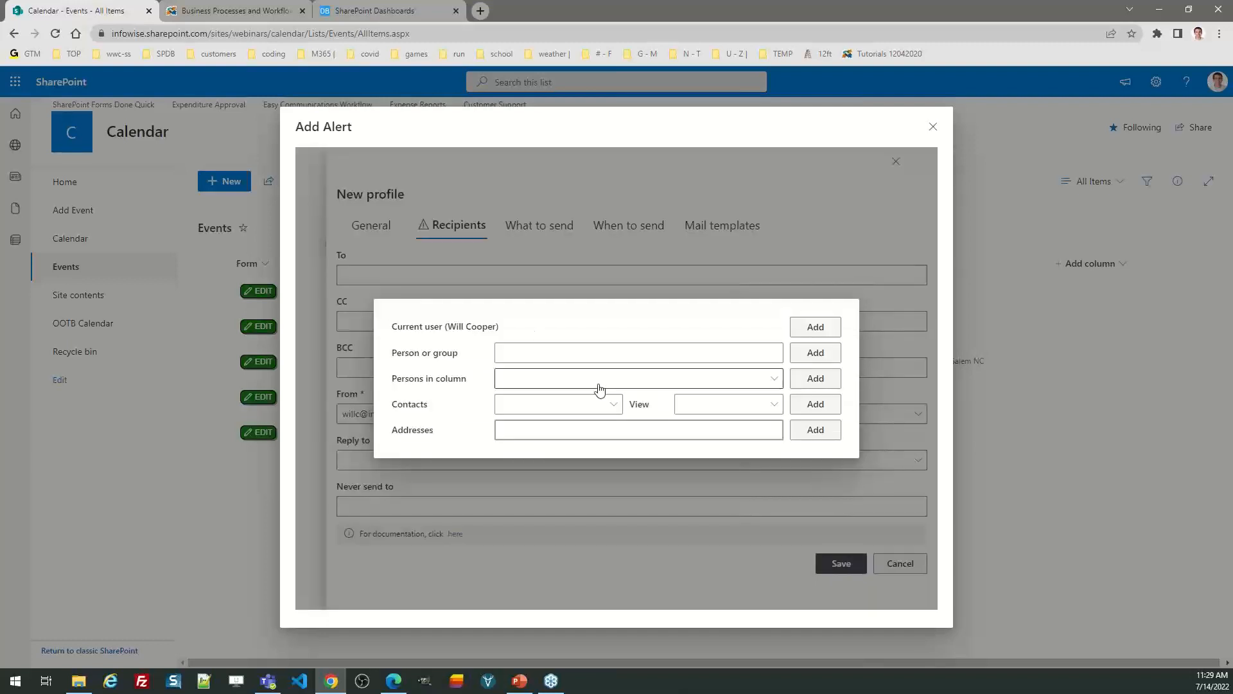
{"action": "left_click", "coordinate": [774, 380]}
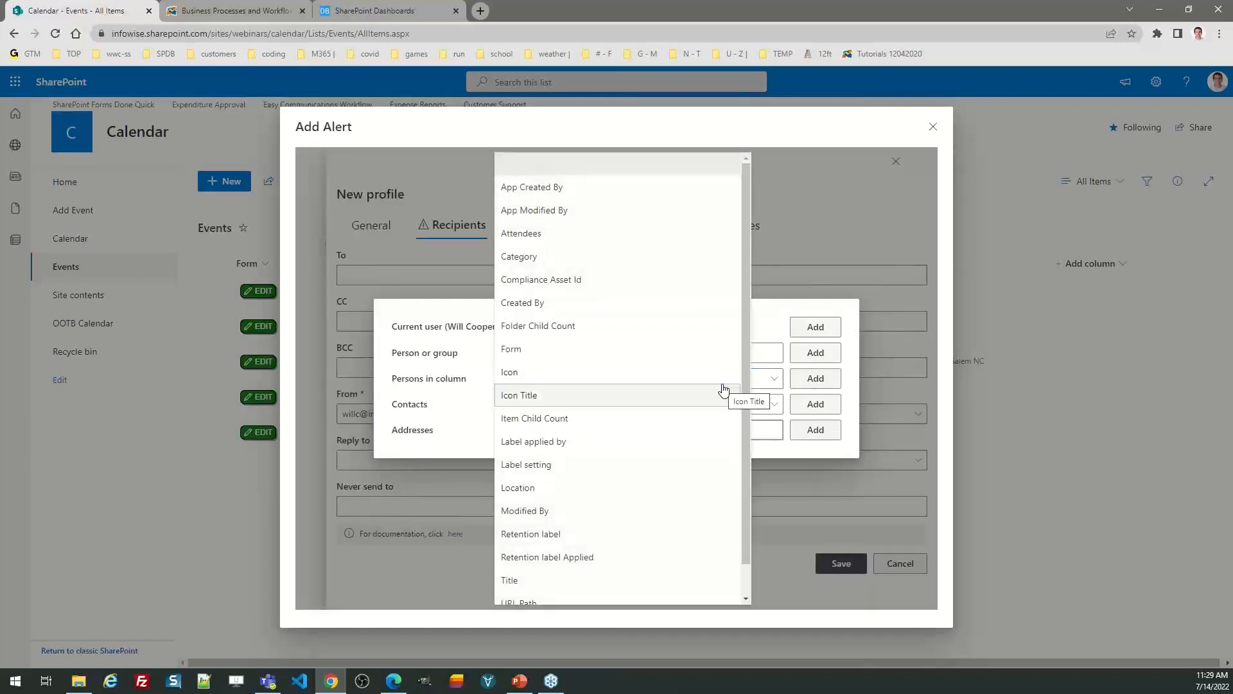
{"action": "left_click", "coordinate": [650, 231]}
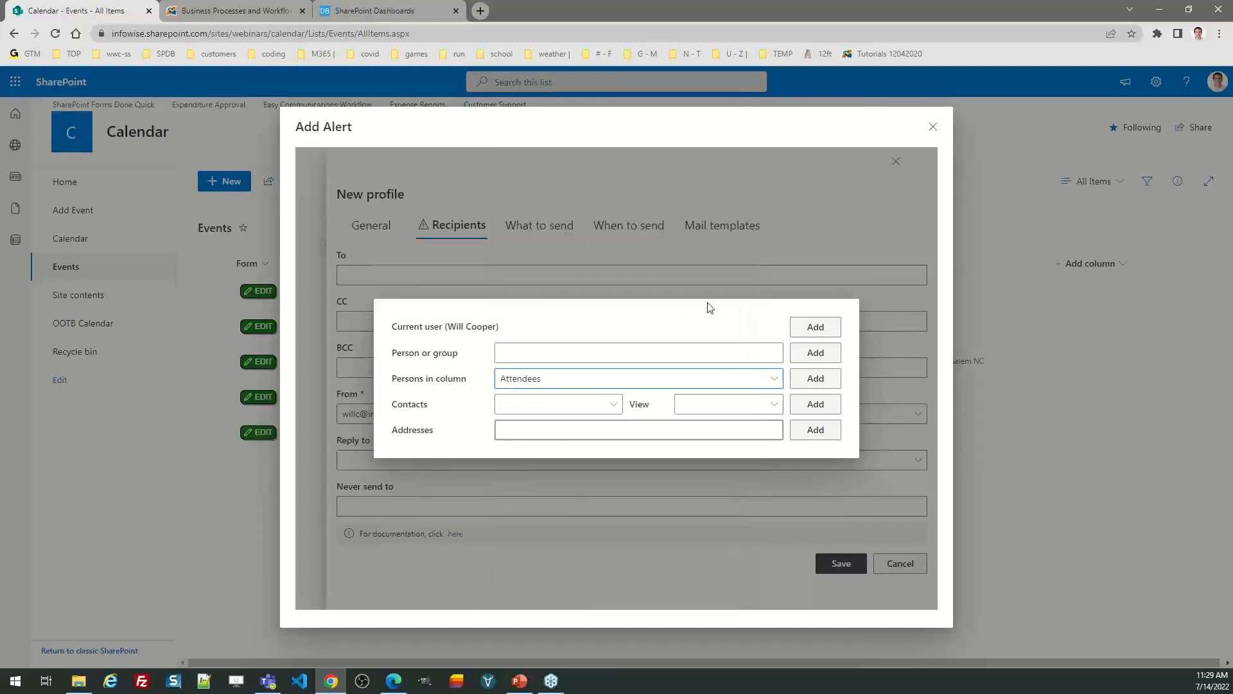
{"action": "left_click", "coordinate": [814, 380]}
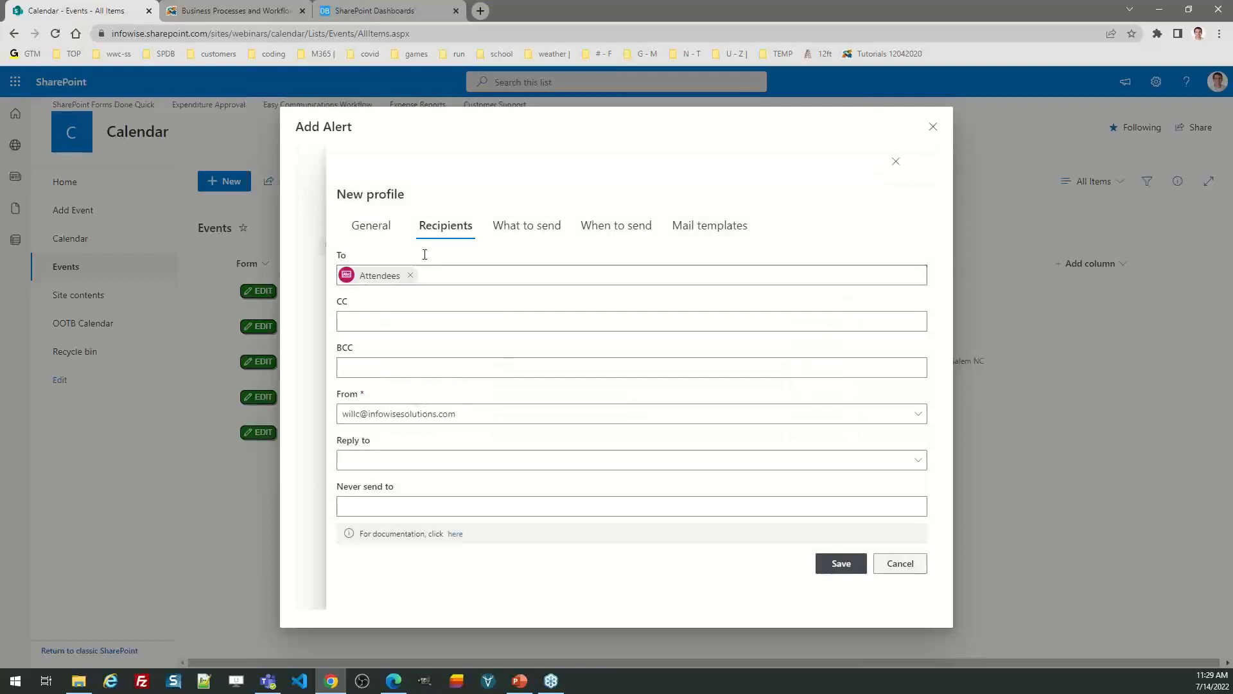
{"action": "left_click", "coordinate": [439, 321]}
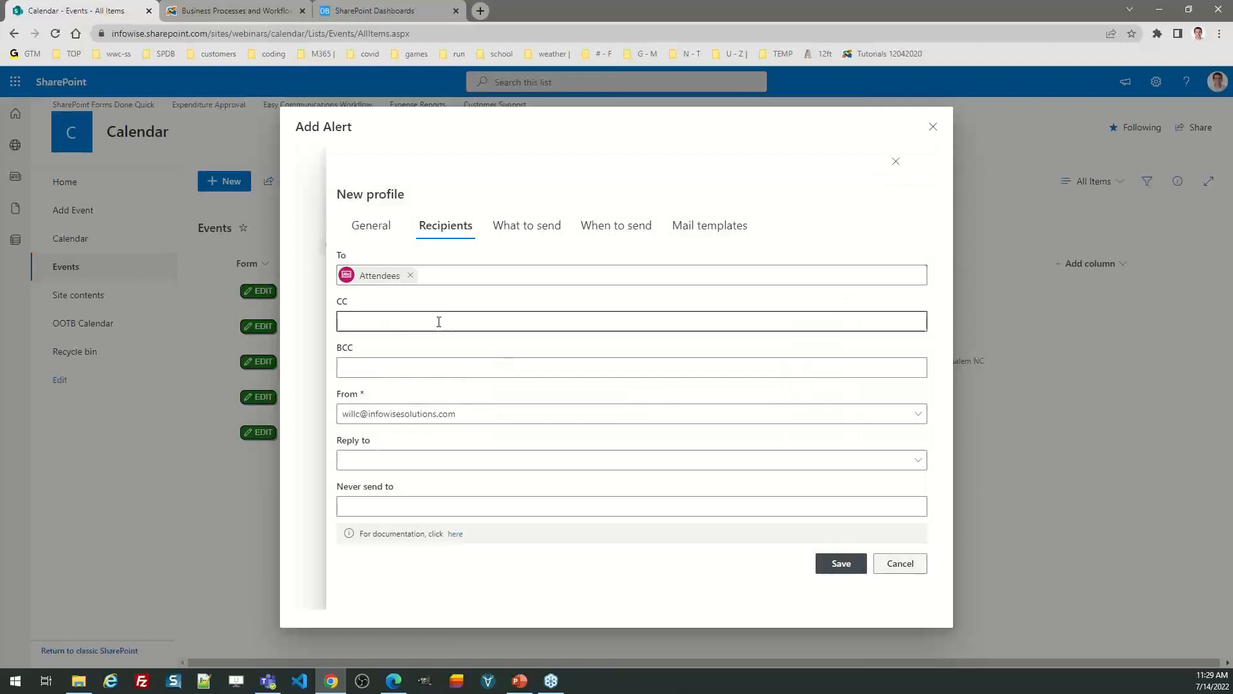
Stop sending the alert when an item is added or modified, and trigger it according to the date in the Start column
{"action": "left_click", "coordinate": [523, 239]}
{"action": "left_click", "coordinate": [343, 274]}
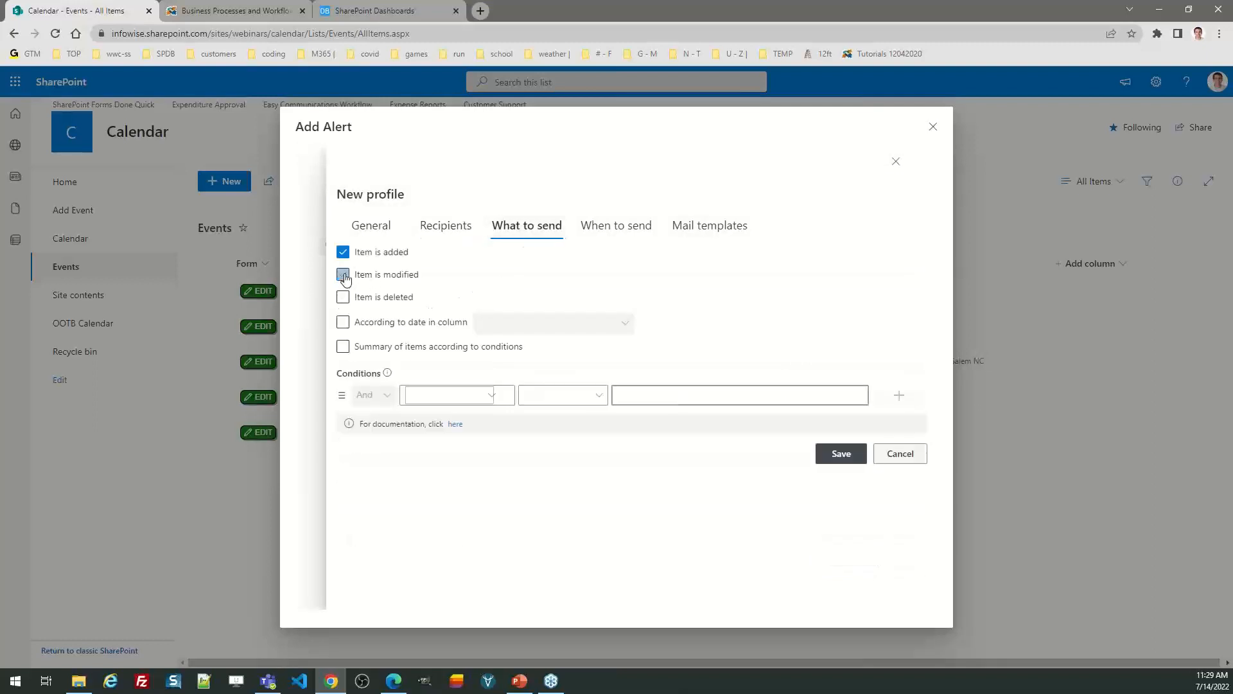
{"action": "left_click", "coordinate": [345, 257]}
{"action": "left_click", "coordinate": [343, 323]}
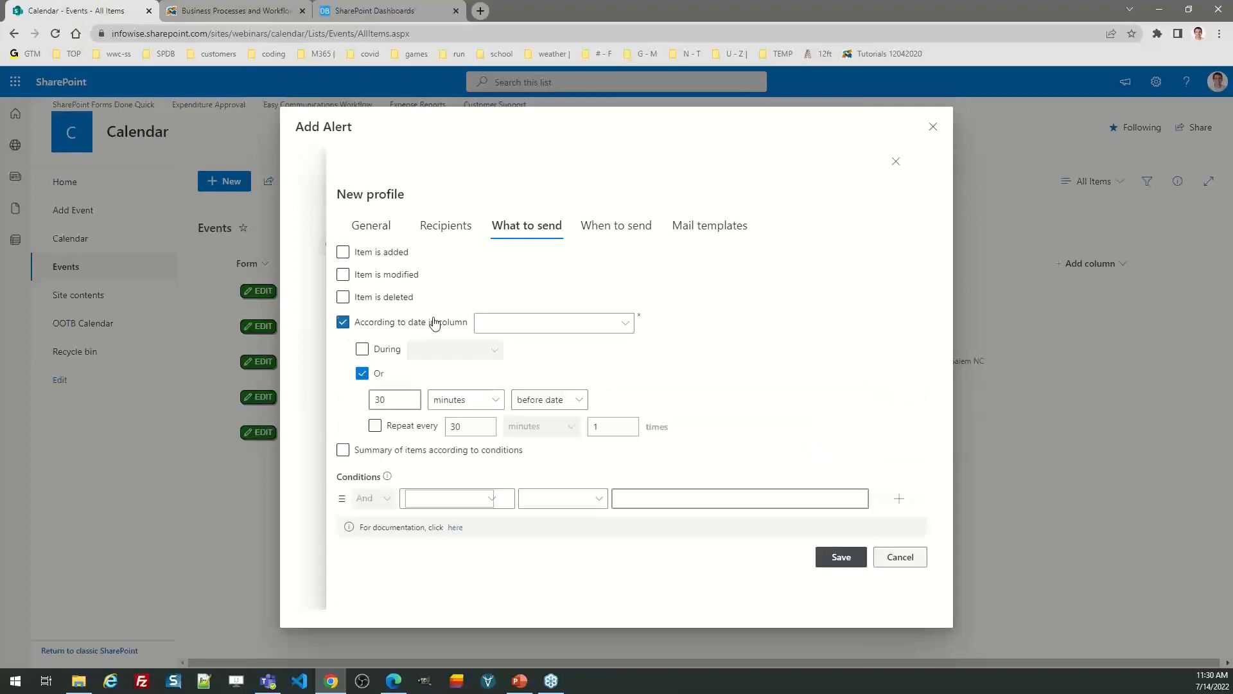
{"action": "left_click", "coordinate": [626, 325]}
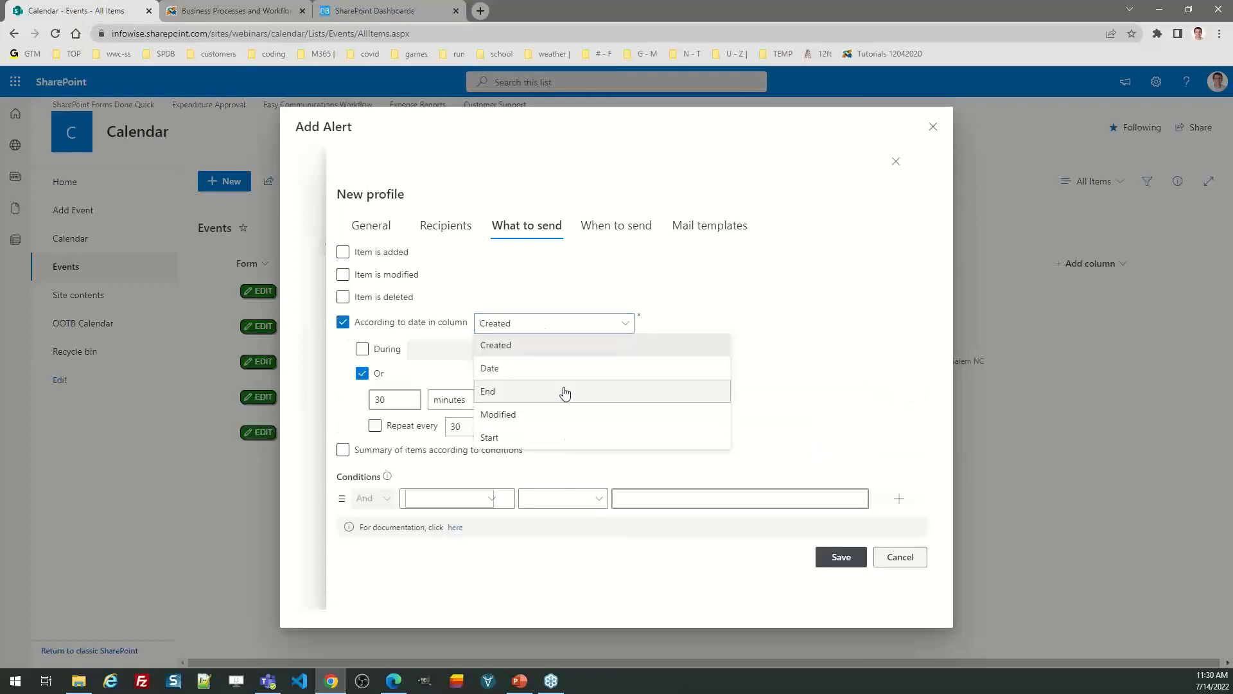
{"action": "left_click", "coordinate": [569, 443]}
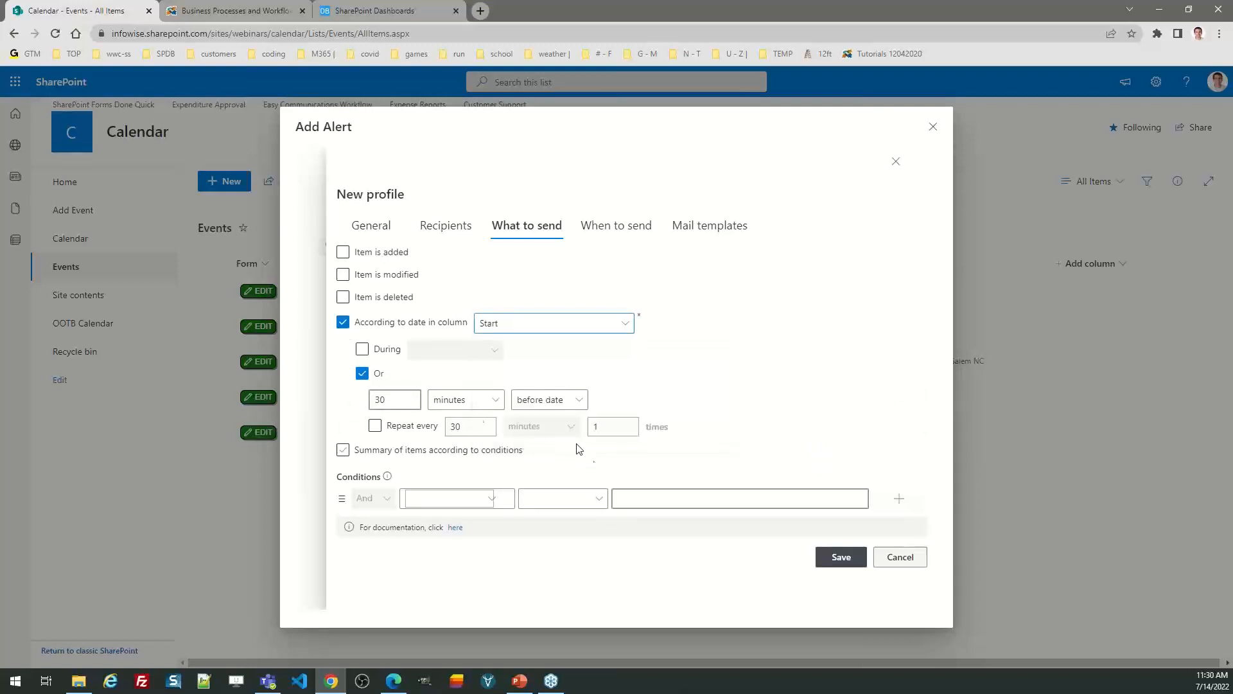
{"action": "double_click", "coordinate": [387, 406]}
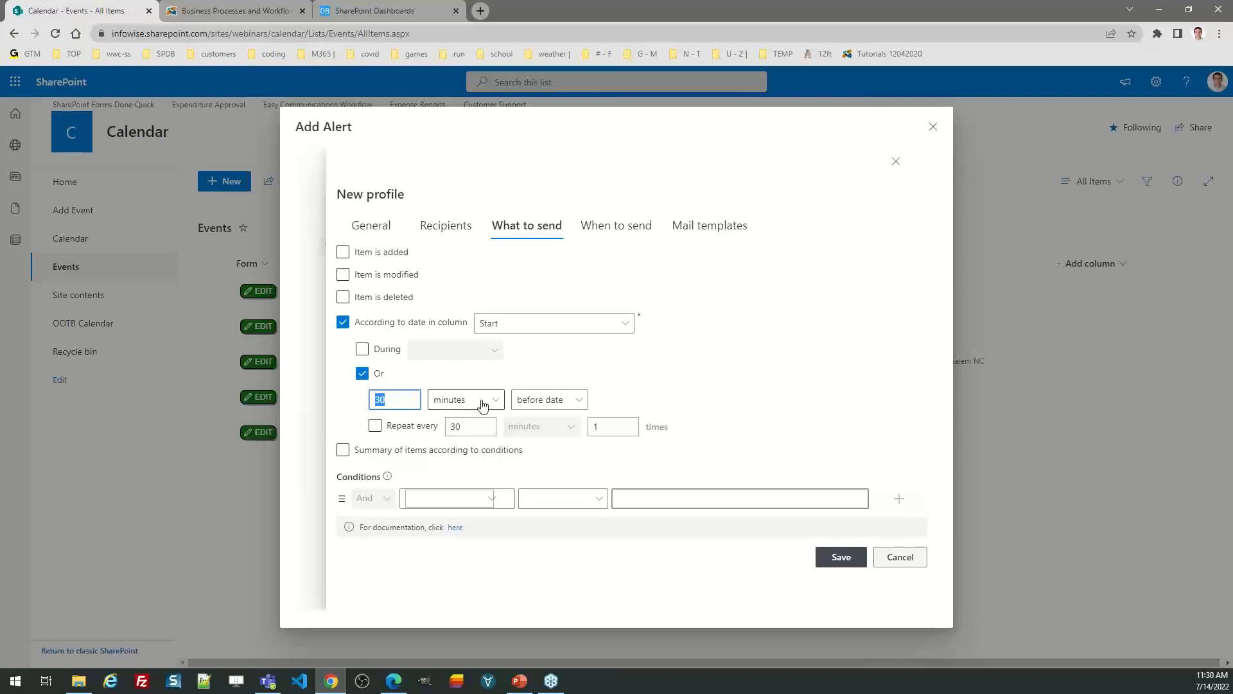
{"action": "left_click", "coordinate": [636, 382]}
Look over the alert's sending schedule and mail templates, and examine the subject and body of the "Assets - Update" template
{"action": "left_click", "coordinate": [637, 231]}
{"action": "left_click", "coordinate": [696, 238]}
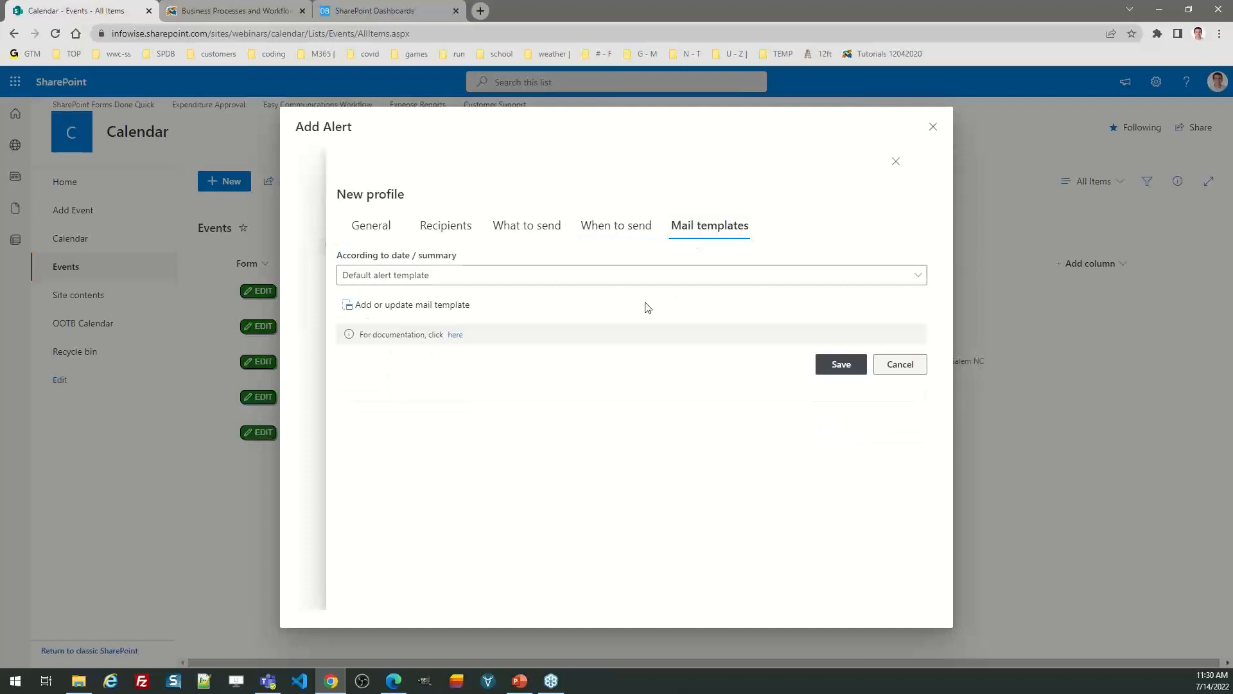
{"action": "left_click", "coordinate": [423, 309]}
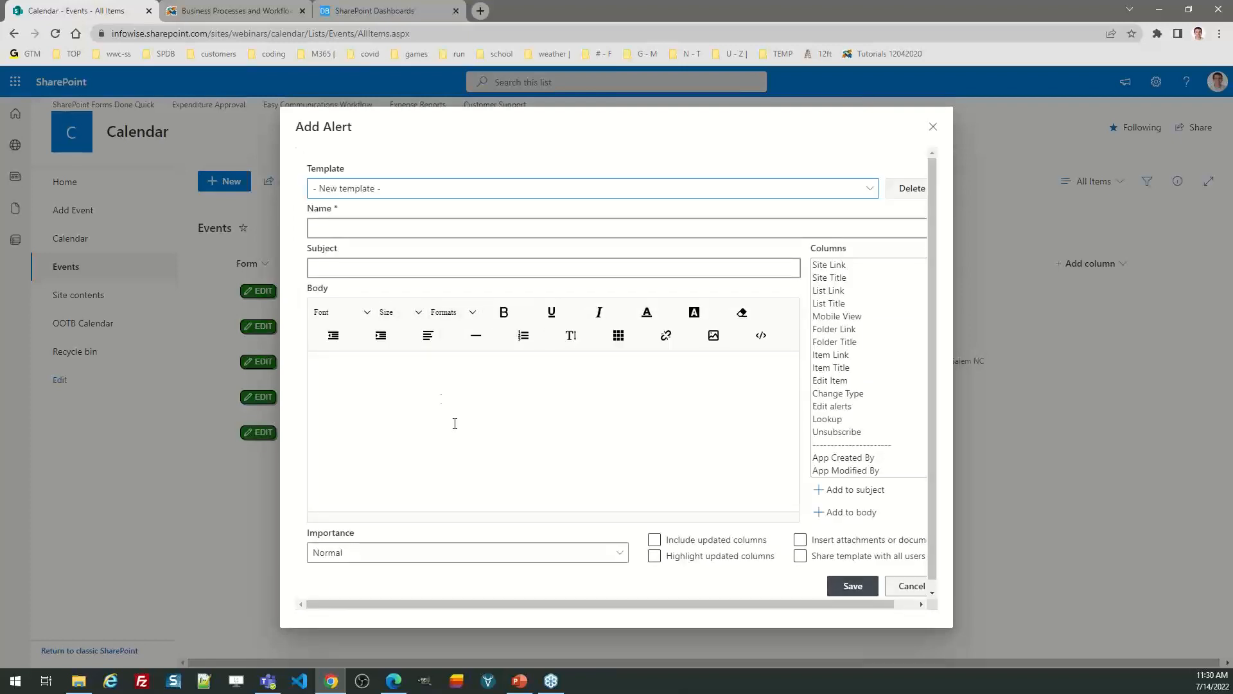
{"action": "left_click", "coordinate": [395, 193]}
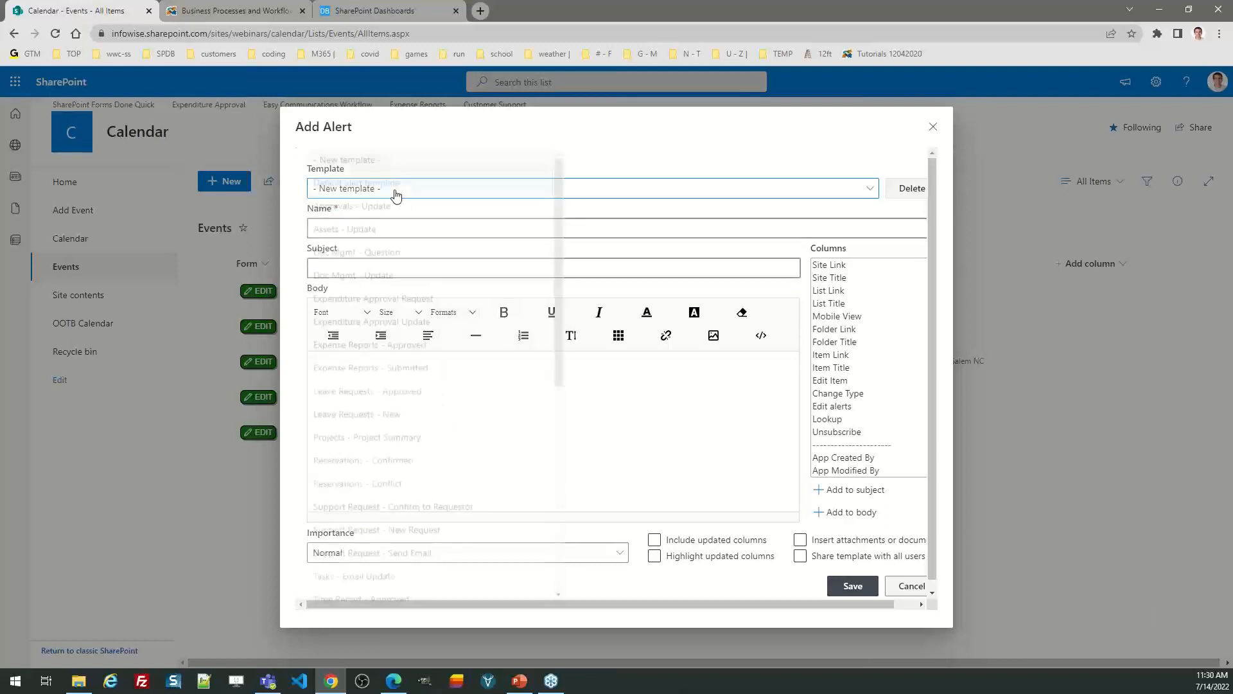
{"action": "left_click", "coordinate": [394, 231]}
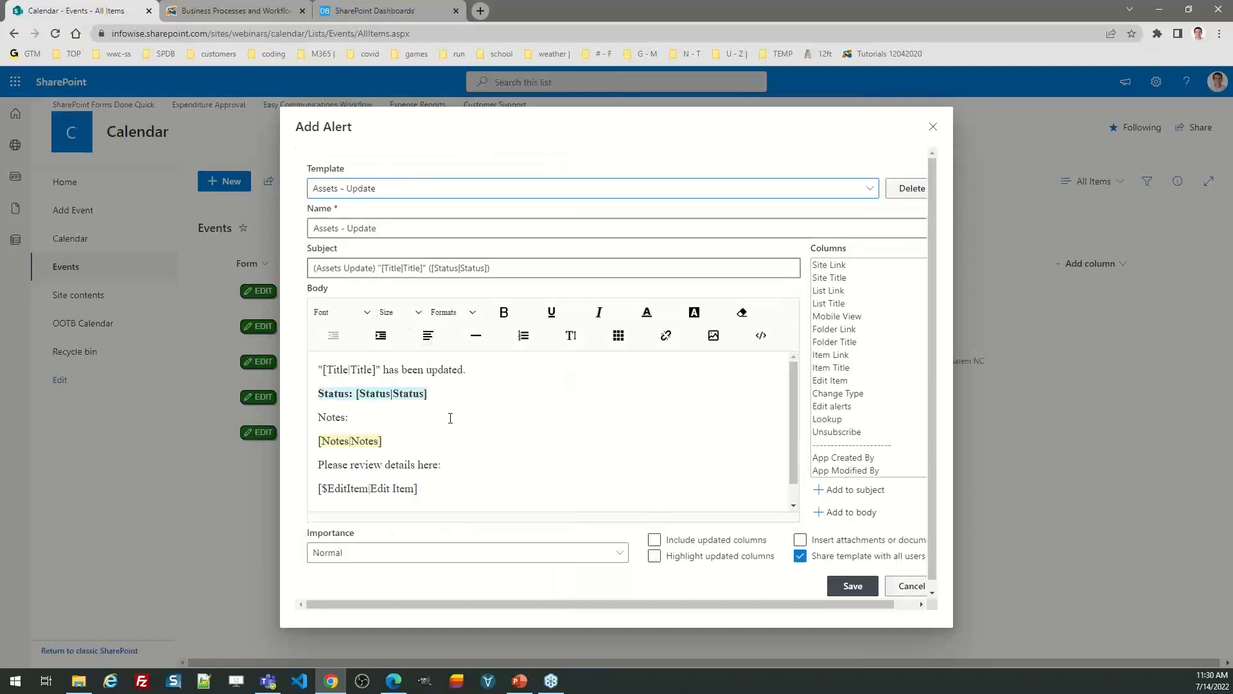
{"action": "left_click_drag", "start_coordinate": [483, 376], "coordinate": [312, 372]}
{"action": "left_click_drag", "start_coordinate": [449, 402], "coordinate": [360, 385]}
{"action": "left_click", "coordinate": [486, 381]}
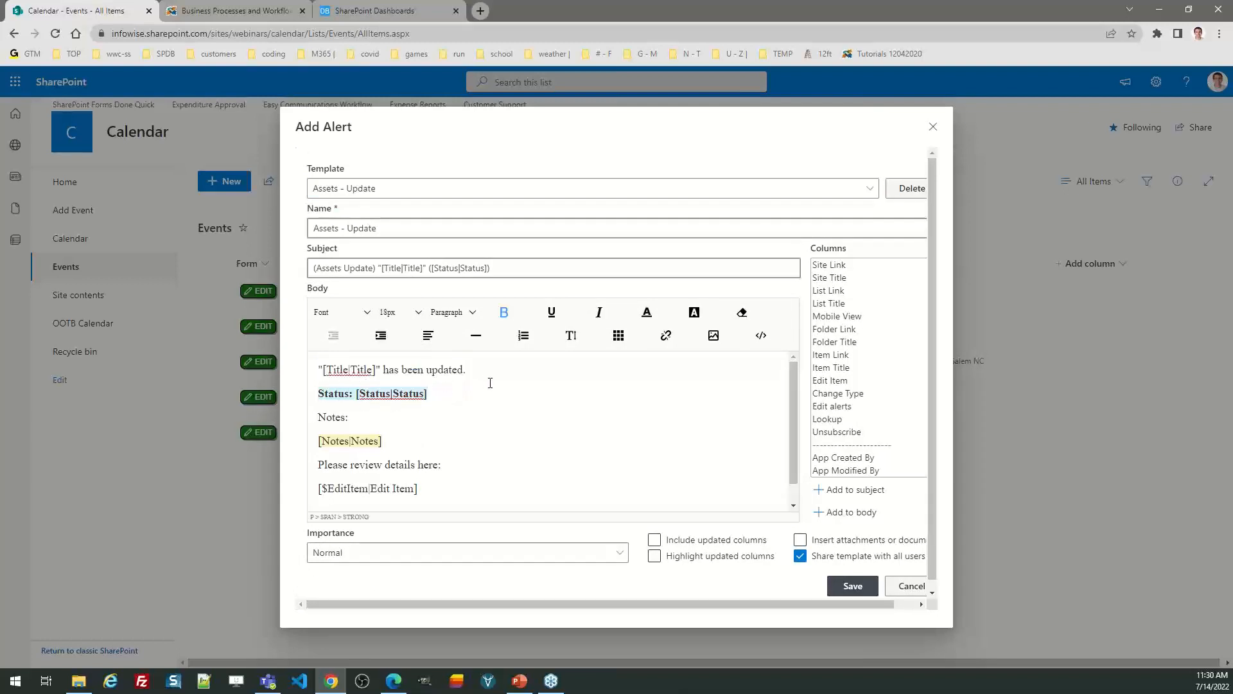
Return the template editor to a blank new template, and leave it and the alert profile without saving
{"action": "left_click", "coordinate": [441, 187]}
{"action": "left_click", "coordinate": [437, 166]}
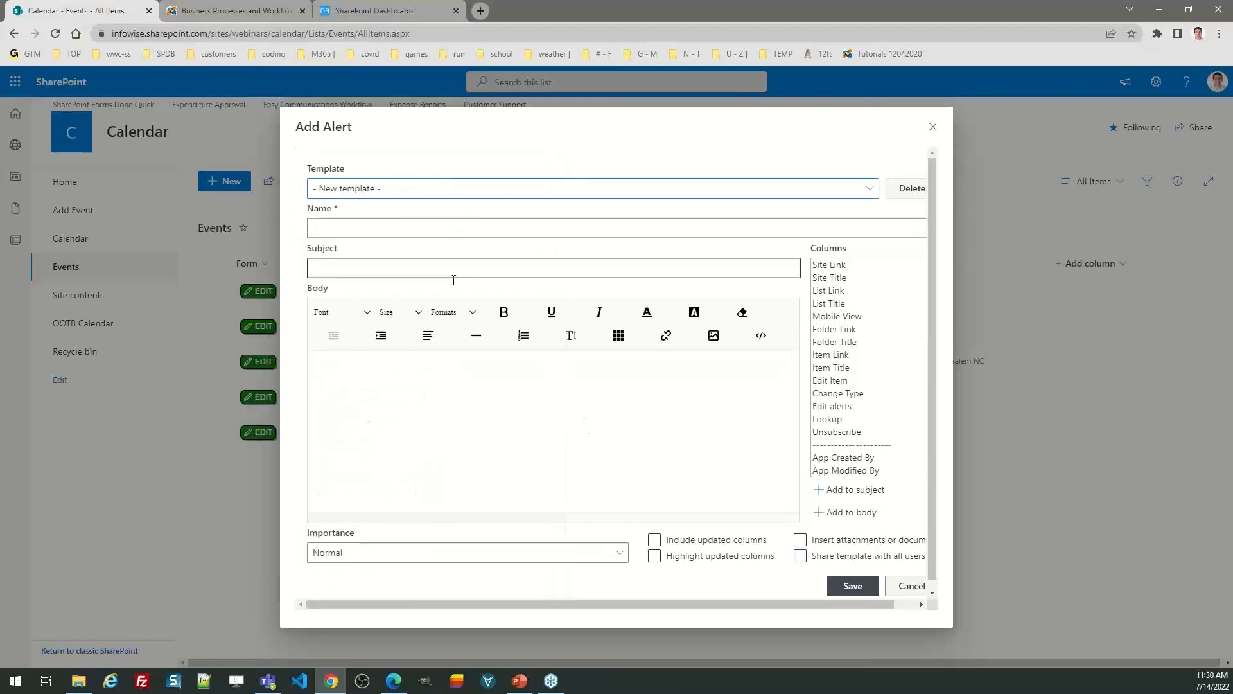
{"action": "left_click", "coordinate": [416, 396]}
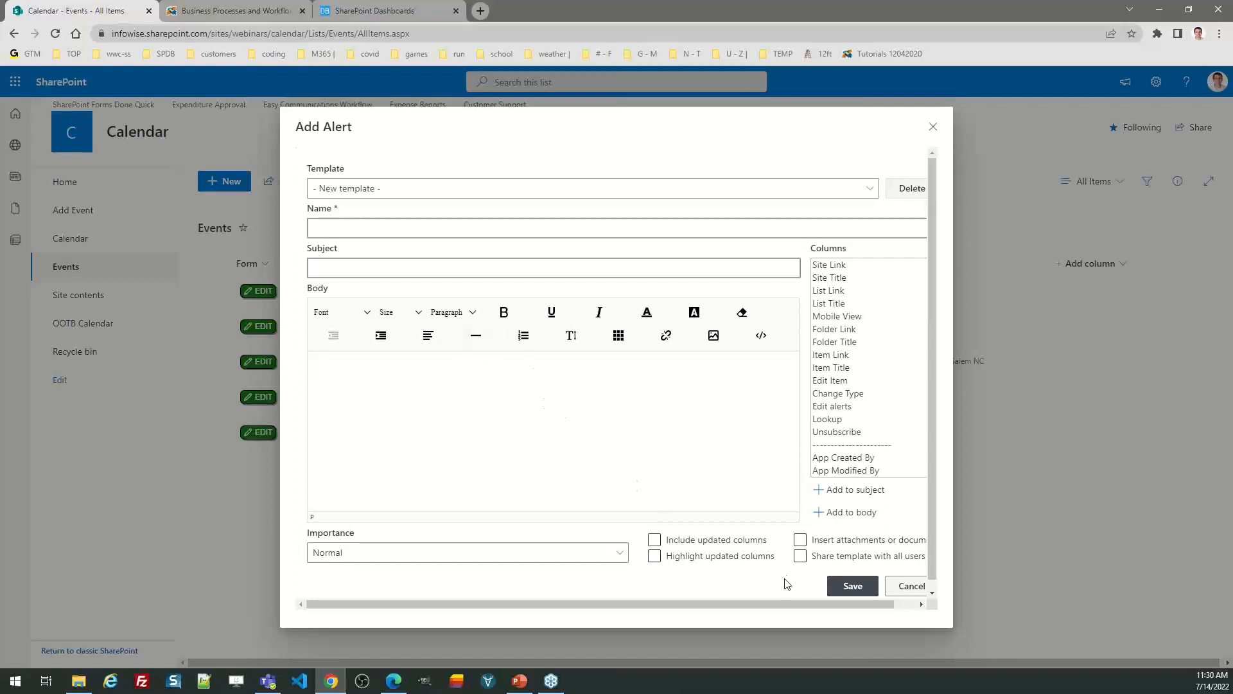
{"action": "left_click", "coordinate": [909, 586]}
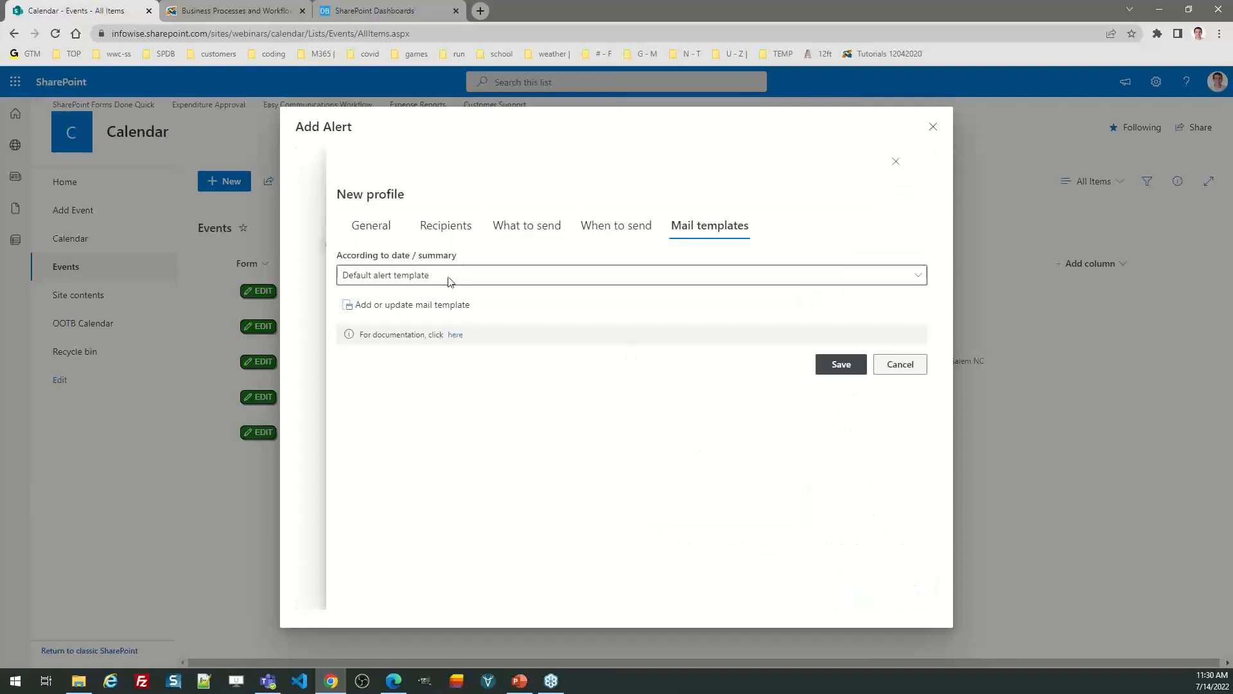
{"action": "left_click", "coordinate": [915, 365]}
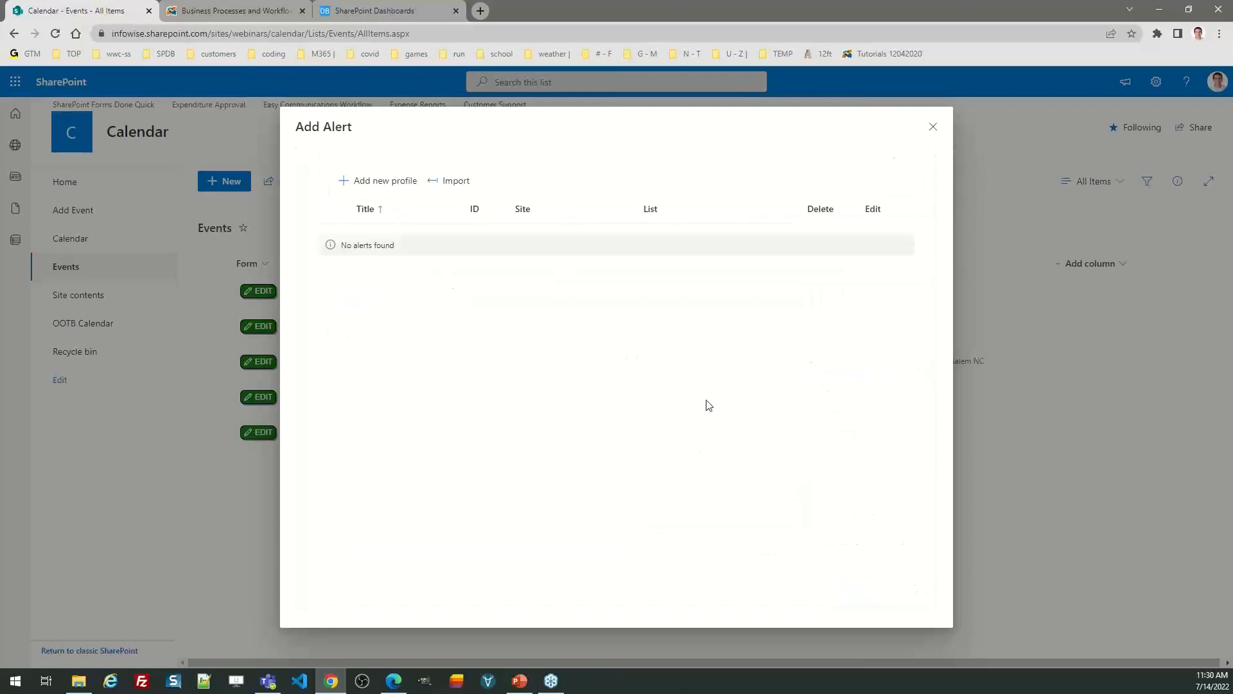
{"action": "left_click", "coordinate": [932, 127]}
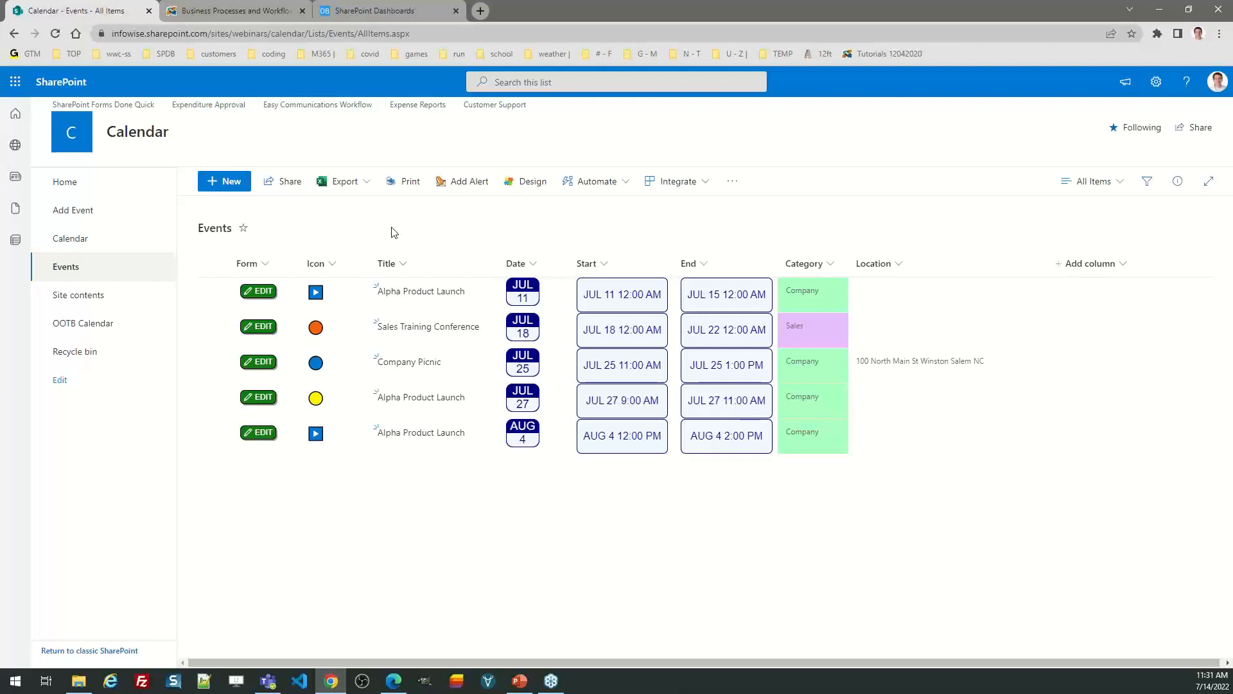
Enable the one-hour email reminder on the July 11 Alpha Product Launch event, and leave the form without saving
{"action": "left_click", "coordinate": [257, 294]}
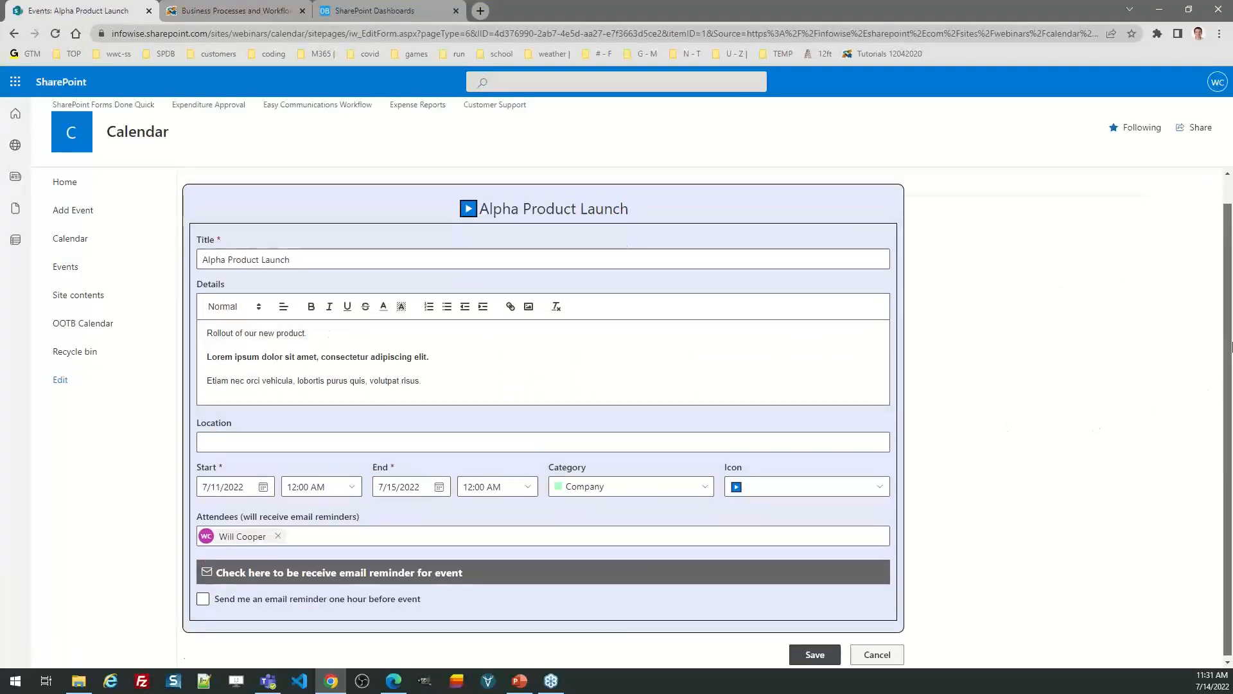
{"action": "left_click", "coordinate": [208, 598]}
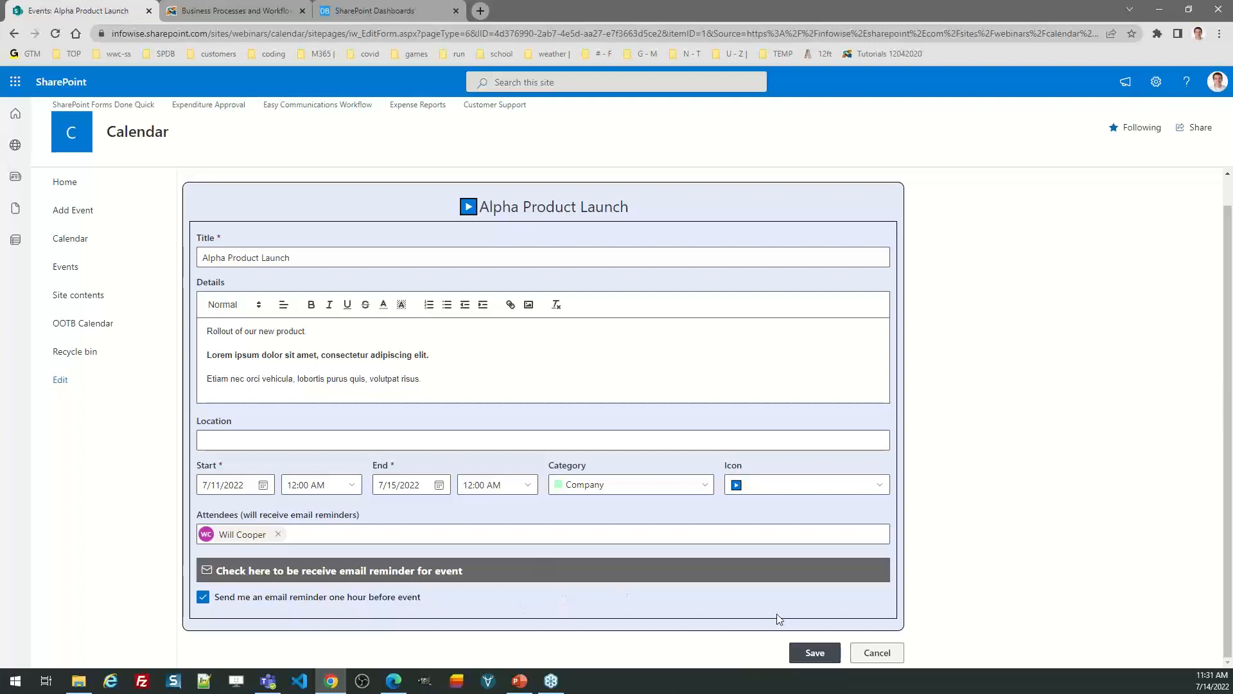
{"action": "left_click", "coordinate": [883, 655]}
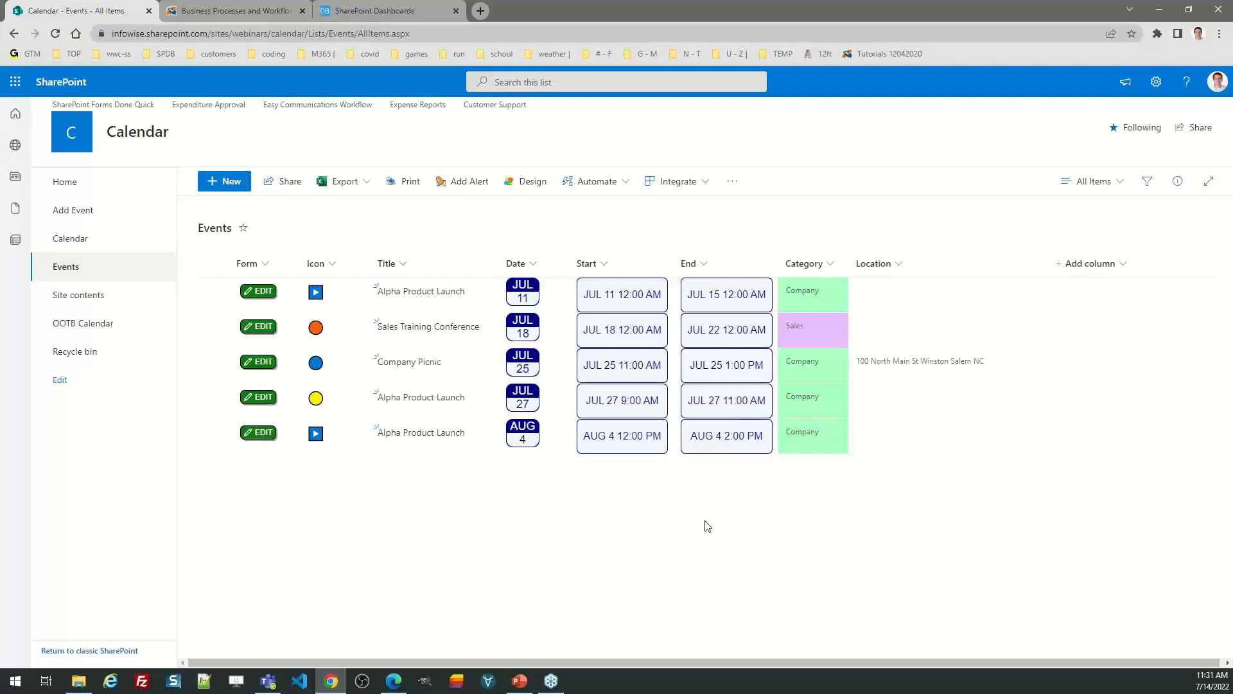
View the free trial and installation platform options on the Infowise website, and close them
{"action": "left_click", "coordinate": [265, 16]}
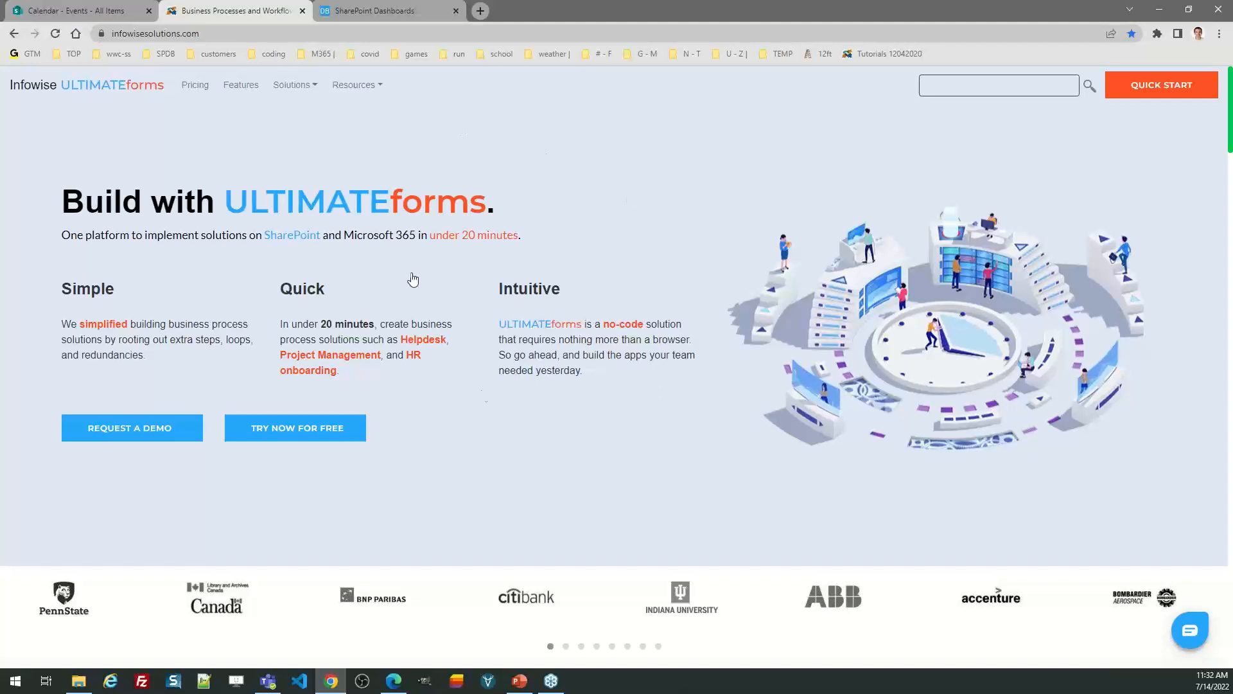
{"action": "left_click", "coordinate": [325, 434]}
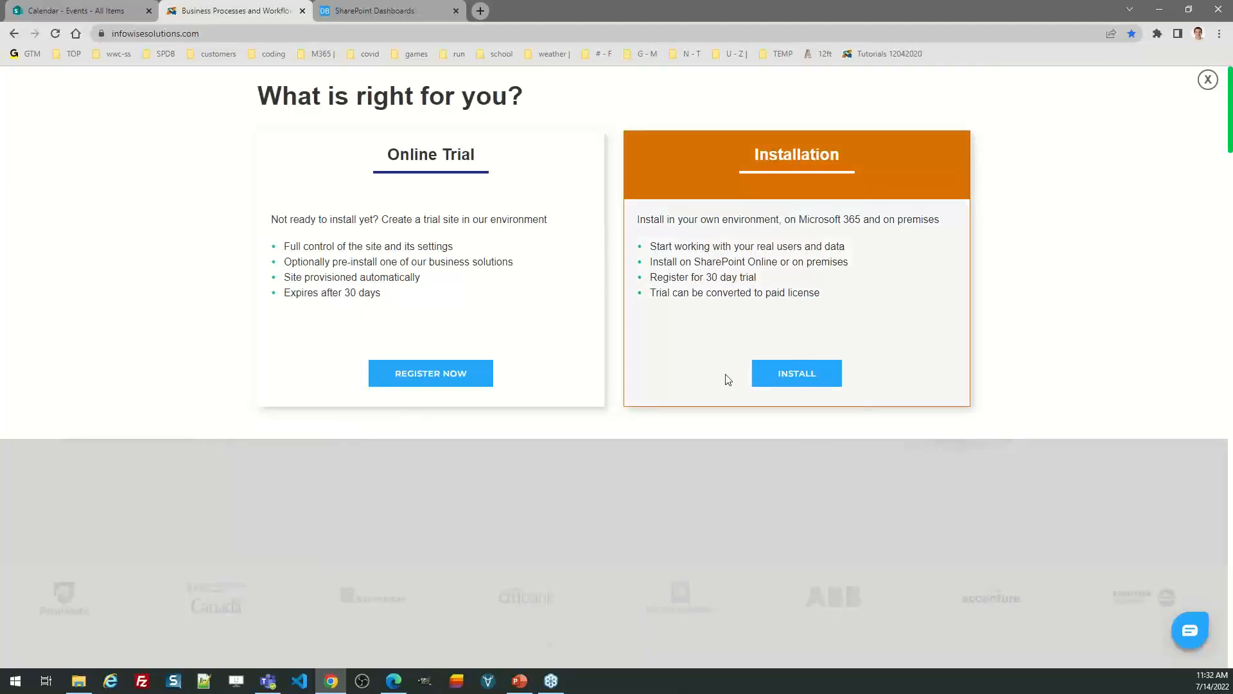
{"action": "left_click", "coordinate": [799, 375]}
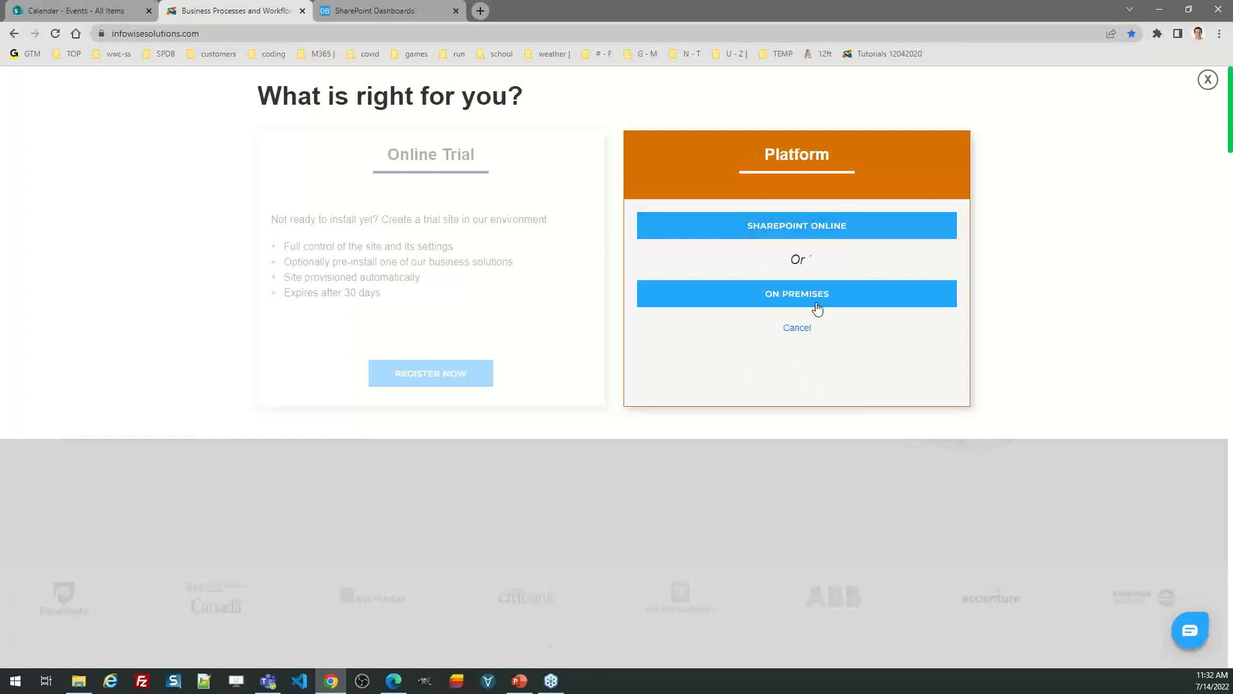
{"action": "left_click", "coordinate": [1207, 79]}
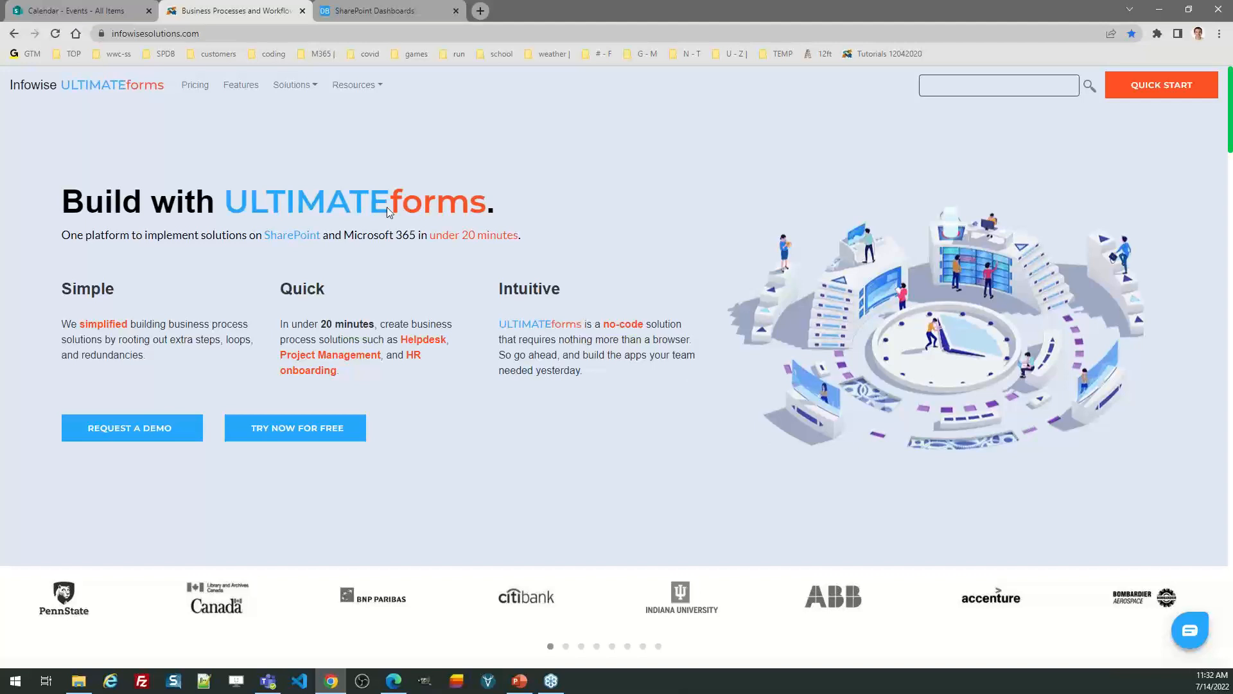
View the installable Infowise Webinars solutions for the Events list, and return to the list
{"action": "left_click", "coordinate": [104, 13]}
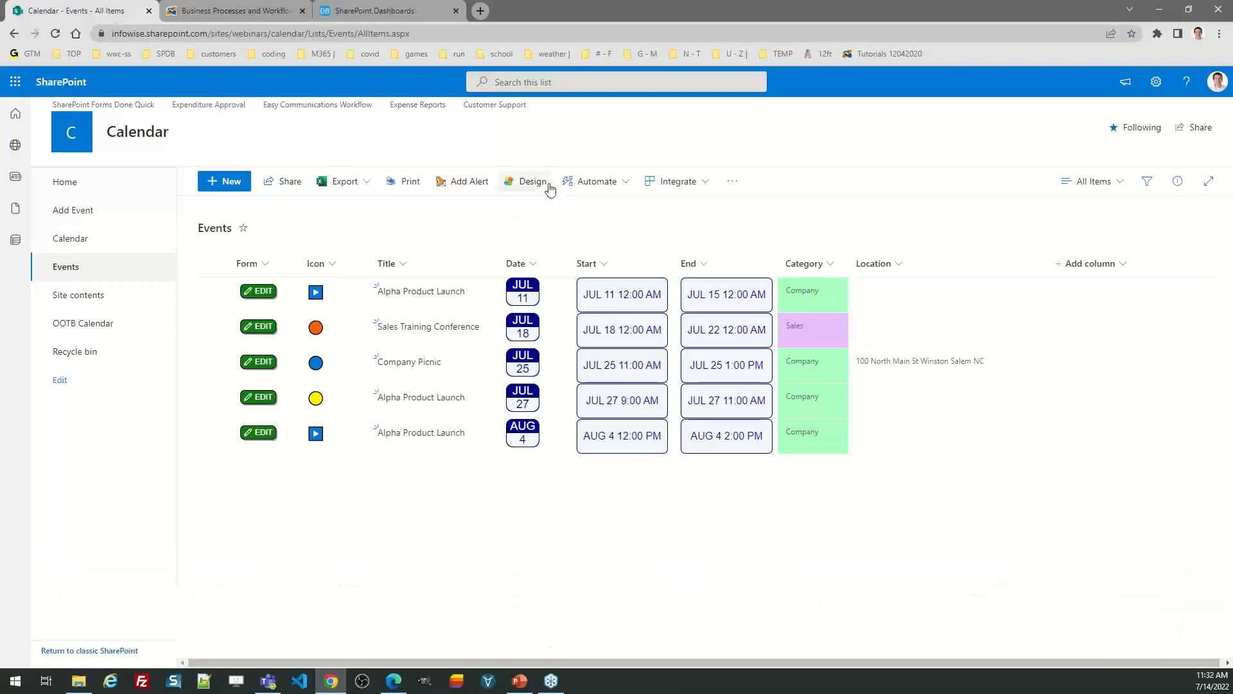
{"action": "left_click", "coordinate": [536, 185]}
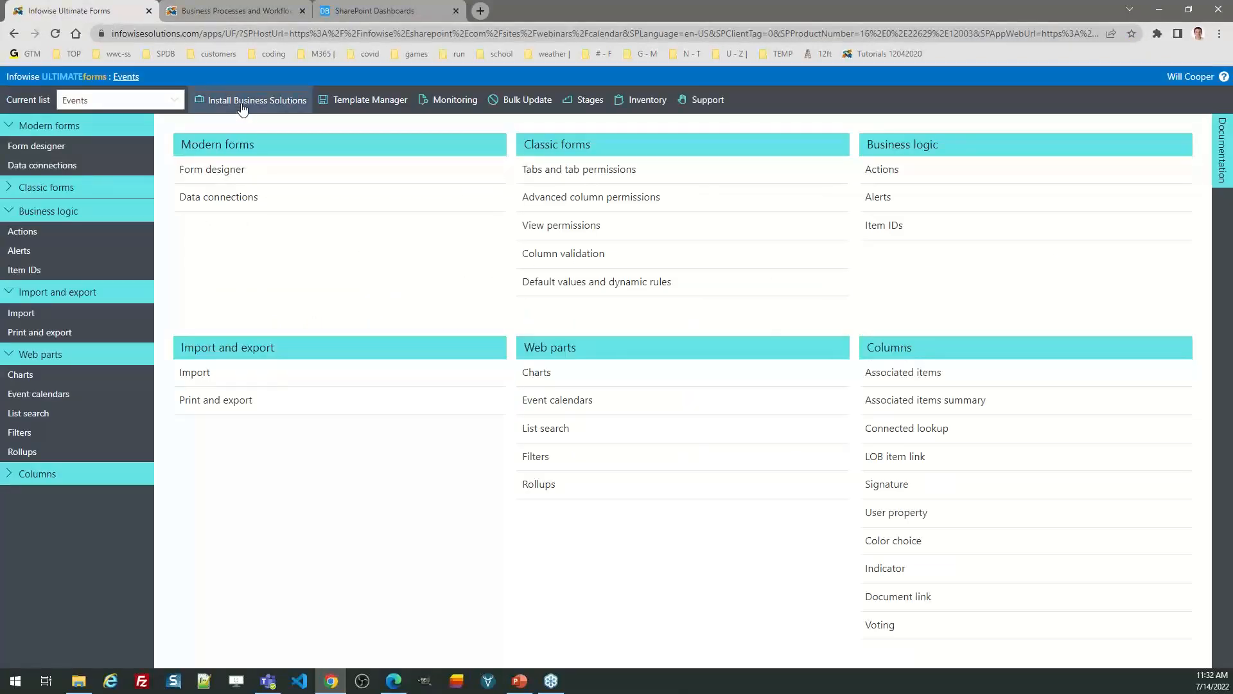
{"action": "left_click", "coordinate": [242, 106]}
{"action": "left_click", "coordinate": [328, 176]}
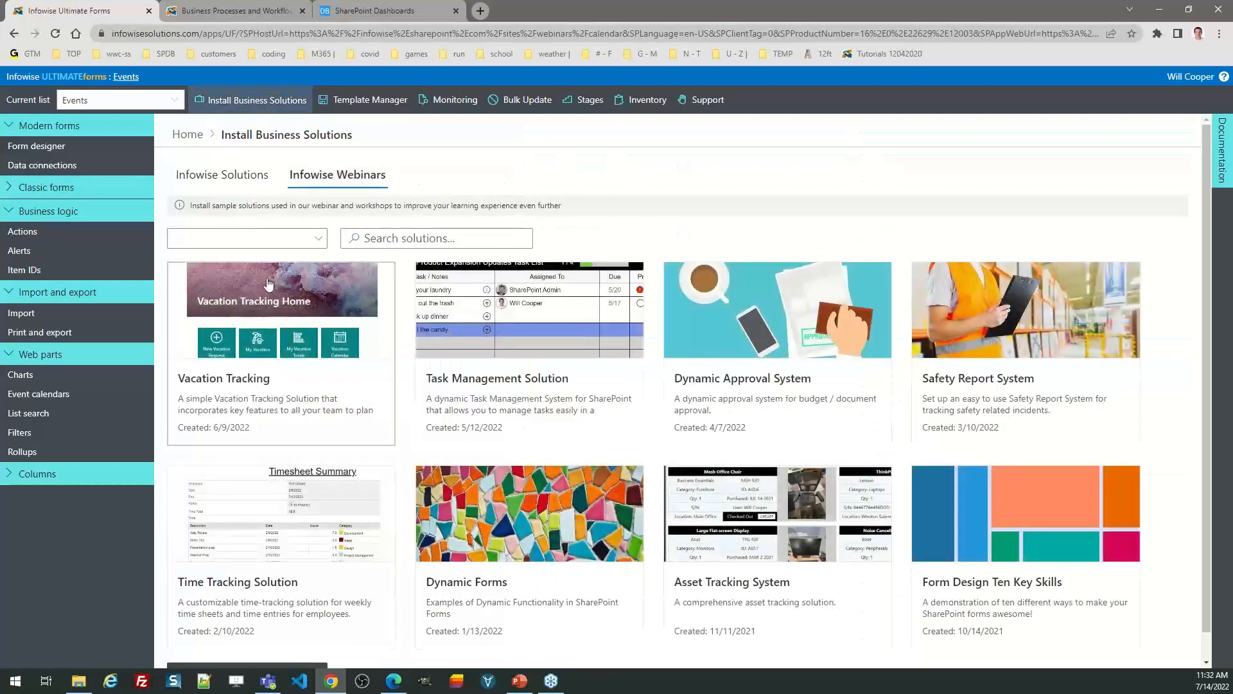
{"action": "left_click", "coordinate": [125, 76]}
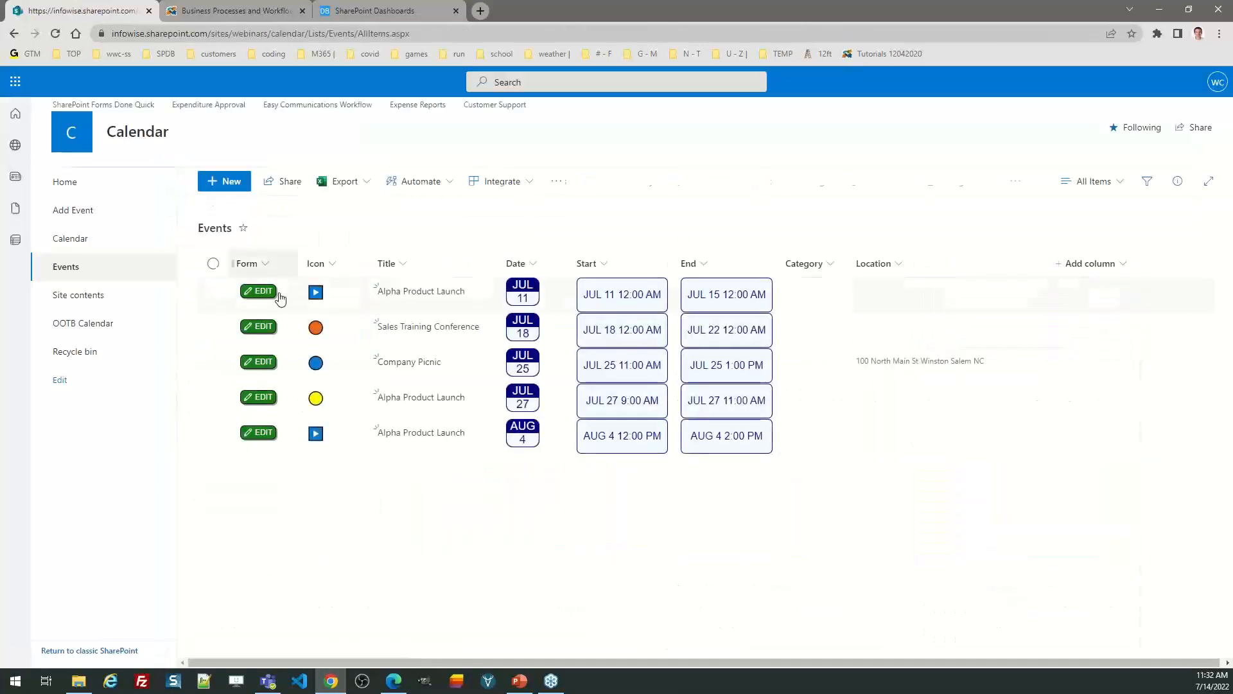
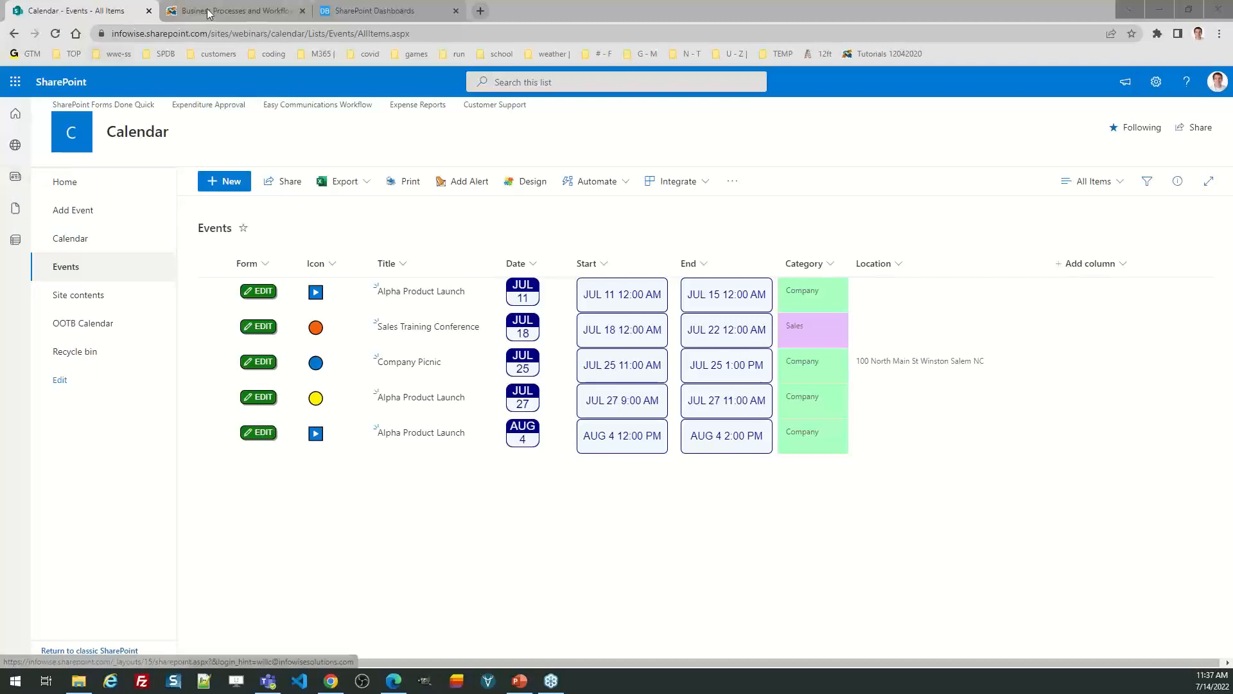
Look at the pricing page and the live demo request form on the Infowise website, and close the form
{"action": "left_click", "coordinate": [235, 10]}
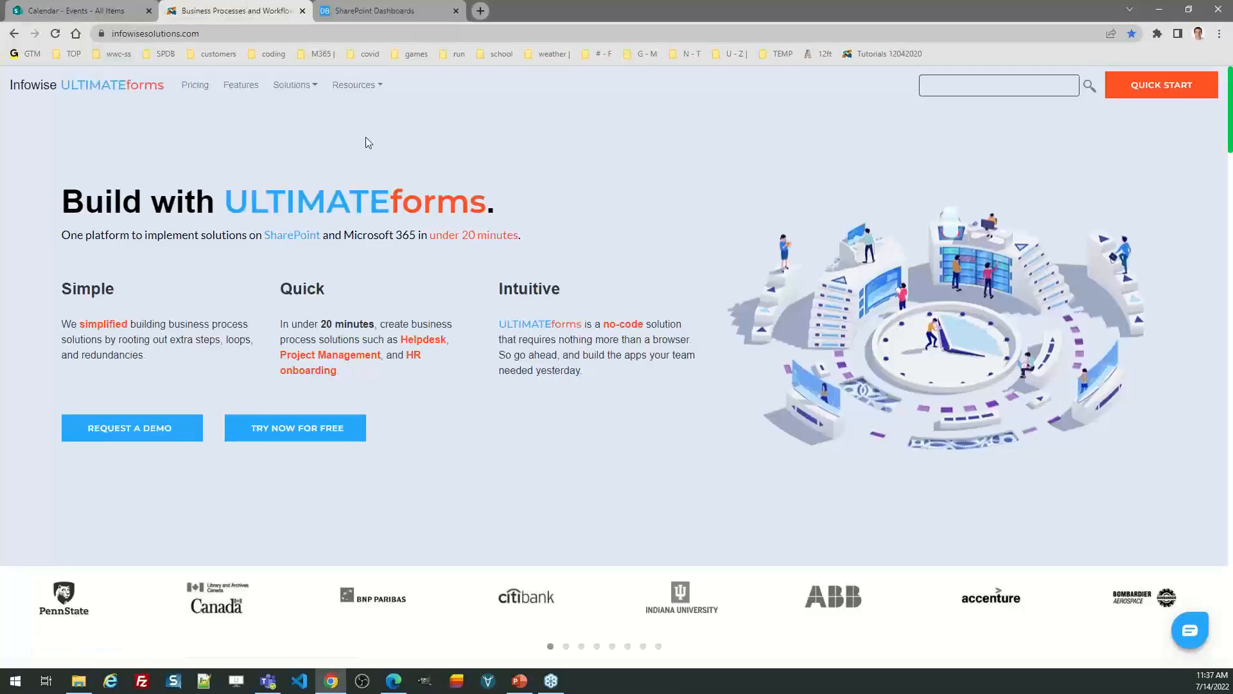
{"action": "left_click", "coordinate": [195, 85]}
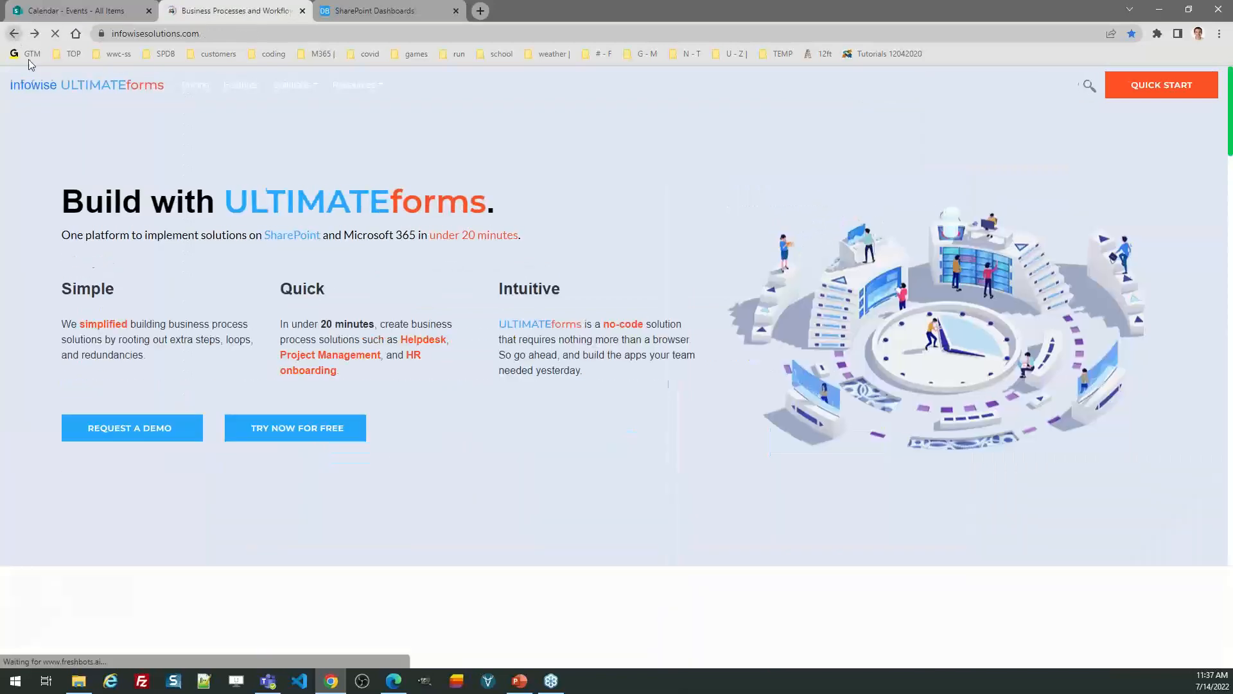
{"action": "left_click", "coordinate": [14, 35]}
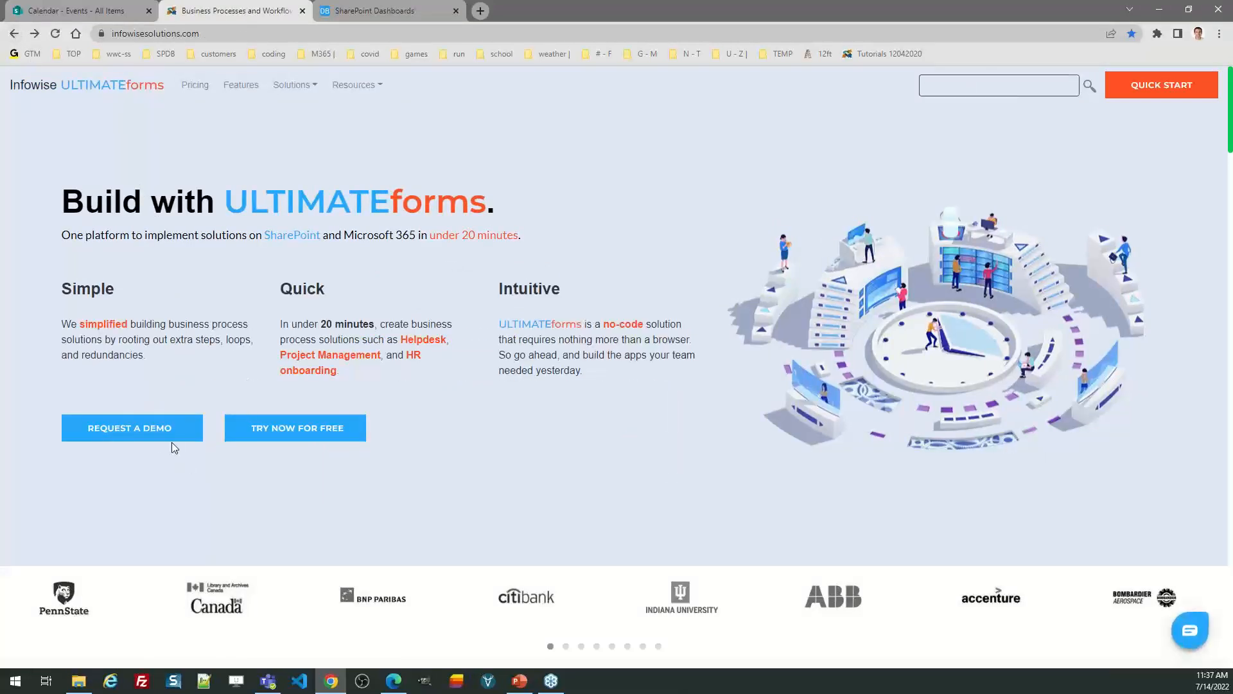
{"action": "left_click", "coordinate": [153, 437]}
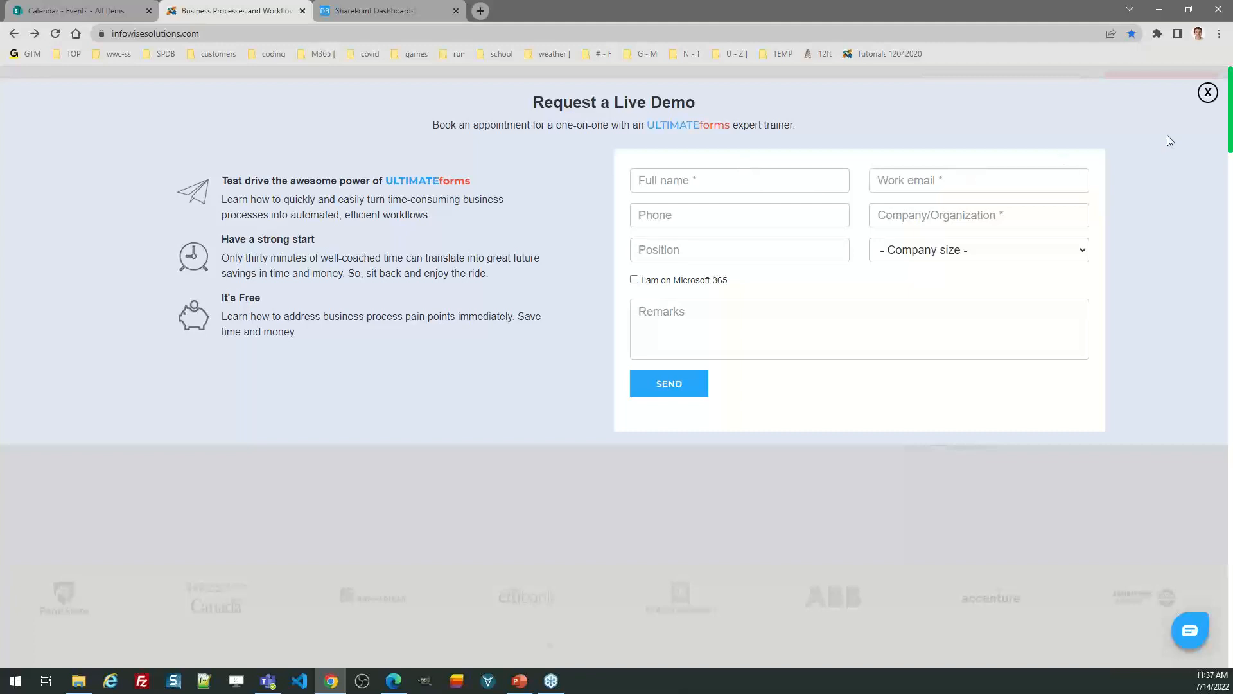
{"action": "left_click", "coordinate": [1207, 93]}
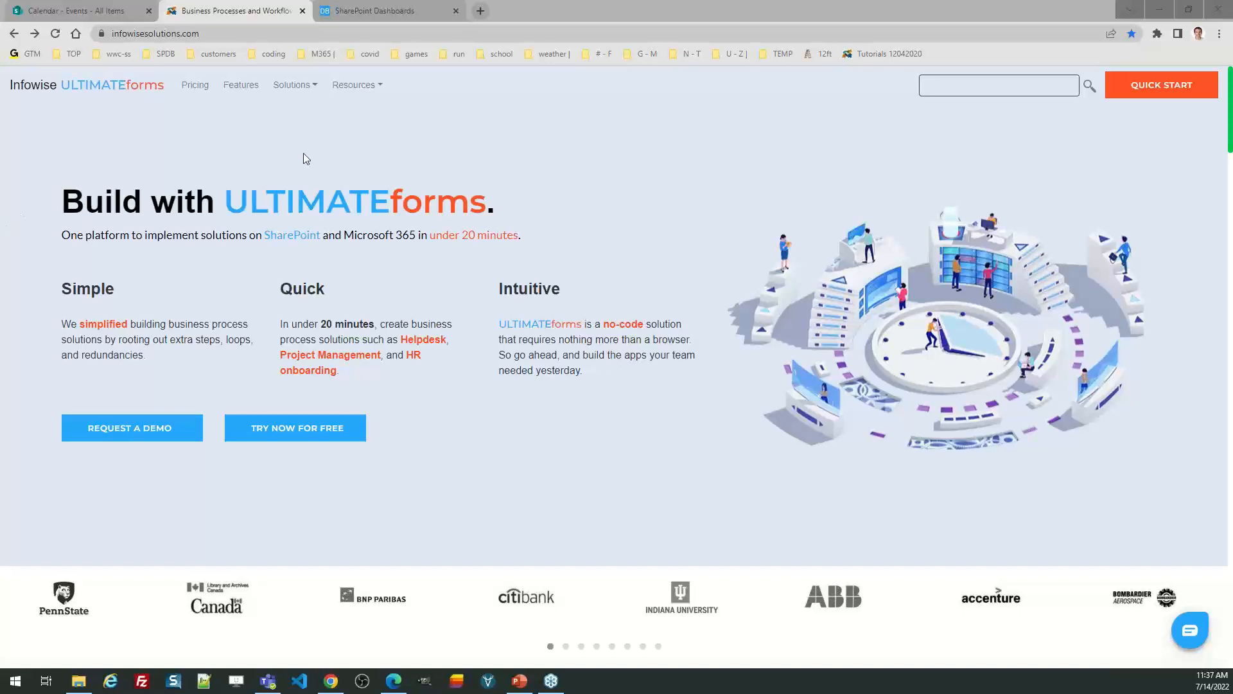
Switch to SharePoint Dashboards and examine the Buttons, Input and Dates templates in its Pro templates gallery
{"action": "left_click", "coordinate": [372, 11]}
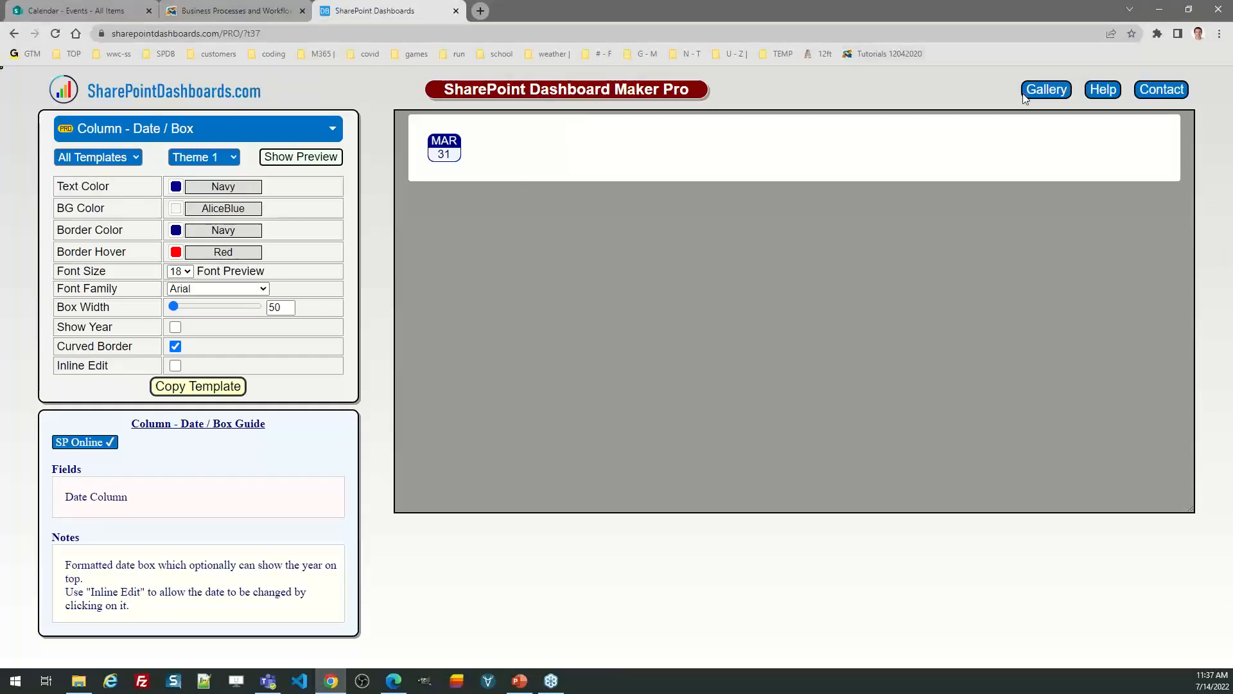
{"action": "left_click", "coordinate": [1045, 89]}
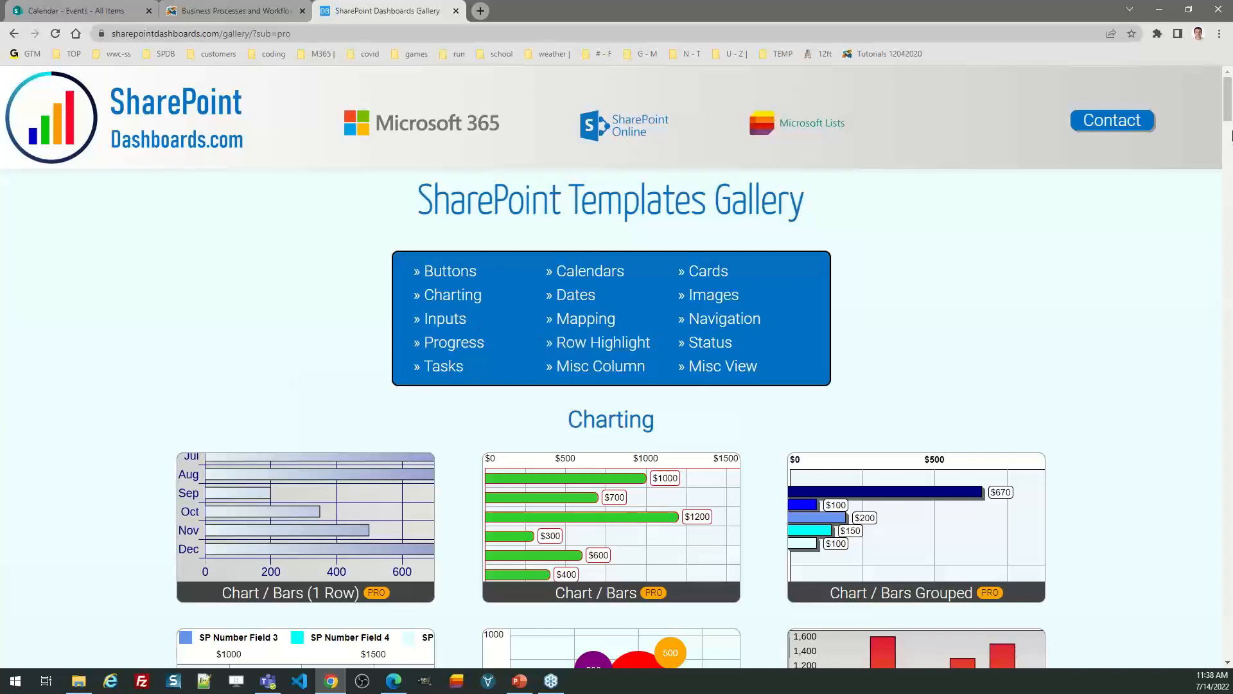
{"action": "left_click_drag", "start_coordinate": [1228, 110], "coordinate": [1228, 230]}
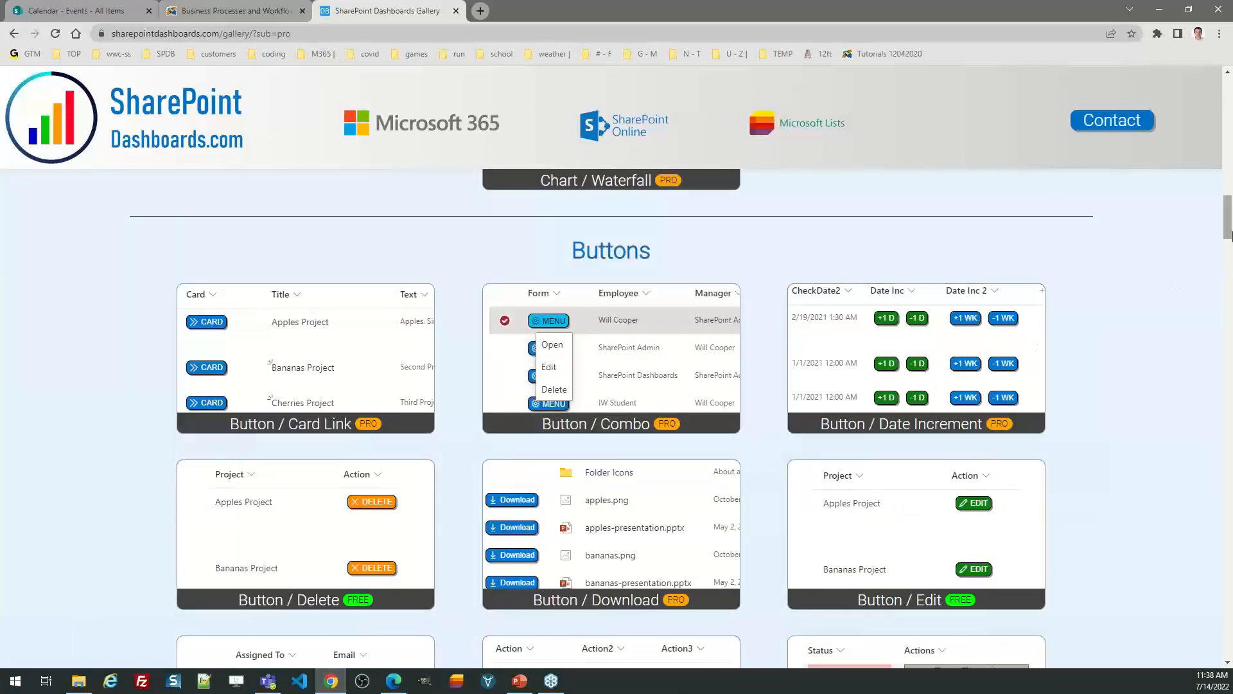
{"action": "left_click_drag", "start_coordinate": [1232, 226], "coordinate": [1232, 316]}
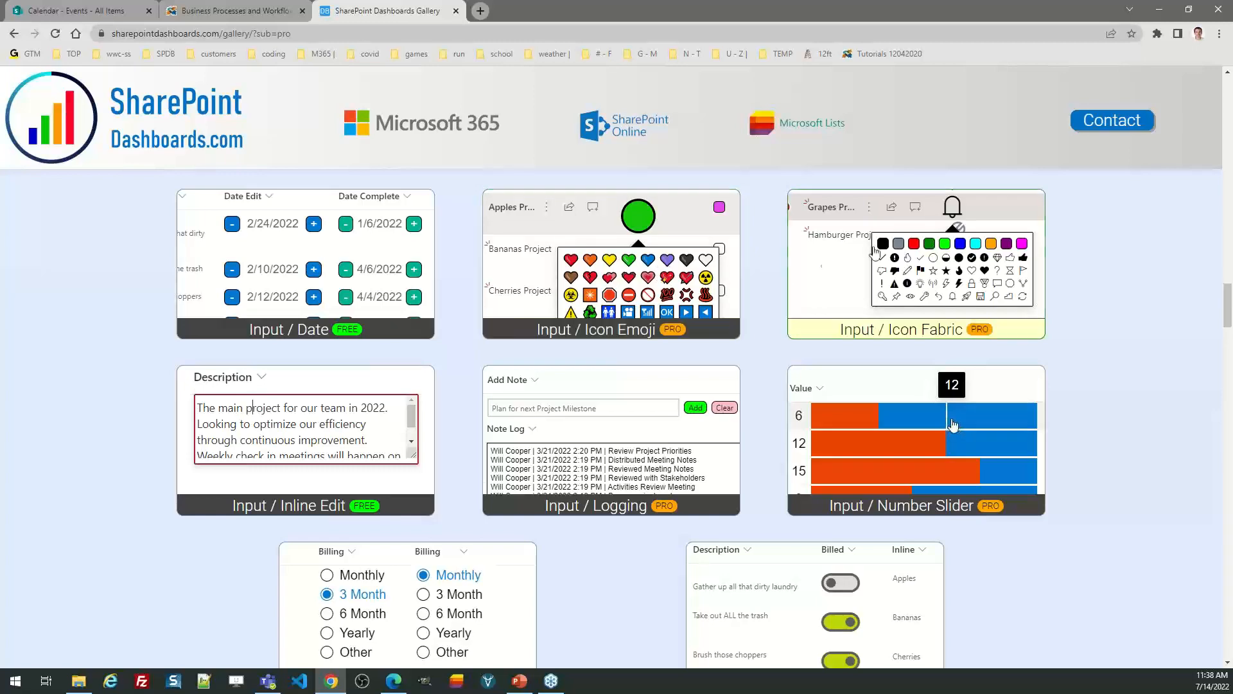
{"action": "left_click_drag", "start_coordinate": [1230, 302], "coordinate": [1230, 341]}
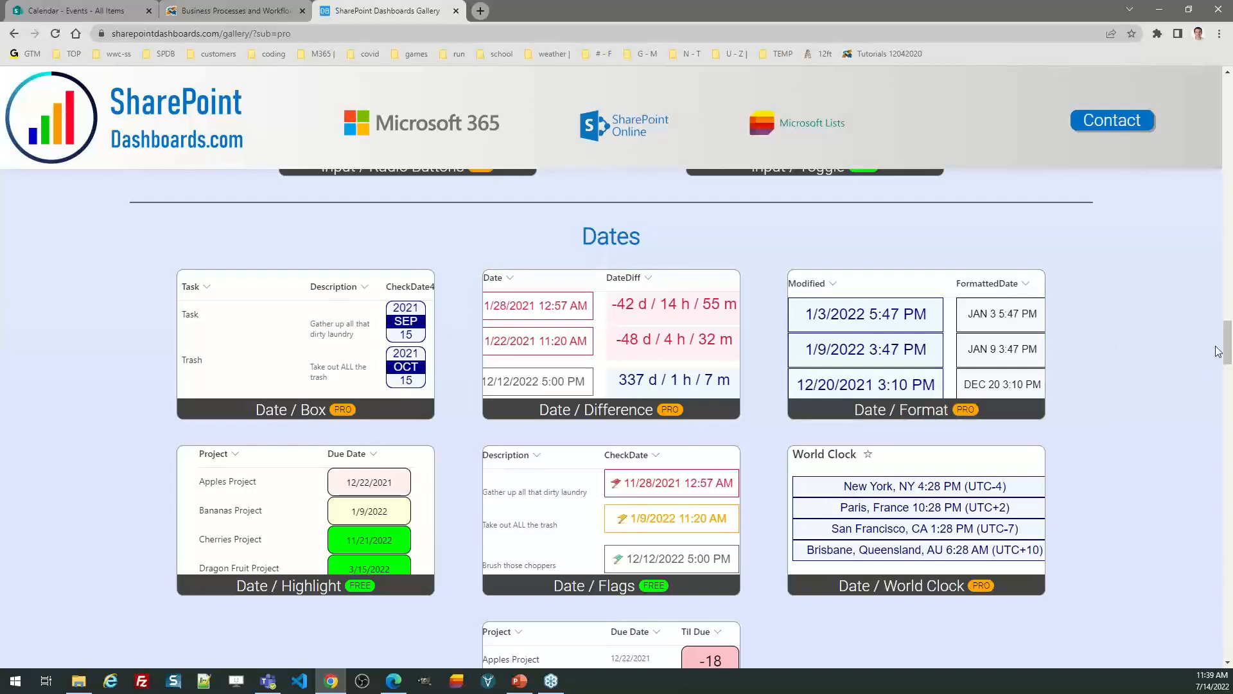
{"action": "left_click_drag", "start_coordinate": [1230, 351], "coordinate": [1229, 109]}
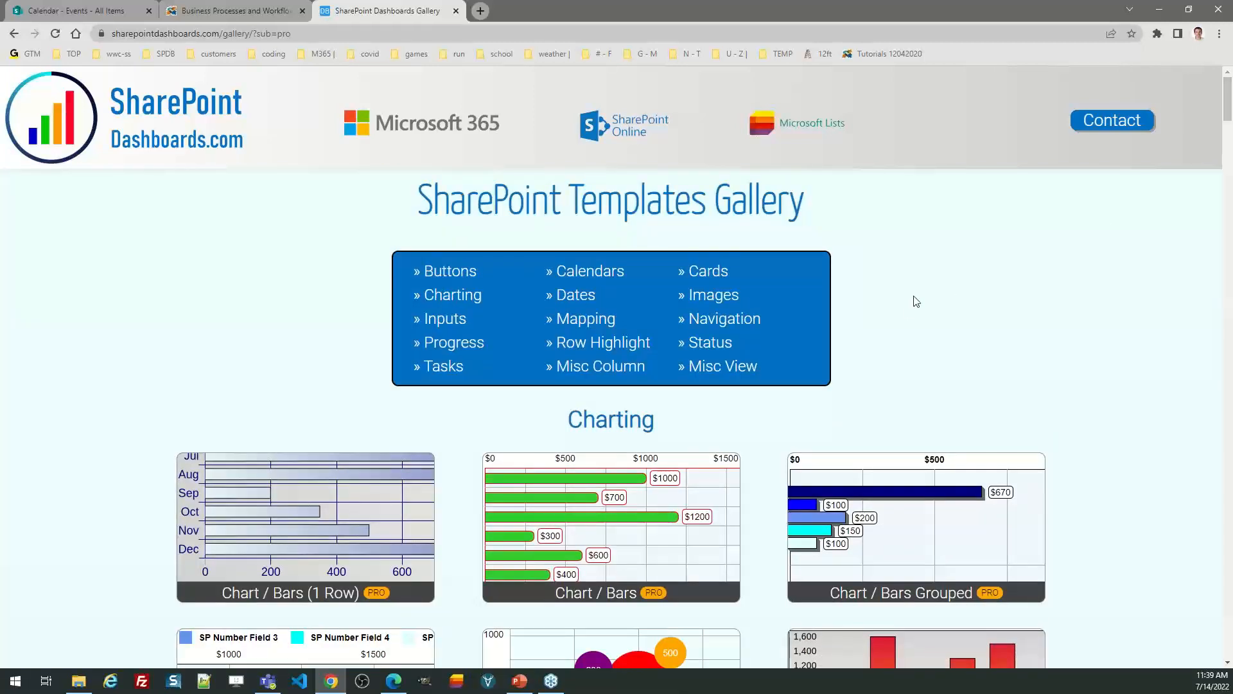
From the SharePoint Dashboards home page, get started with the public templates gallery and open the Date / Format template
{"action": "left_click", "coordinate": [166, 125]}
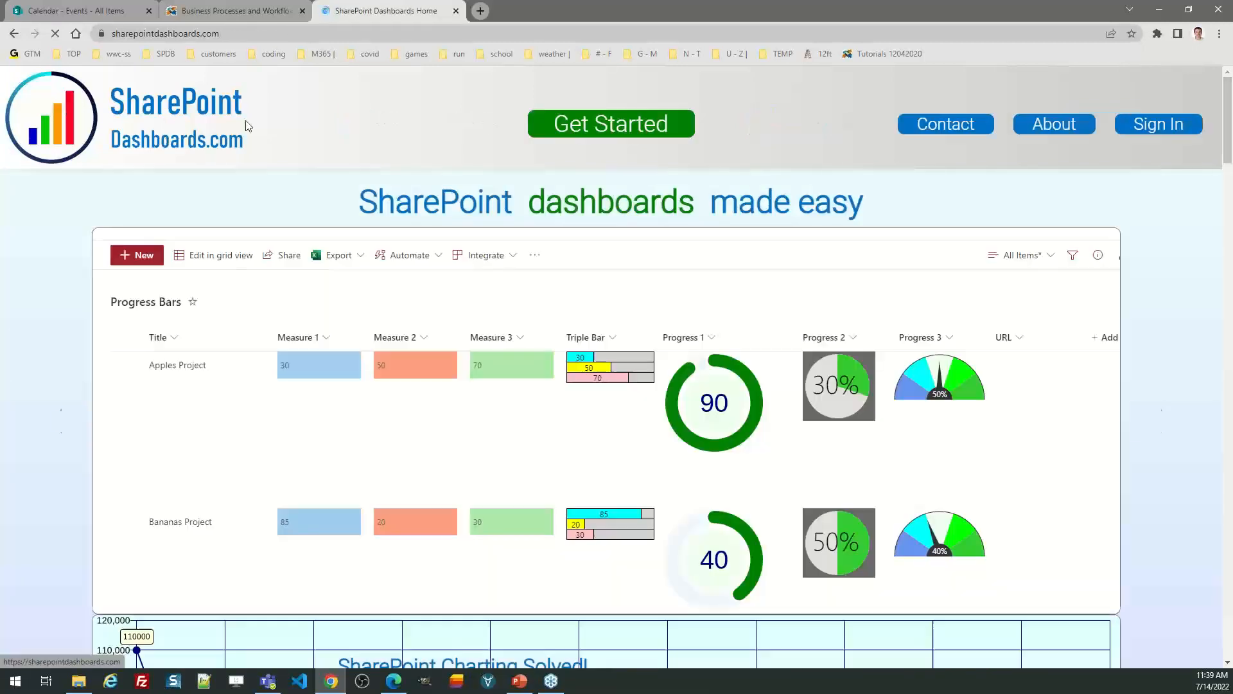
{"action": "left_click", "coordinate": [641, 139]}
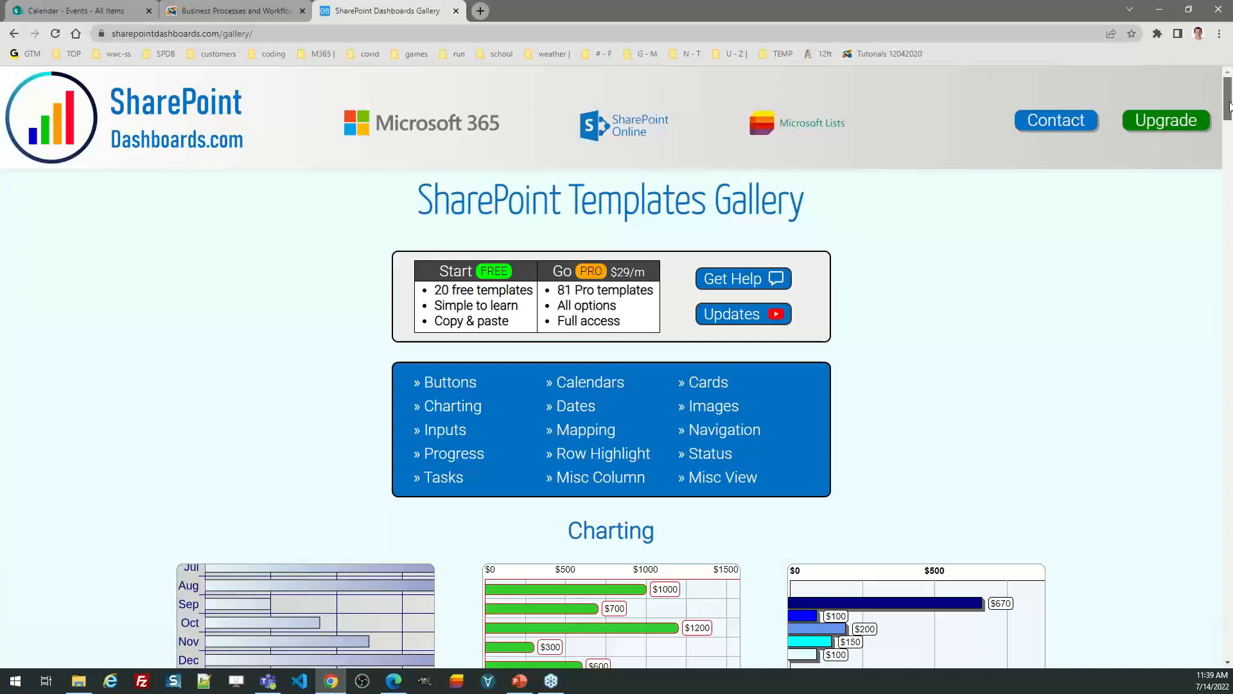
{"action": "left_click_drag", "start_coordinate": [1230, 106], "coordinate": [1230, 356]}
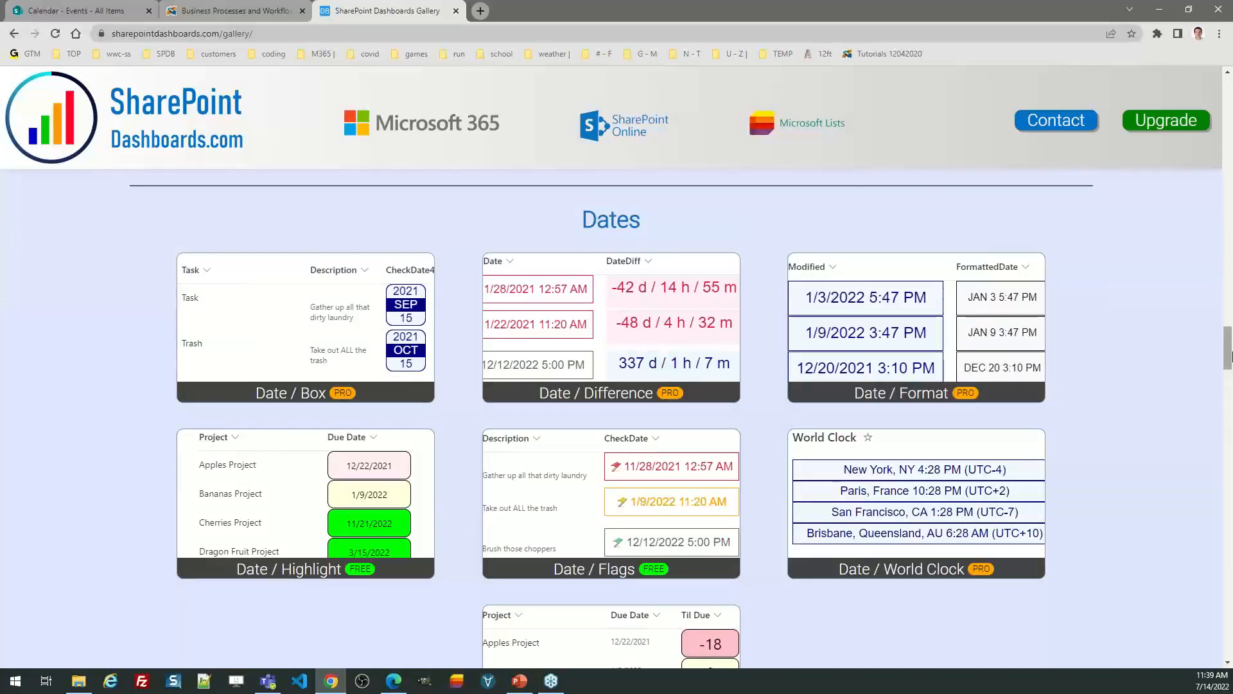
{"action": "left_click", "coordinate": [929, 325]}
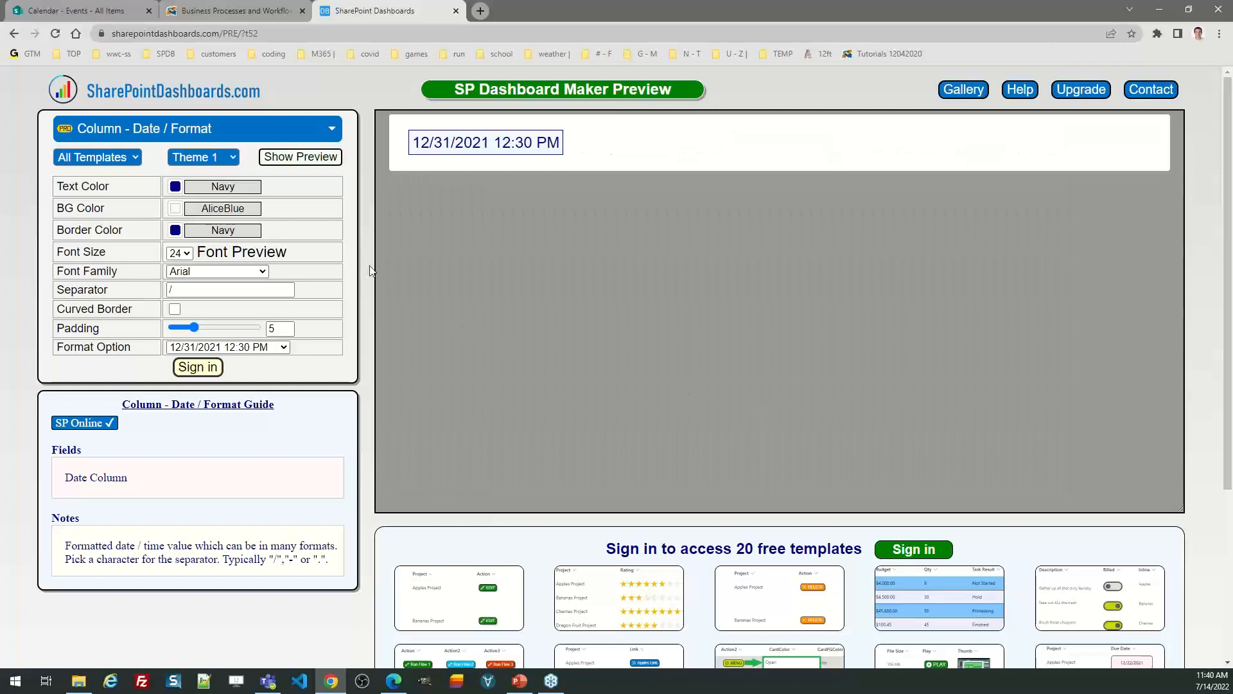
Preview Theme 2 and Theme 3 on the Date / Format template, and return it to Theme 1
{"action": "left_click", "coordinate": [233, 159]}
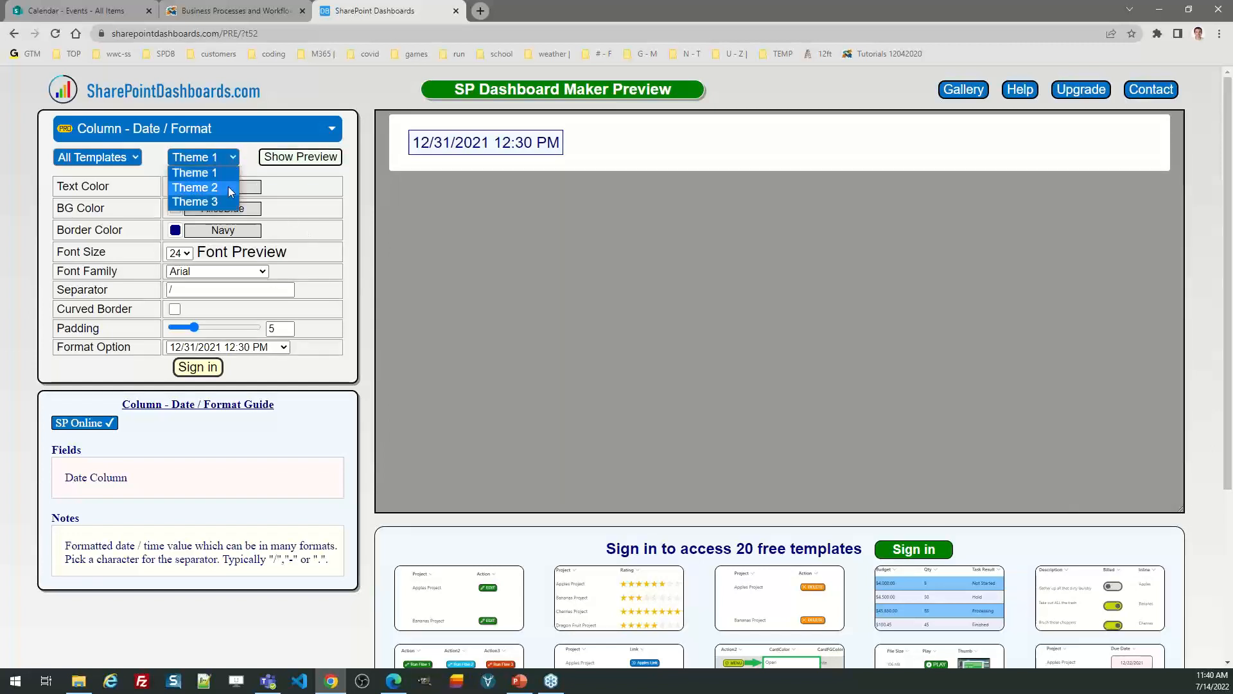
{"action": "left_click", "coordinate": [229, 186]}
{"action": "left_click", "coordinate": [230, 164]}
{"action": "left_click", "coordinate": [229, 202]}
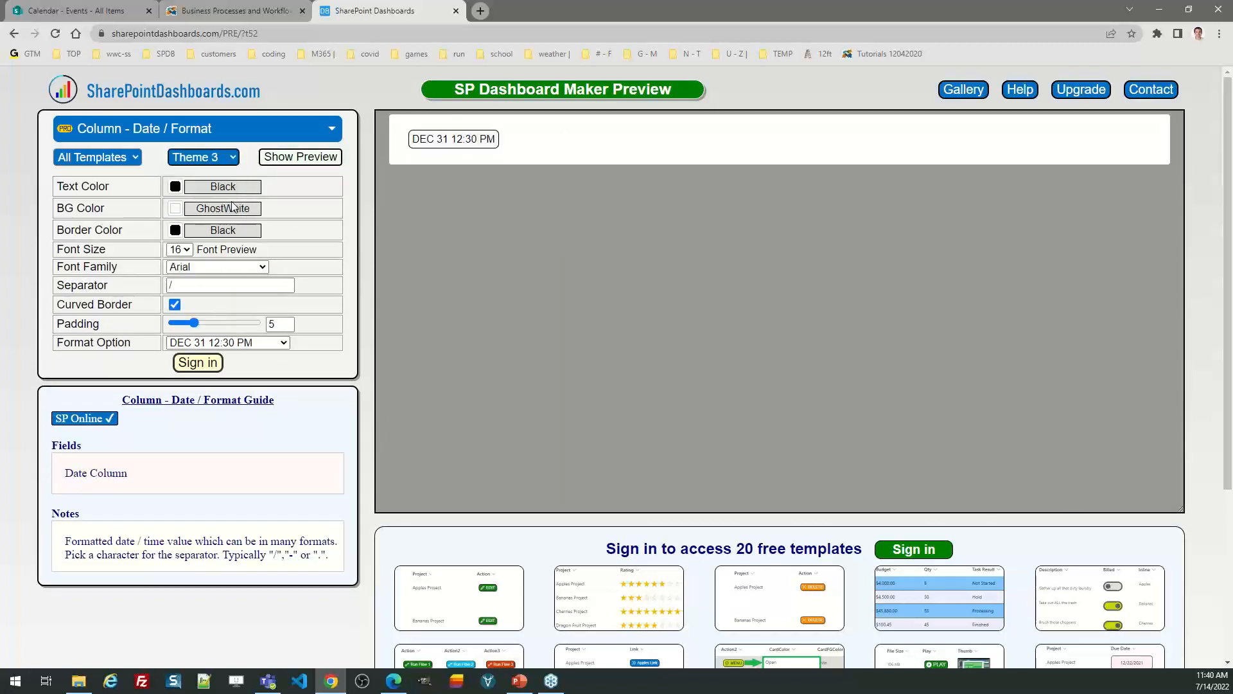
{"action": "left_click", "coordinate": [226, 160]}
{"action": "left_click", "coordinate": [224, 174]}
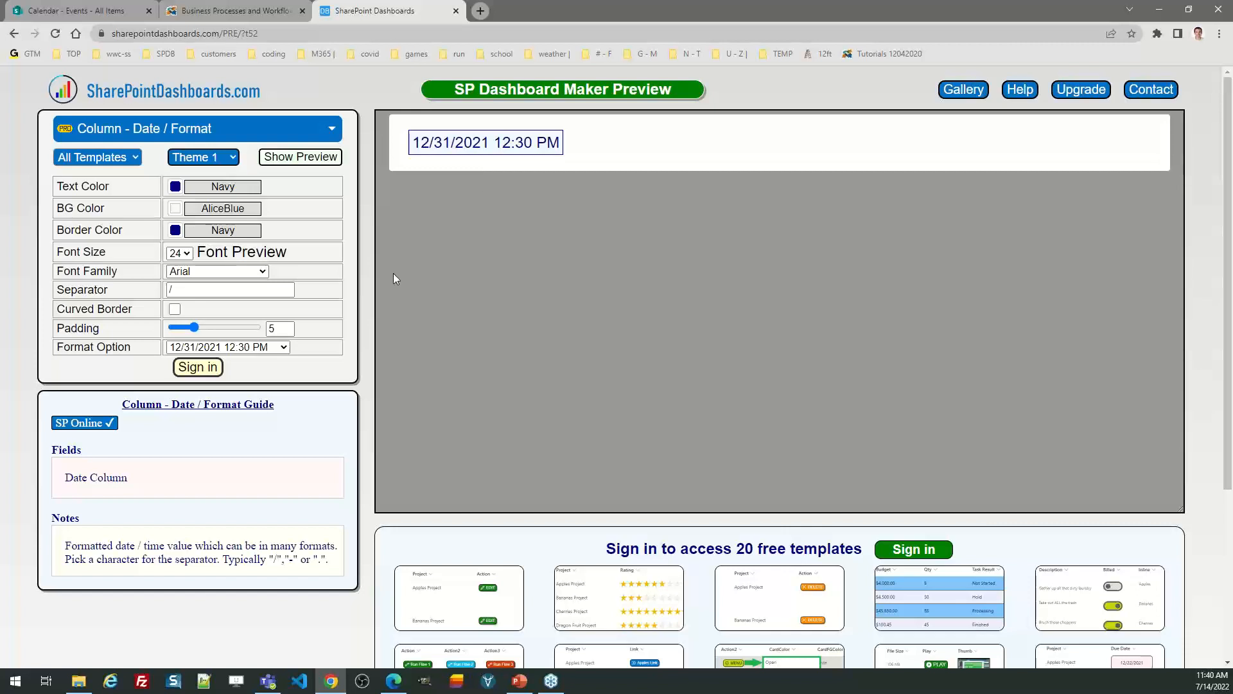
Preview the DEC 31 format option on the date template, and return it to 12/31/2021 12:30 PM
{"action": "left_click", "coordinate": [282, 349]}
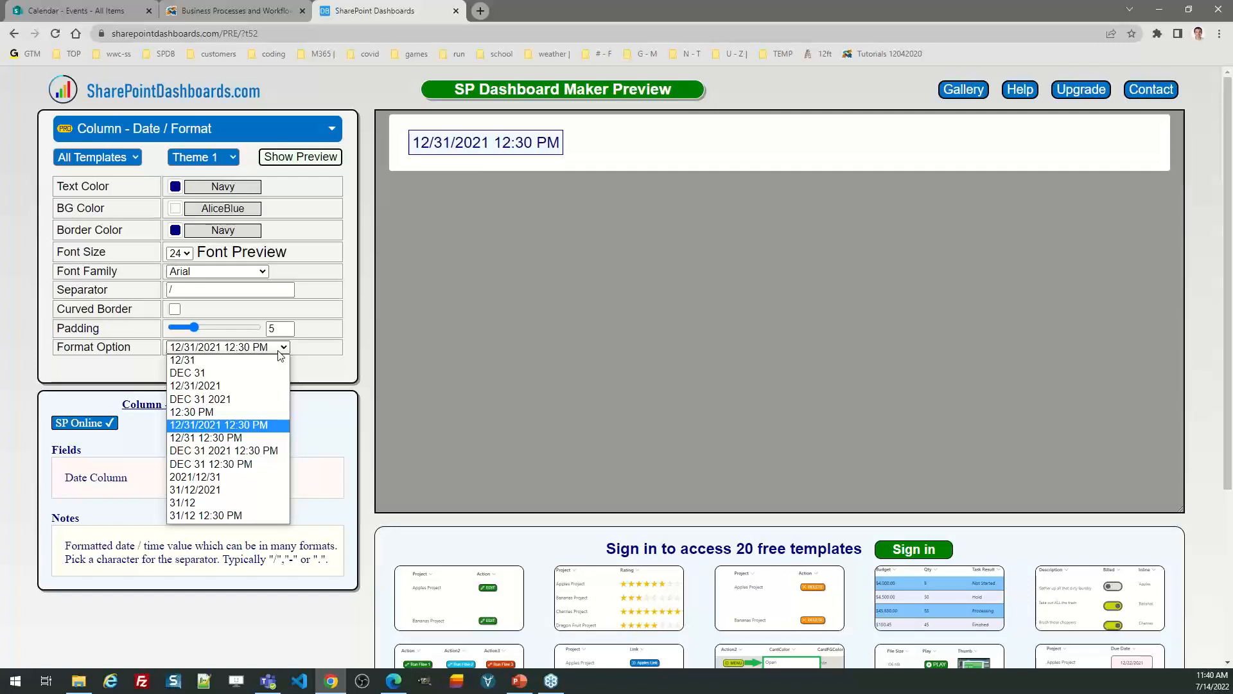
{"action": "left_click", "coordinate": [248, 373]}
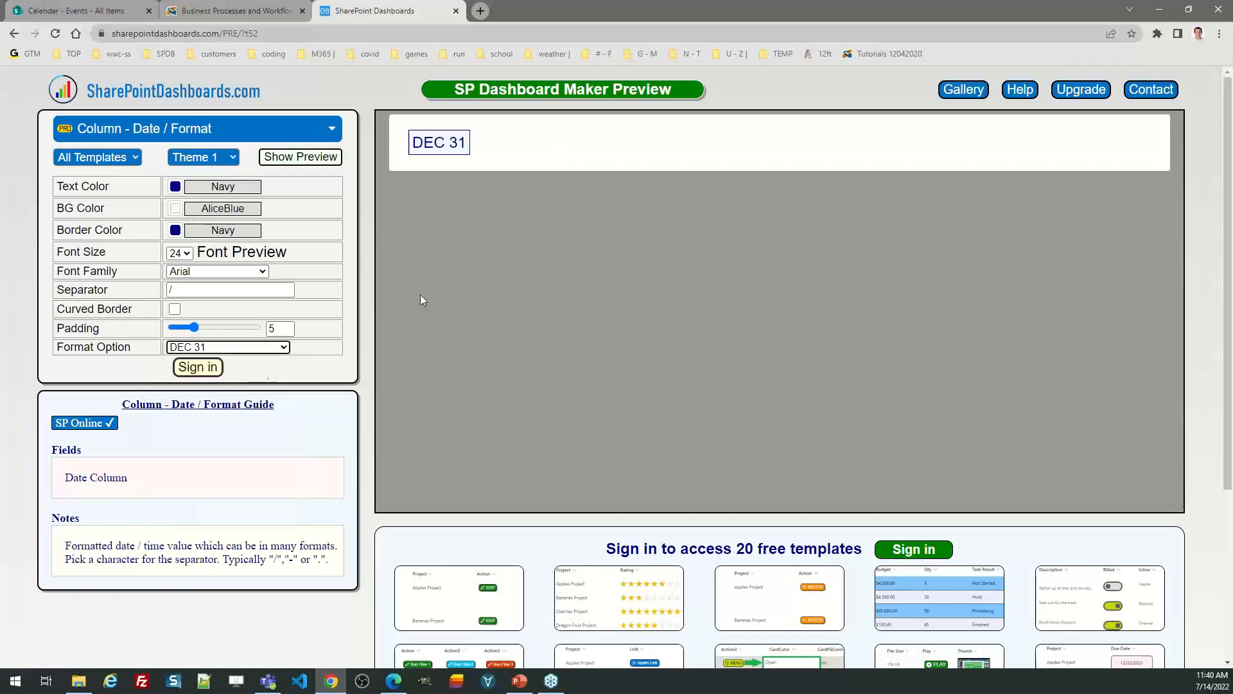
{"action": "left_click", "coordinate": [279, 349]}
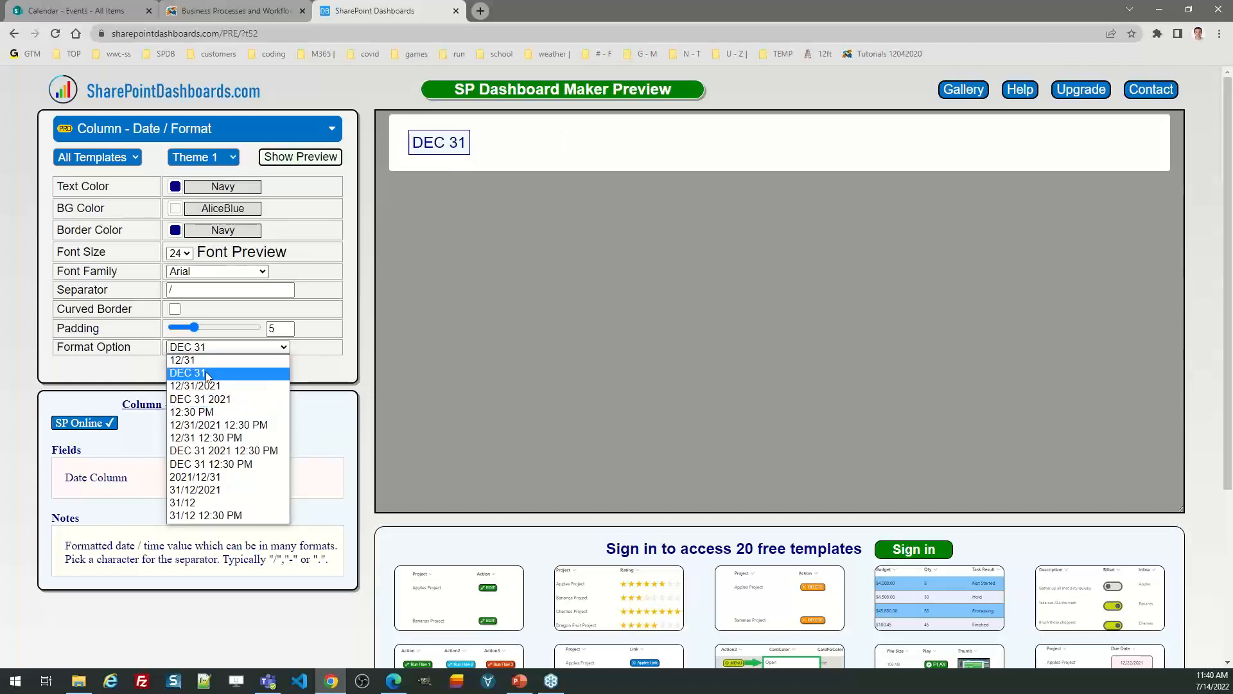
{"action": "left_click", "coordinate": [195, 425]}
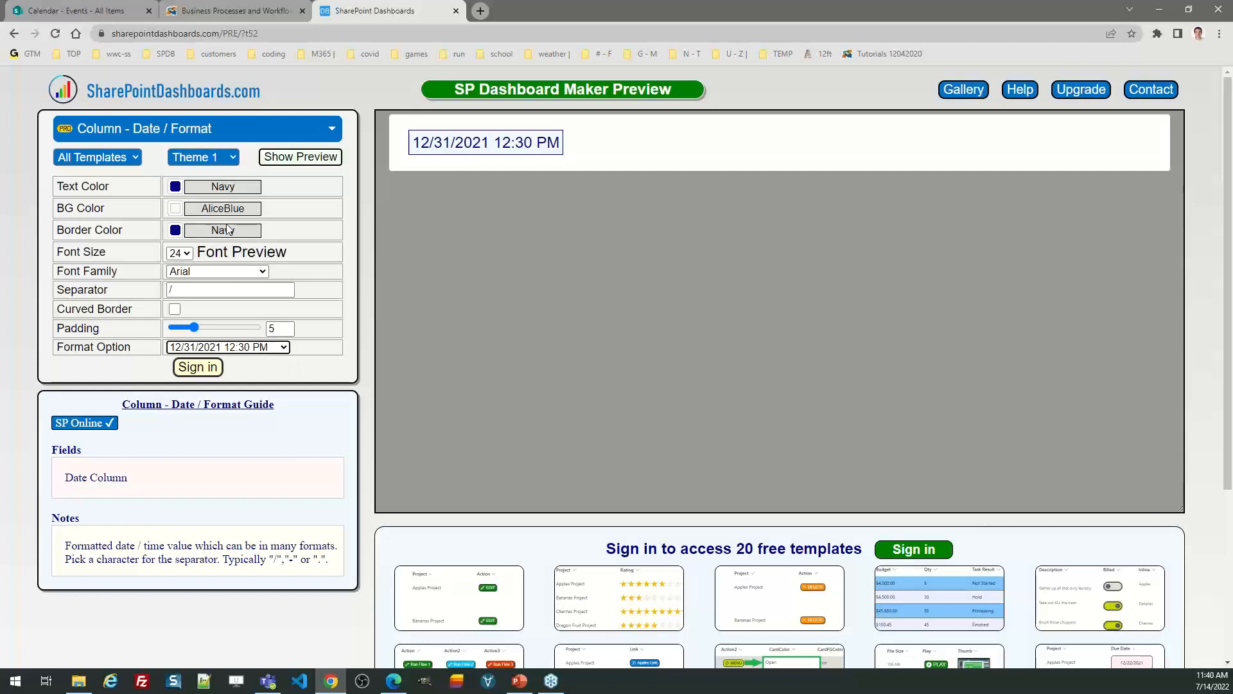
Try CornflowerBlue as the date template's text color, and replace it with LimeGreen
{"action": "left_click", "coordinate": [175, 187]}
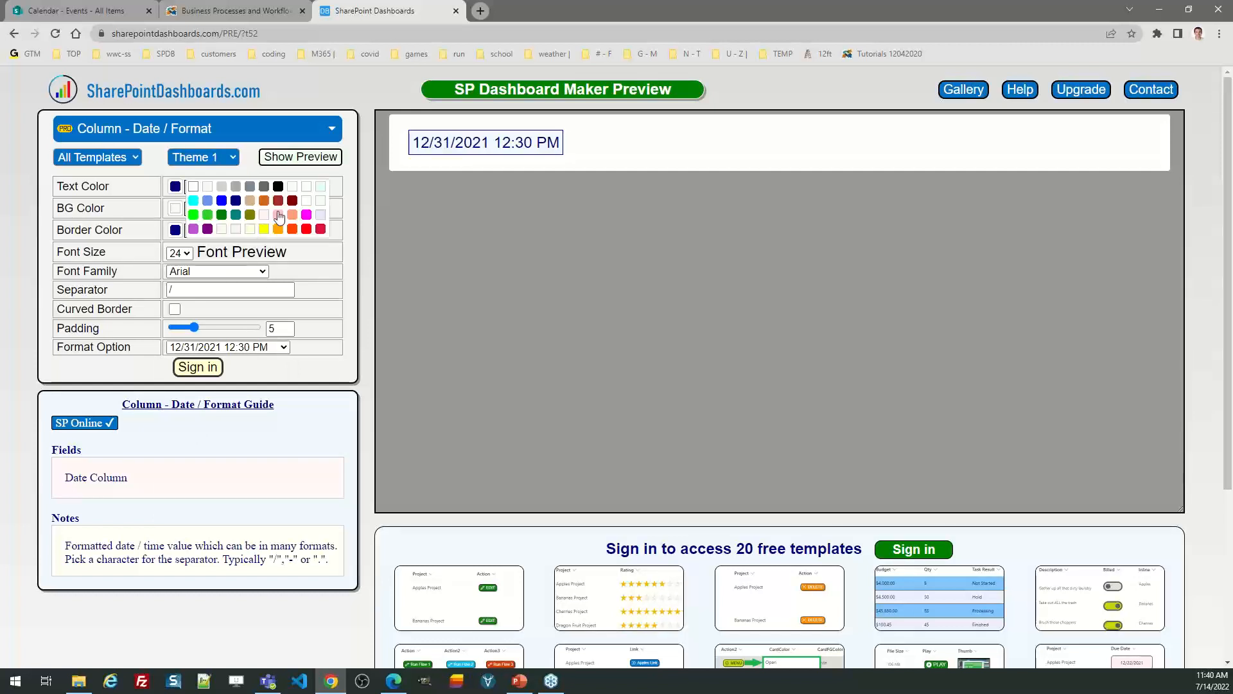
{"action": "left_click", "coordinate": [208, 200]}
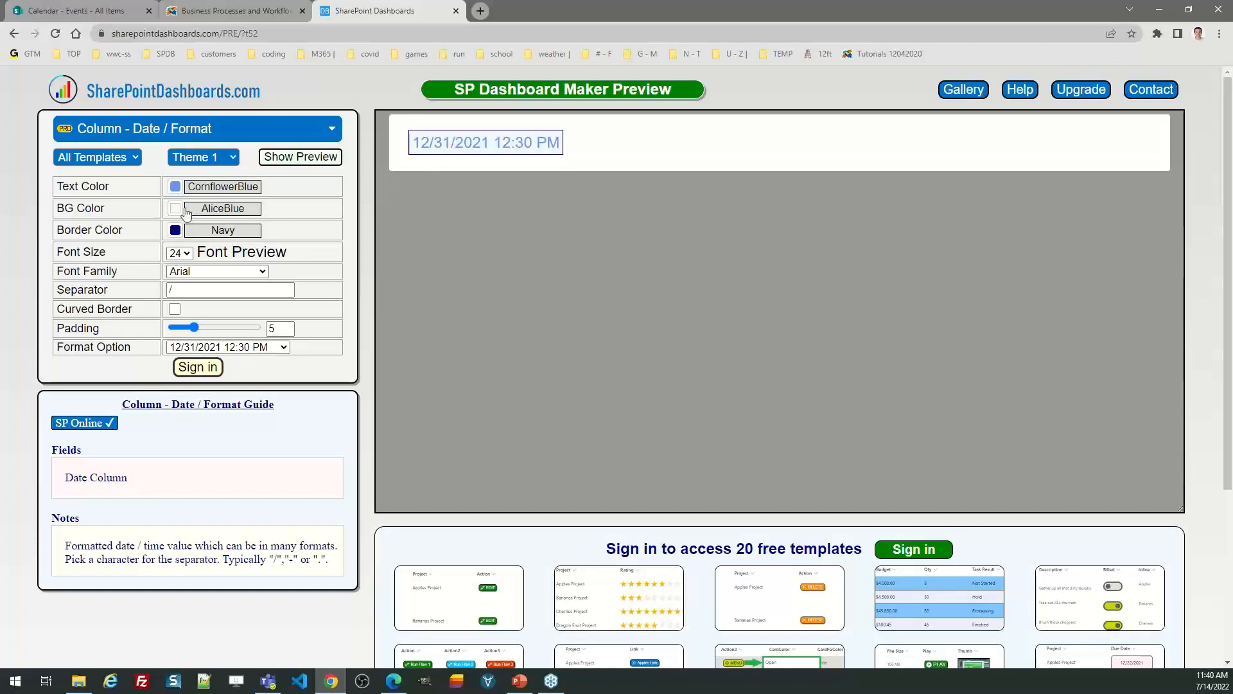
{"action": "left_click", "coordinate": [178, 189]}
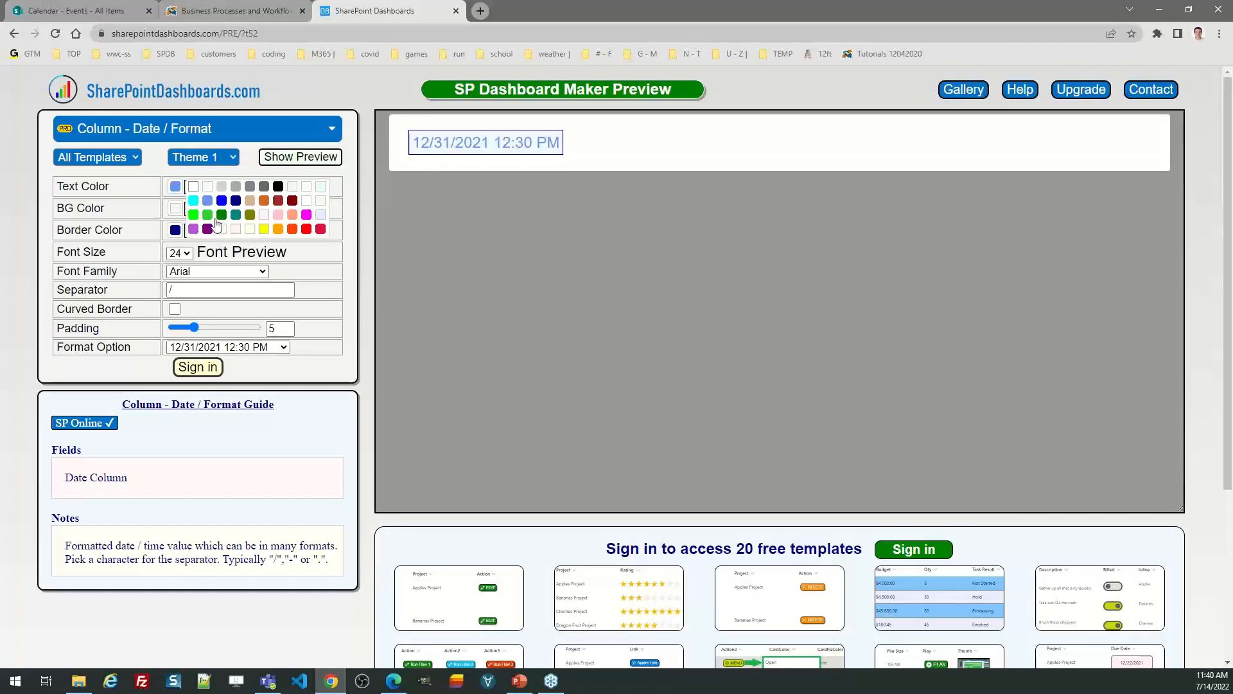
{"action": "left_click", "coordinate": [231, 211]}
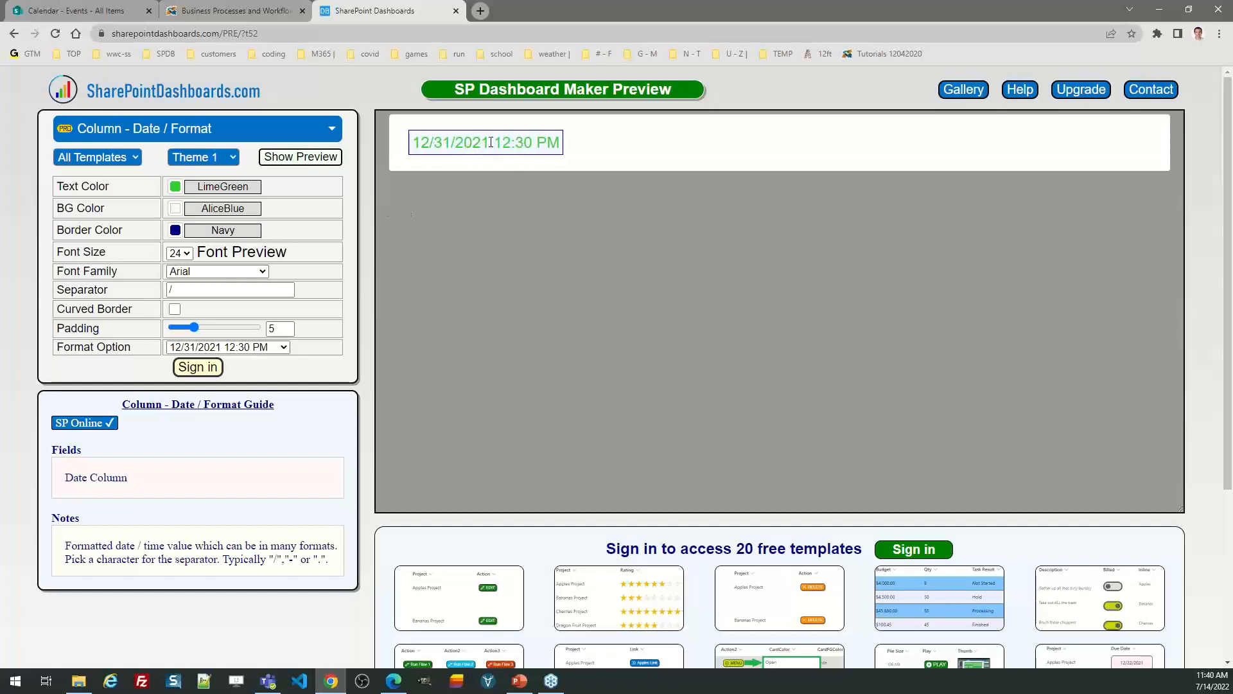
In the Events list, open the formatting of the Start column and select all of its JSON code
{"action": "left_click", "coordinate": [94, 9]}
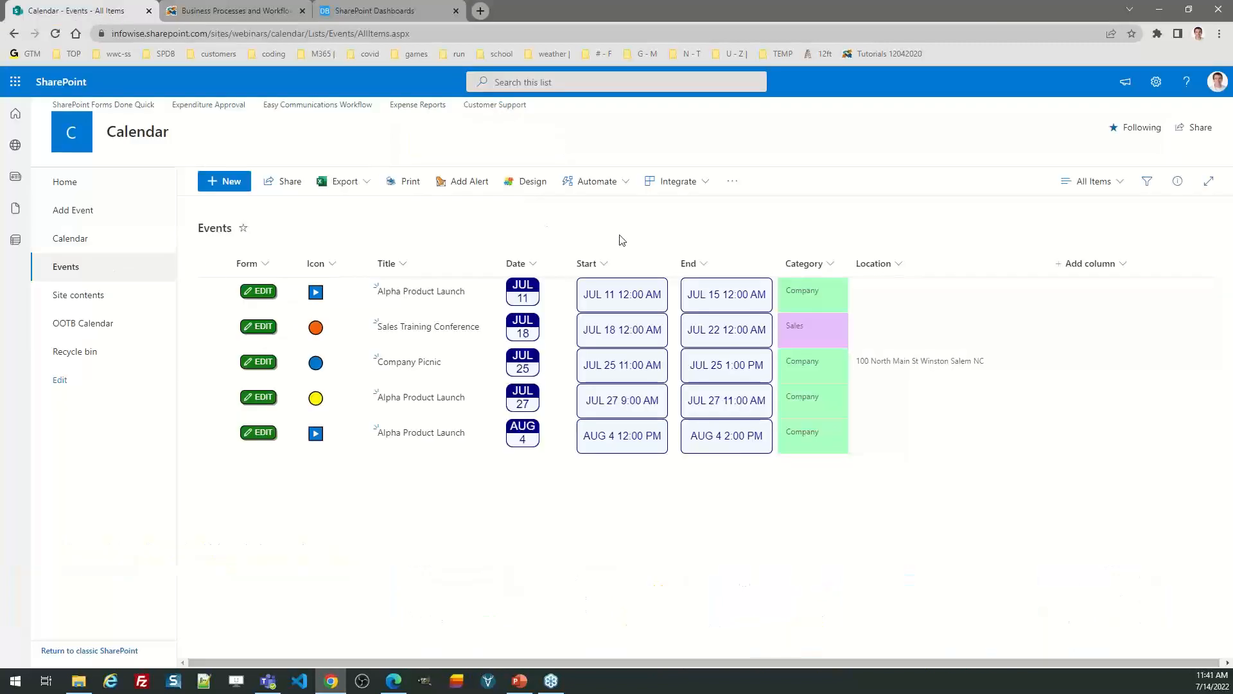
{"action": "left_click", "coordinate": [605, 269]}
{"action": "mouse_move", "coordinate": [640, 390]}
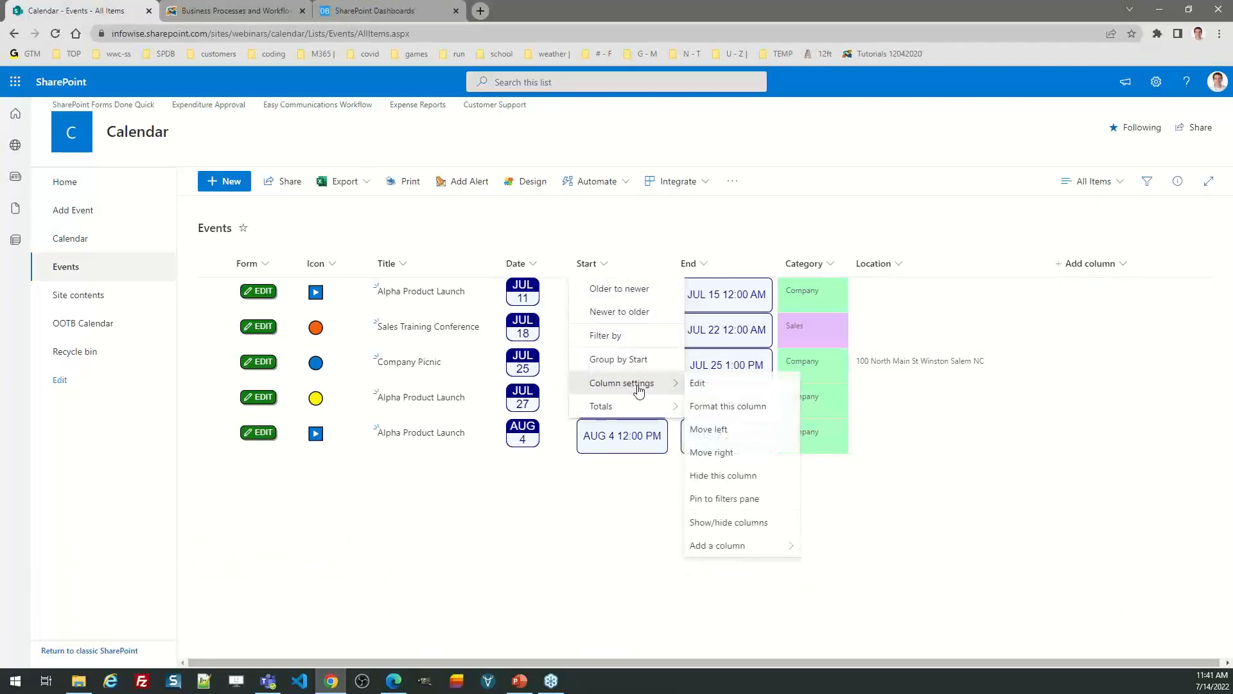
{"action": "left_click", "coordinate": [726, 406]}
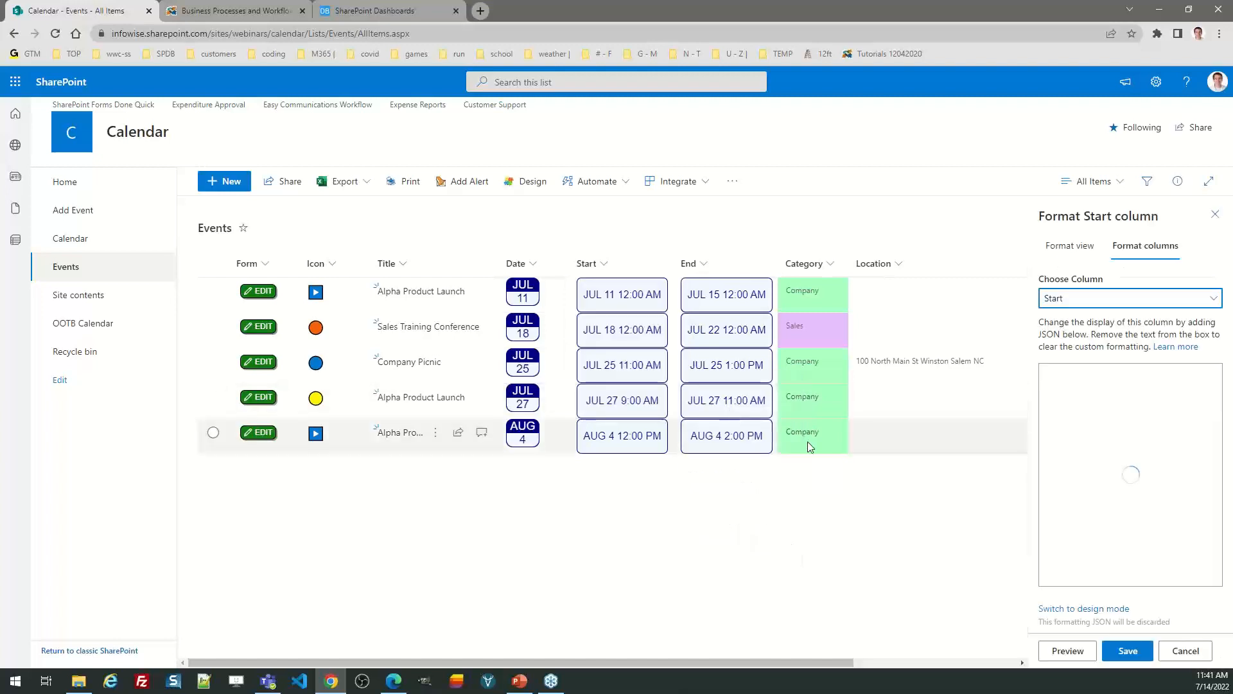
{"action": "triple_click", "coordinate": [1111, 480]}
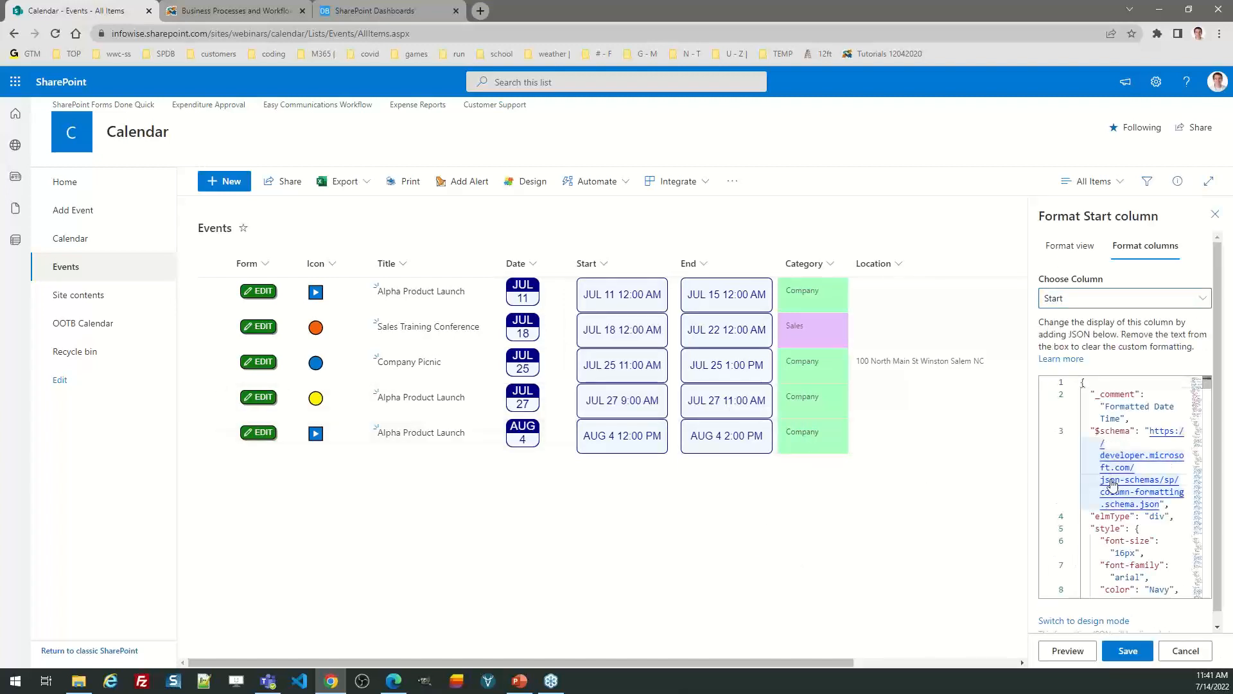
{"action": "key", "text": "ctrl+a"}
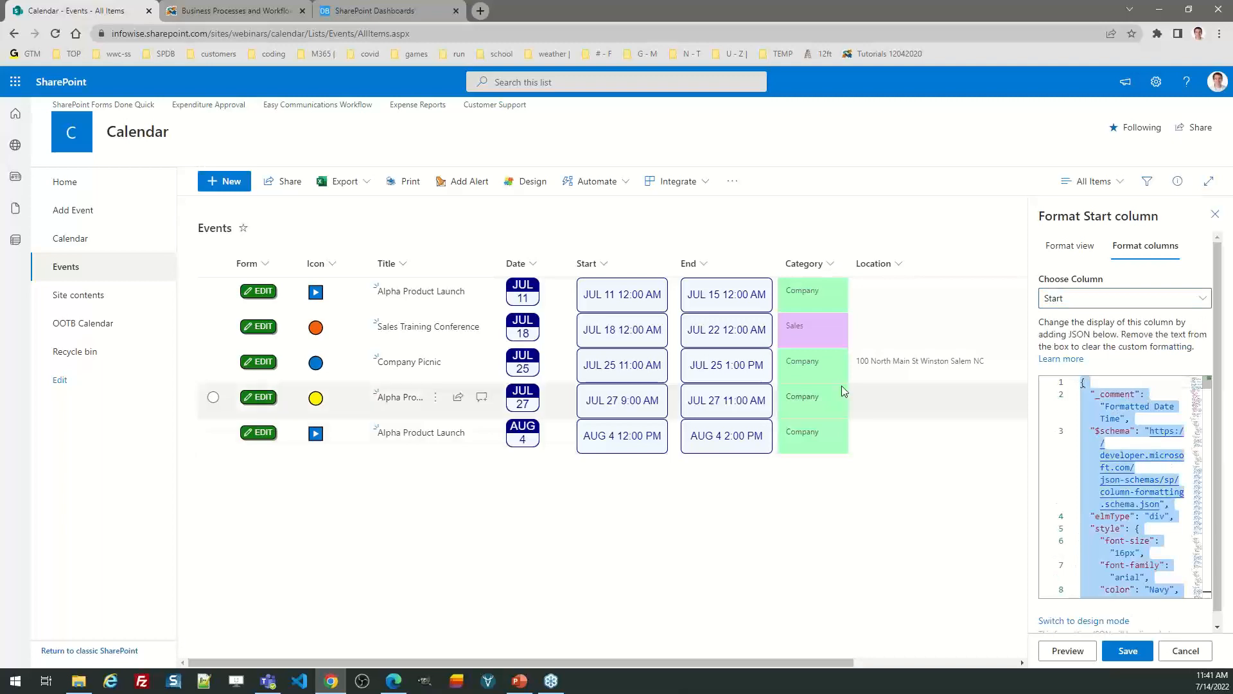
Switch back to SharePoint Dashboards and reset the Date / Format template to the Theme 1 styling
{"action": "left_click", "coordinate": [389, 12]}
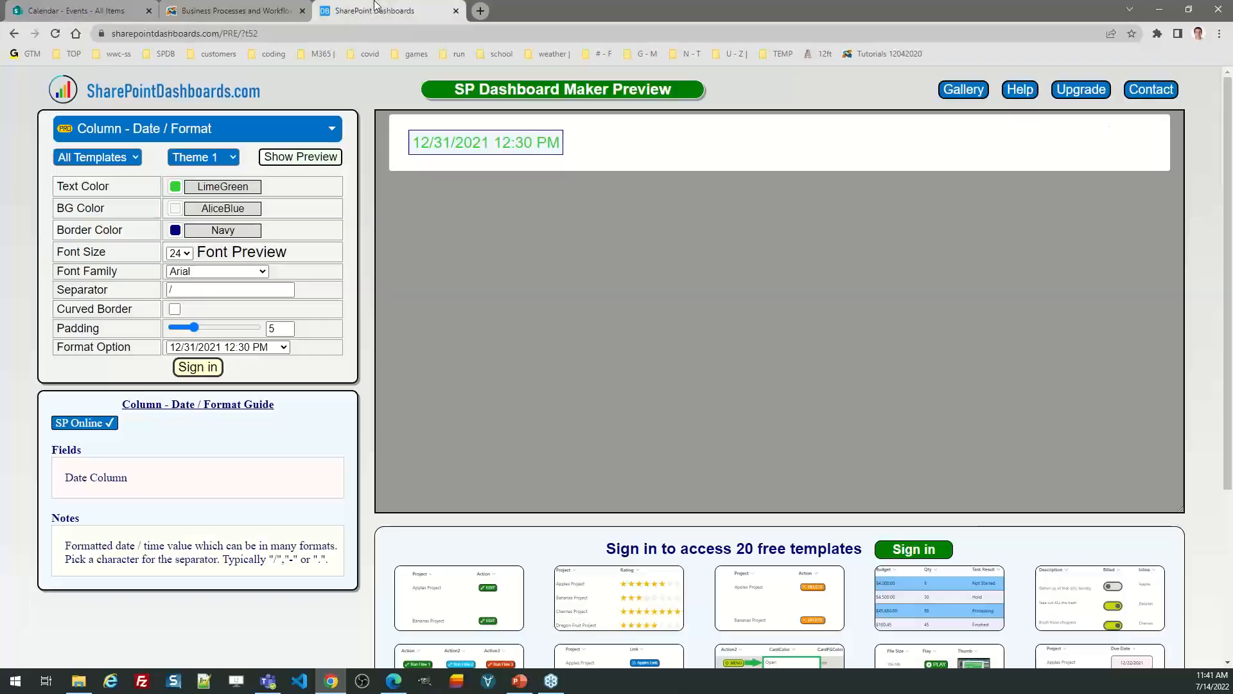
{"action": "left_click", "coordinate": [217, 158]}
{"action": "left_click", "coordinate": [220, 191]}
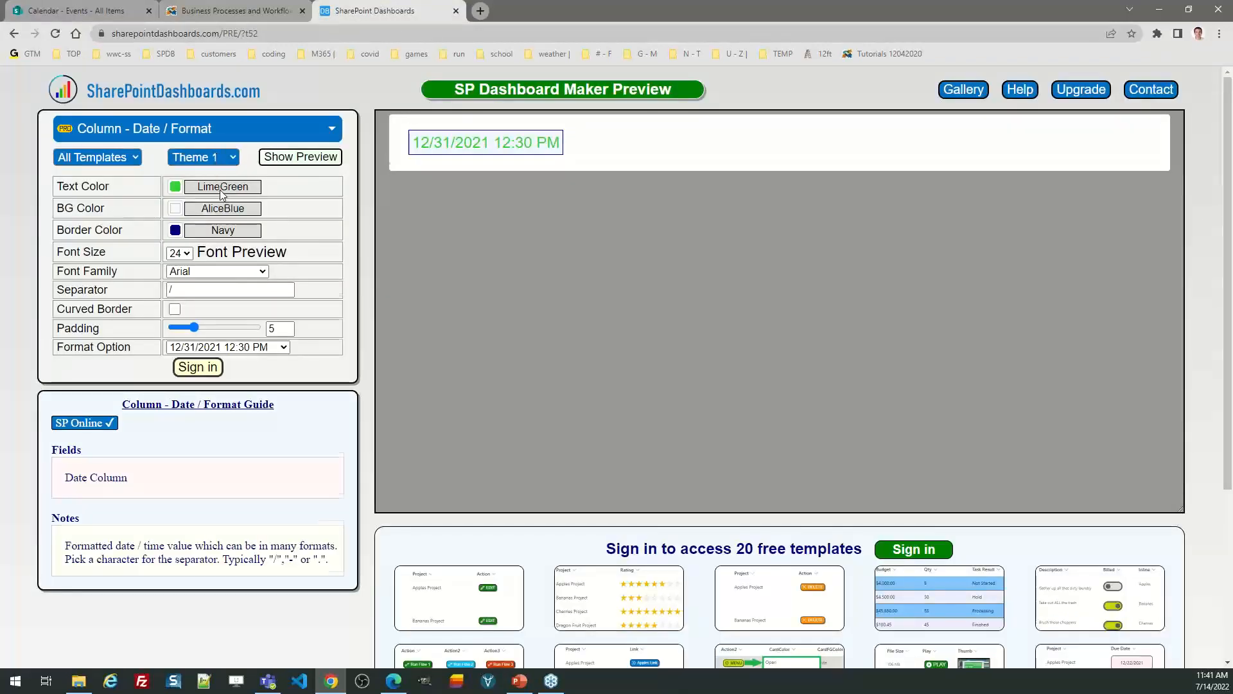
{"action": "left_click", "coordinate": [217, 159]}
{"action": "left_click", "coordinate": [218, 176]}
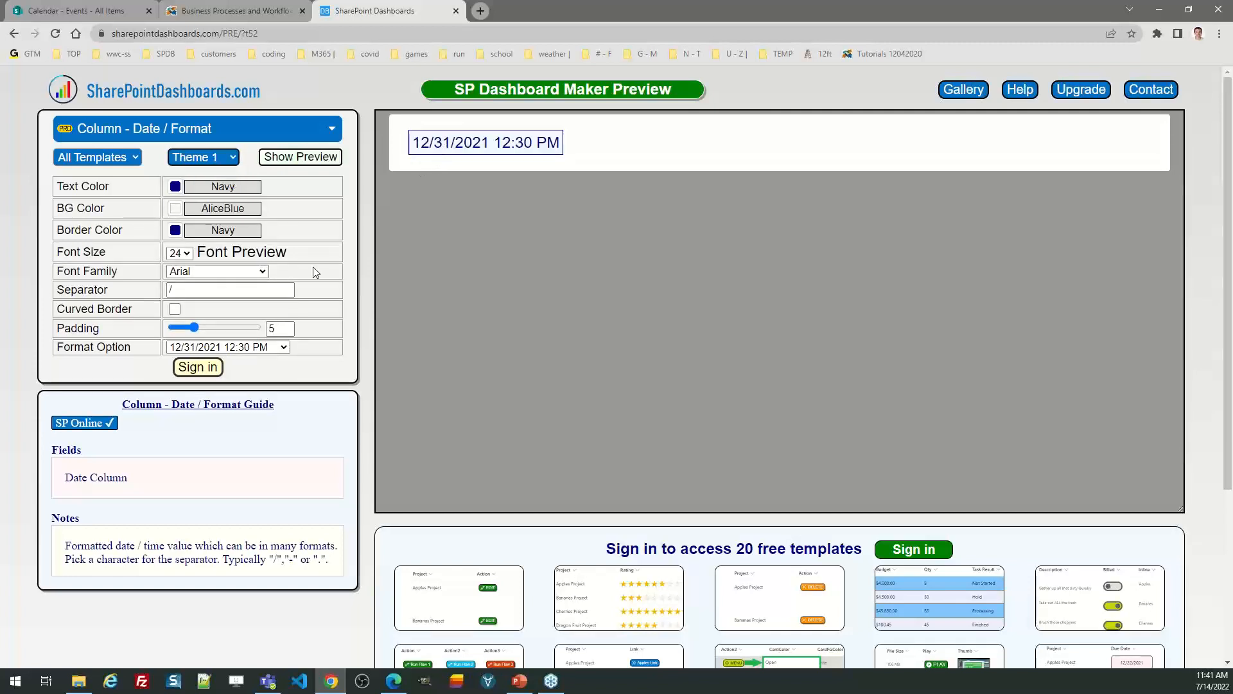
Set the date template's background color to HoneyDew and turn on its curved border in the preview version
{"action": "left_click", "coordinate": [176, 210]}
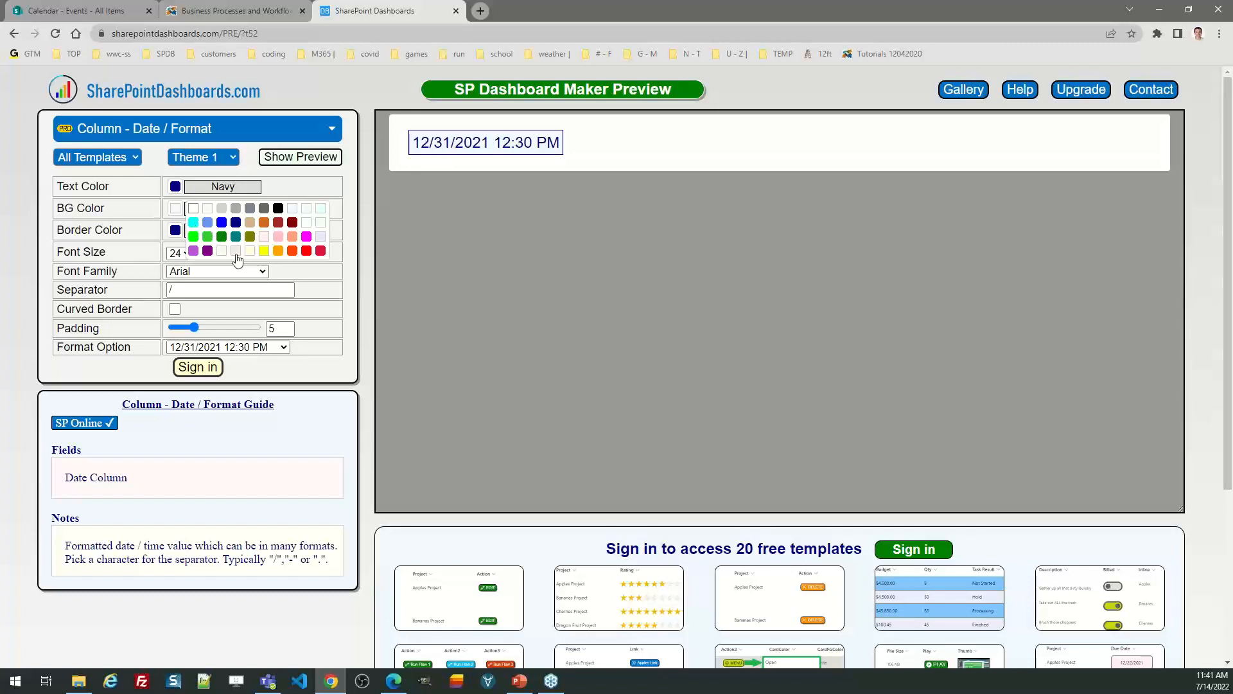
{"action": "left_click", "coordinate": [322, 222]}
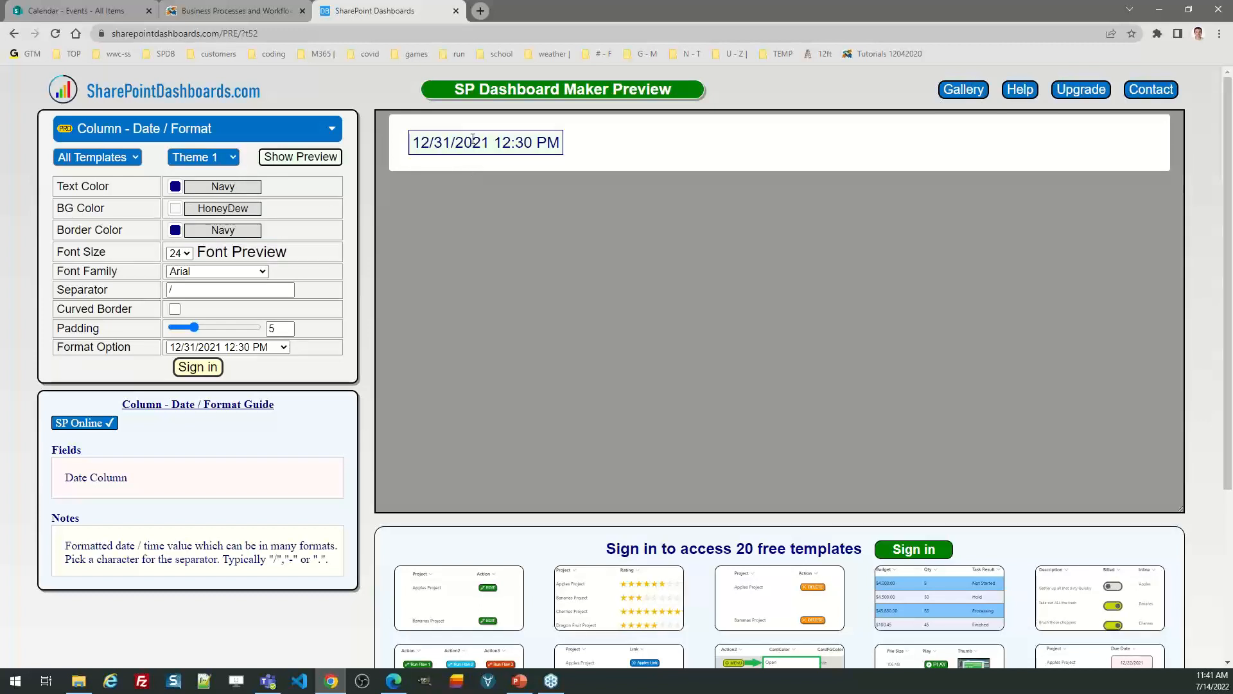
{"action": "left_click", "coordinate": [175, 309]}
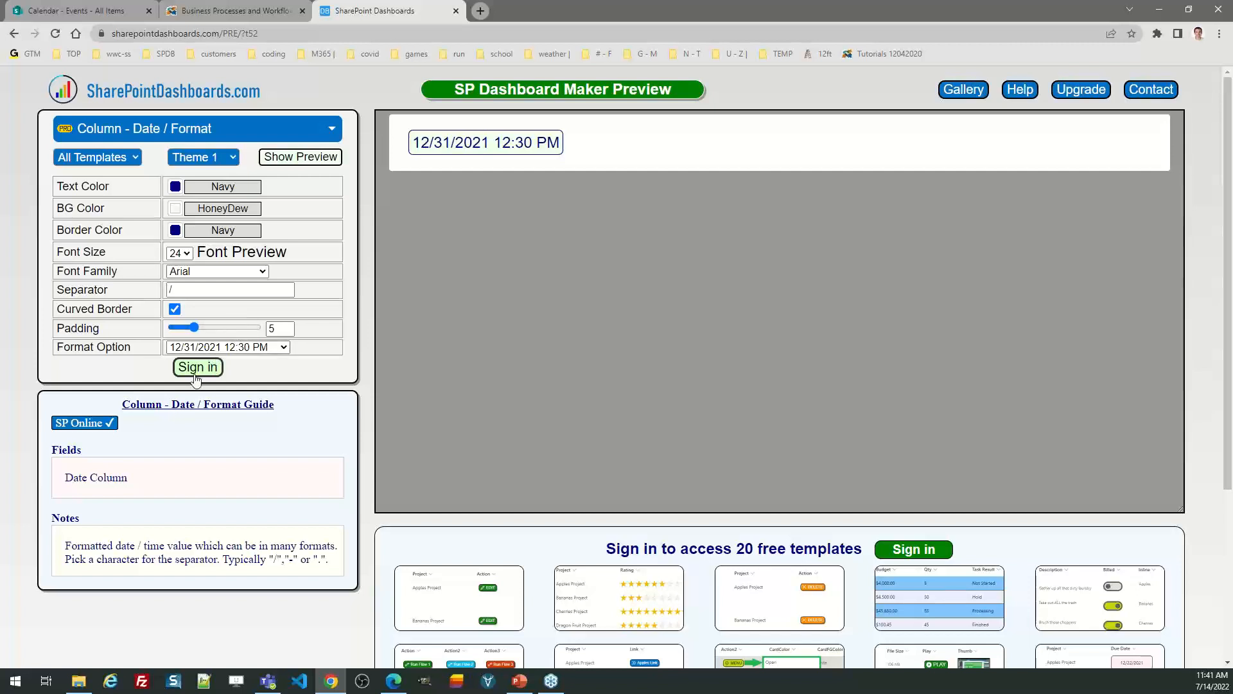
Open the Pro version of the Date / Format template at sharepointdashboards.com/PRO/?t52
{"action": "left_click", "coordinate": [239, 33]}
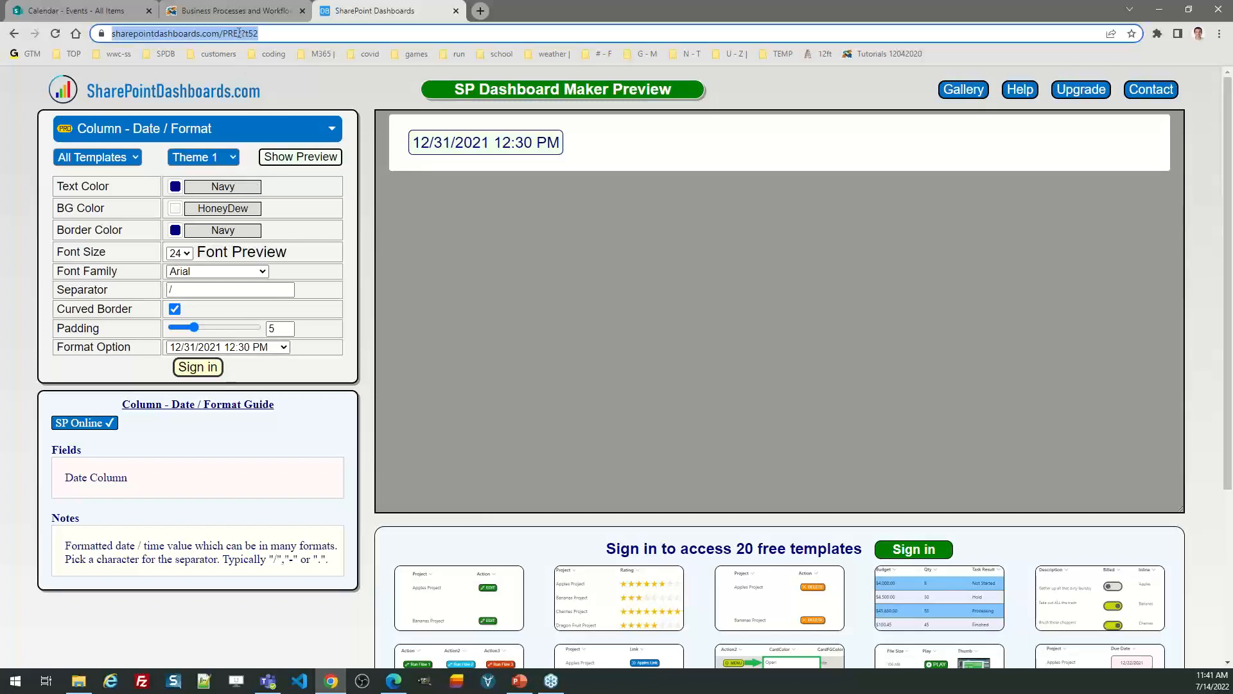
{"action": "left_click", "coordinate": [238, 32]}
{"action": "key", "text": "BackSpace"}
{"action": "type", "text": "O/"}
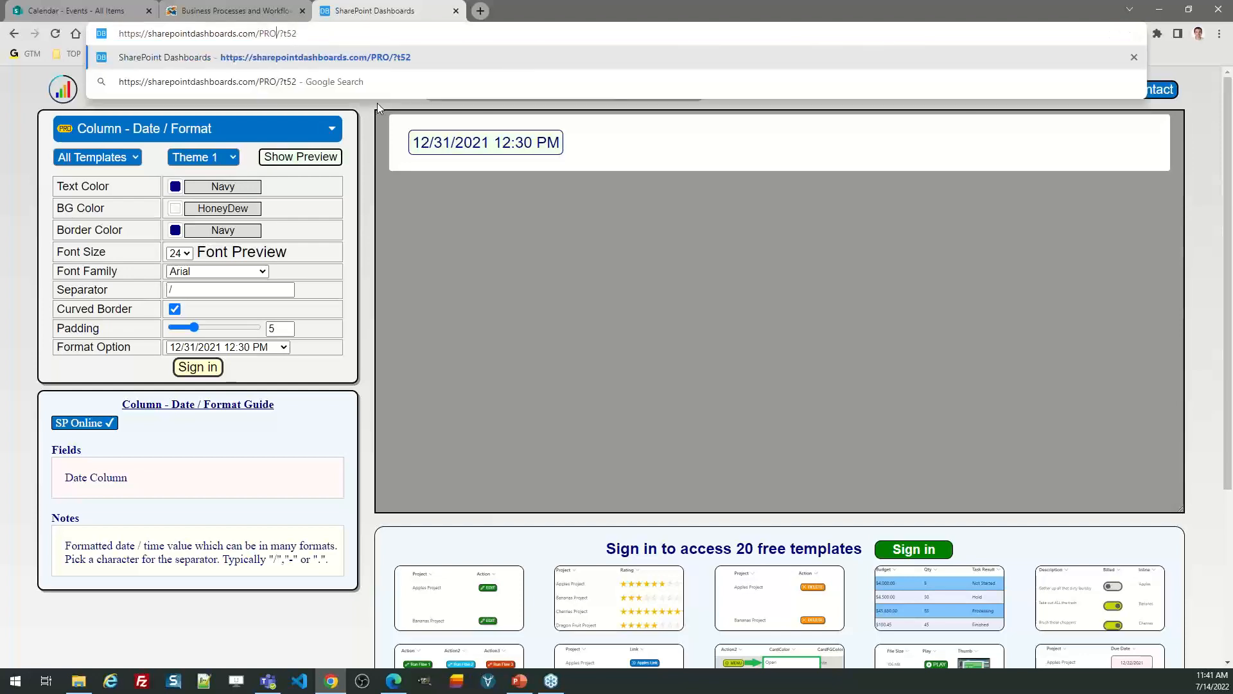
{"action": "key", "text": "Return"}
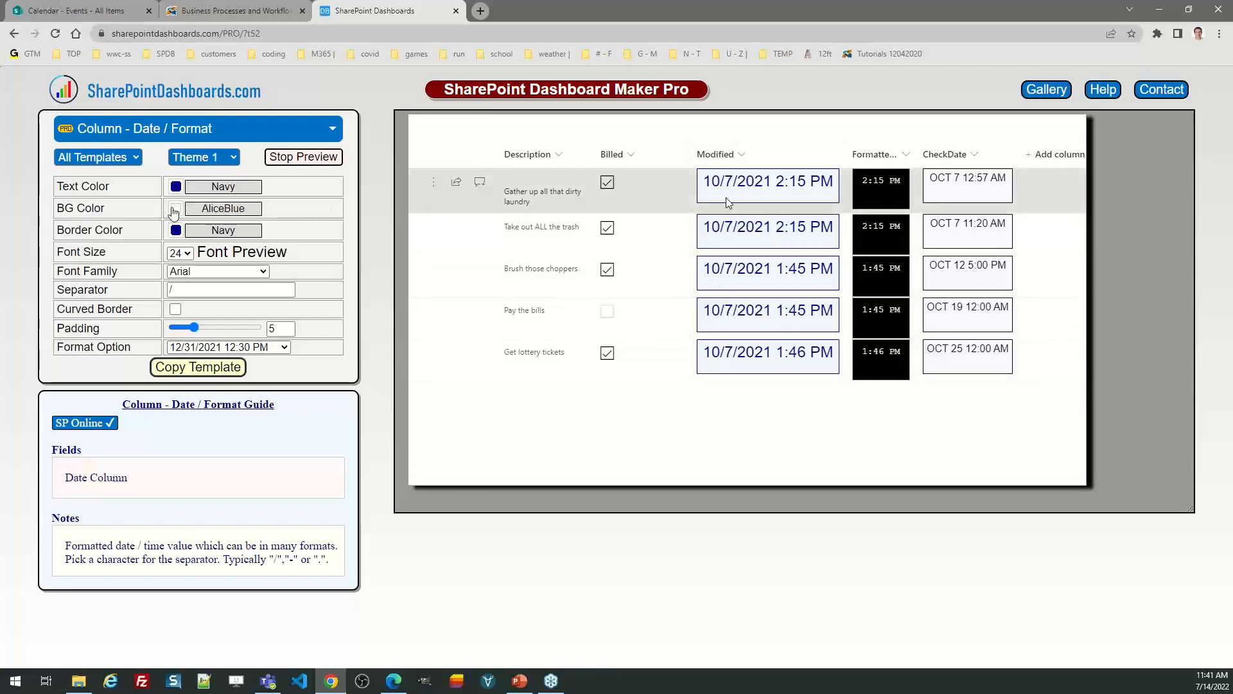
Style the Pro date template with a HoneyDew background, a curved border and font size 16
{"action": "left_click", "coordinate": [174, 210]}
{"action": "left_click", "coordinate": [321, 222]}
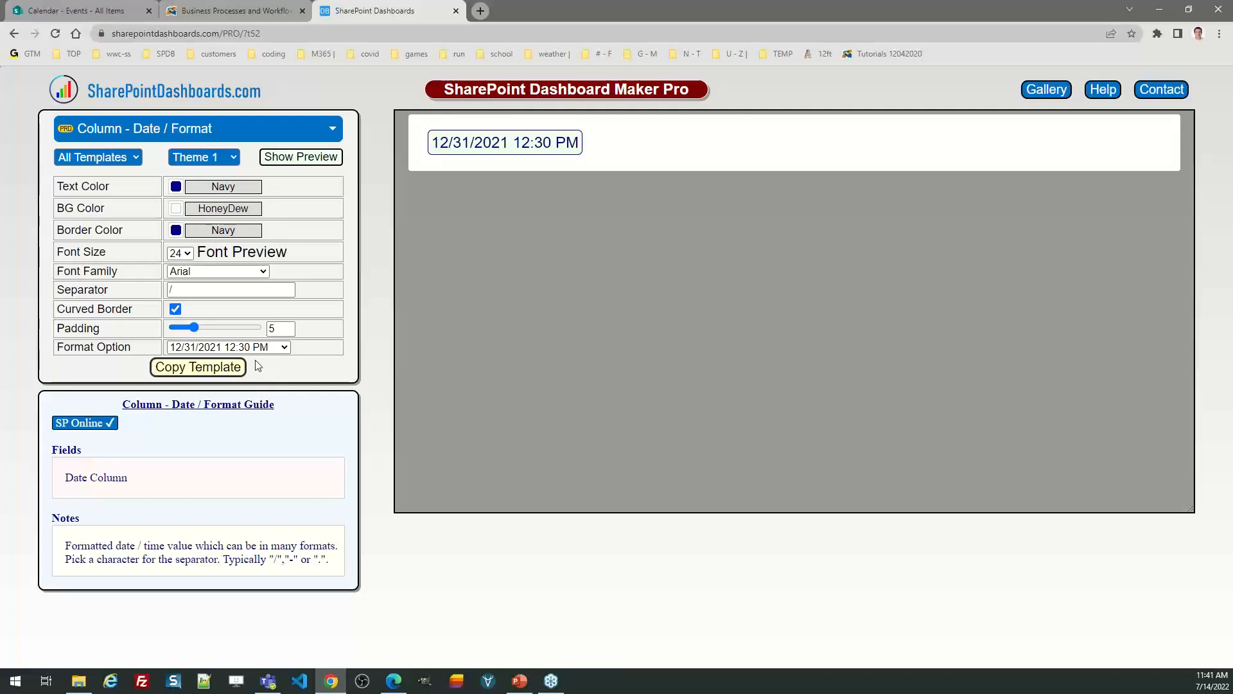
{"action": "left_click", "coordinate": [183, 255]}
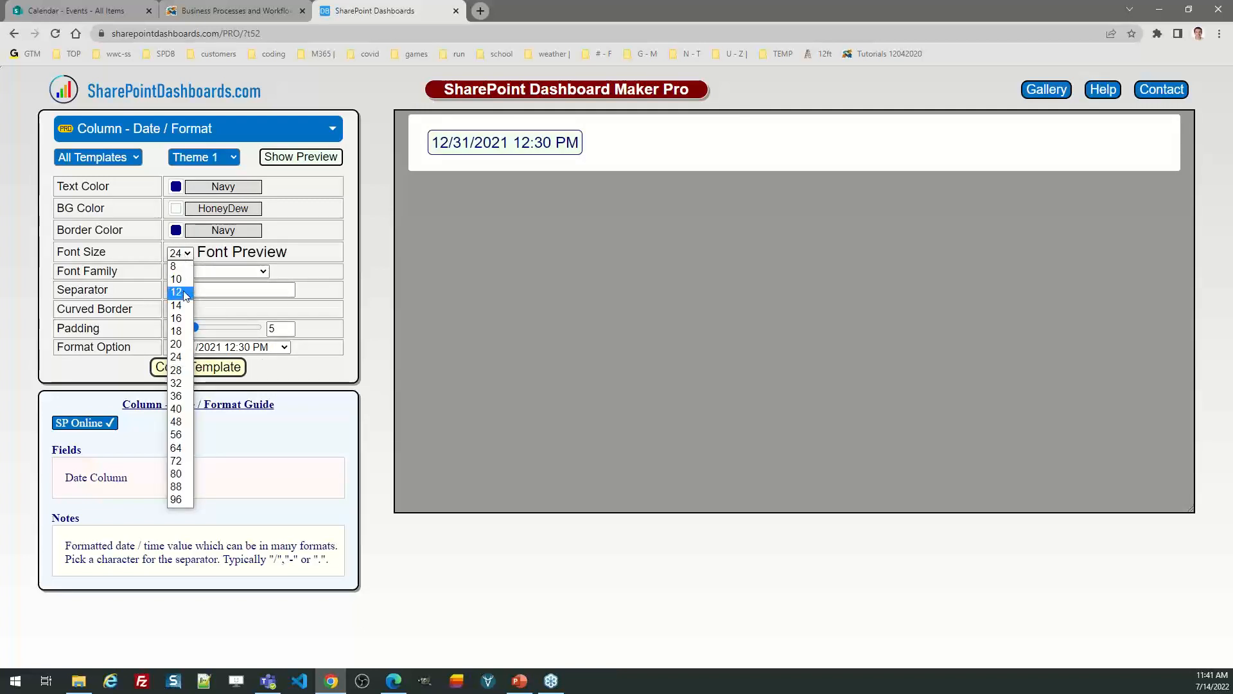
{"action": "left_click", "coordinate": [181, 320]}
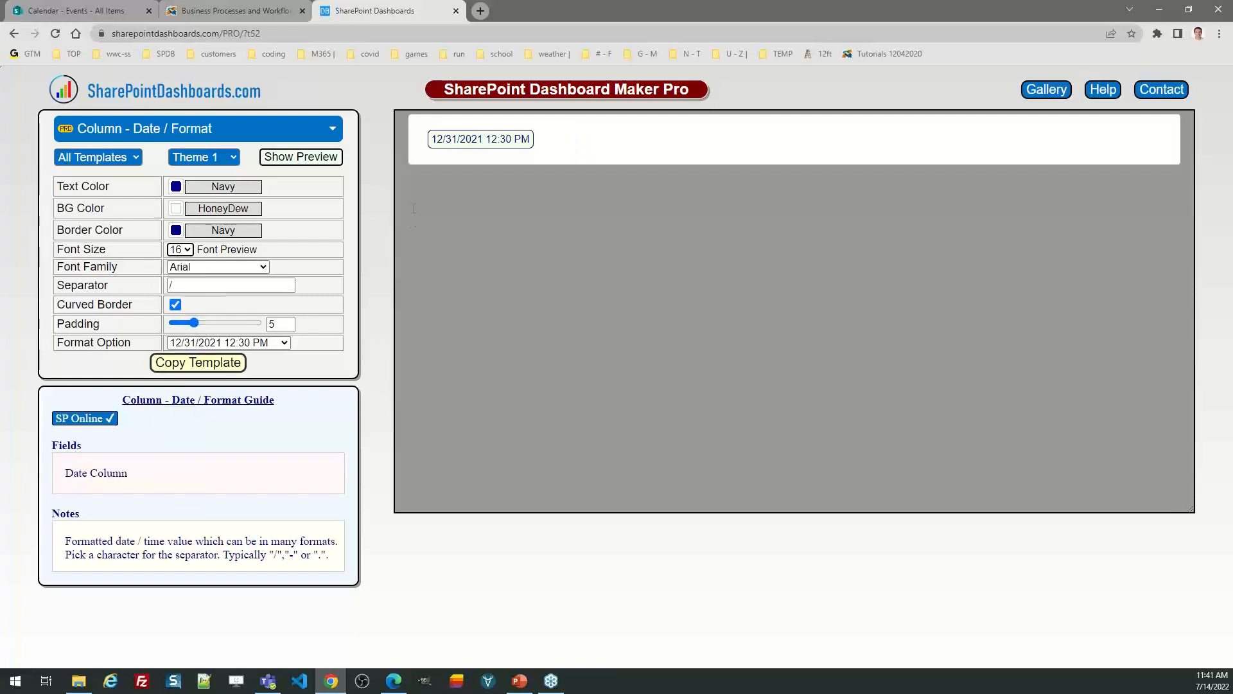
Copy the styled date template's code and dismiss the SharePoint instructions
{"action": "left_click", "coordinate": [197, 363]}
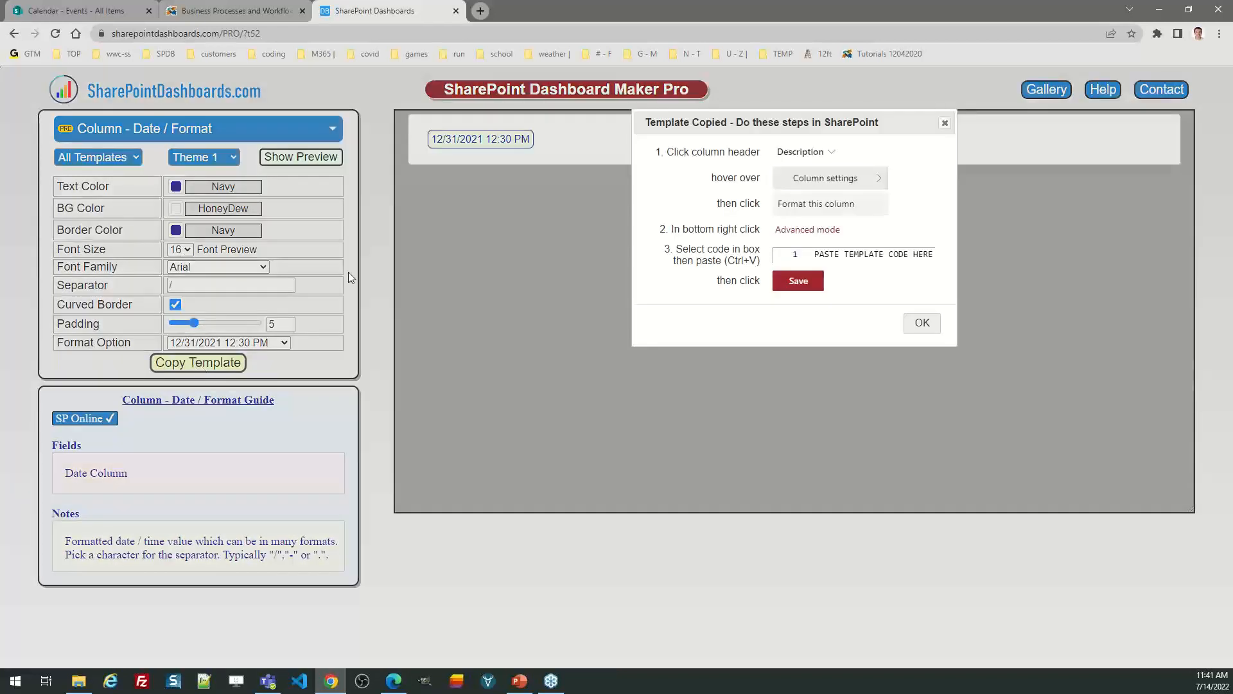
{"action": "left_click", "coordinate": [919, 324]}
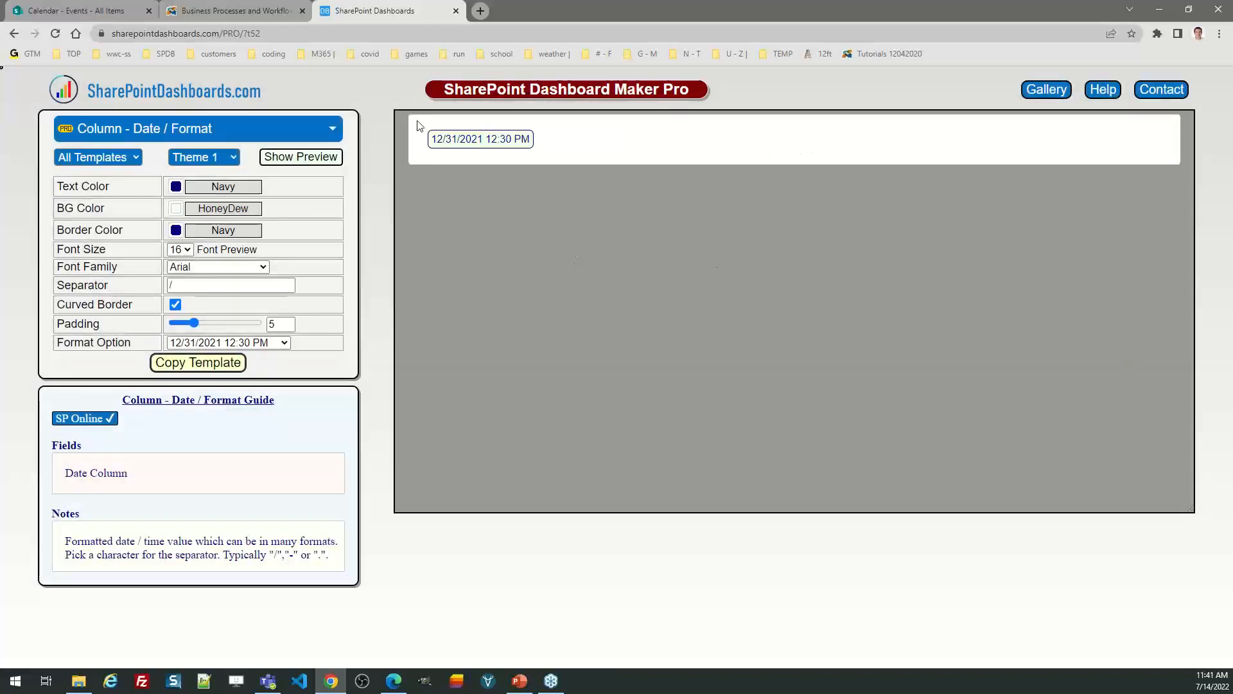
{"action": "left_click", "coordinate": [198, 362]}
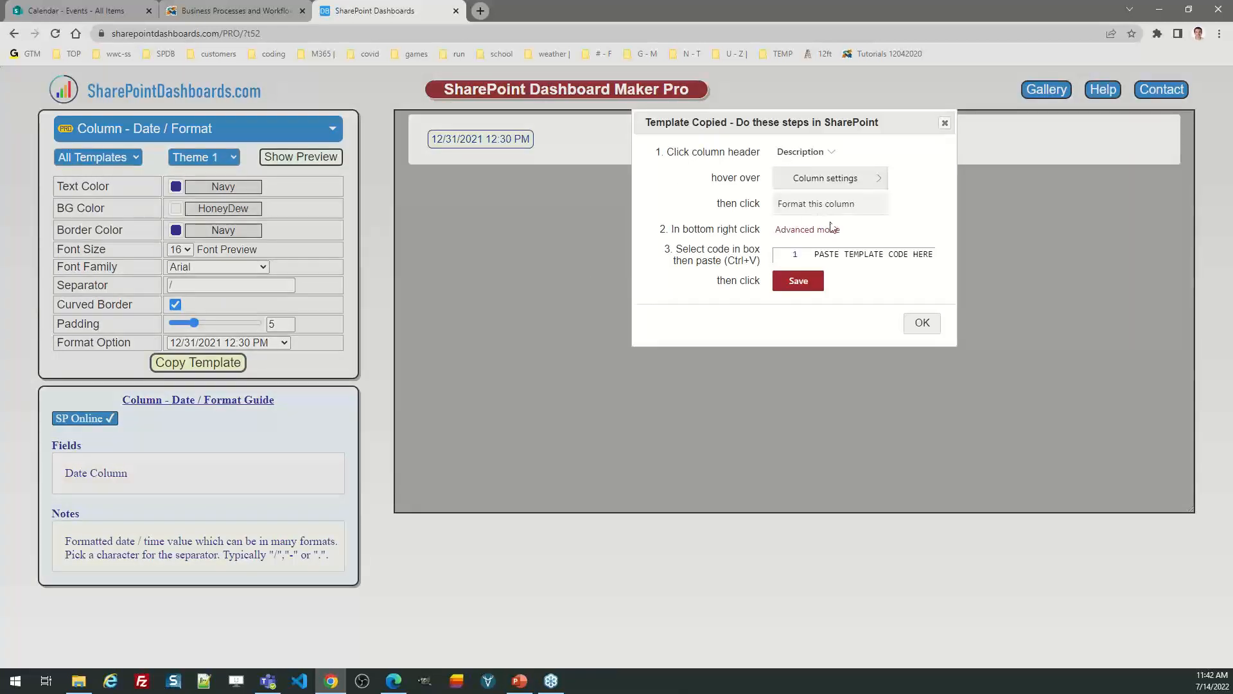
{"action": "left_click", "coordinate": [922, 323]}
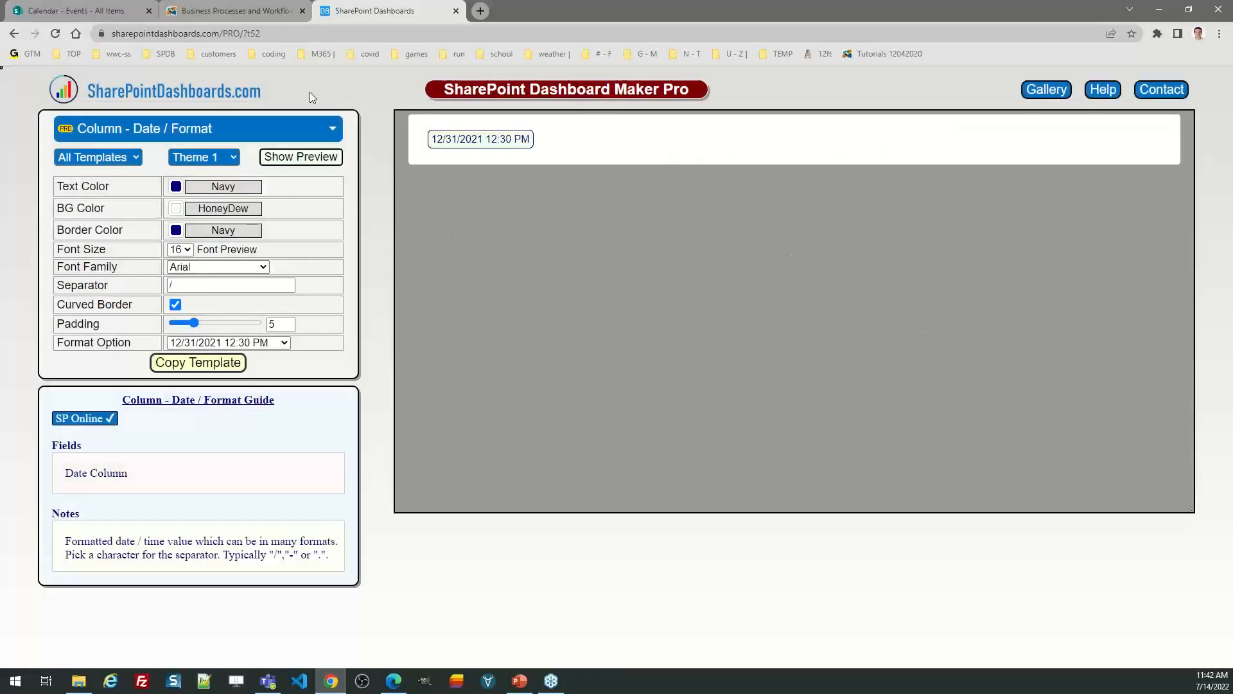
In the SharePoint Events list, replace the Start column's formatting JSON with the copied template, save it, and widen the column slightly
{"action": "left_click", "coordinate": [93, 6]}
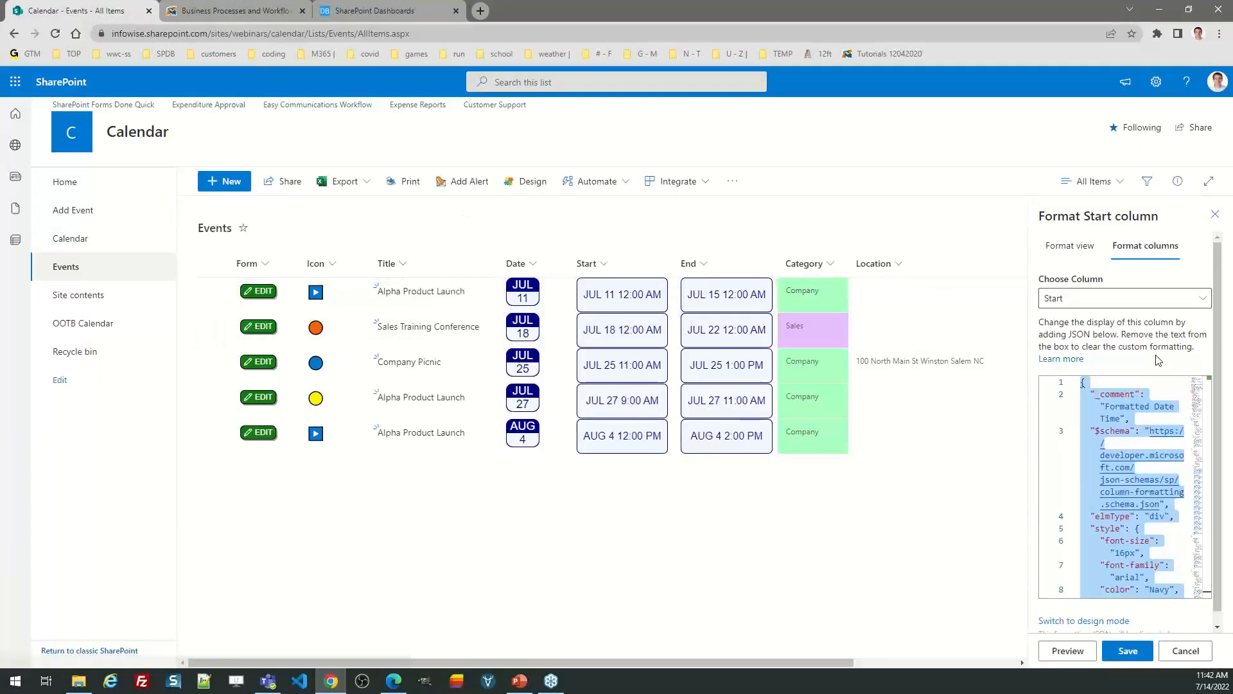
{"action": "left_click", "coordinate": [1215, 216]}
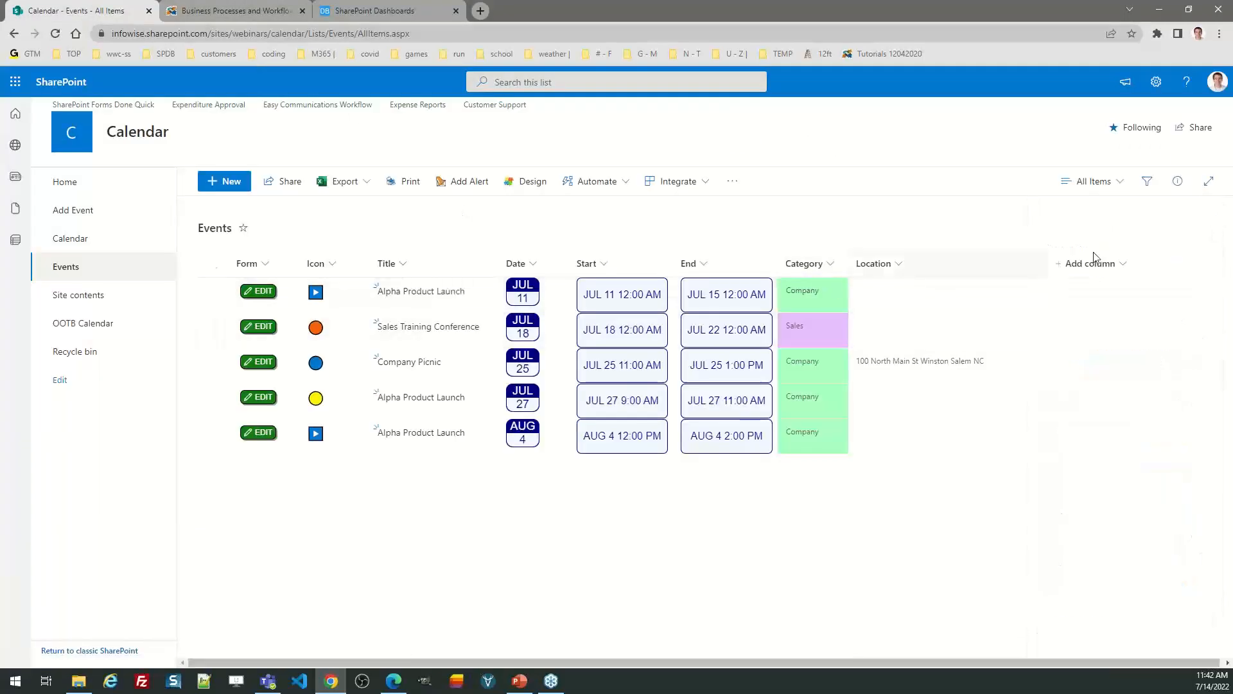
{"action": "left_click", "coordinate": [603, 264]}
{"action": "mouse_move", "coordinate": [653, 383]}
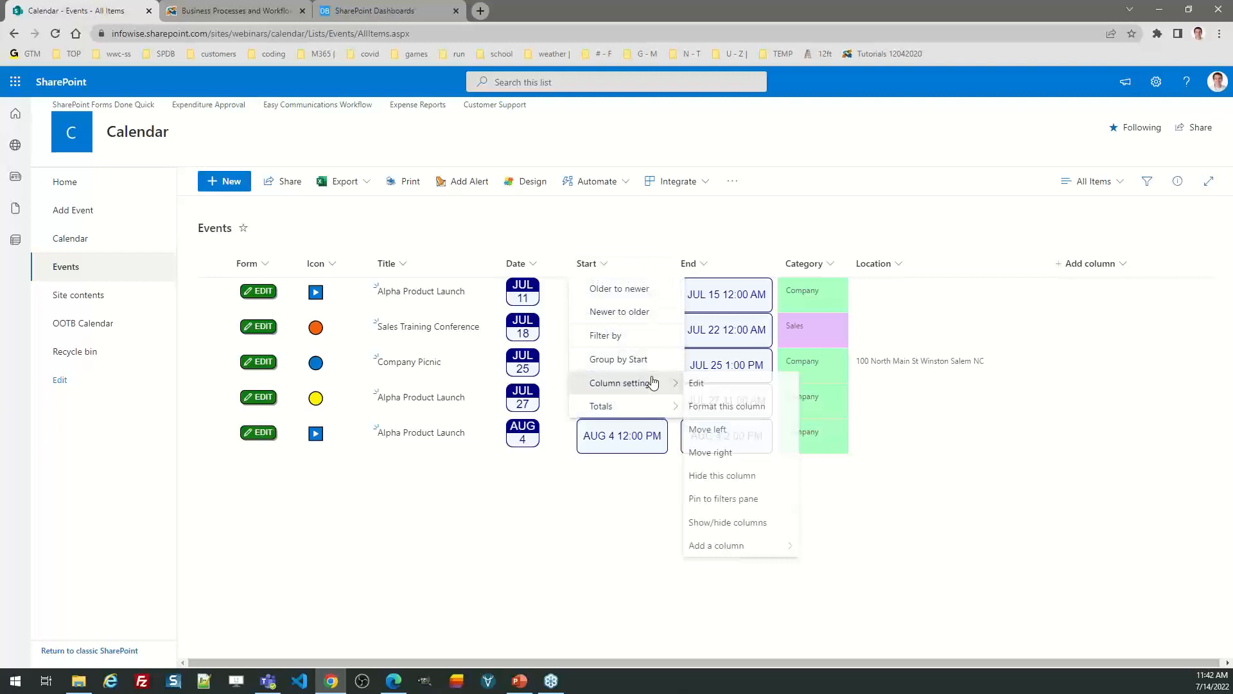
{"action": "left_click", "coordinate": [729, 403]}
{"action": "left_click", "coordinate": [1167, 445]}
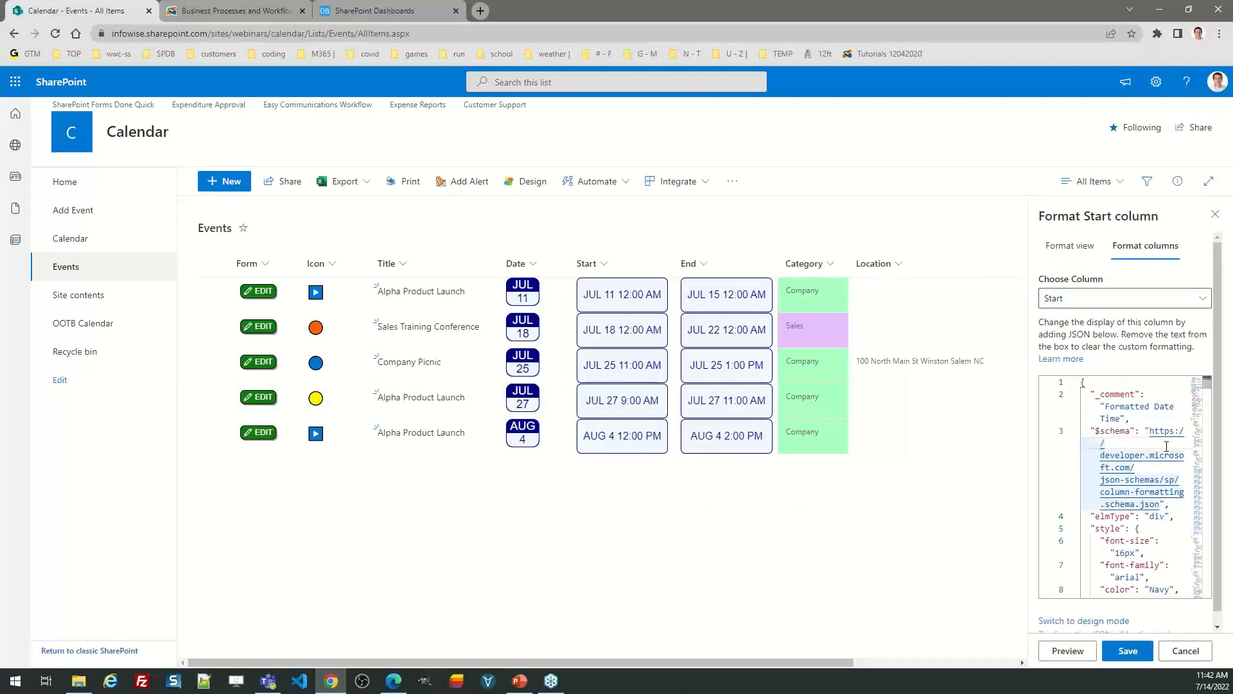
{"action": "key", "text": "ctrl+a"}
{"action": "key", "text": "ctrl+v"}
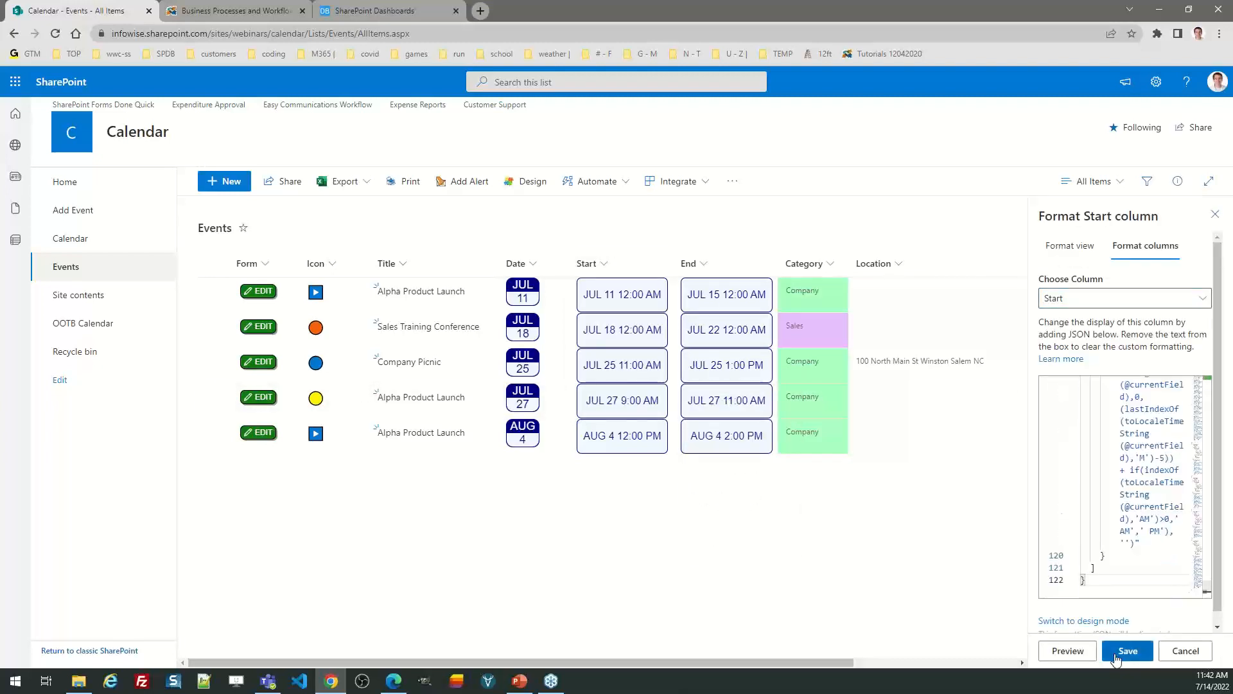
{"action": "left_click", "coordinate": [1138, 650]}
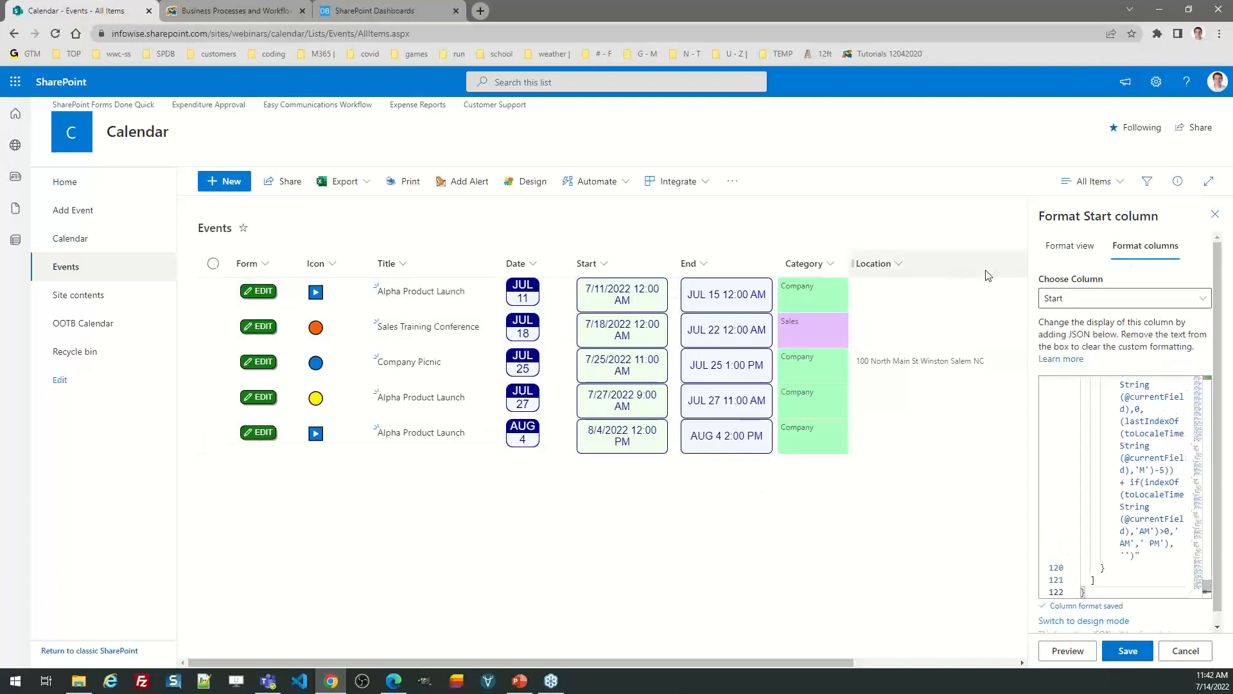
{"action": "left_click", "coordinate": [1214, 214]}
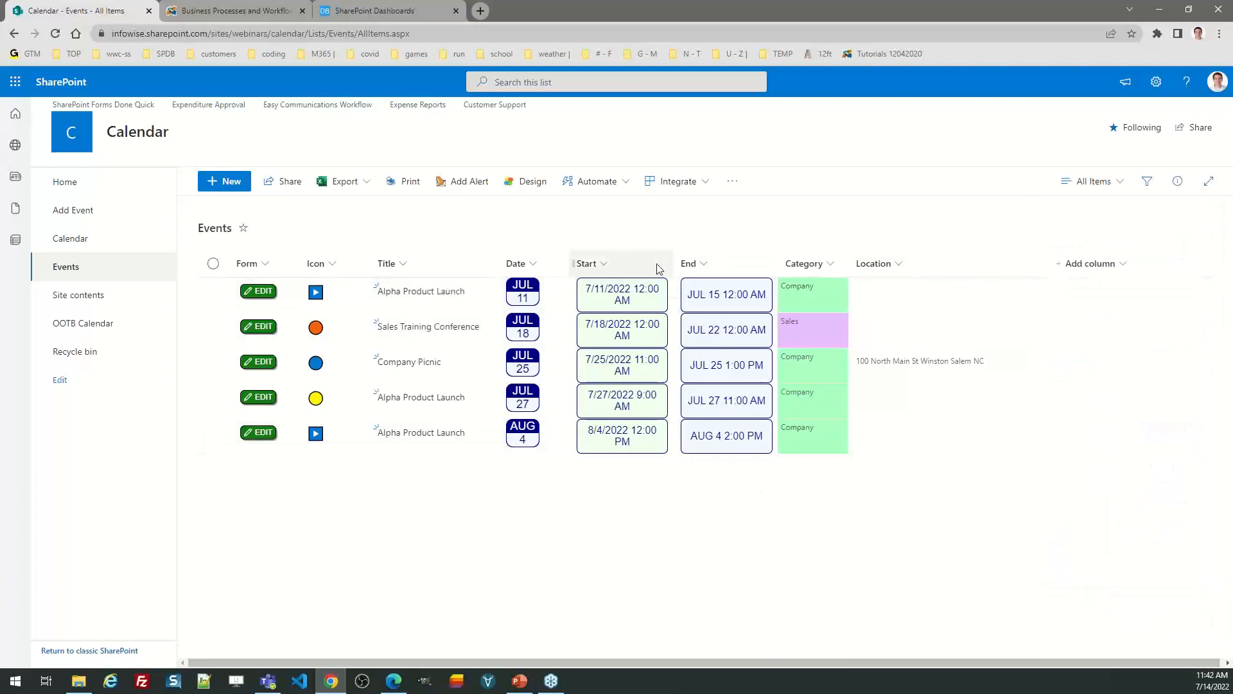
{"action": "mouse_move", "coordinate": [674, 260]}
{"action": "left_mouse_down"}
{"action": "mouse_move", "coordinate": [777, 257]}
{"action": "mouse_move", "coordinate": [674, 257]}
{"action": "mouse_move", "coordinate": [688, 257]}
{"action": "left_mouse_up"}
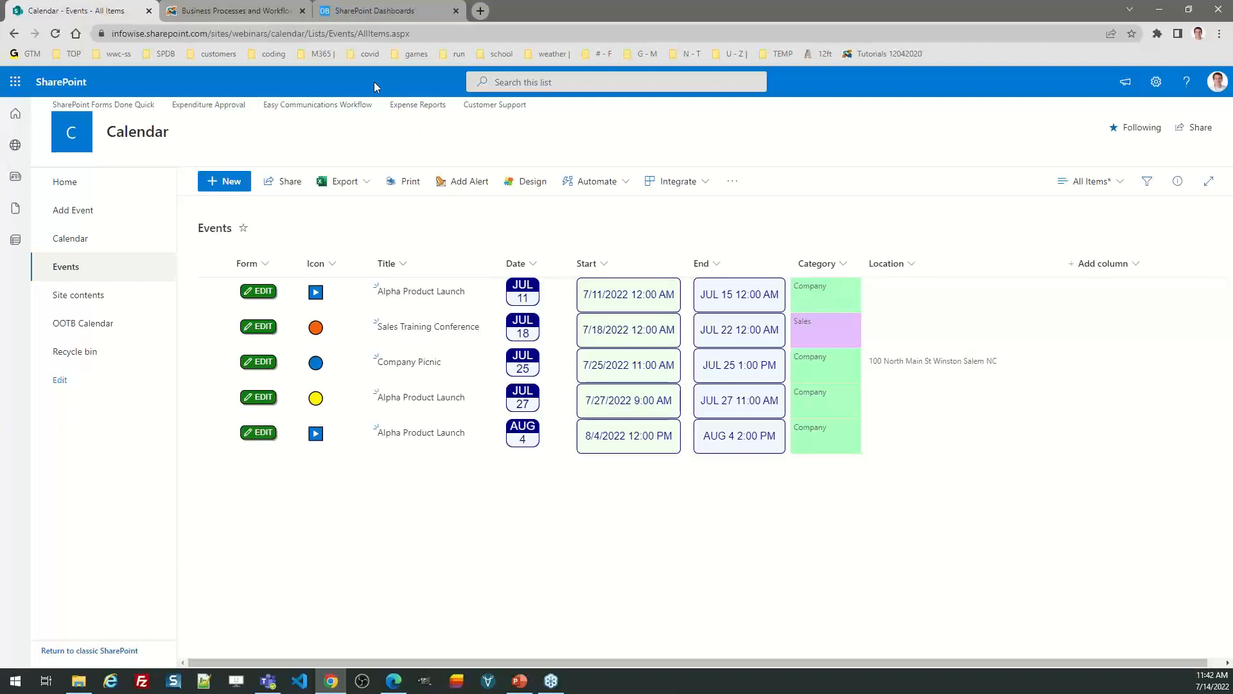
Back in SharePoint Dashboards, set the date template's border color to OrangeRed and copy the template code
{"action": "left_click", "coordinate": [379, 10]}
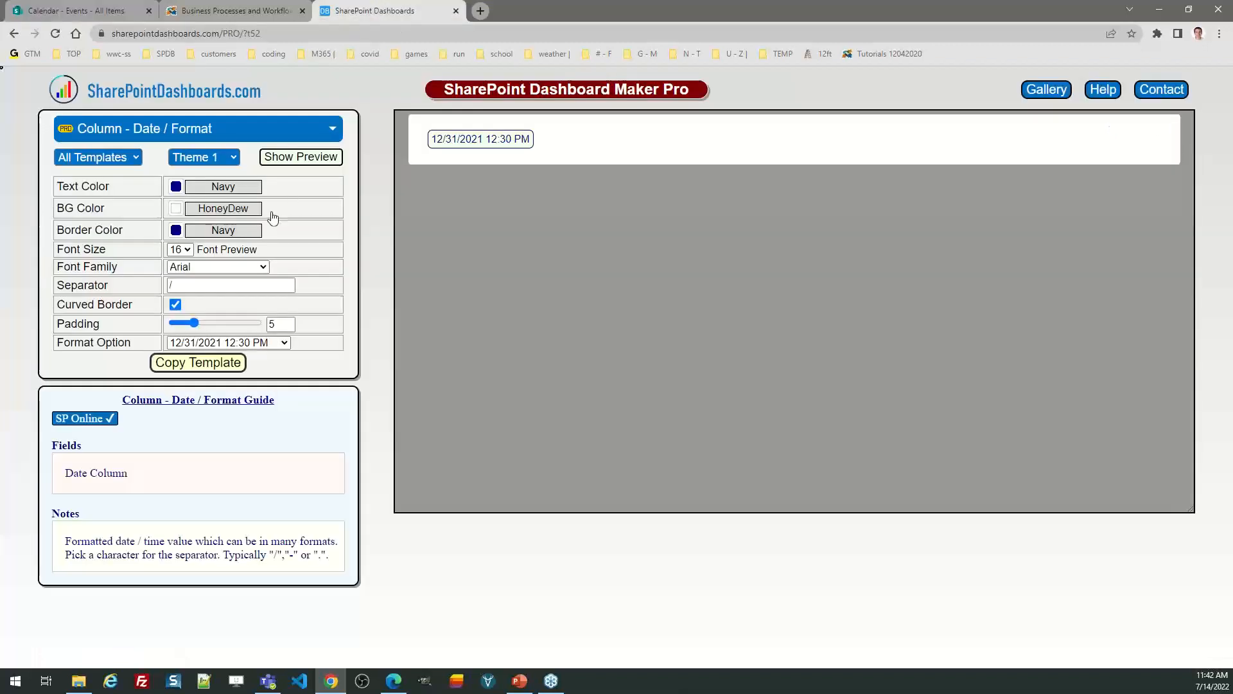
{"action": "left_click", "coordinate": [176, 230]}
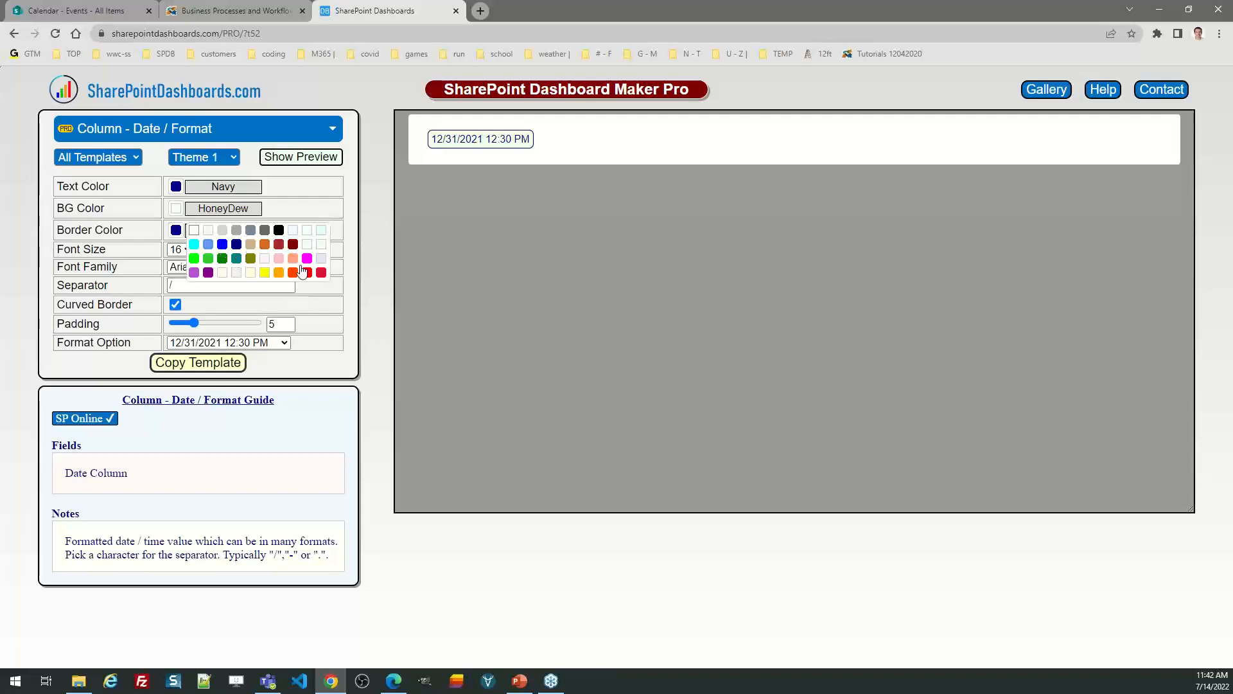
{"action": "left_click", "coordinate": [294, 273]}
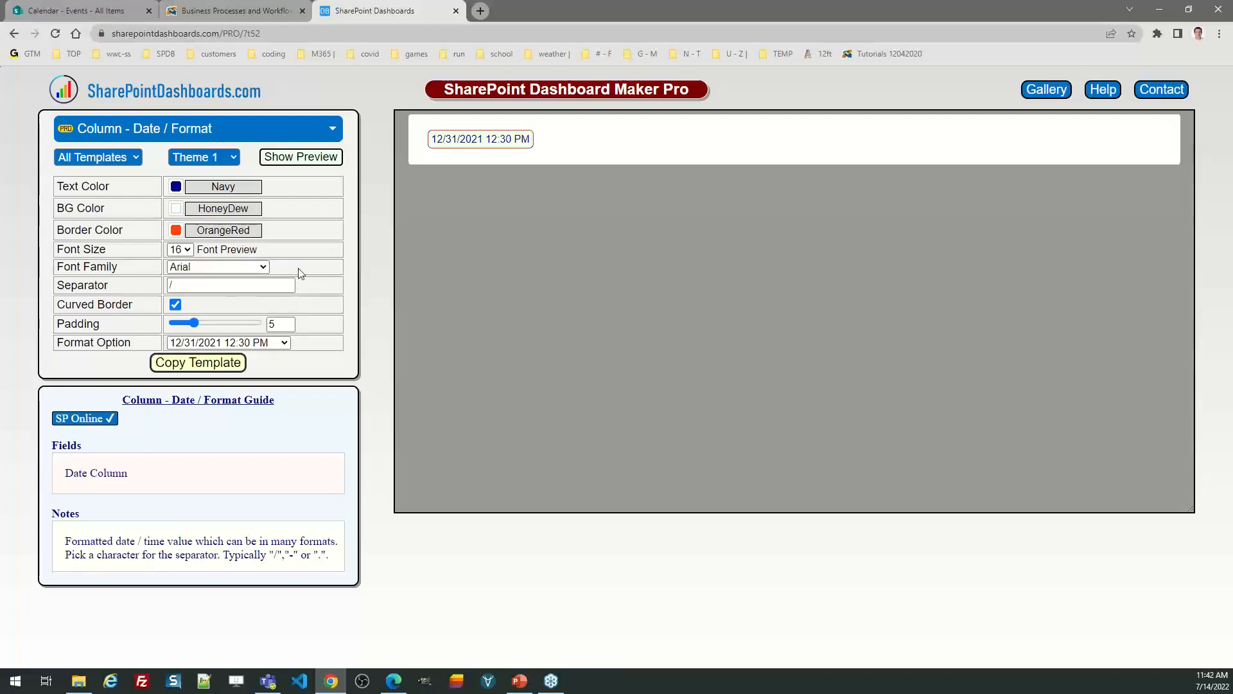
{"action": "left_click", "coordinate": [204, 357]}
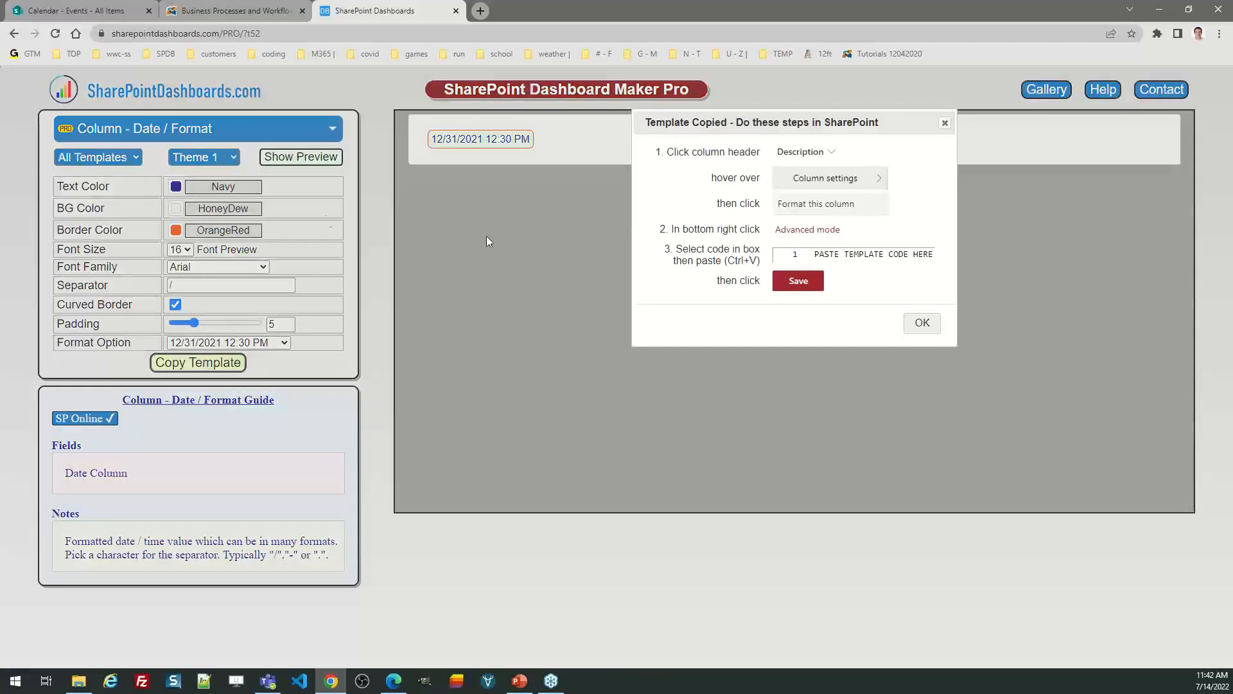
{"action": "left_click", "coordinate": [915, 326]}
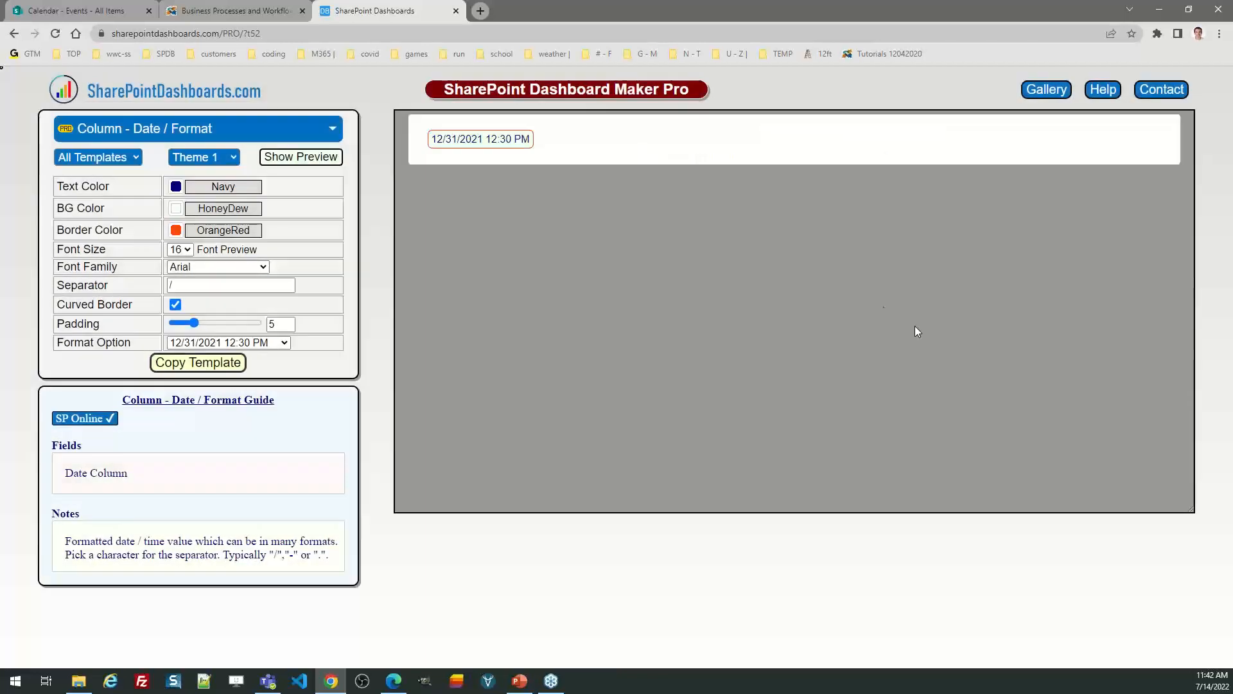
Replace the Events list's Start column formatting JSON with the OrangeRed-bordered template and save it
{"action": "left_click", "coordinate": [133, 9]}
{"action": "left_click", "coordinate": [604, 266]}
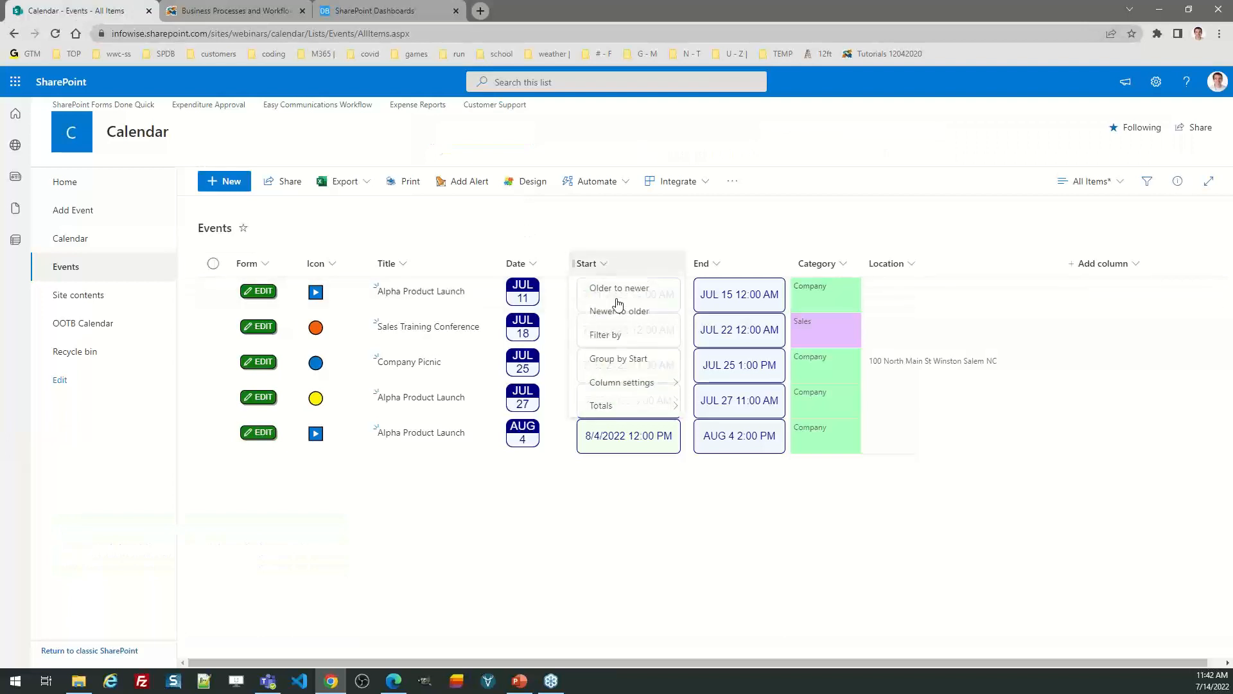
{"action": "mouse_move", "coordinate": [668, 384]}
{"action": "left_click", "coordinate": [707, 405]}
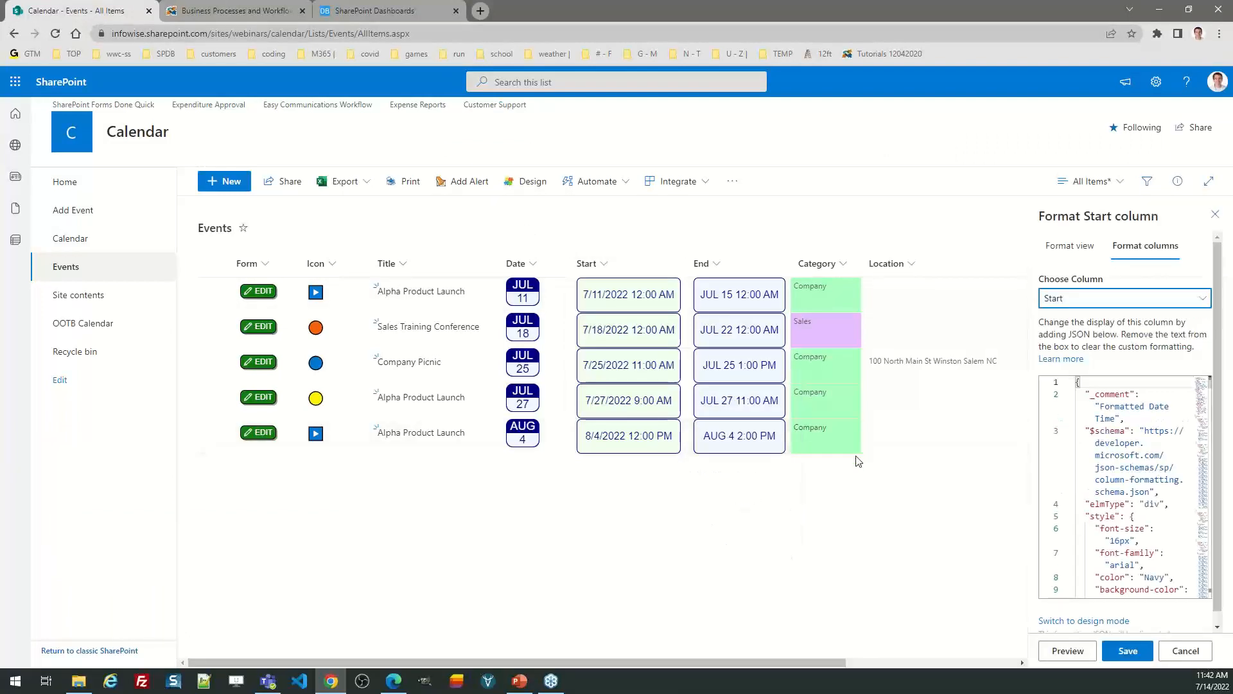
{"action": "key", "text": "ctrl+a"}
{"action": "key", "text": "ctrl+v"}
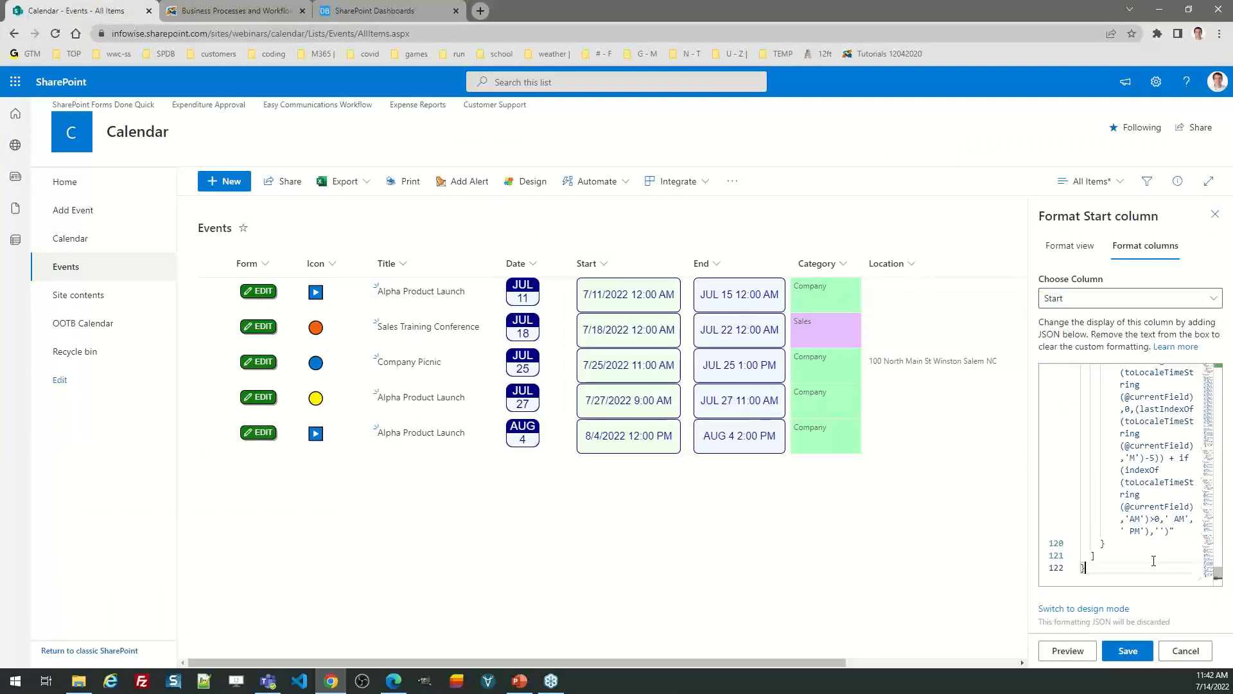
{"action": "left_click", "coordinate": [1128, 651]}
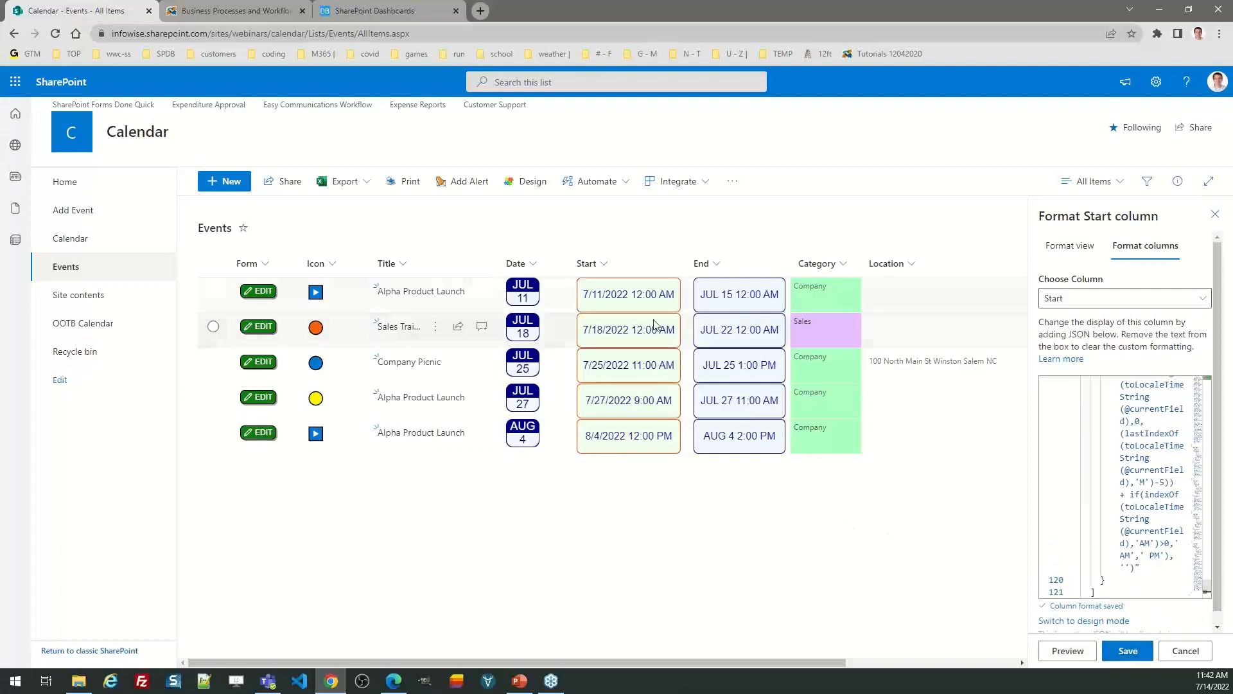
{"action": "left_click", "coordinate": [1216, 214]}
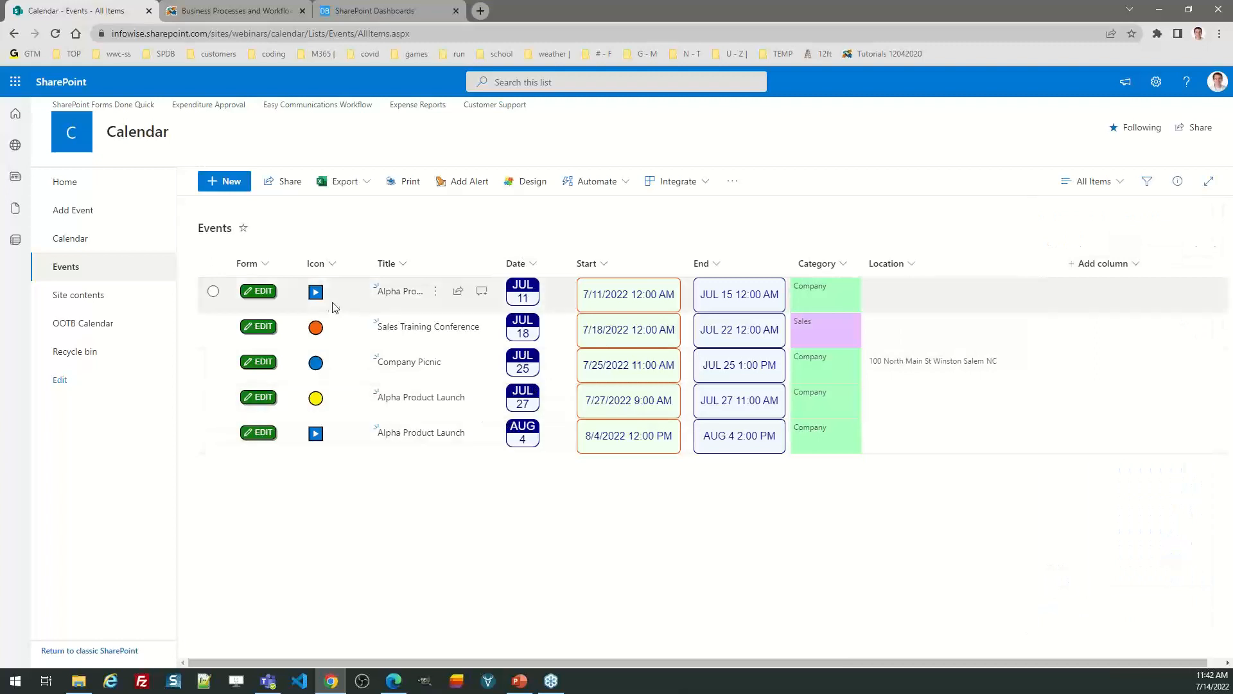
Change the icon of the July 11 Alpha Product Launch event to the green circle
{"action": "left_click", "coordinate": [314, 293]}
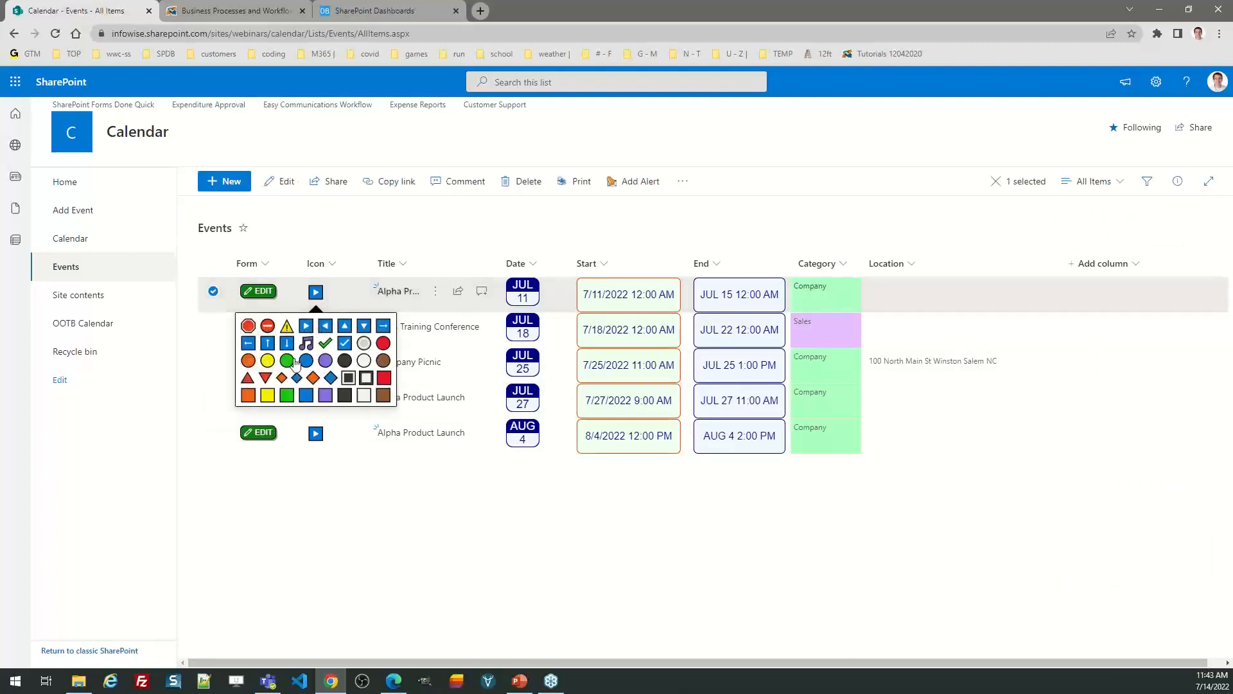
{"action": "left_click", "coordinate": [289, 361]}
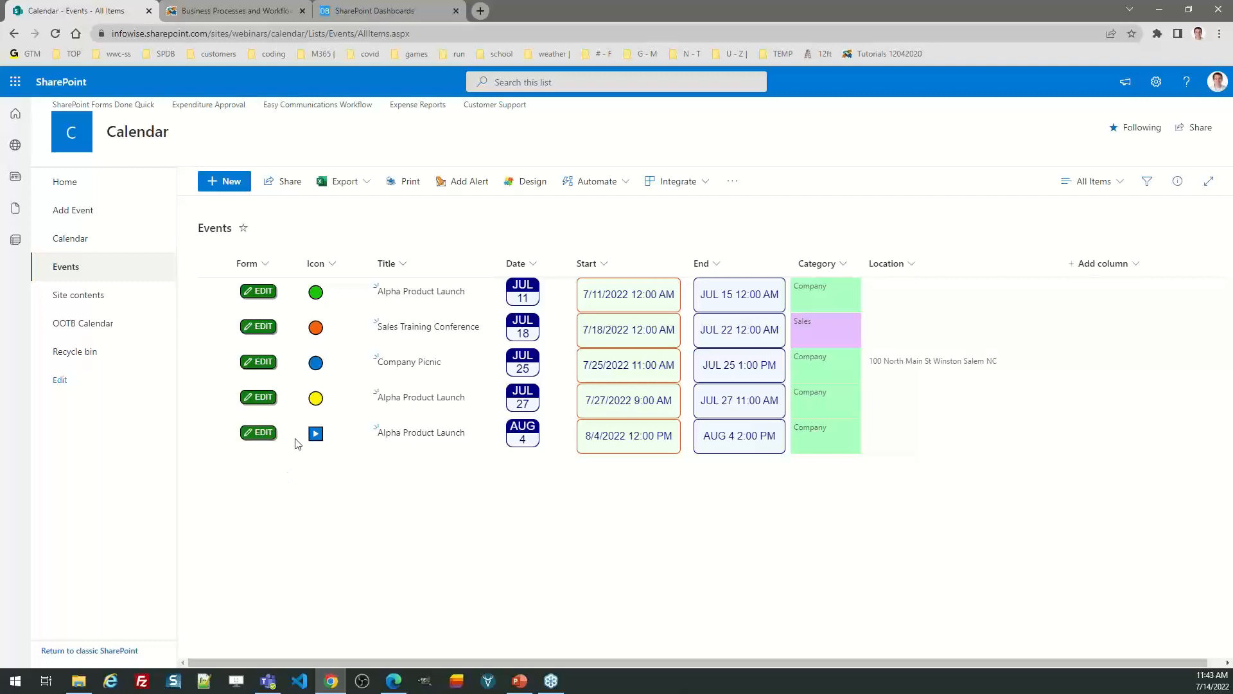
Switch to SharePoint Dashboards and open its templates gallery
{"action": "left_click", "coordinate": [383, 16]}
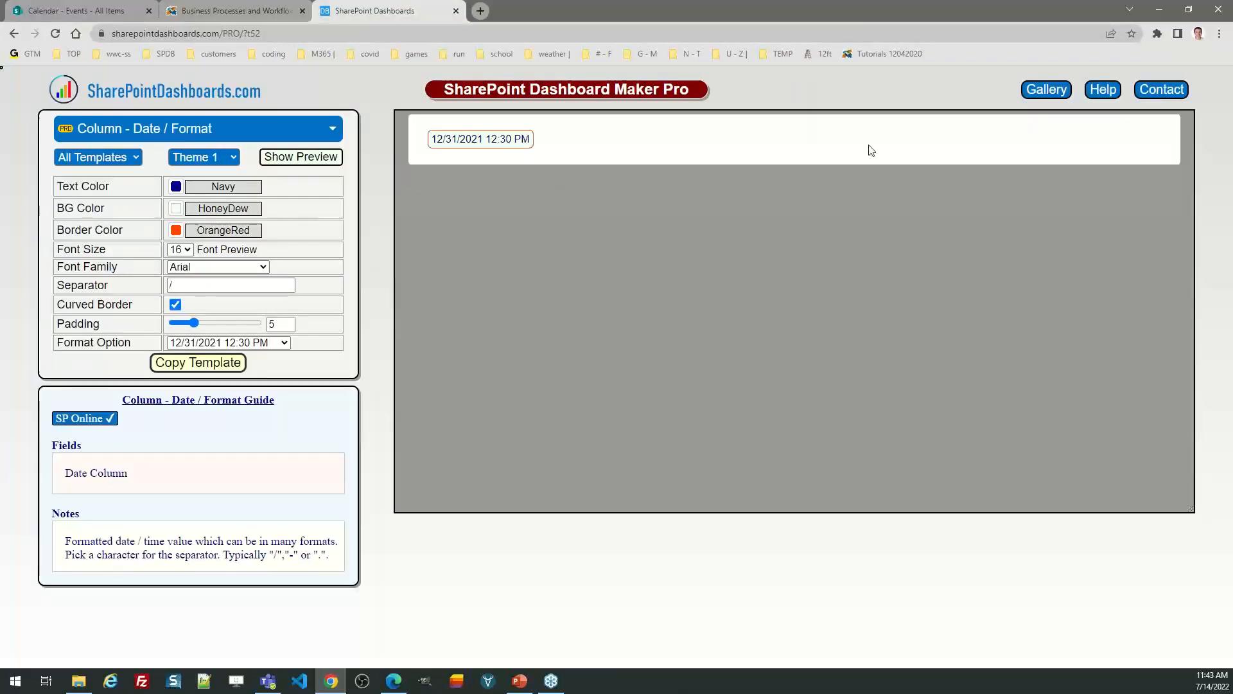
{"action": "left_click", "coordinate": [1049, 98]}
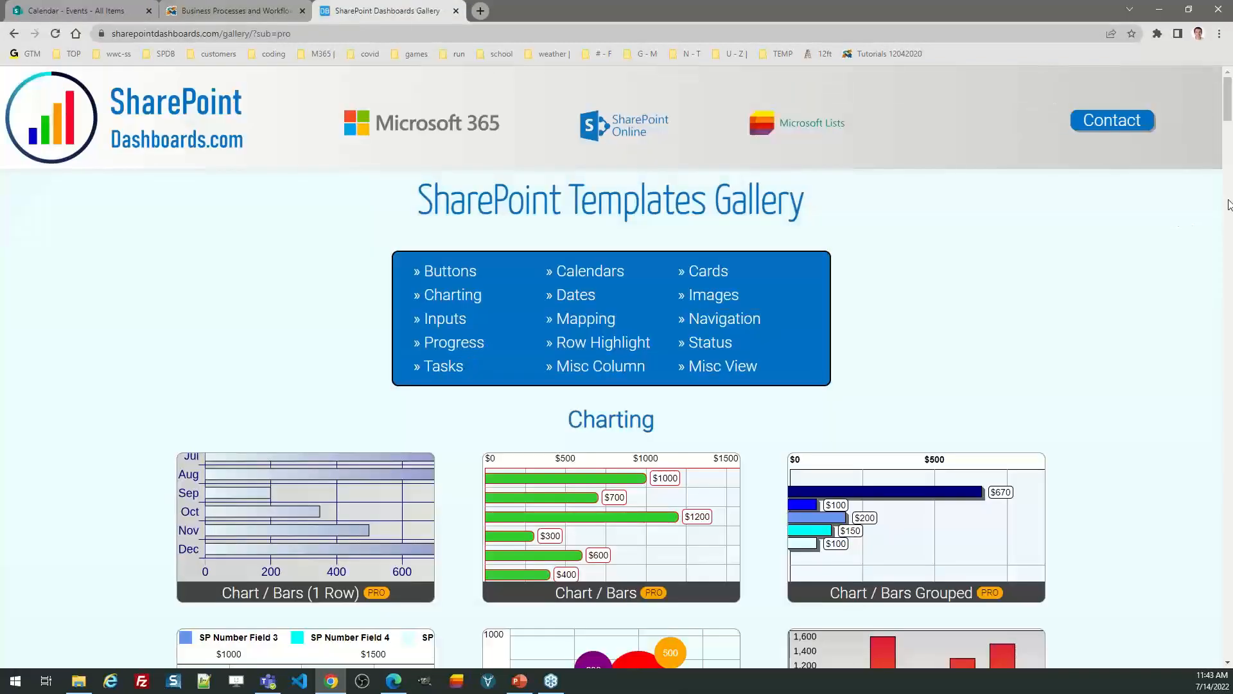
Browse the Buttons section of the templates gallery, open the Button / Edit template to view its options, and return to the gallery
{"action": "left_click_drag", "start_coordinate": [1227, 116], "coordinate": [1228, 232]}
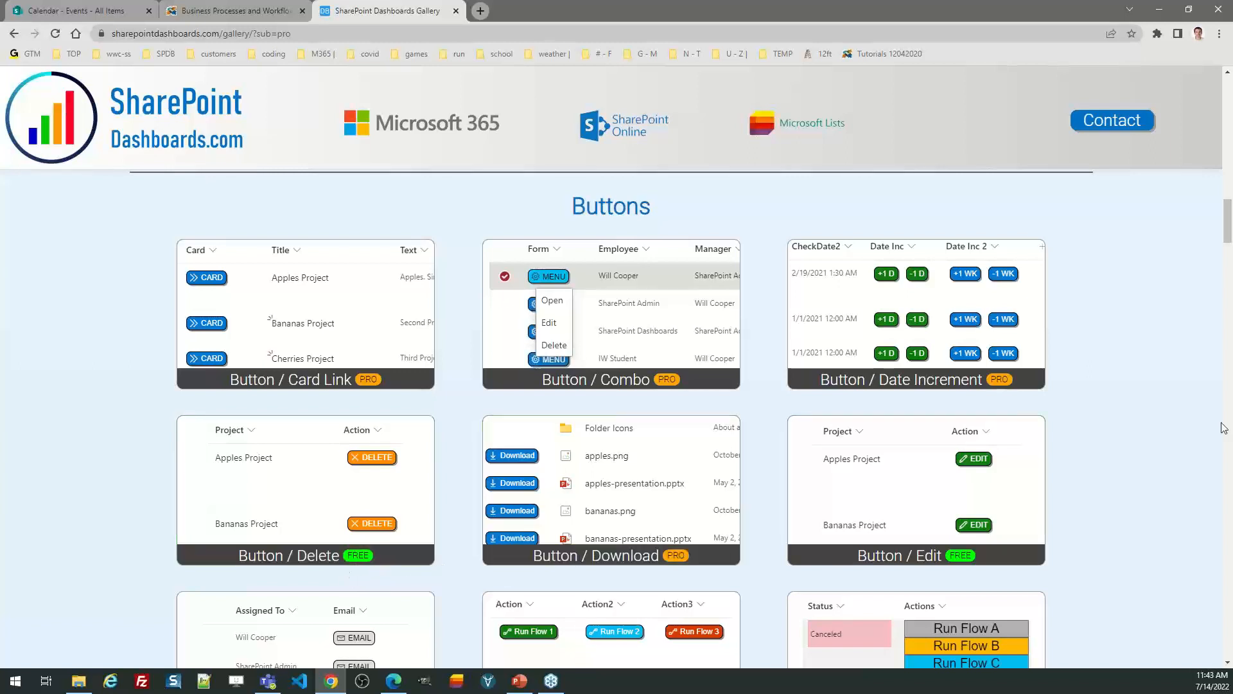
{"action": "scroll", "coordinate": [1228, 256], "scroll_direction": "down", "scroll_amount": 2}
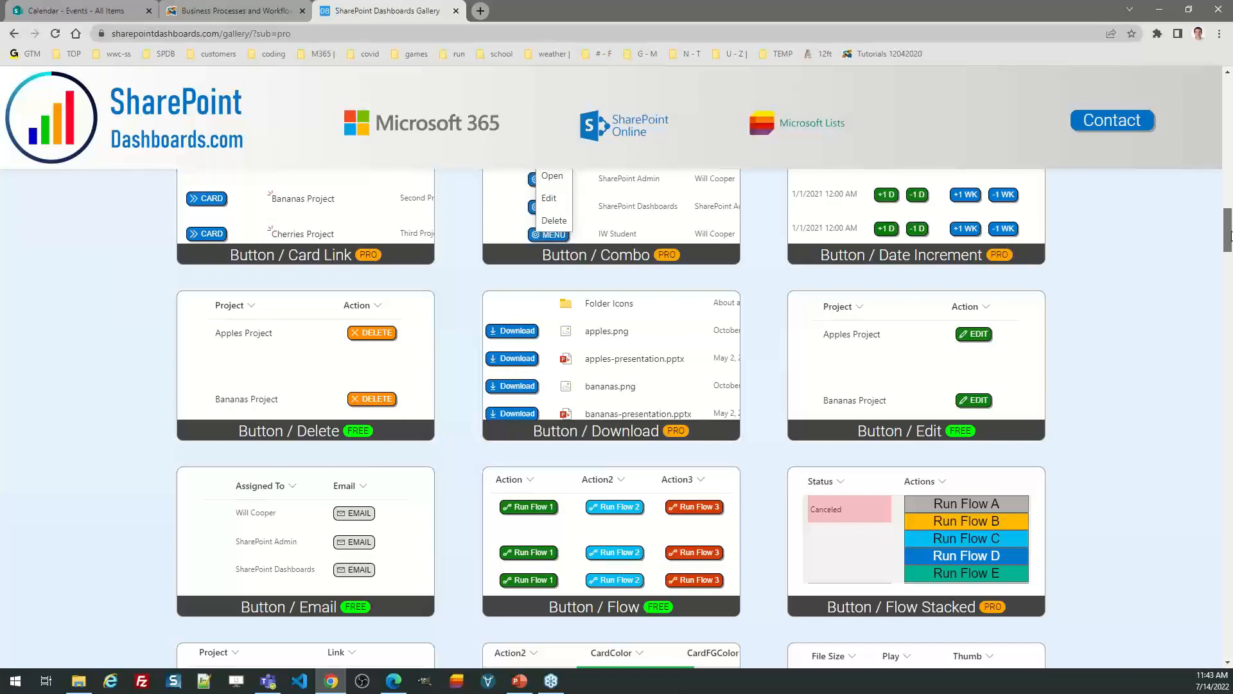
{"action": "left_click", "coordinate": [893, 365]}
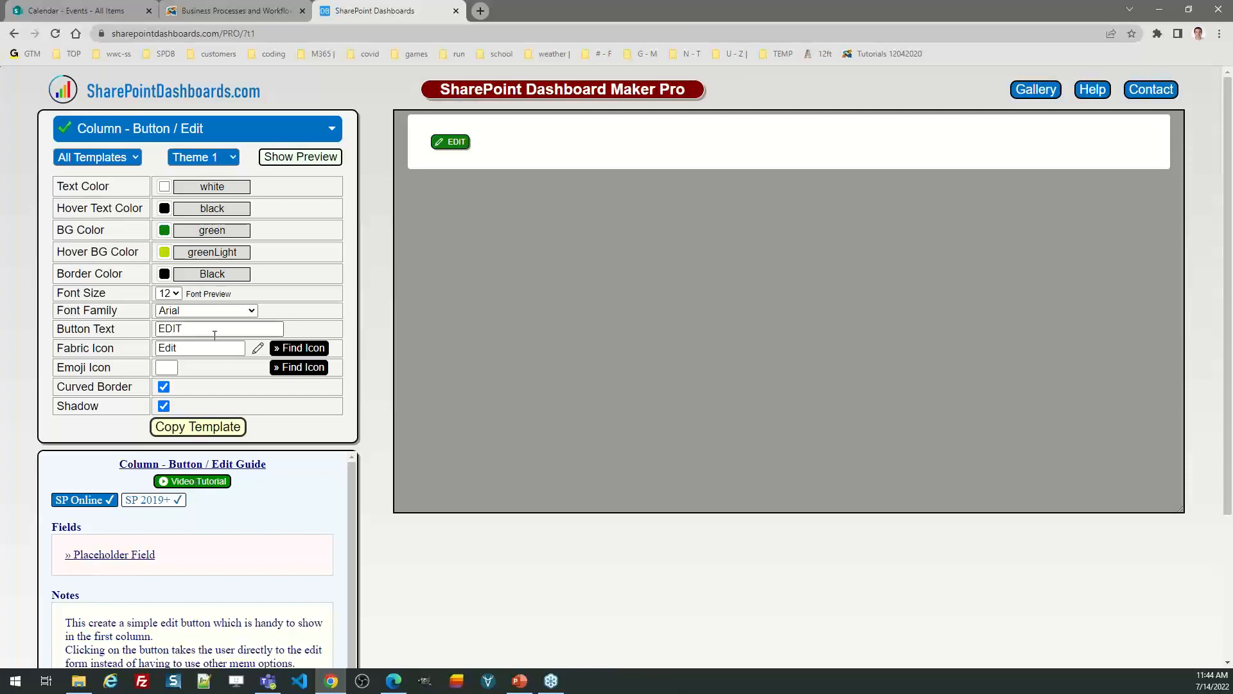
{"action": "left_click", "coordinate": [14, 34]}
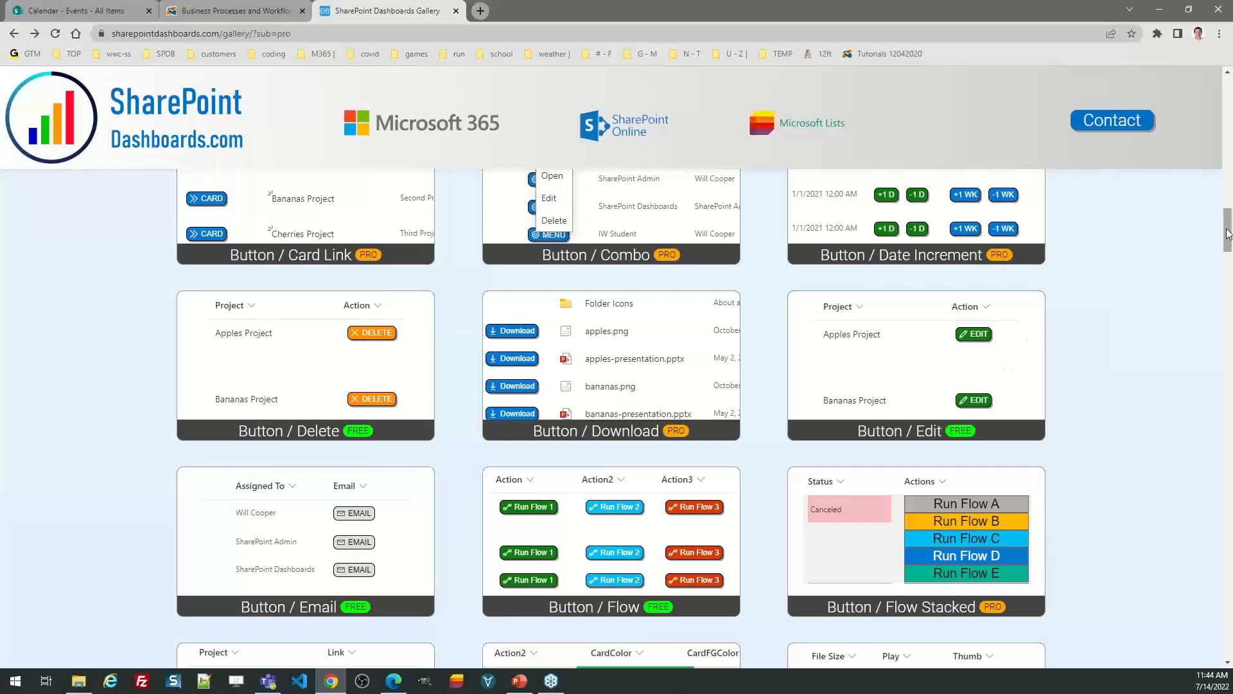
Open the Map / Google Pushpins template from the gallery, set its background color to Lavender, and return to the gallery
{"action": "left_click_drag", "start_coordinate": [1229, 234], "coordinate": [1228, 443]}
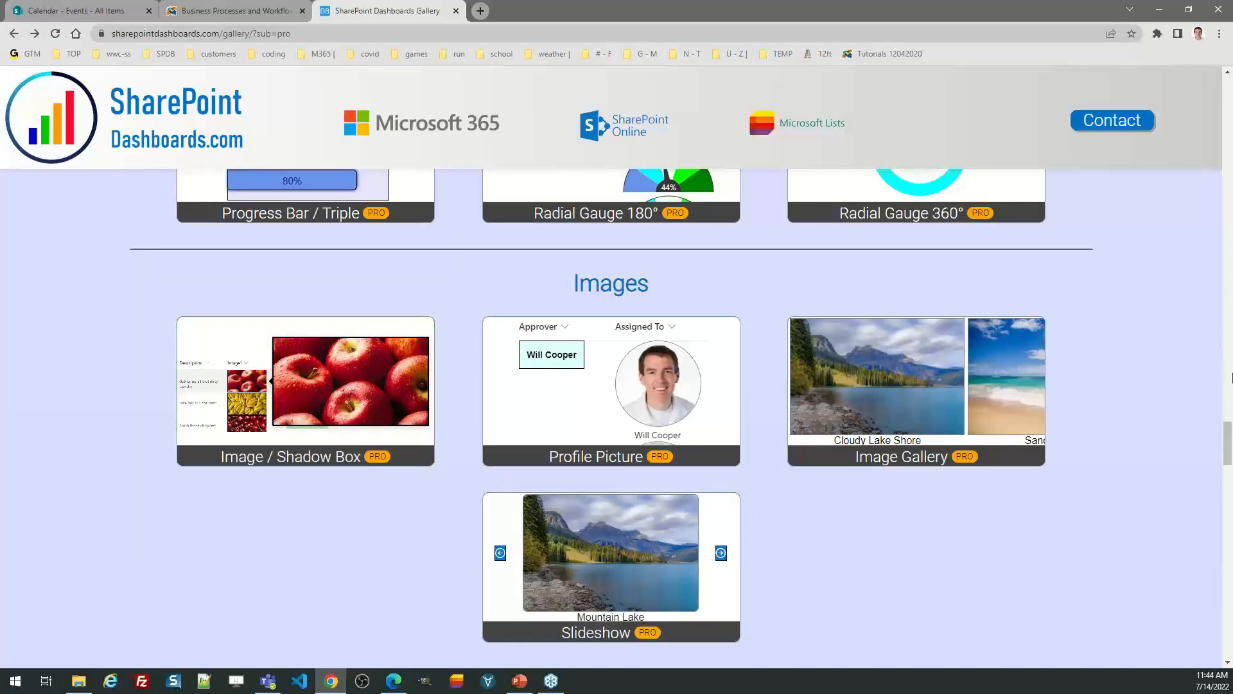
{"action": "left_click_drag", "start_coordinate": [1228, 452], "coordinate": [1228, 491]}
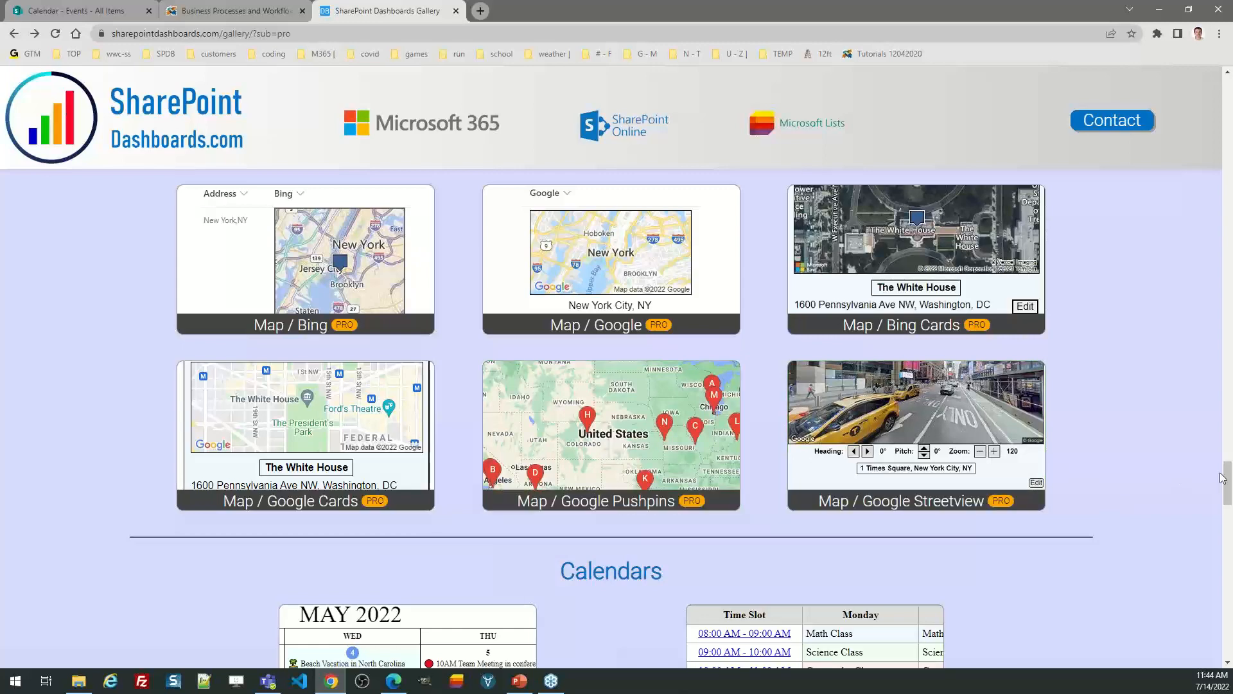
{"action": "left_click", "coordinate": [614, 447]}
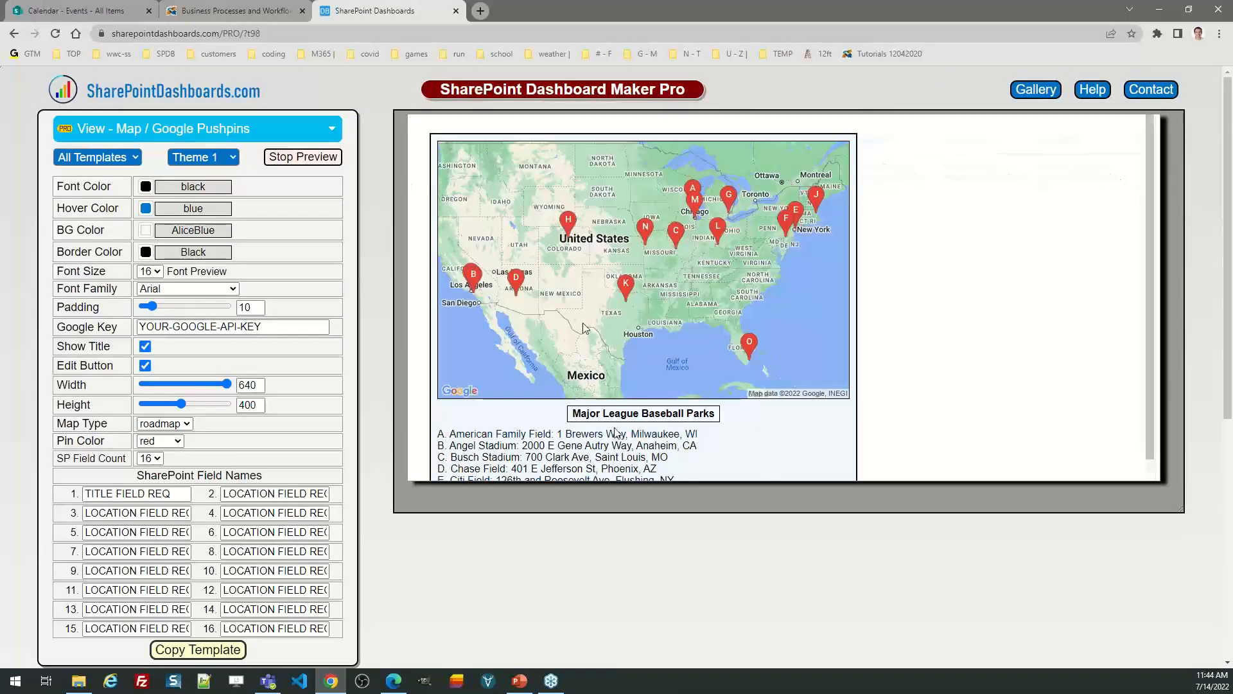
{"action": "left_click", "coordinate": [302, 157]}
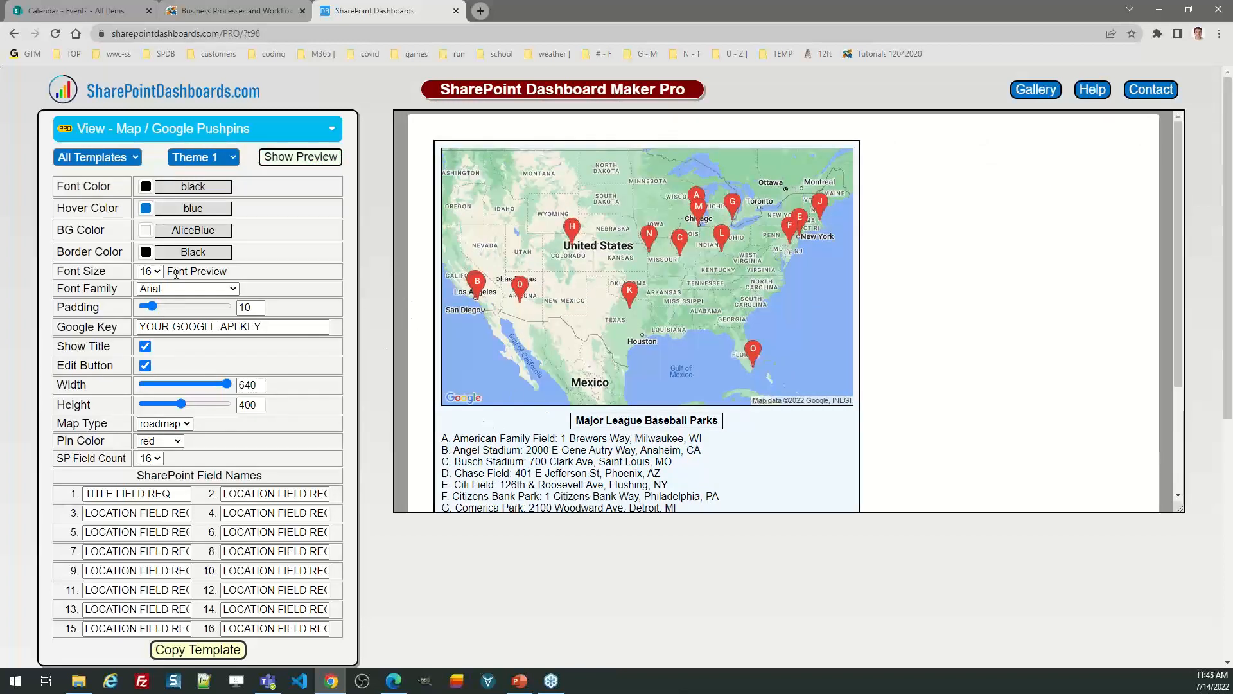
{"action": "left_click", "coordinate": [145, 230]}
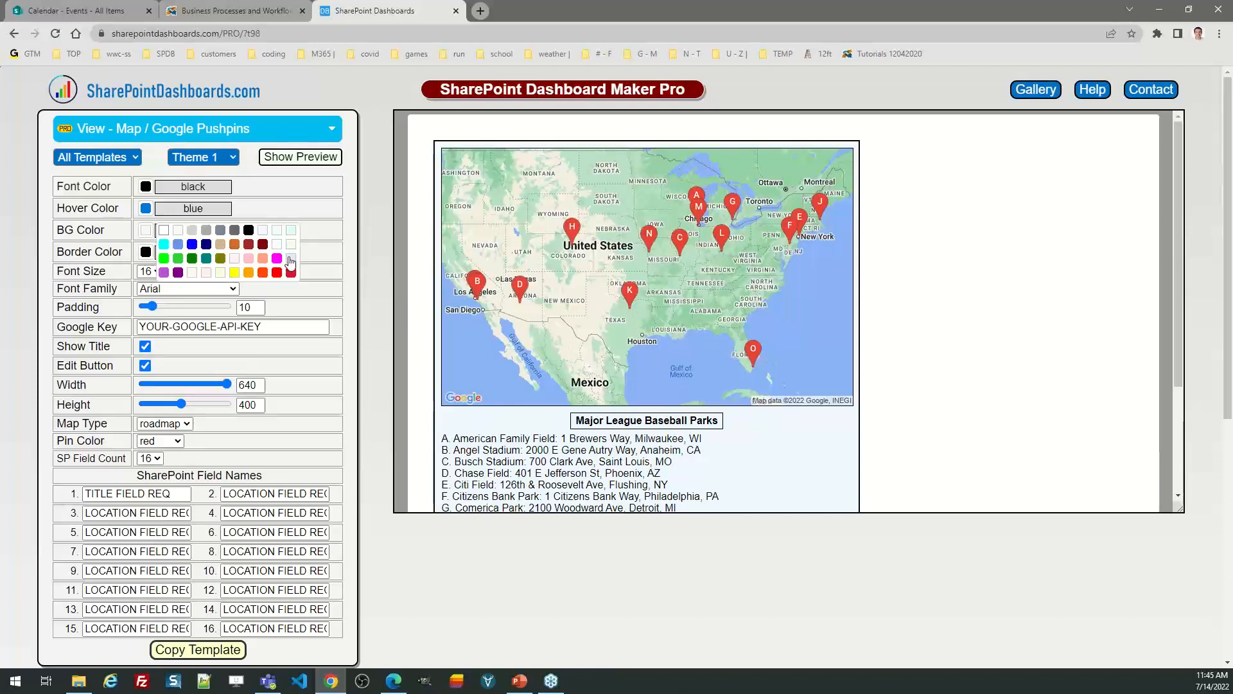
{"action": "left_click", "coordinate": [290, 259]}
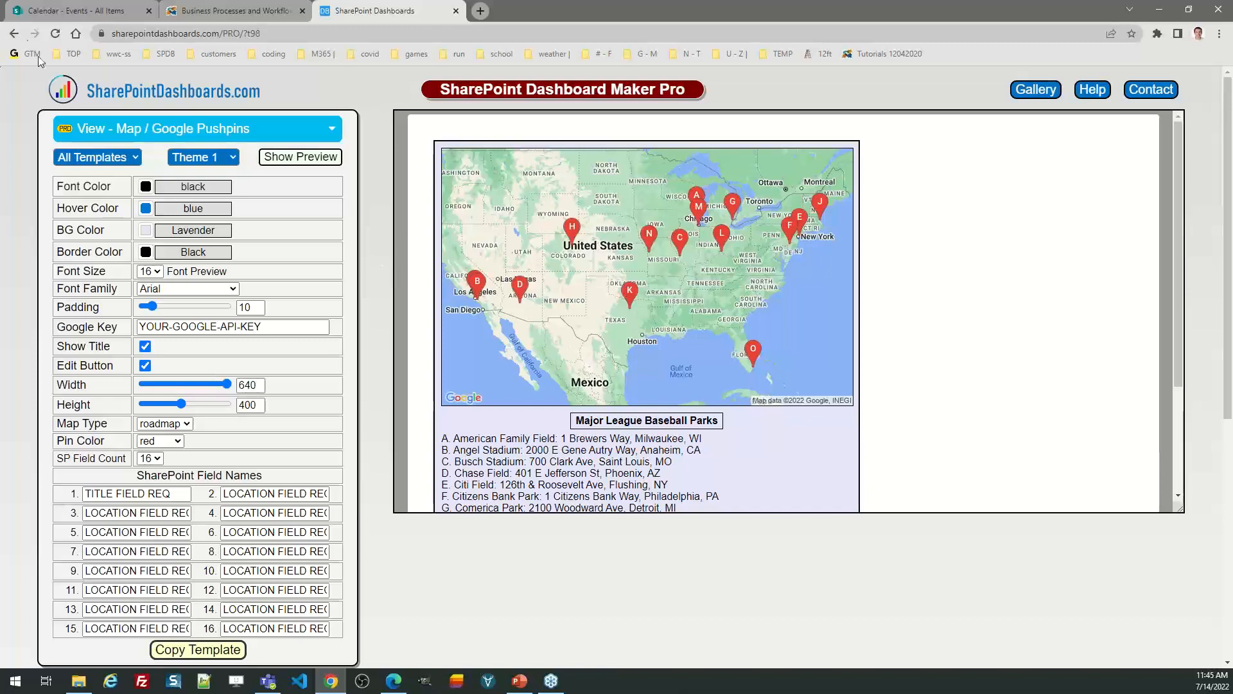
{"action": "left_click", "coordinate": [13, 33]}
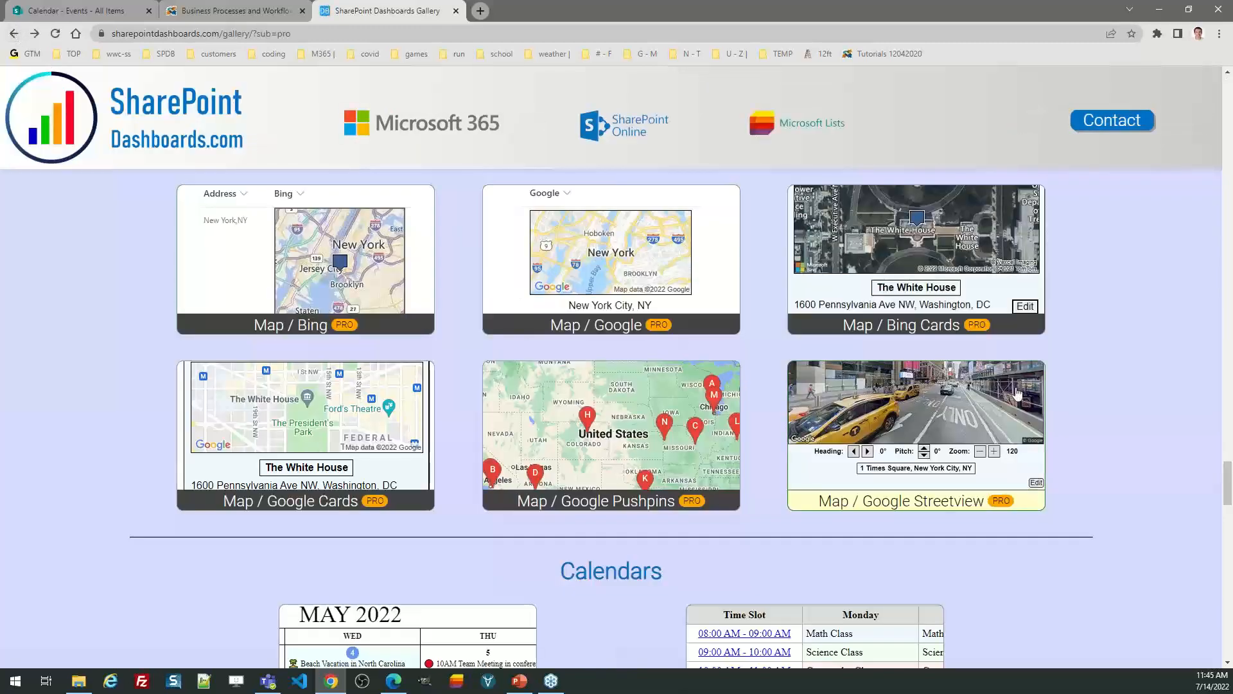
Open the Employee Cards template, set its picture width to 131 in the live example, and return to the gallery
{"action": "left_click_drag", "start_coordinate": [1229, 482], "coordinate": [1230, 523]}
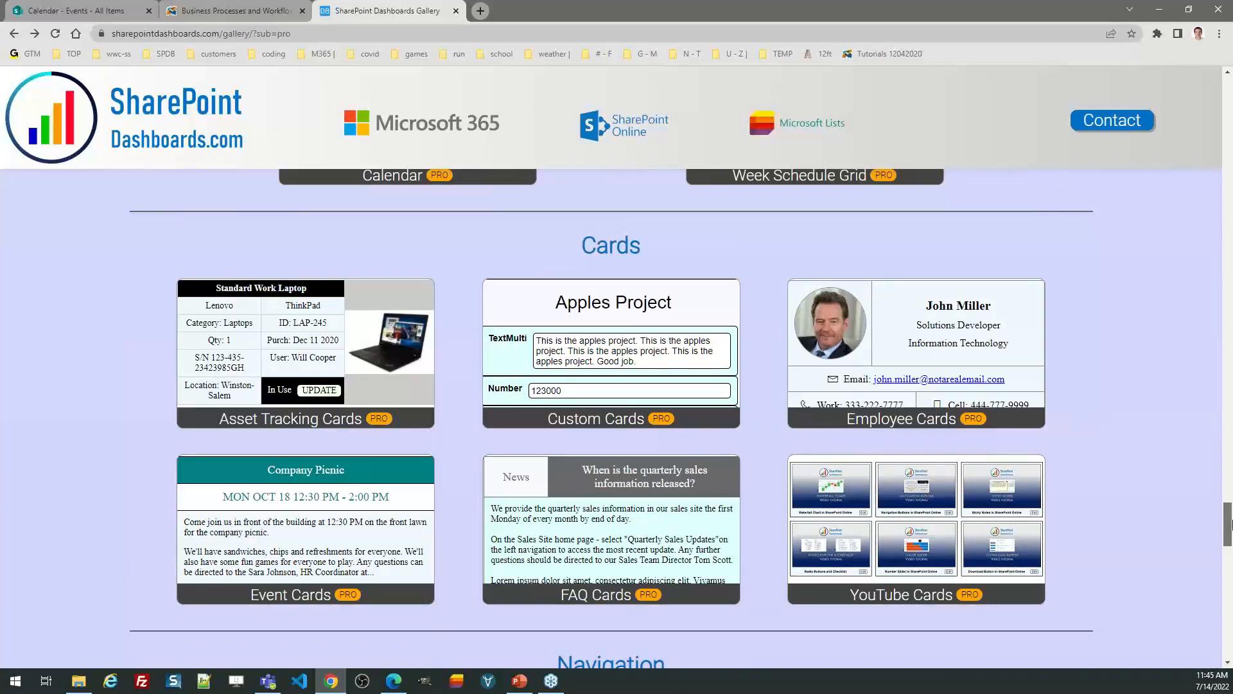
{"action": "left_click", "coordinate": [863, 335]}
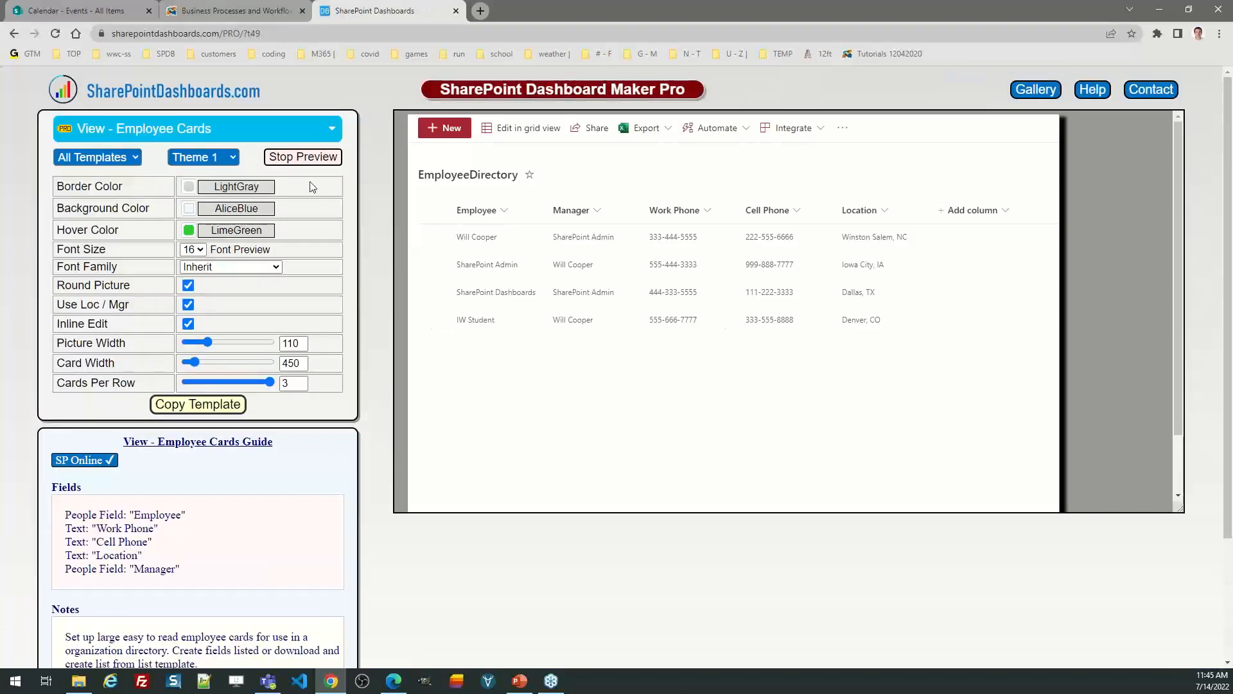
{"action": "left_click", "coordinate": [305, 158]}
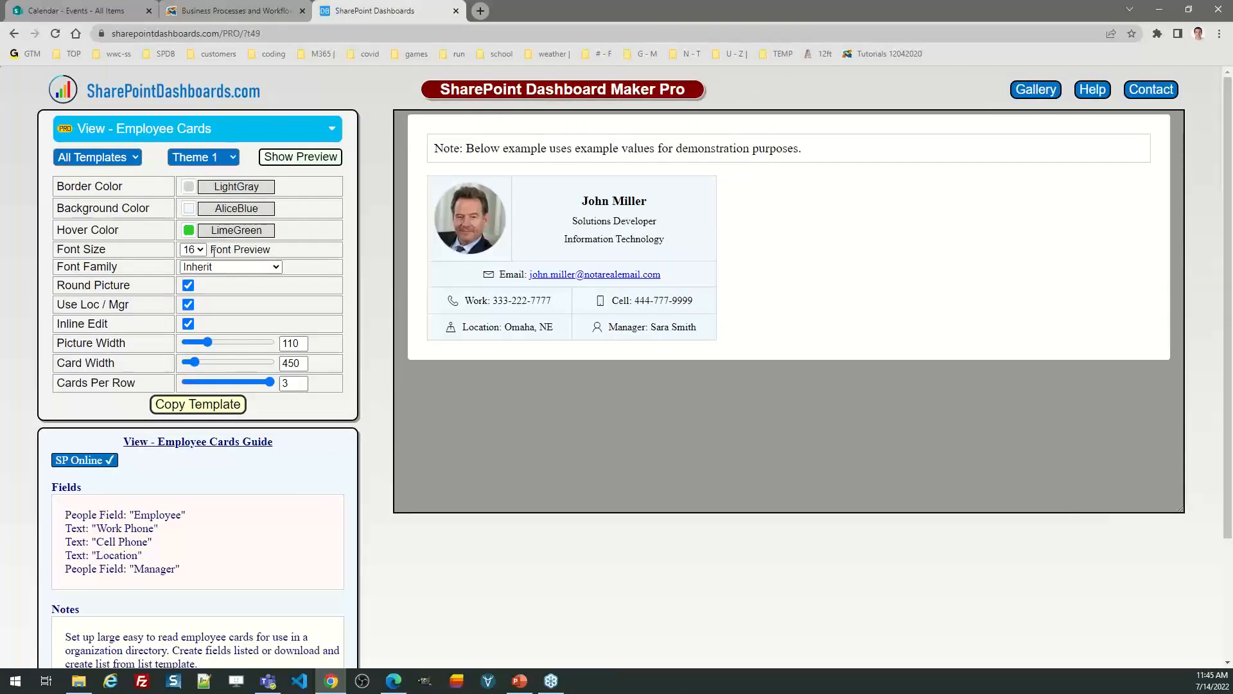
{"action": "left_click_drag", "start_coordinate": [210, 342], "coordinate": [222, 342]}
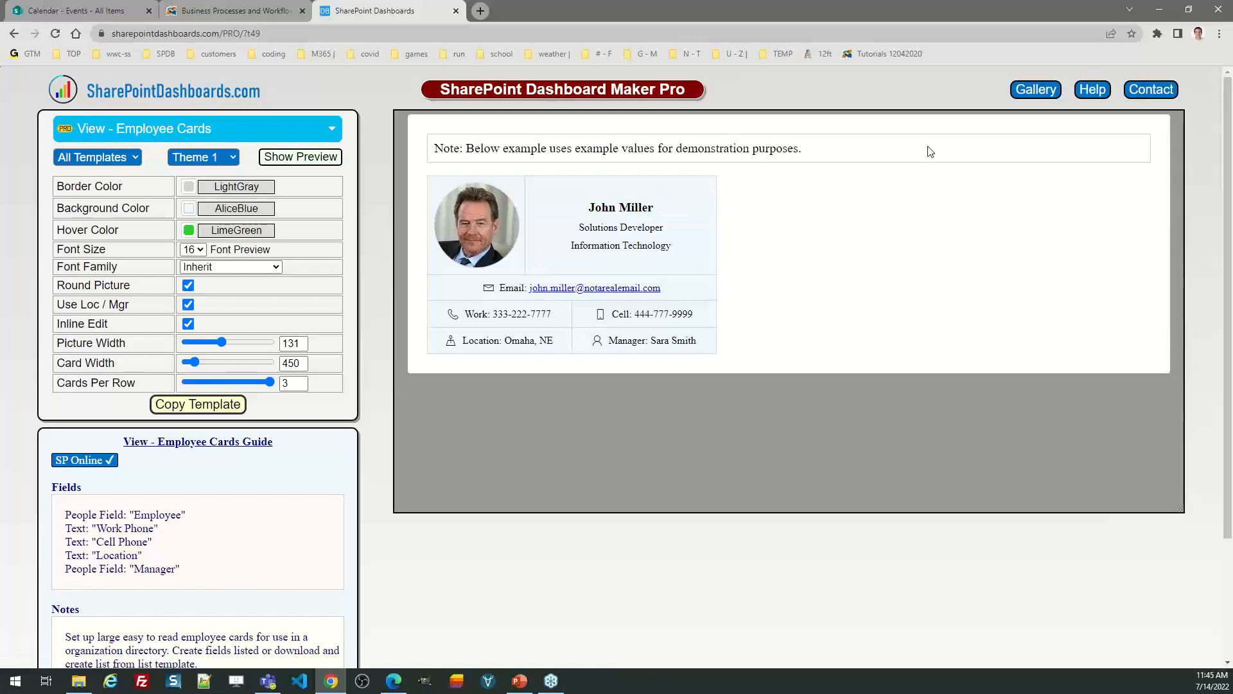
{"action": "left_click", "coordinate": [1014, 93]}
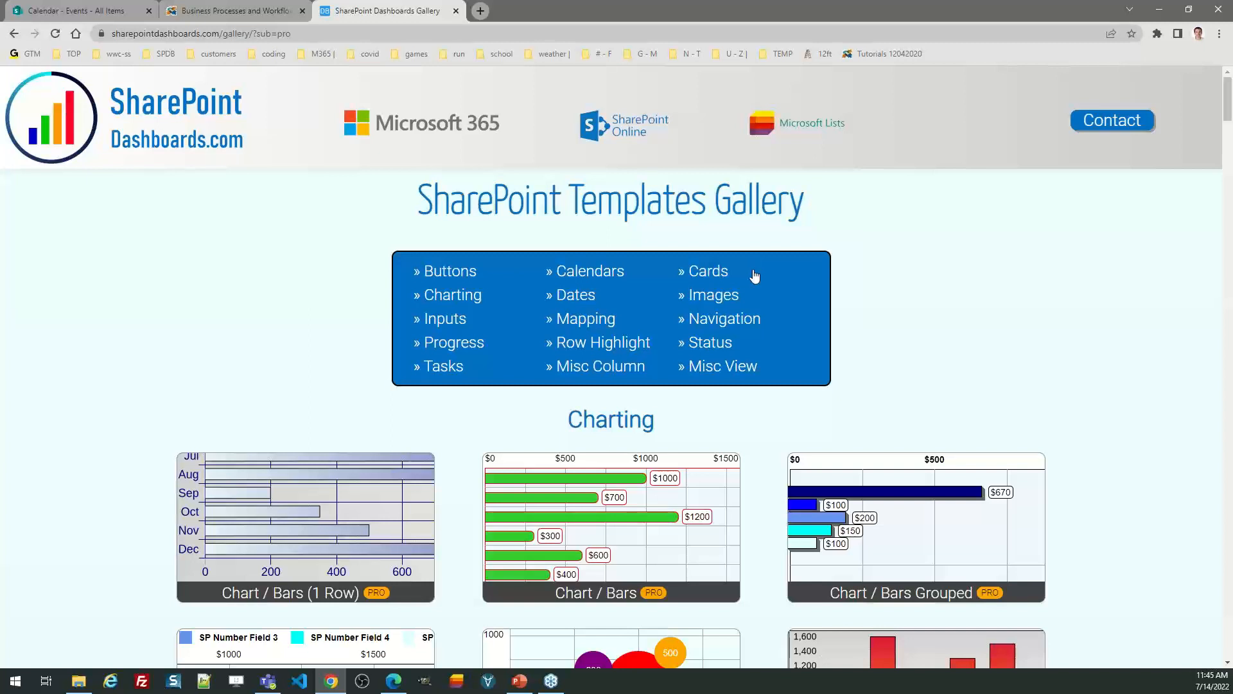
From the SharePoint Dashboards home page, open the public gallery, view the free sign-up form, and return to the gallery
{"action": "left_click", "coordinate": [180, 141]}
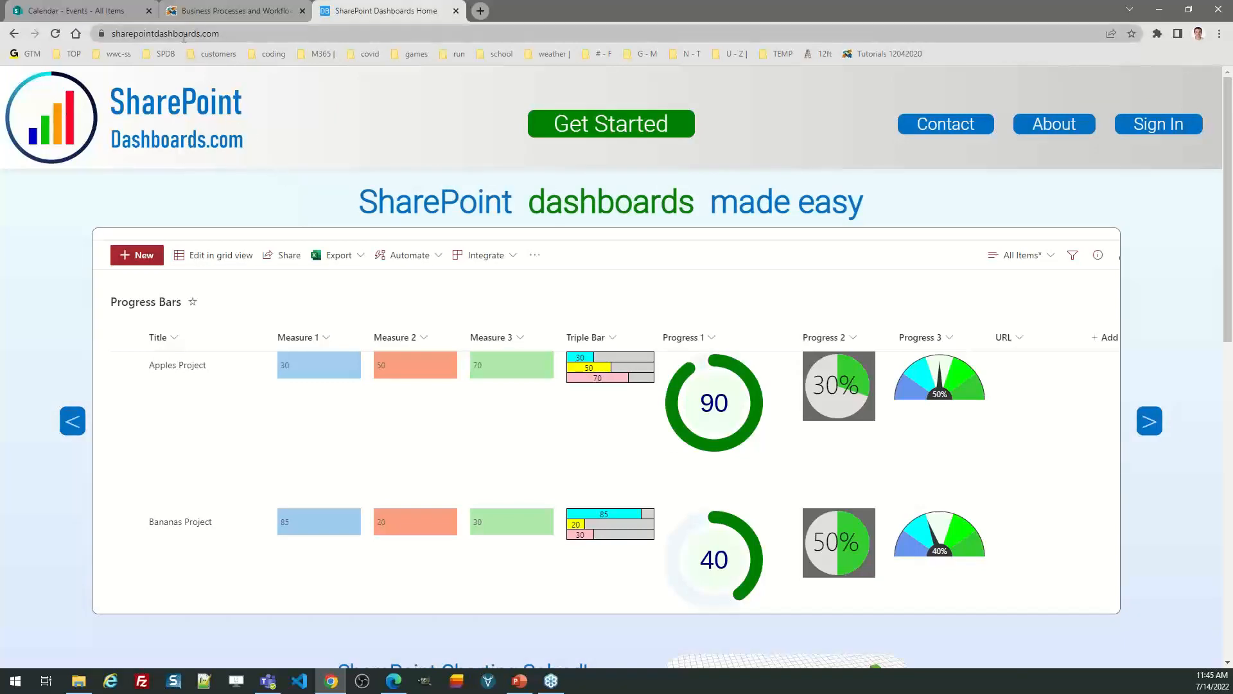
{"action": "left_click", "coordinate": [622, 126]}
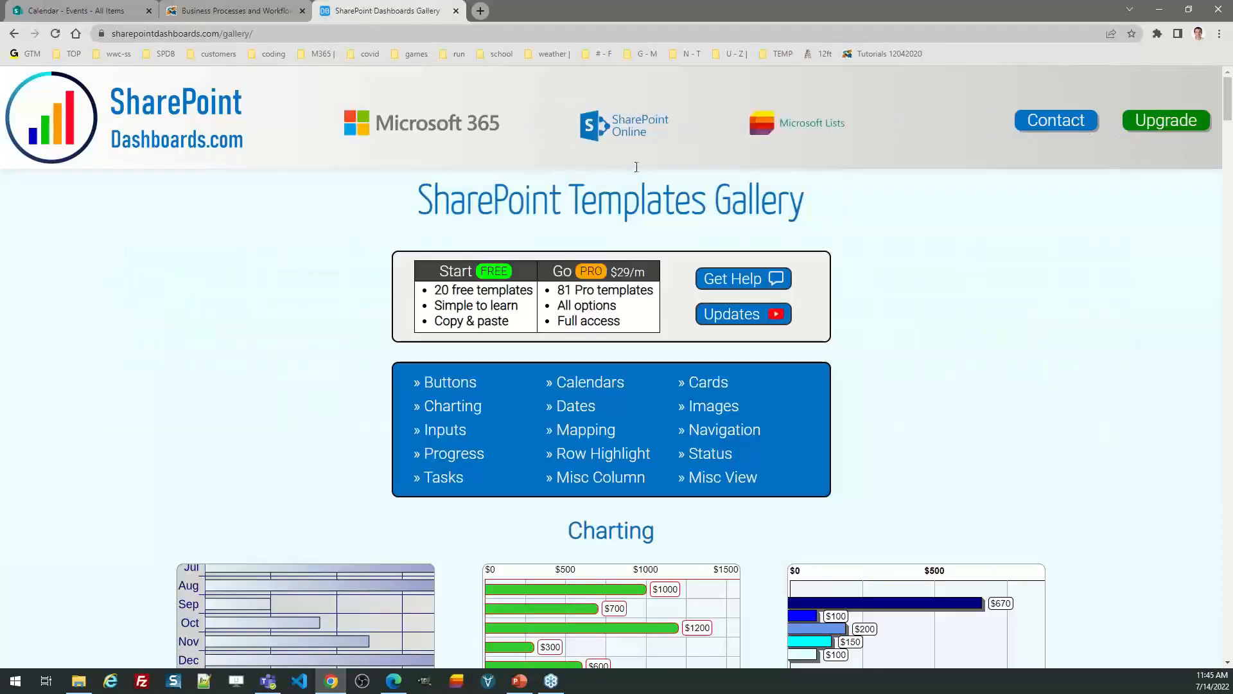
{"action": "left_click", "coordinate": [476, 295]}
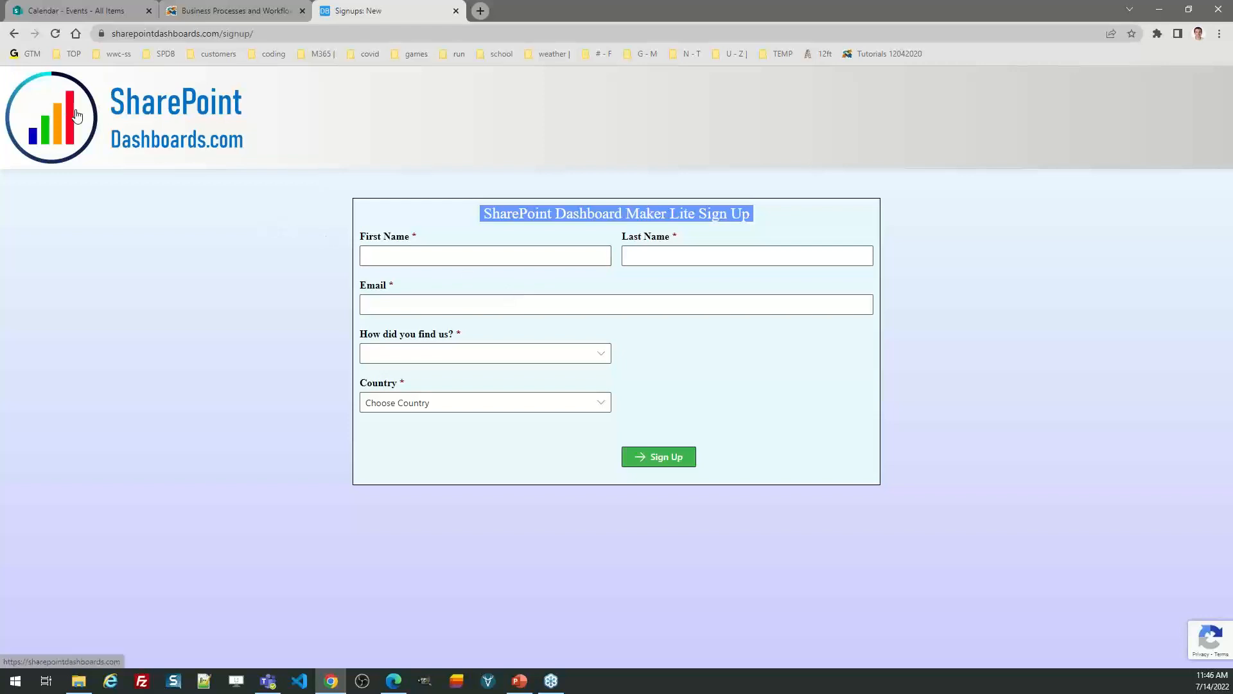
{"action": "left_click", "coordinate": [14, 33]}
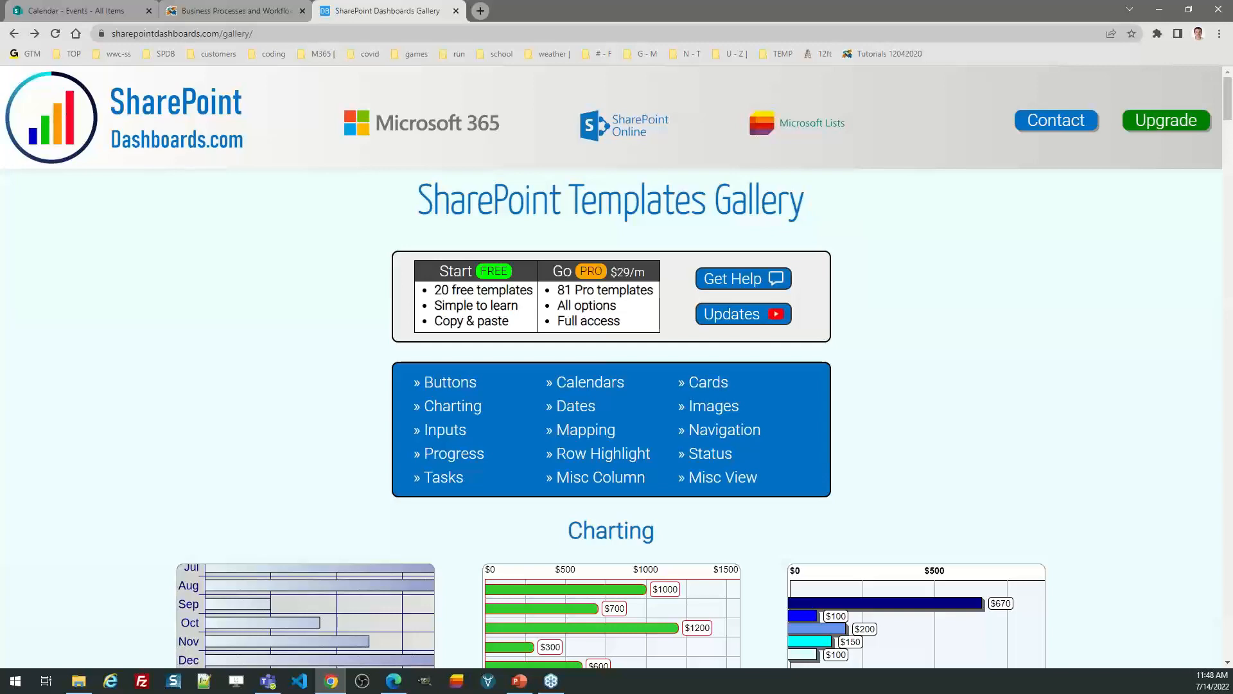
Switch to the Infowise website and open the Ultimate Forms pricing page
{"action": "left_click", "coordinate": [221, 12]}
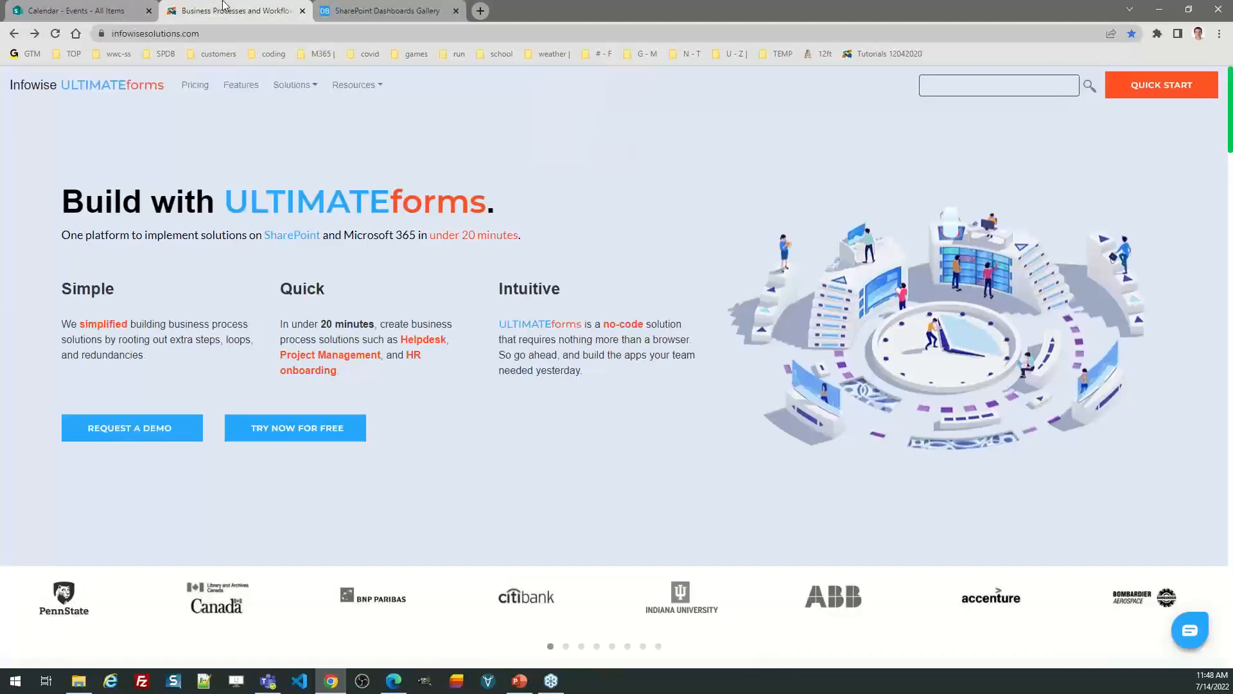
{"action": "left_click", "coordinate": [194, 84]}
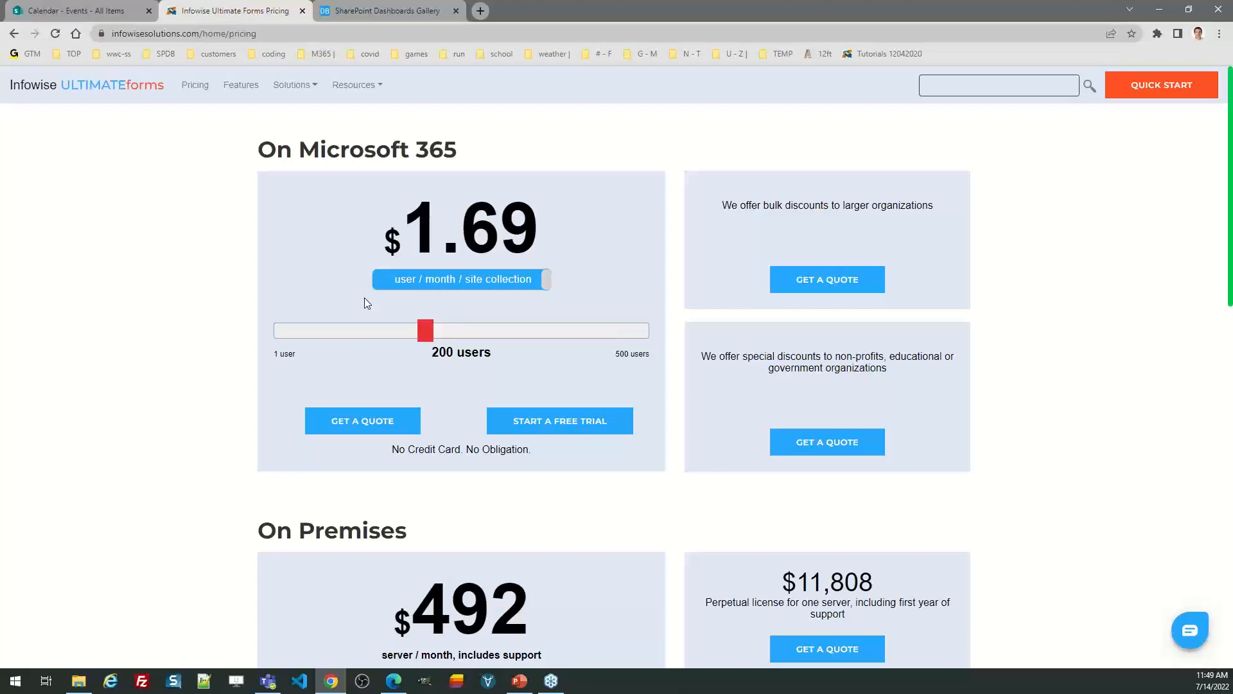
Return to the SharePoint Events list and open its form in the Ultimate Forms Form Designer
{"action": "left_click", "coordinate": [87, 11]}
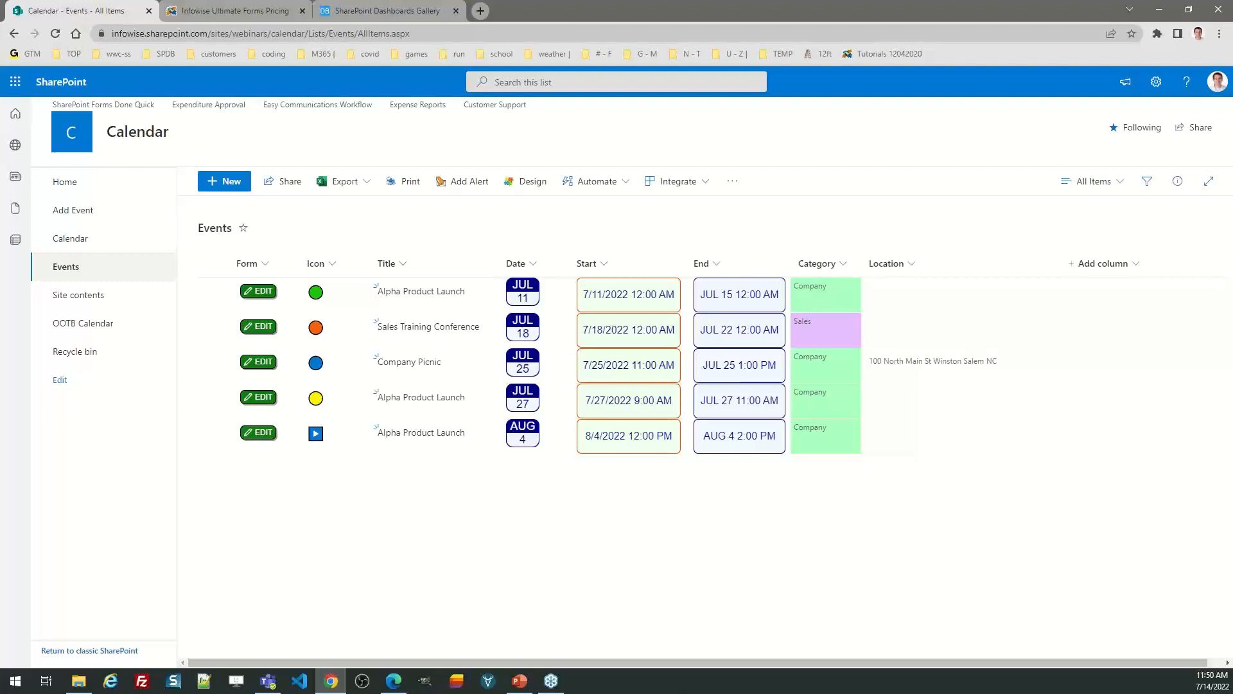
{"action": "left_click", "coordinate": [518, 185]}
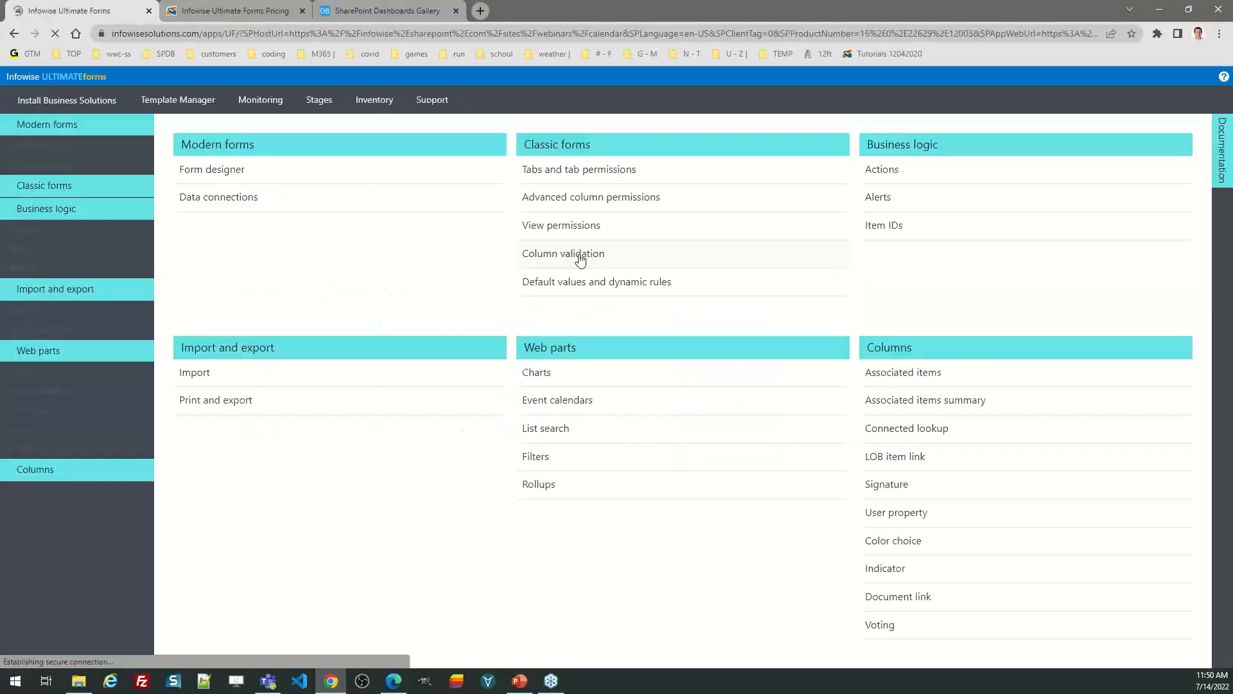
{"action": "left_click", "coordinate": [243, 182]}
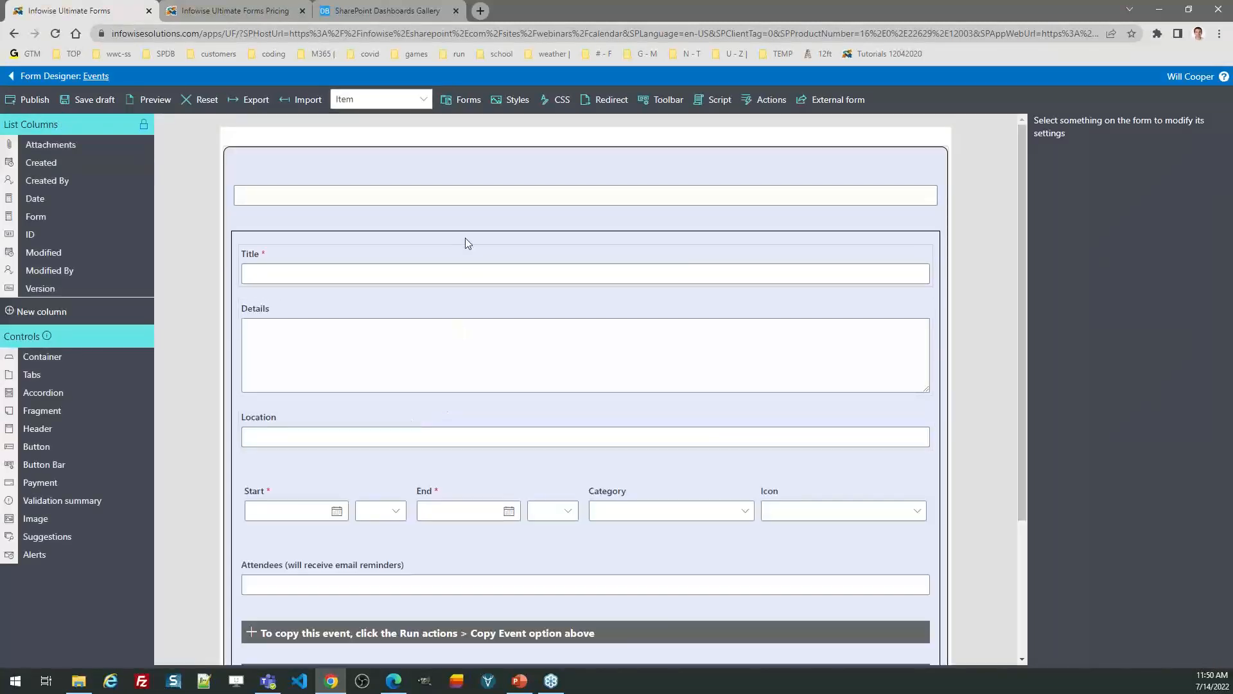
Inspect the outer container's Style 1 settings and the form's CSS editor, closing each without changes
{"action": "left_click", "coordinate": [465, 239]}
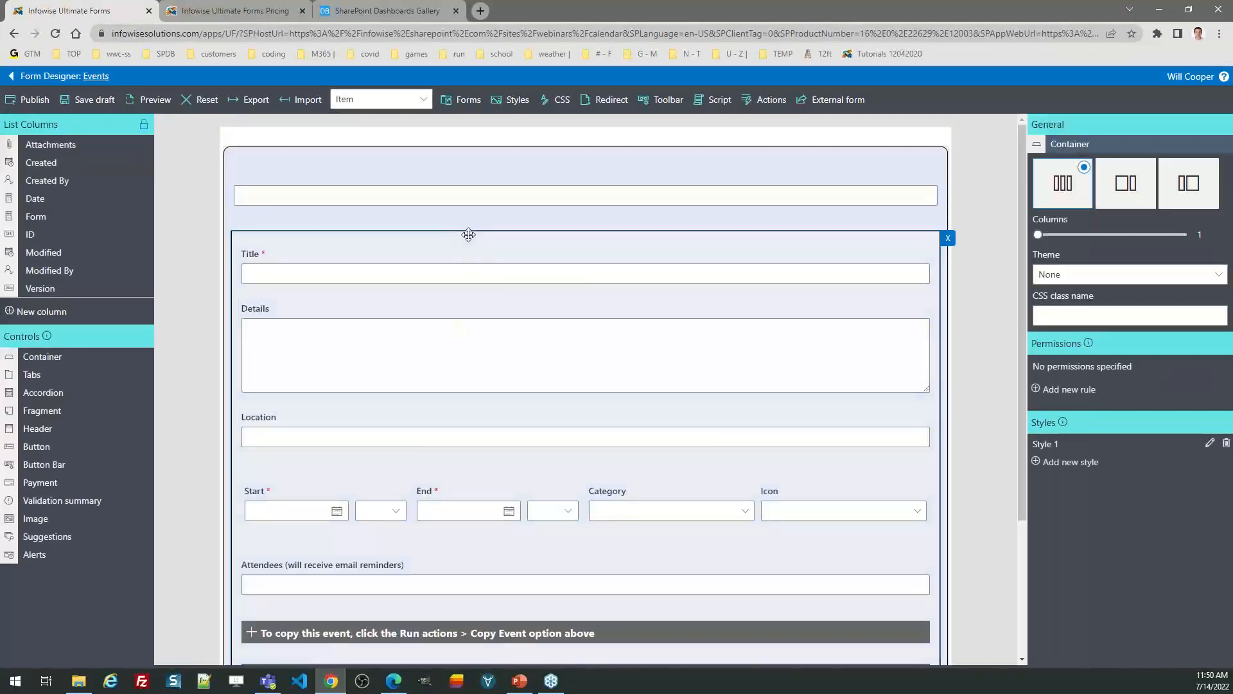
{"action": "left_click", "coordinate": [565, 146]}
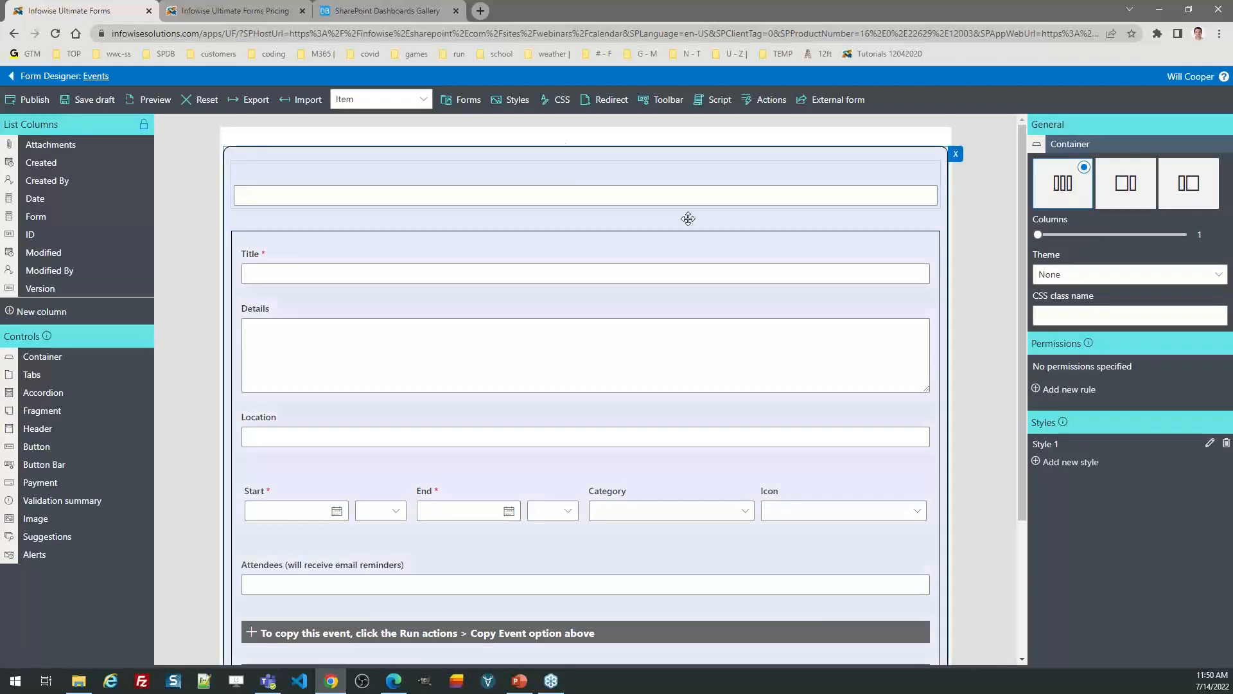
{"action": "left_click", "coordinate": [1209, 445]}
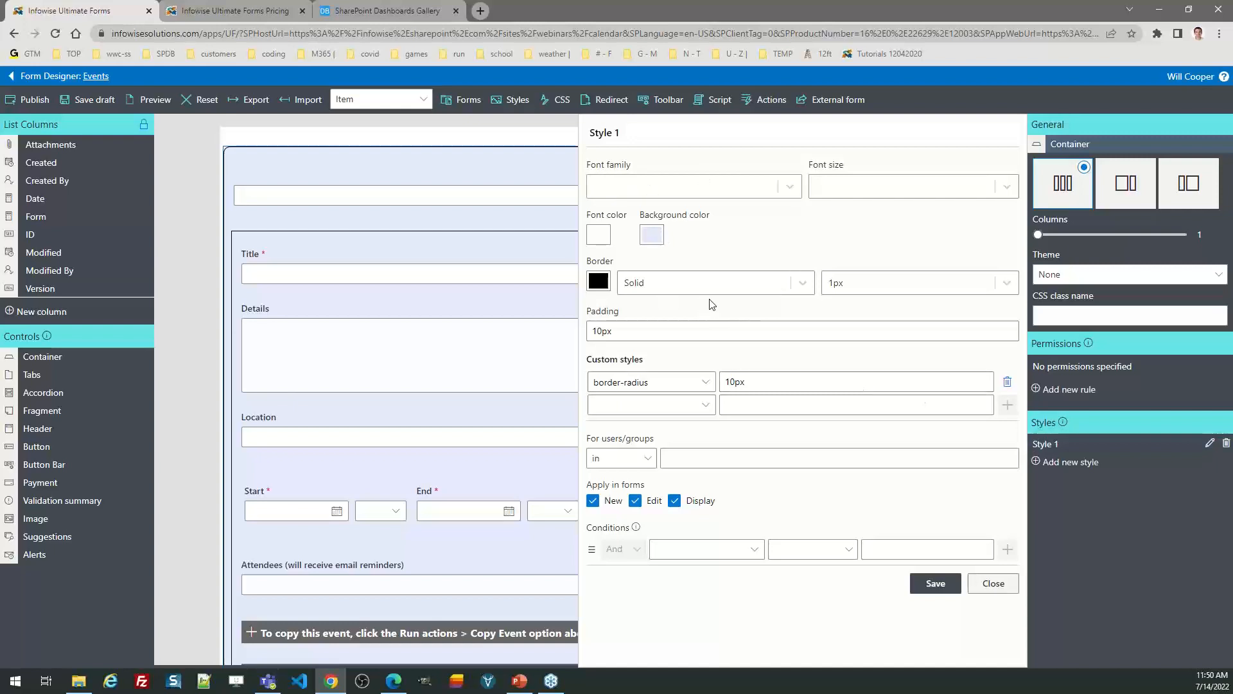
{"action": "left_click", "coordinate": [1007, 582]}
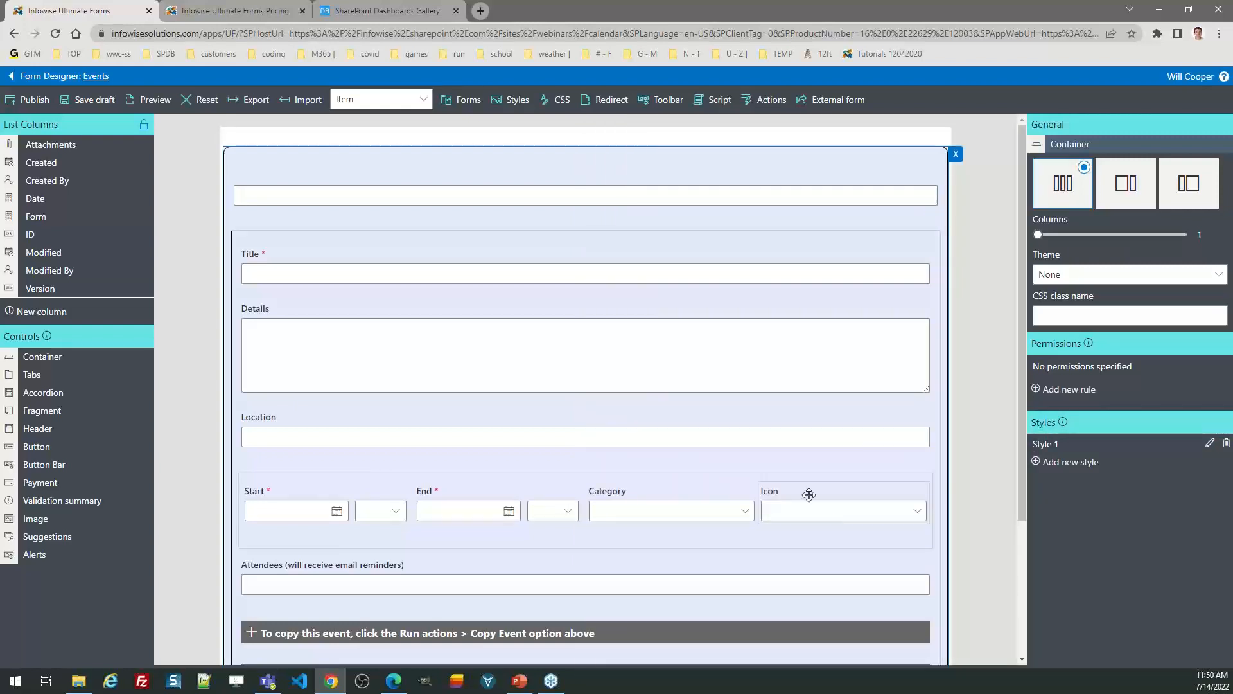
{"action": "left_click", "coordinate": [563, 108]}
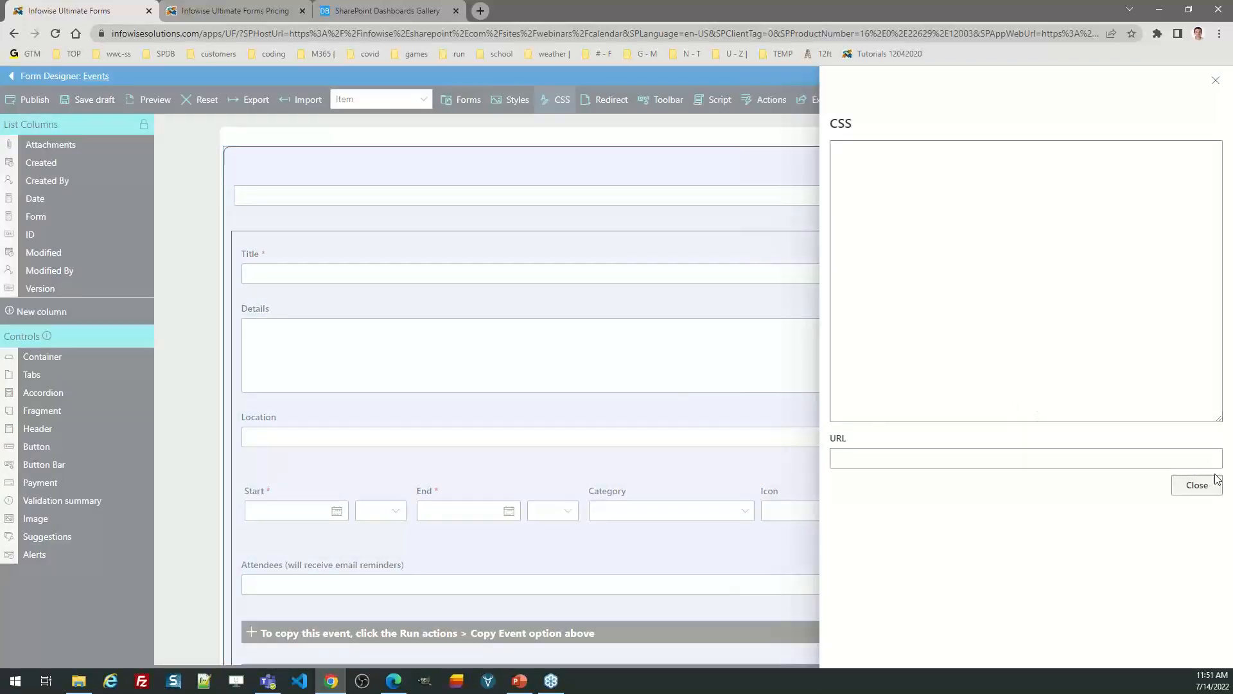
{"action": "left_click", "coordinate": [1199, 486]}
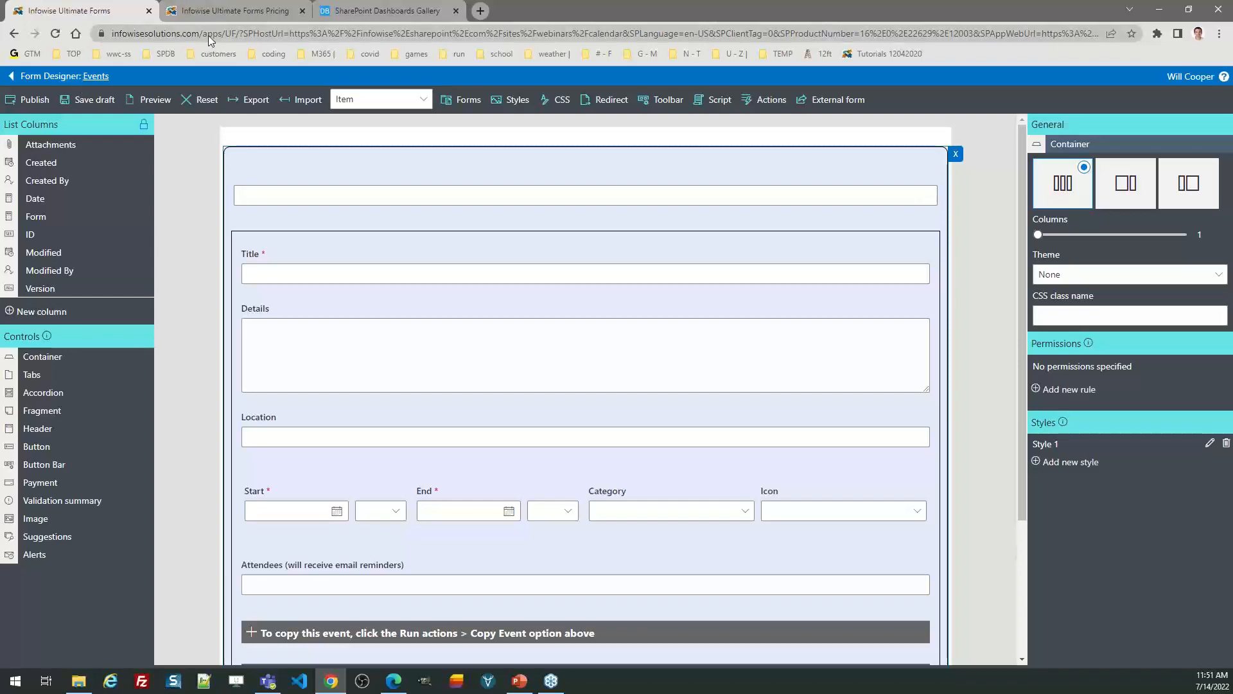
Switch to the Infowise website and go to its home page
{"action": "left_click", "coordinate": [221, 9]}
{"action": "left_click", "coordinate": [76, 89]}
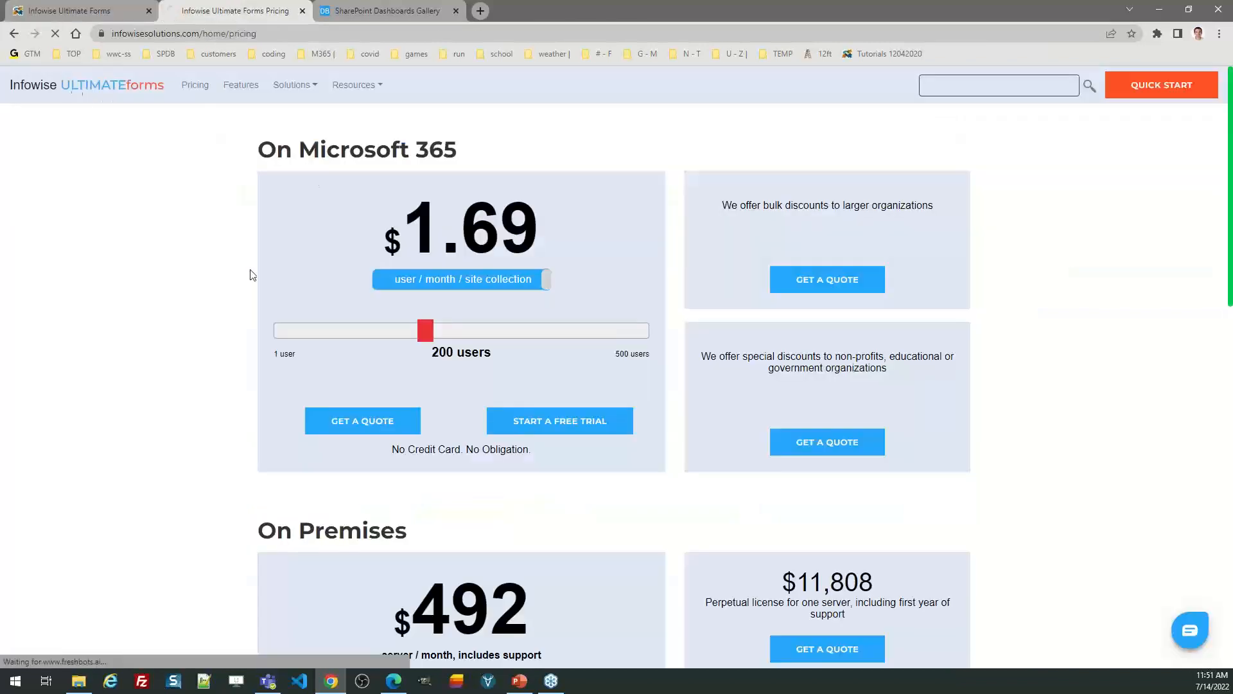